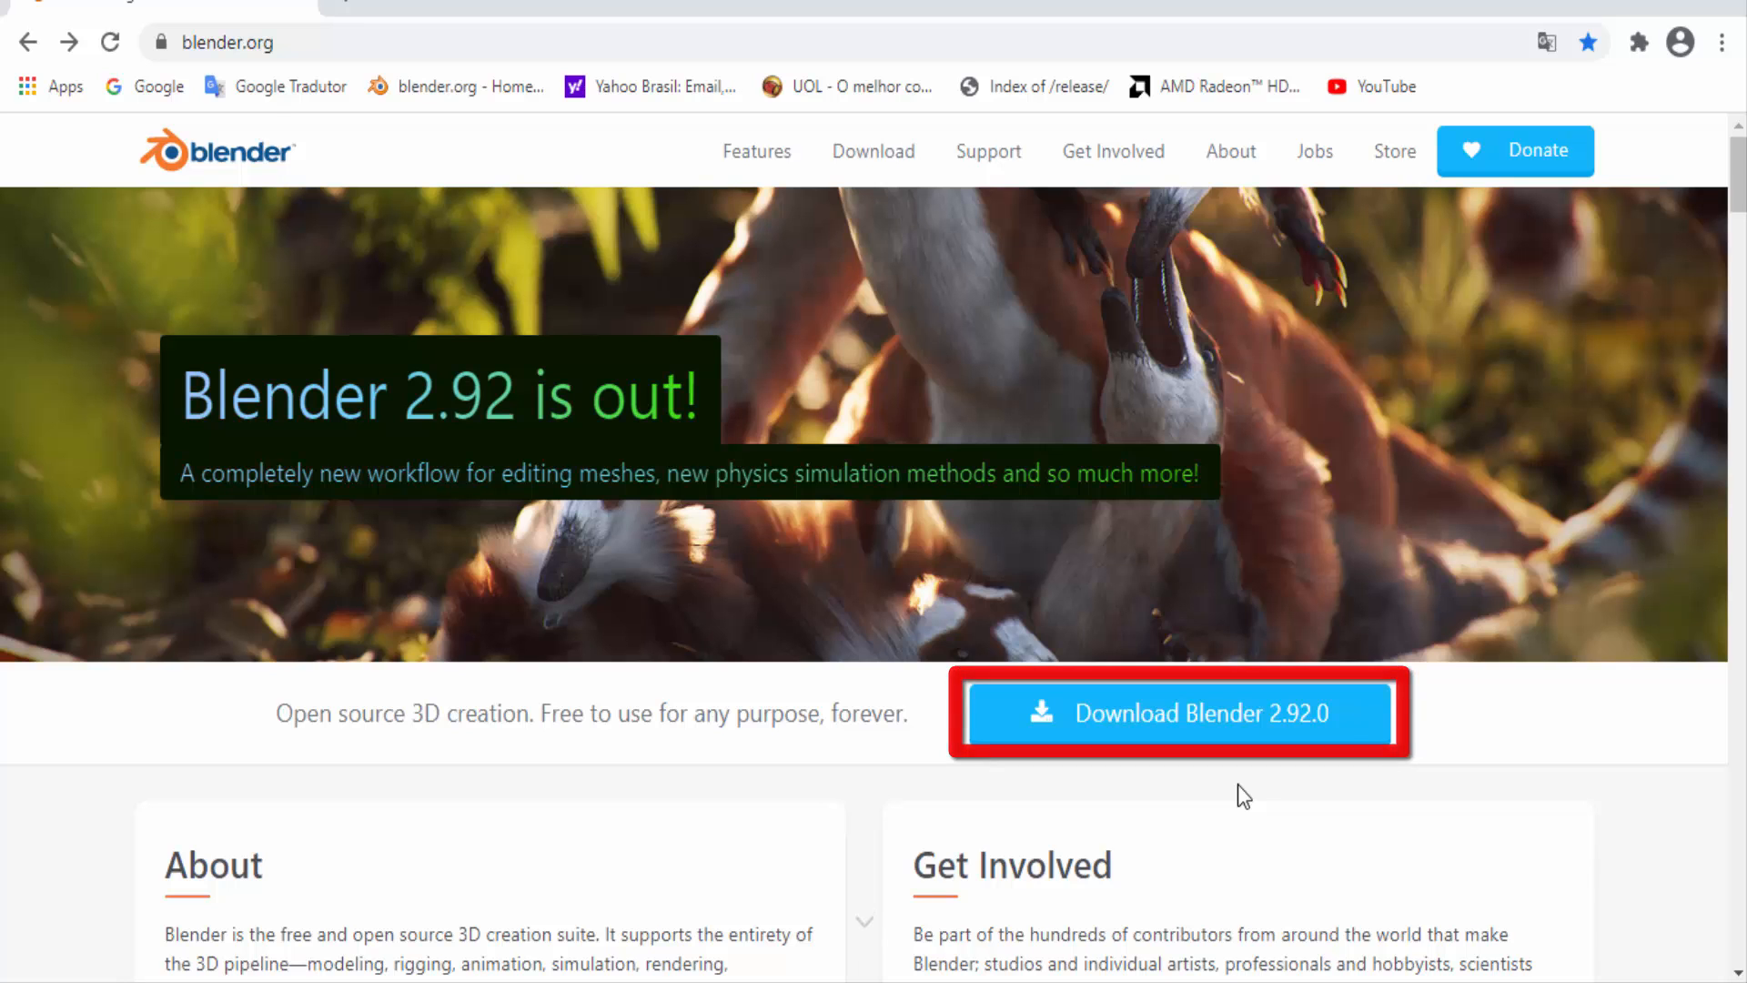
# Open the Blender 2.92.0 download page and show the macOS, Linux and other versions.
pyautogui.click(1227, 728)
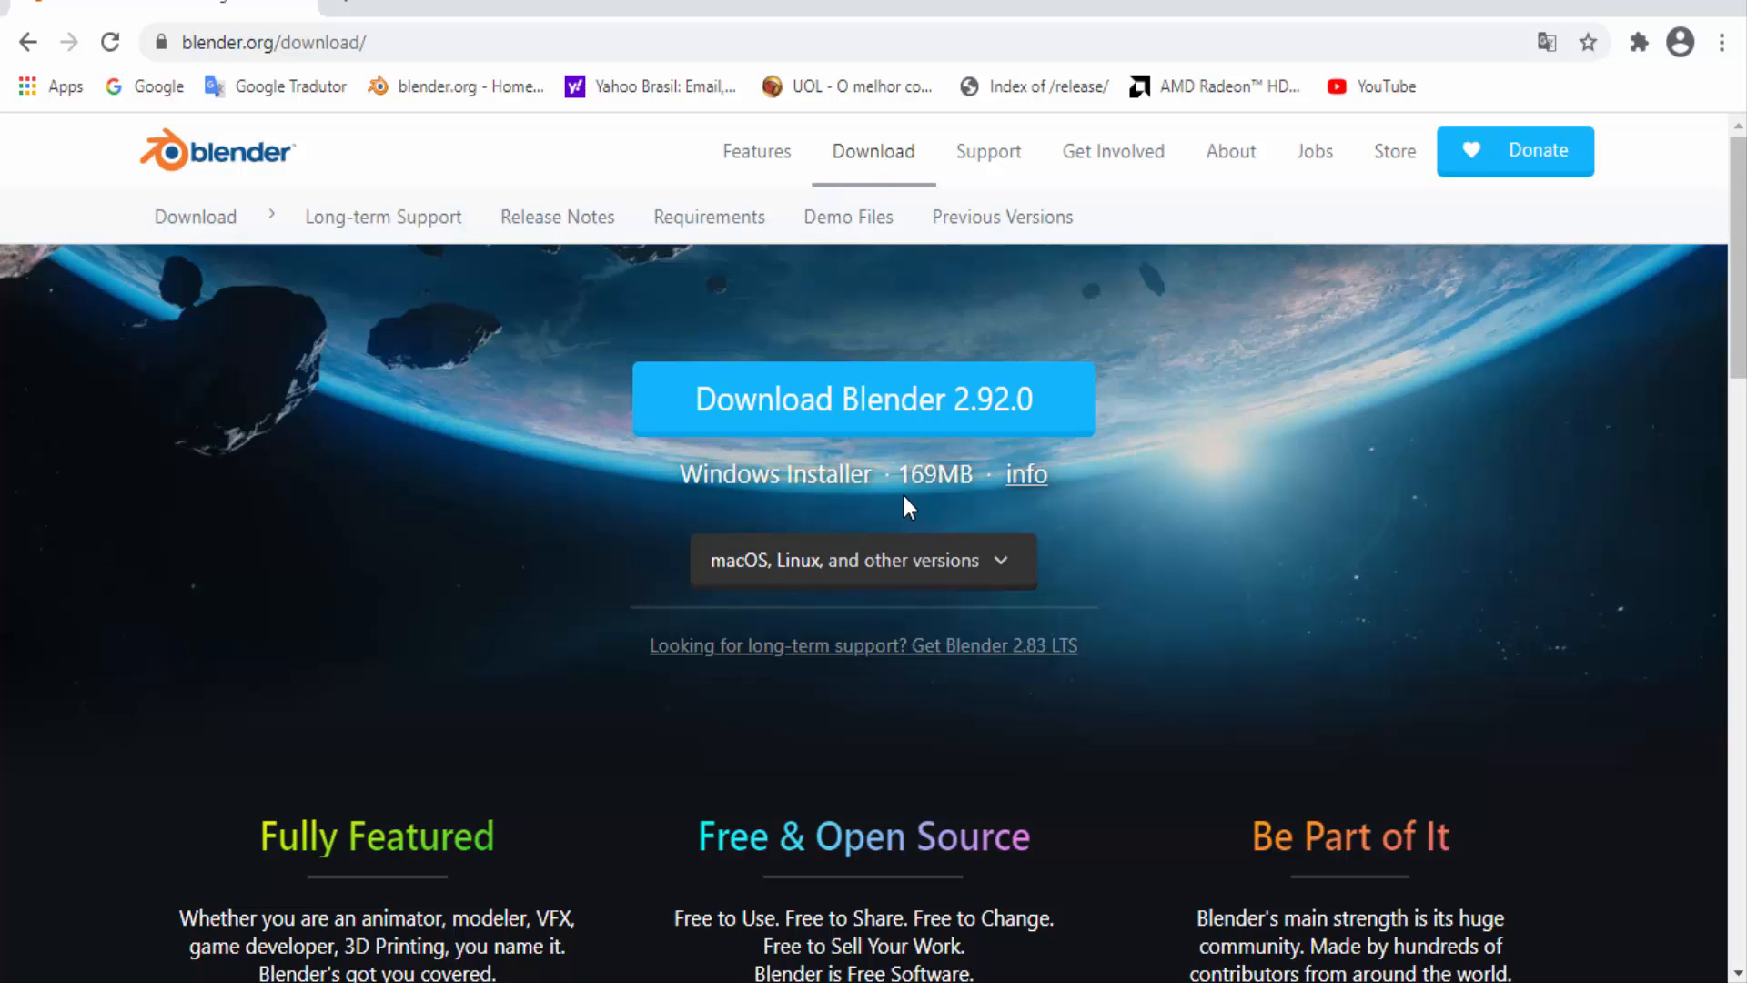
pyautogui.click(1006, 562)
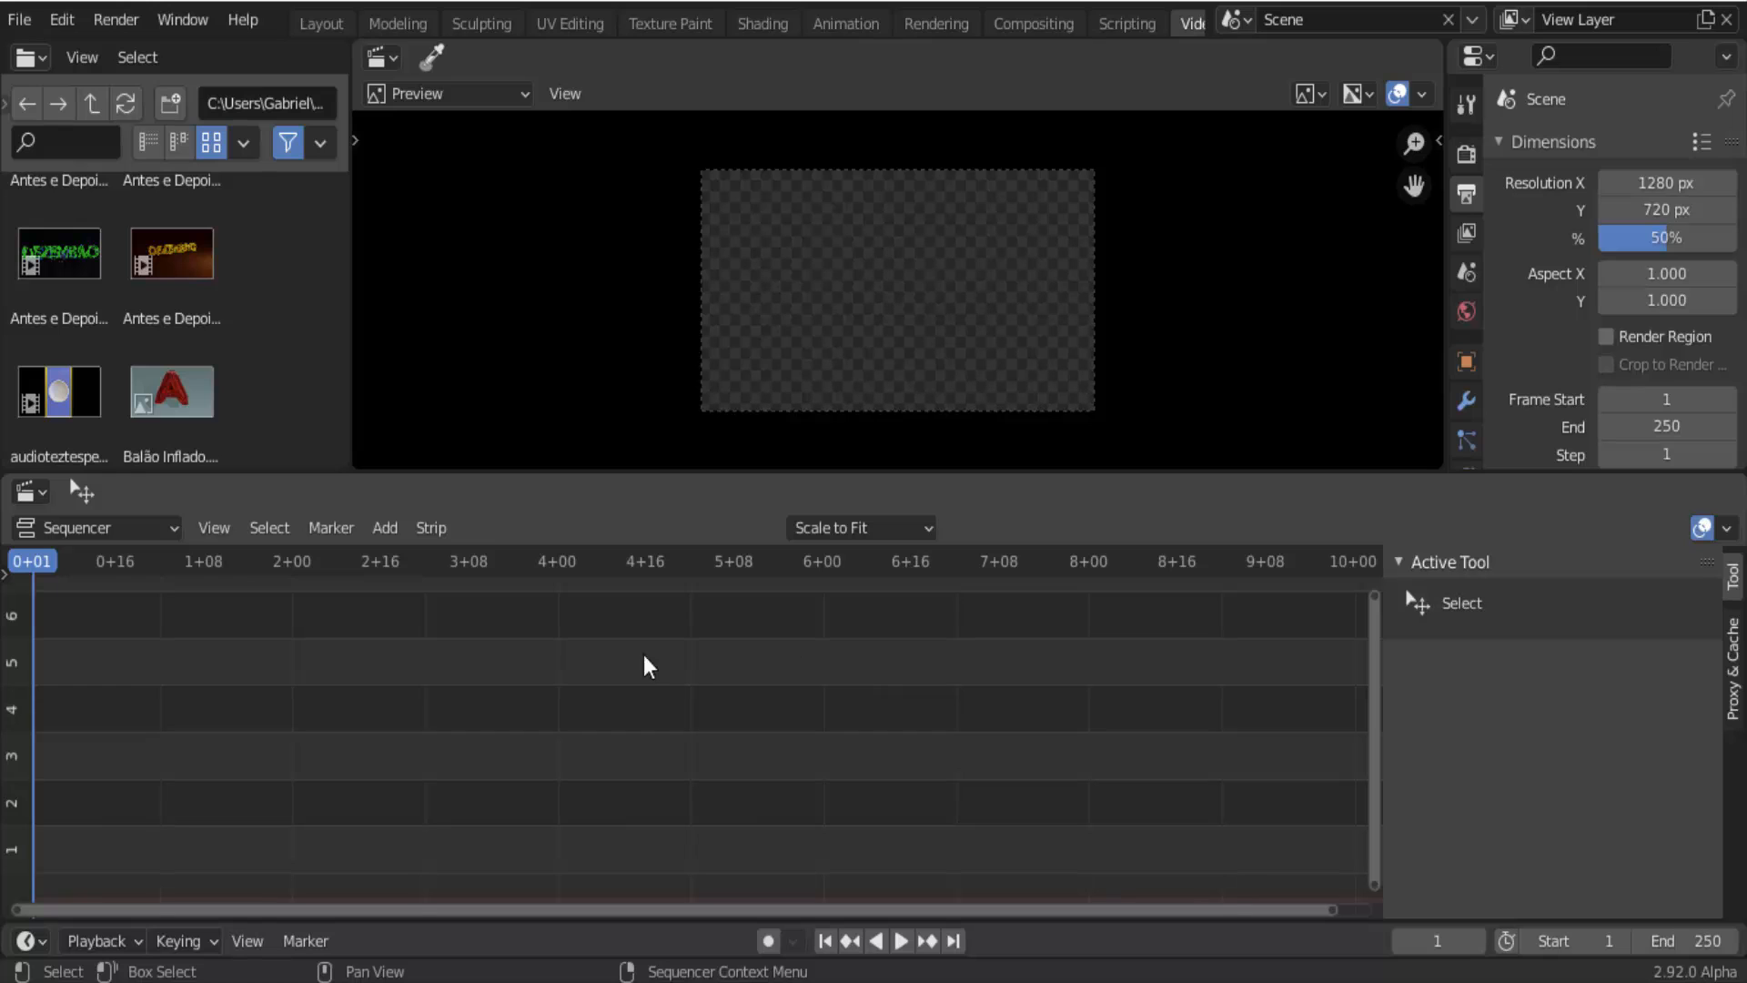
# Switch to Blender's video sequencer and place Balão Inflado.jpg in channel 2 and Cipó JPG.jpg in channel 3, both starting at frame 1.
pyautogui.moveTo(181, 406); pyautogui.dragTo(123, 837)
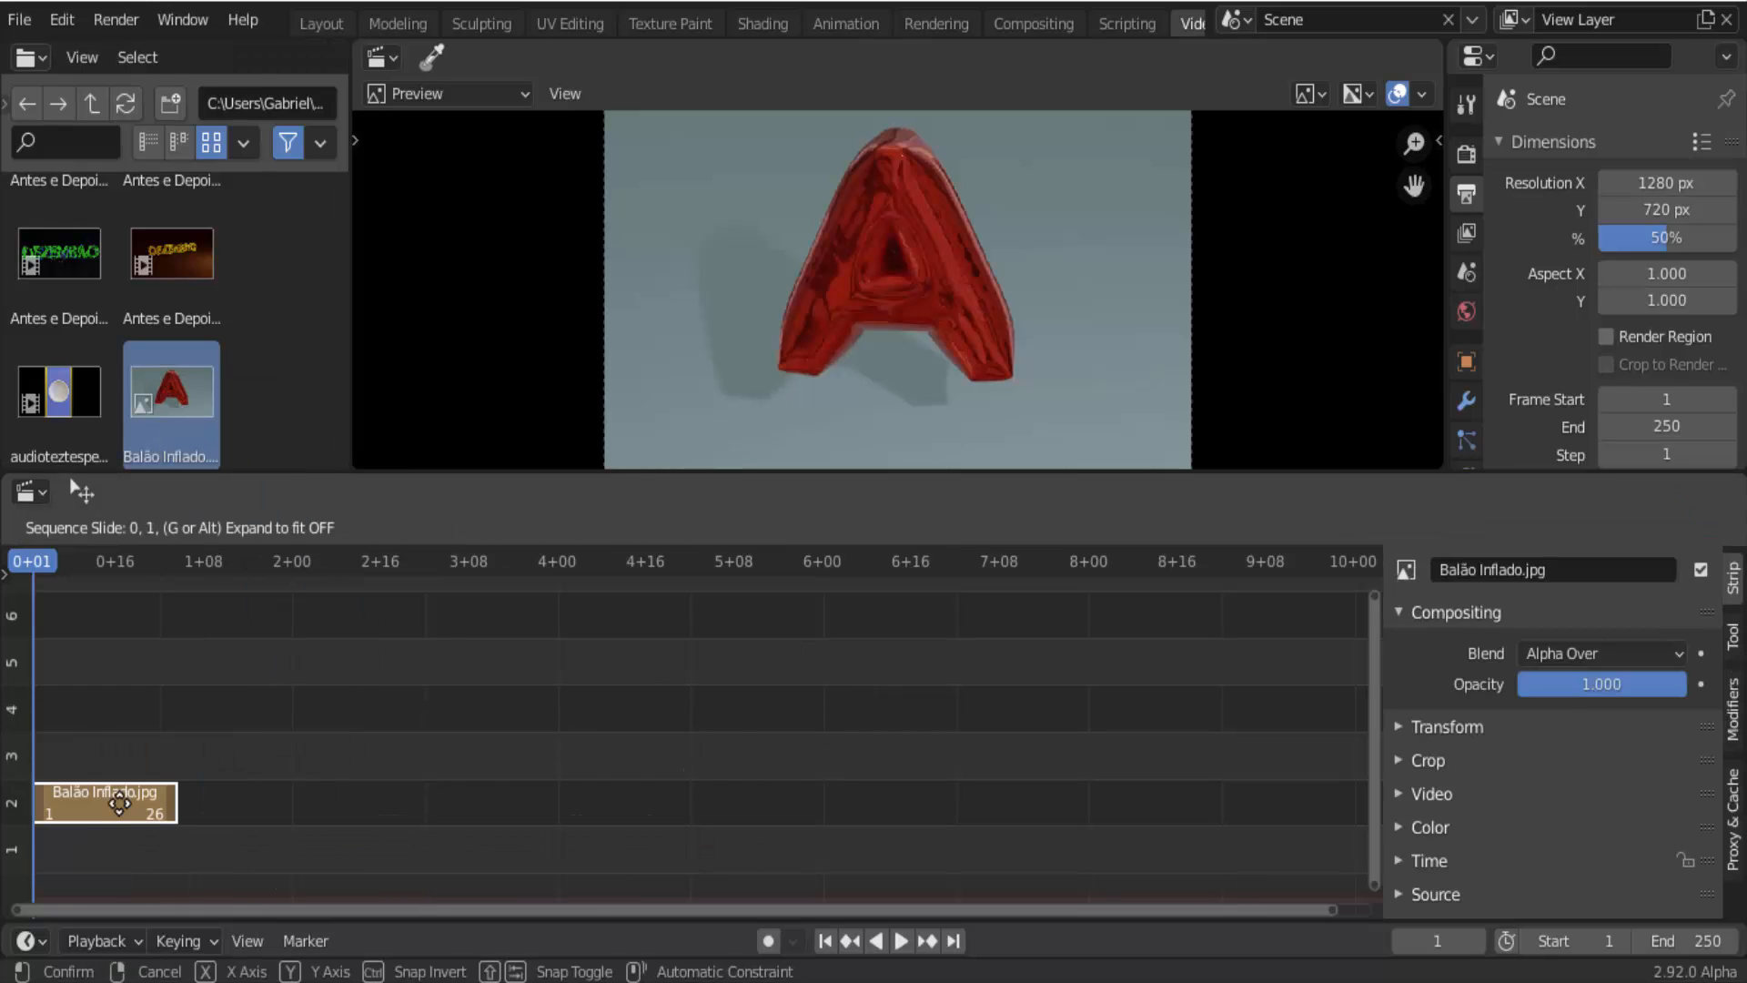
pyautogui.click(119, 801)
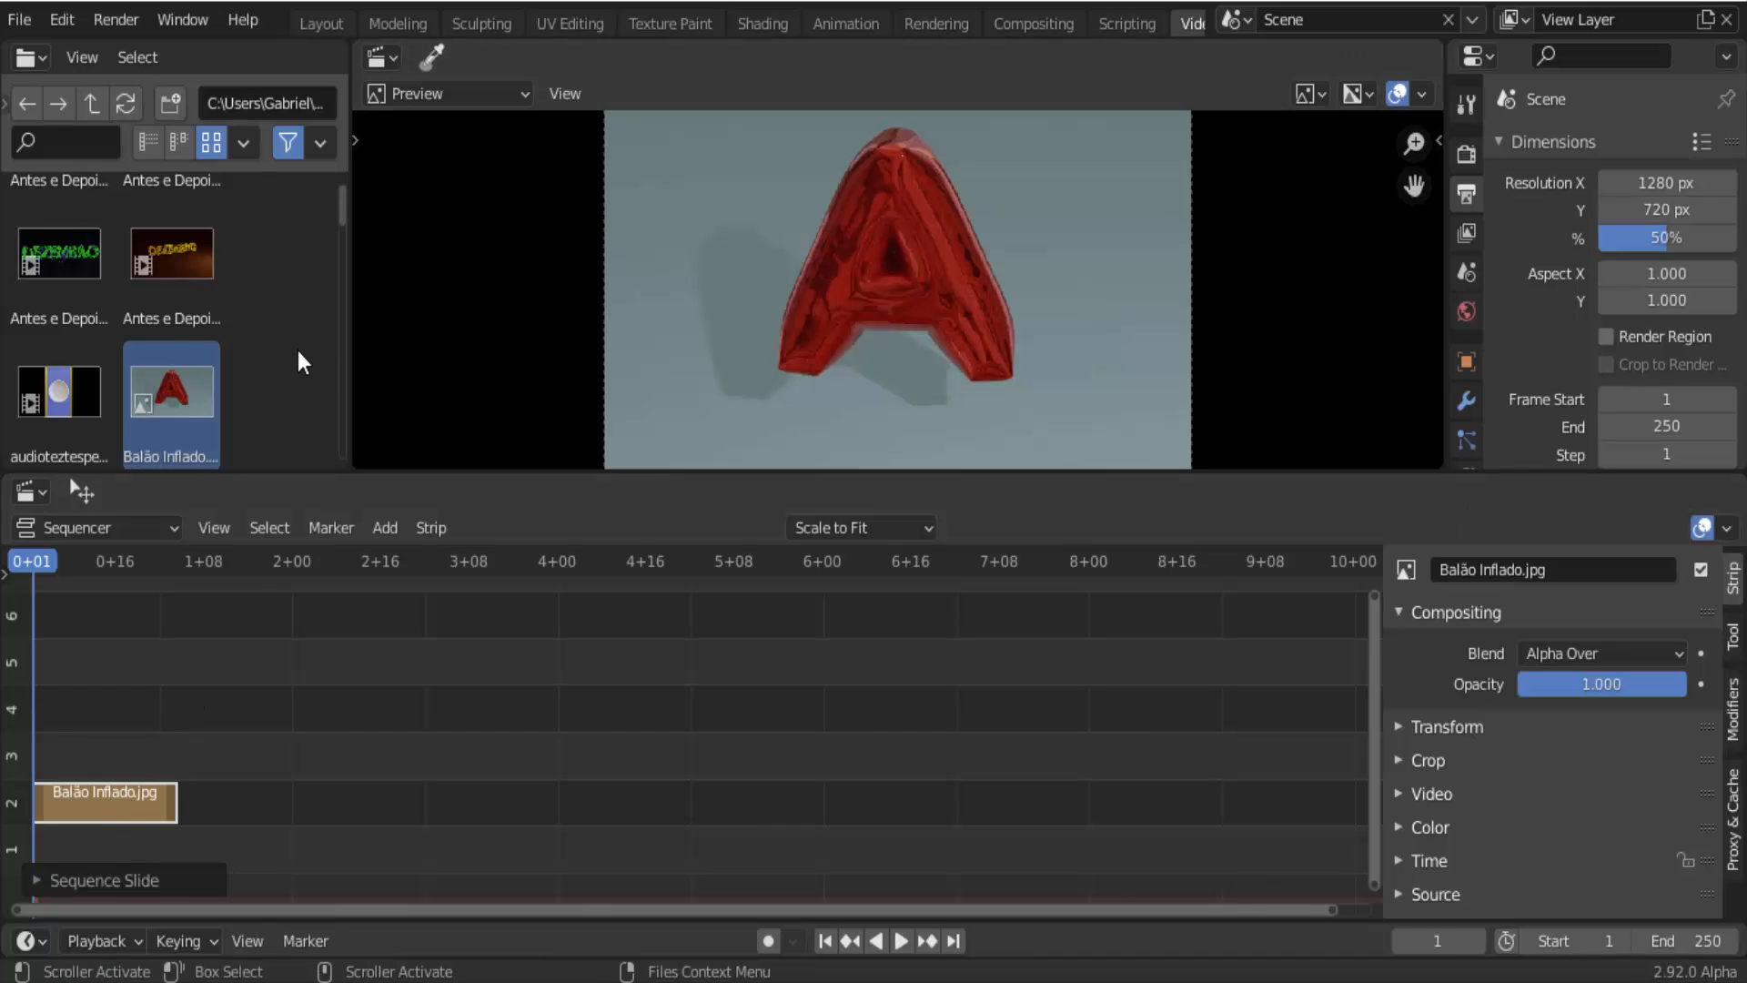
pyautogui.scroll(-3, 298, 353)
pyautogui.scroll(-10, 297, 353)
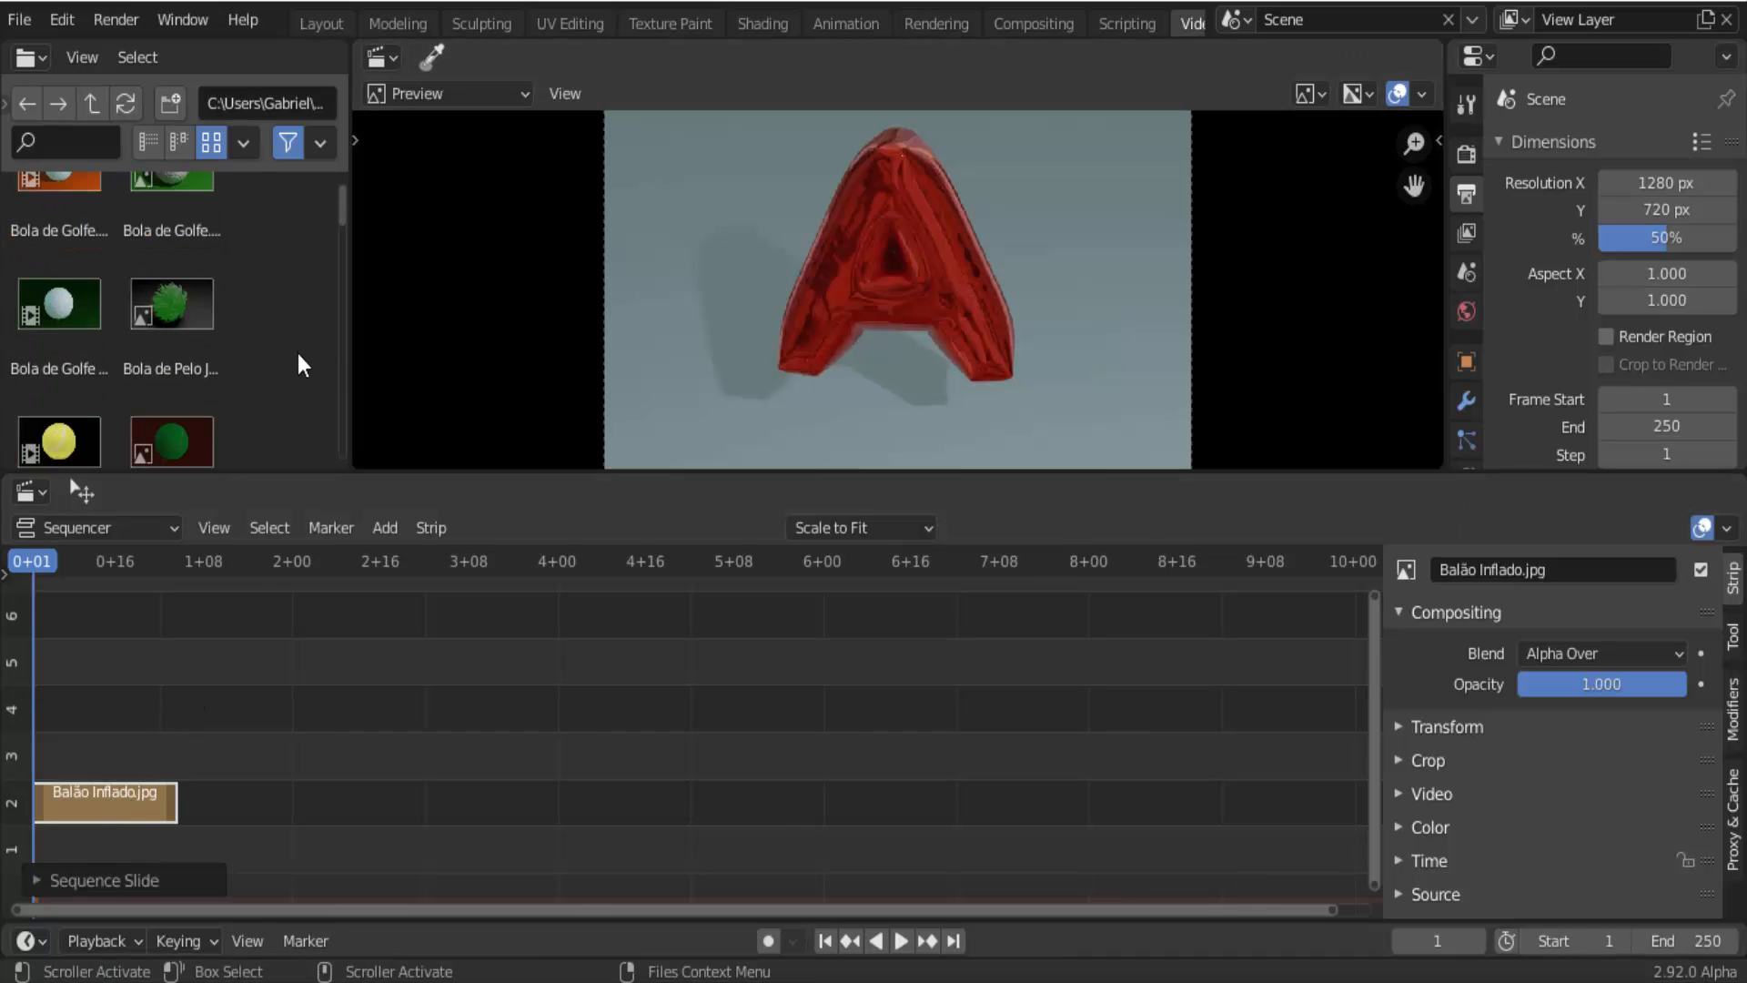
pyautogui.scroll(-3, 297, 353)
pyautogui.moveTo(215, 362); pyautogui.dragTo(191, 724)
pyautogui.moveTo(119, 857); pyautogui.dragTo(123, 760)
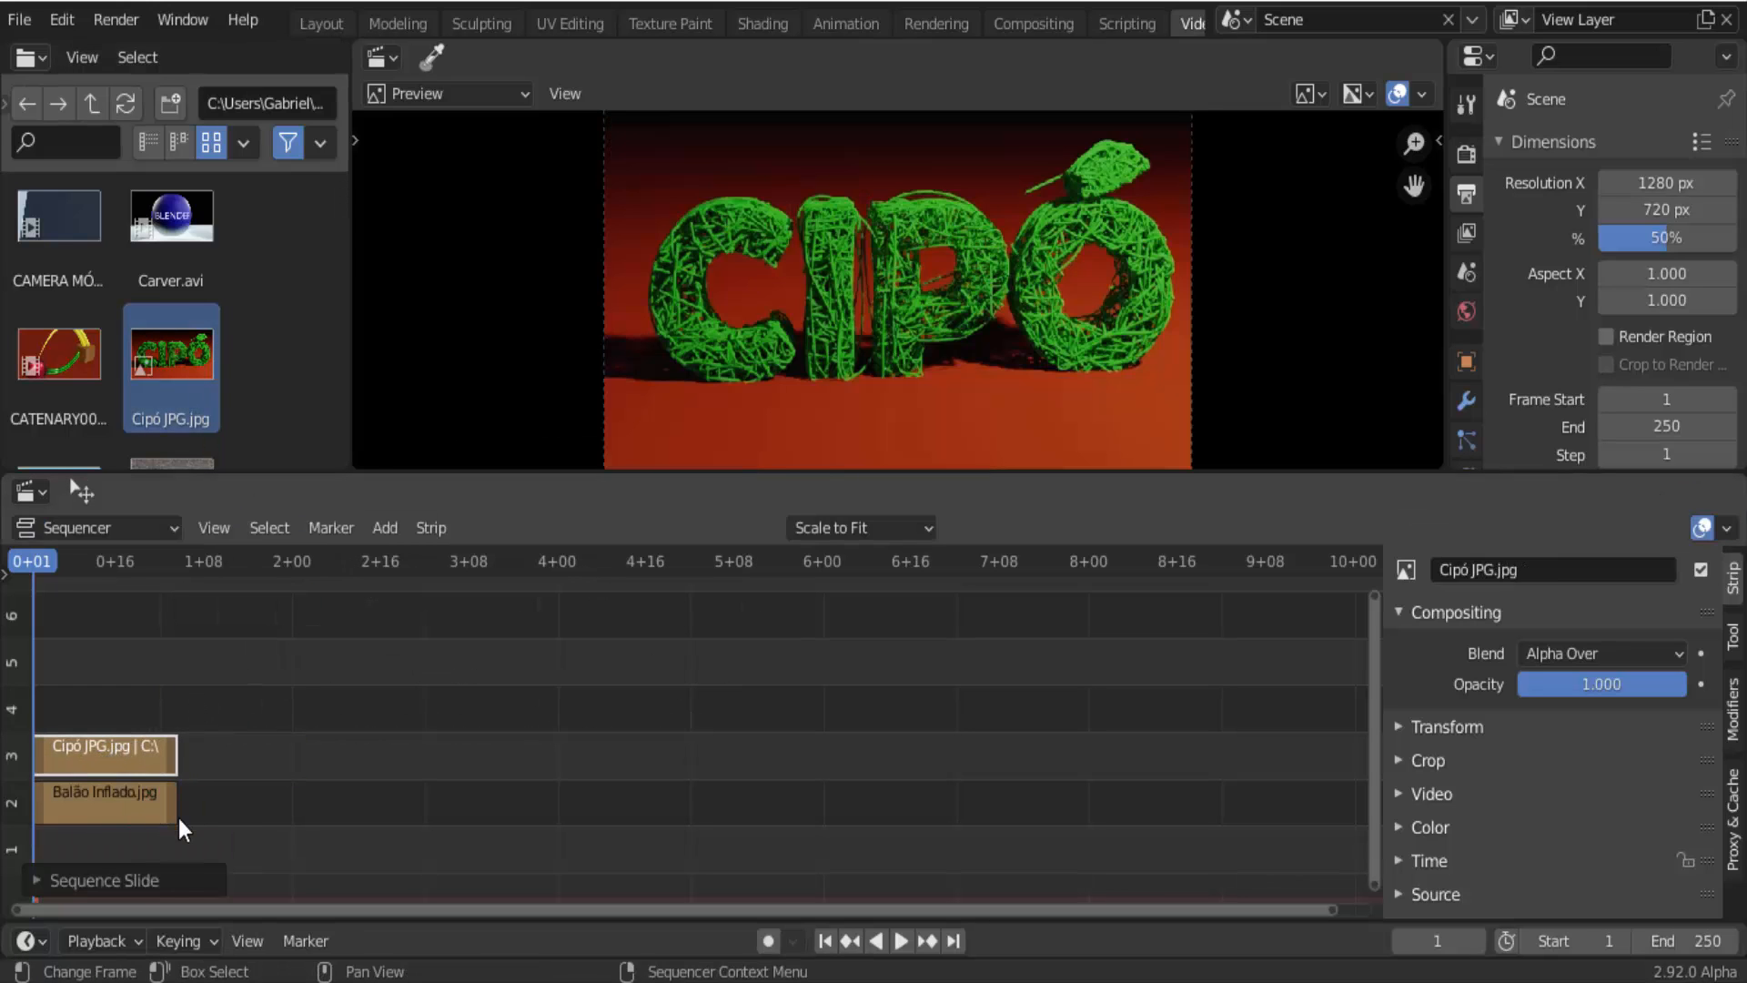
# Extend both image strips to end at frame 99, and slide the Cipó JPG.jpg strip to start at frame 99 in channel 3.
pyautogui.moveTo(171, 821); pyautogui.dragTo(579, 816)
pyautogui.moveTo(171, 760); pyautogui.dragTo(581, 760)
pyautogui.click(146, 751)
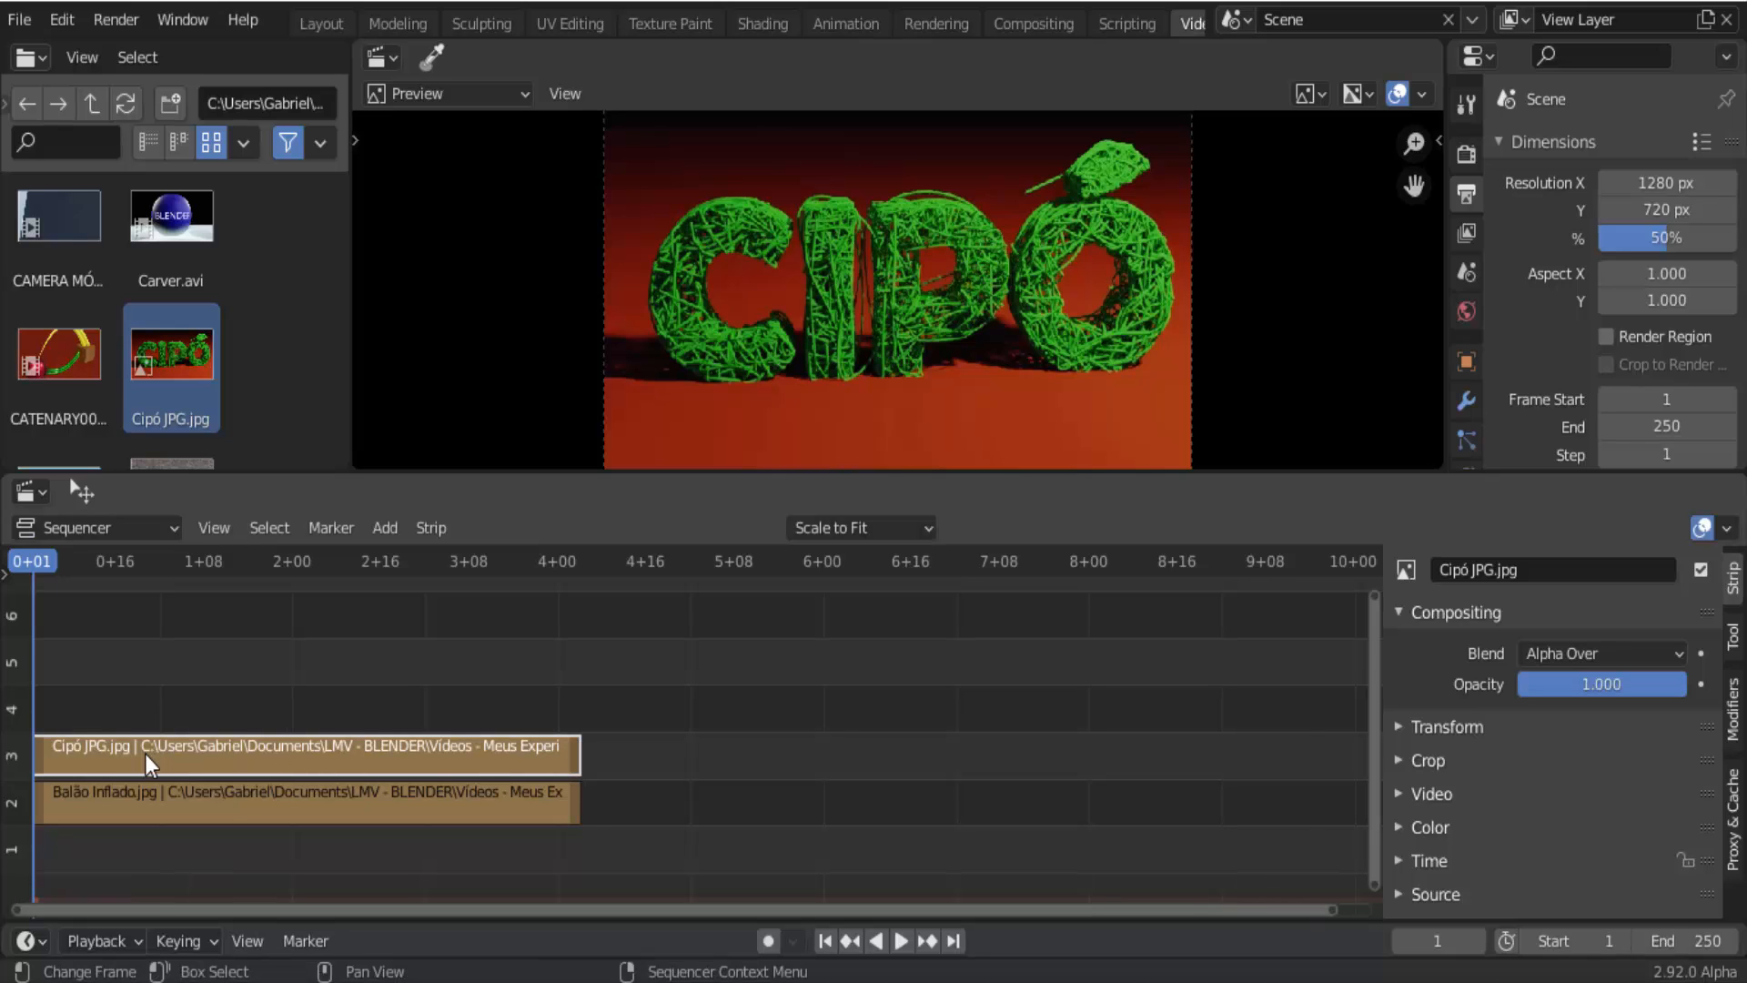
pyautogui.press('g')
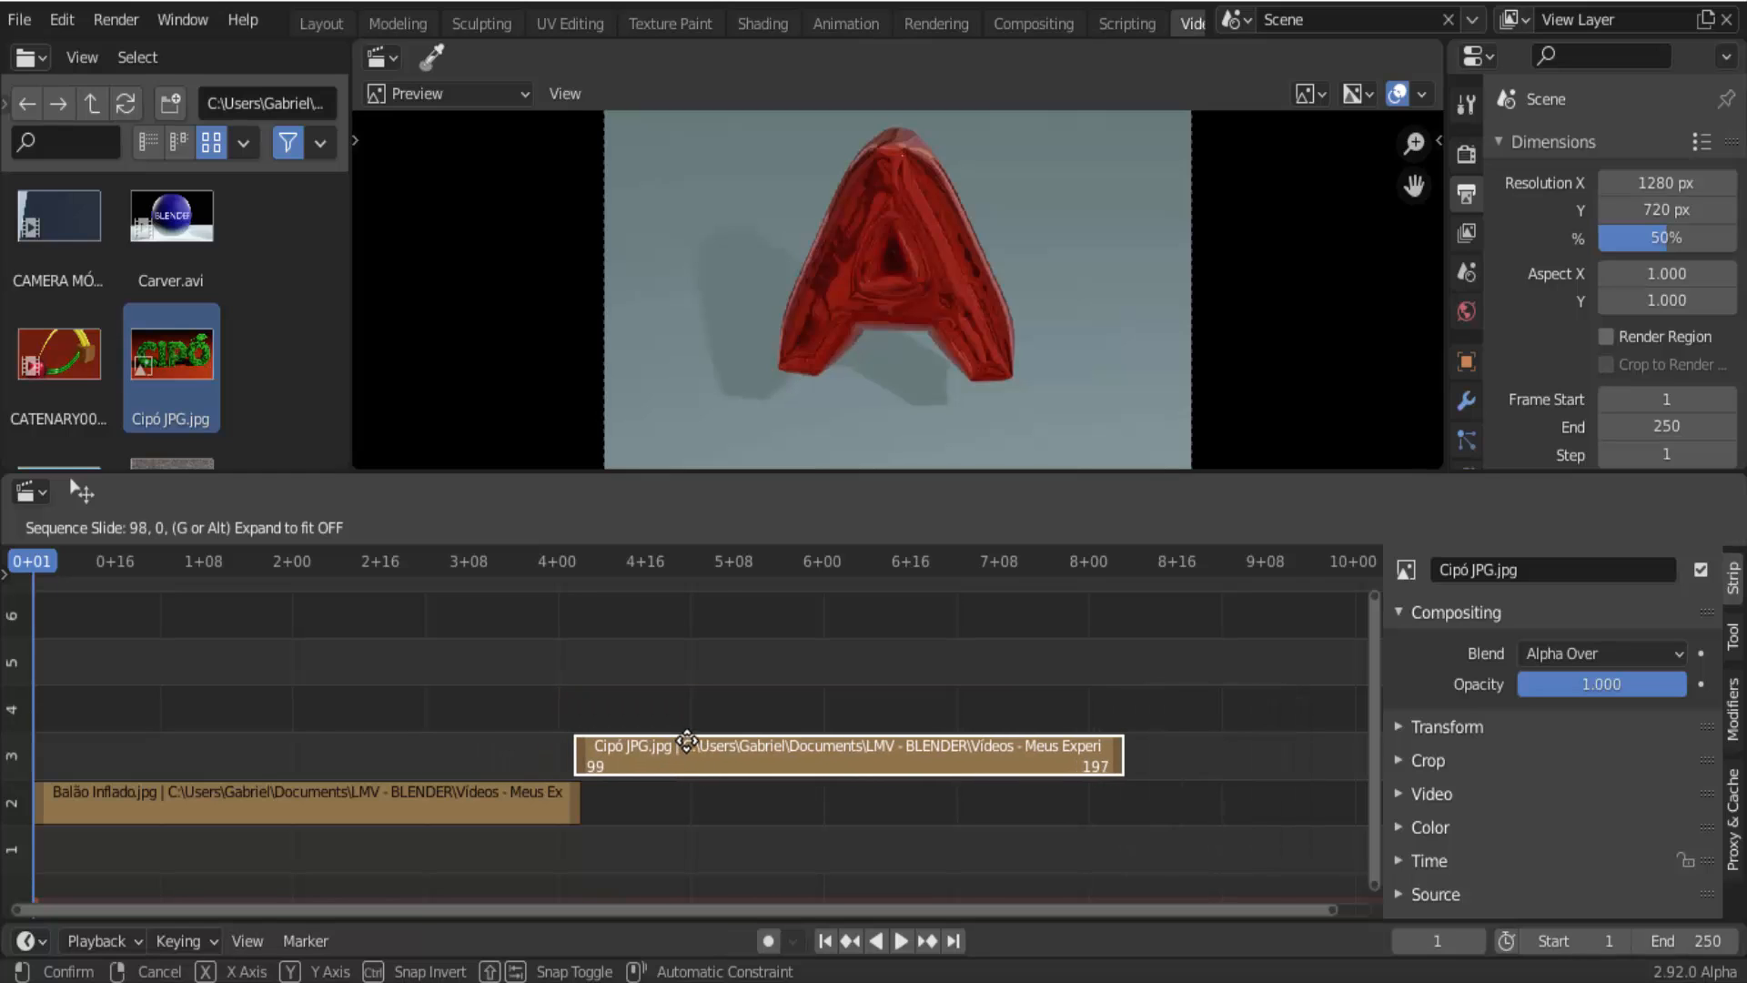
pyautogui.click(684, 734)
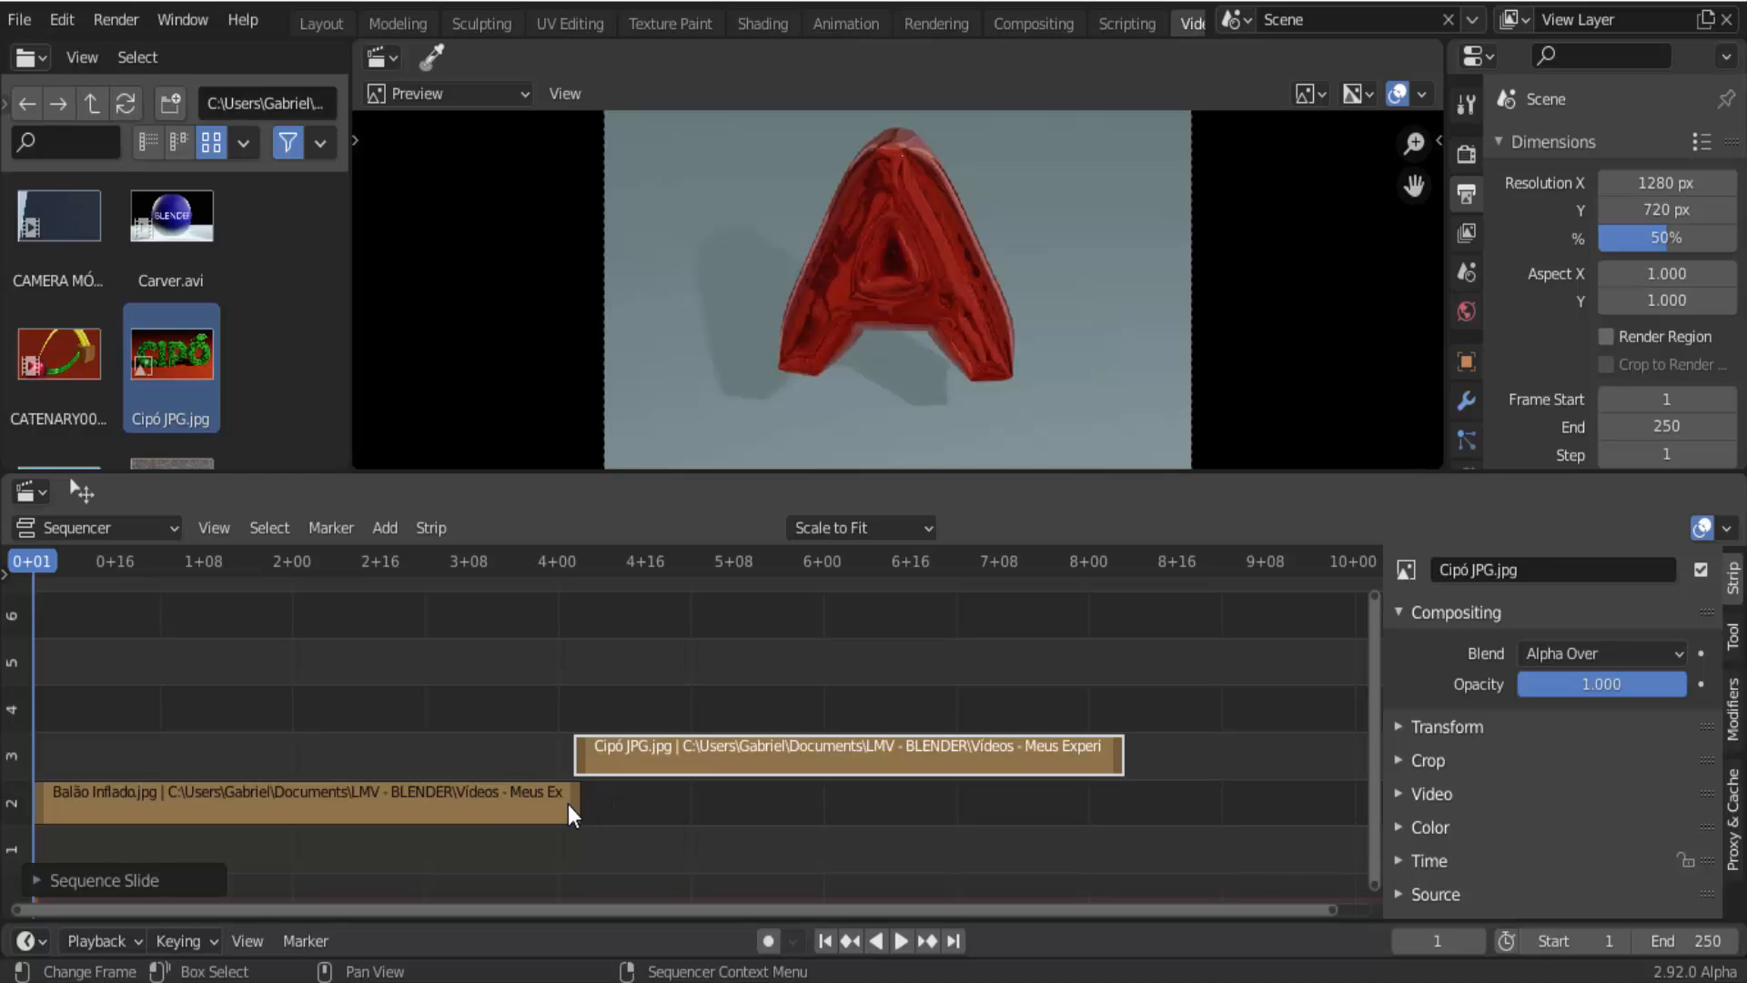
# Extend the end of the Balão Inflado.jpg strip to frame 197, level with the end of the Cipó strip.
pyautogui.click(576, 804)
pyautogui.press('g')
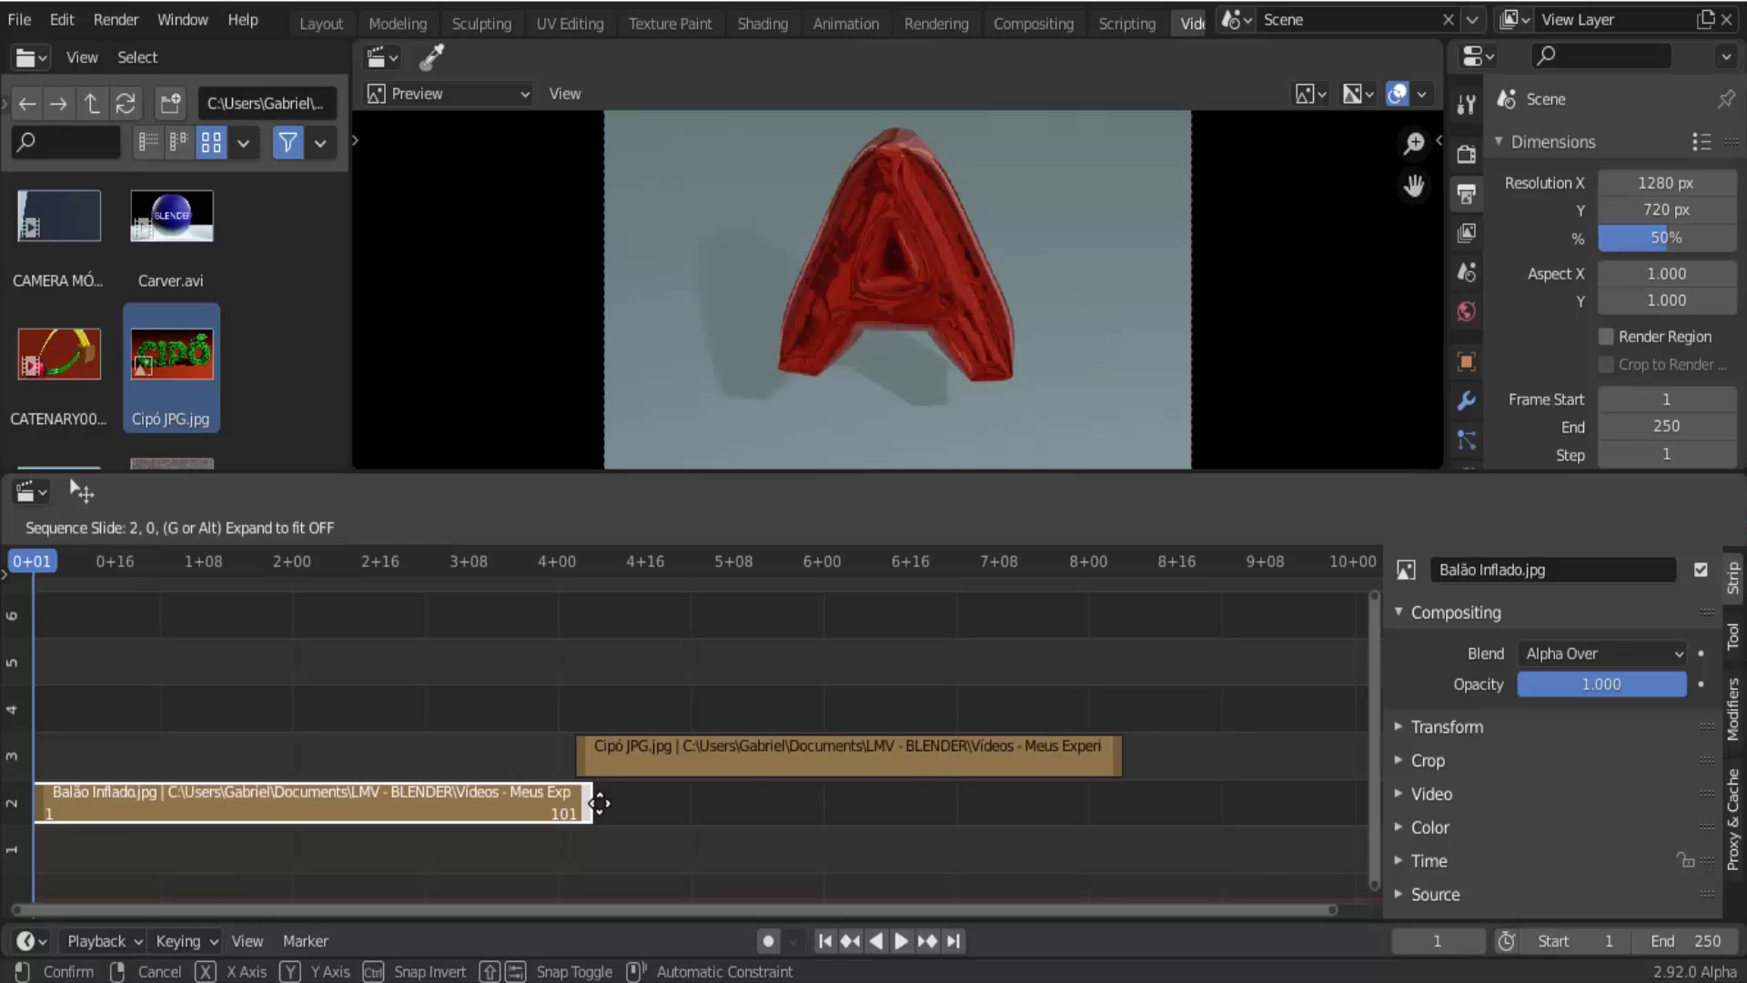
pyautogui.click(735, 737)
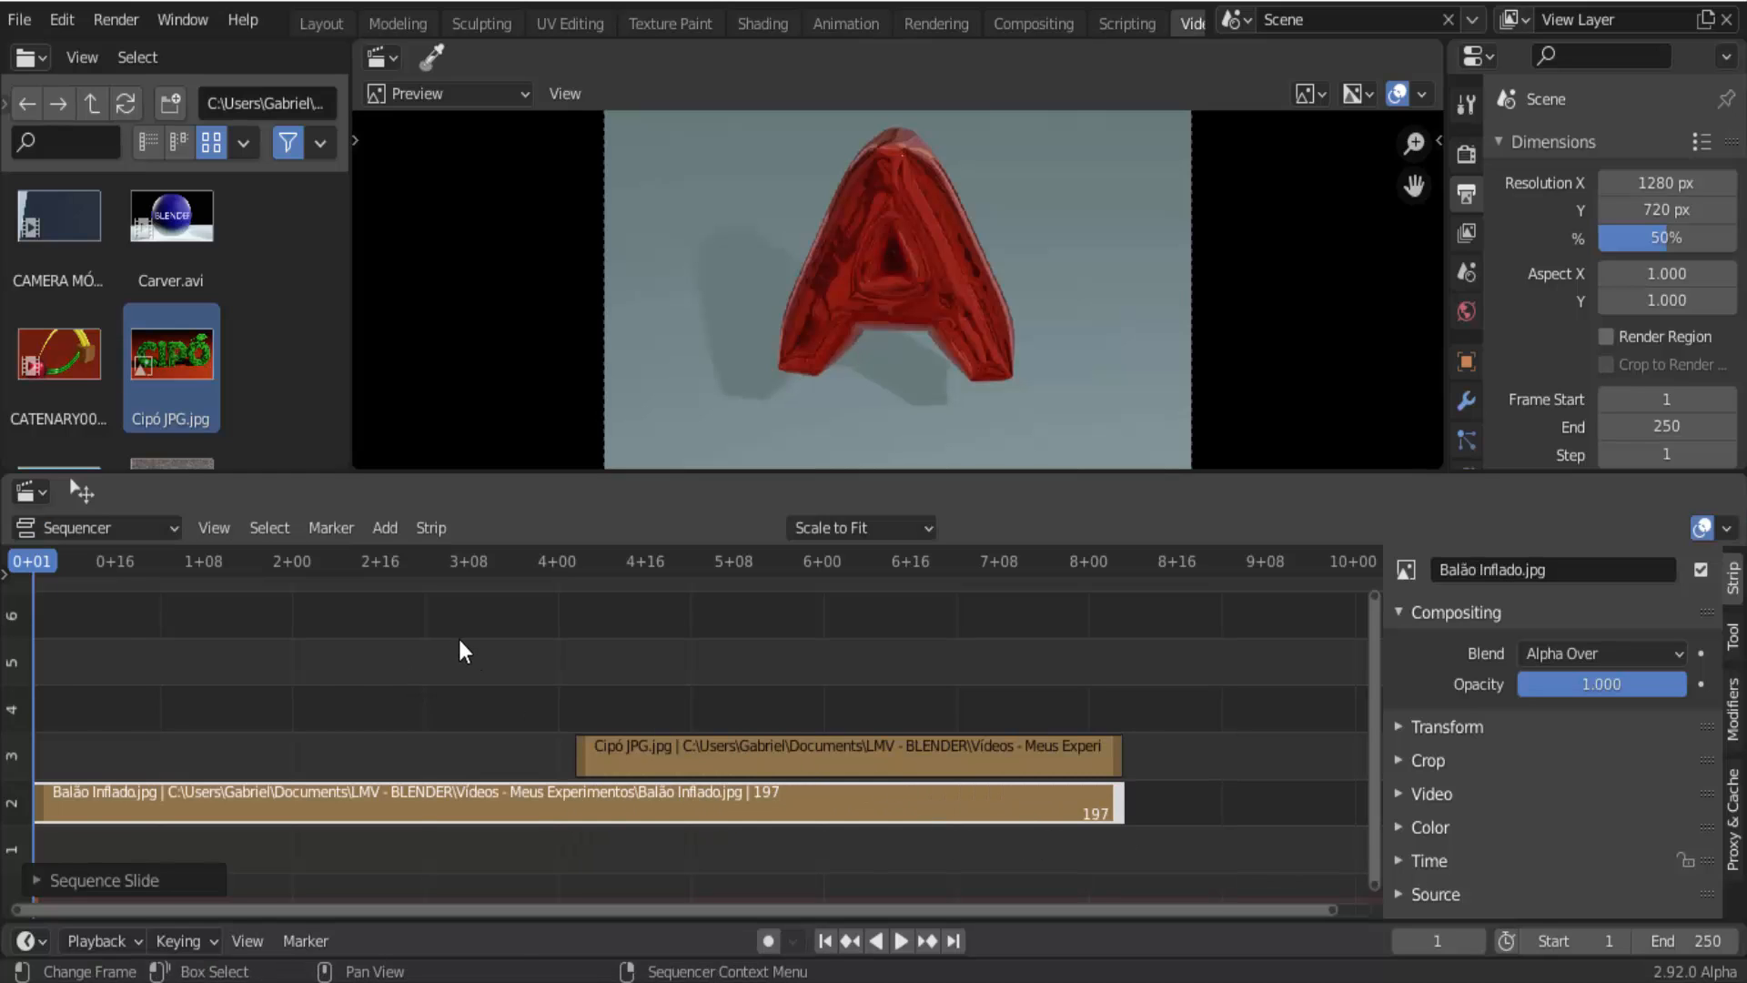
# Set the scene's end frame to 500 and extend the end of the Cipó JPG.jpg strip to frame 318.
pyautogui.press('Home')
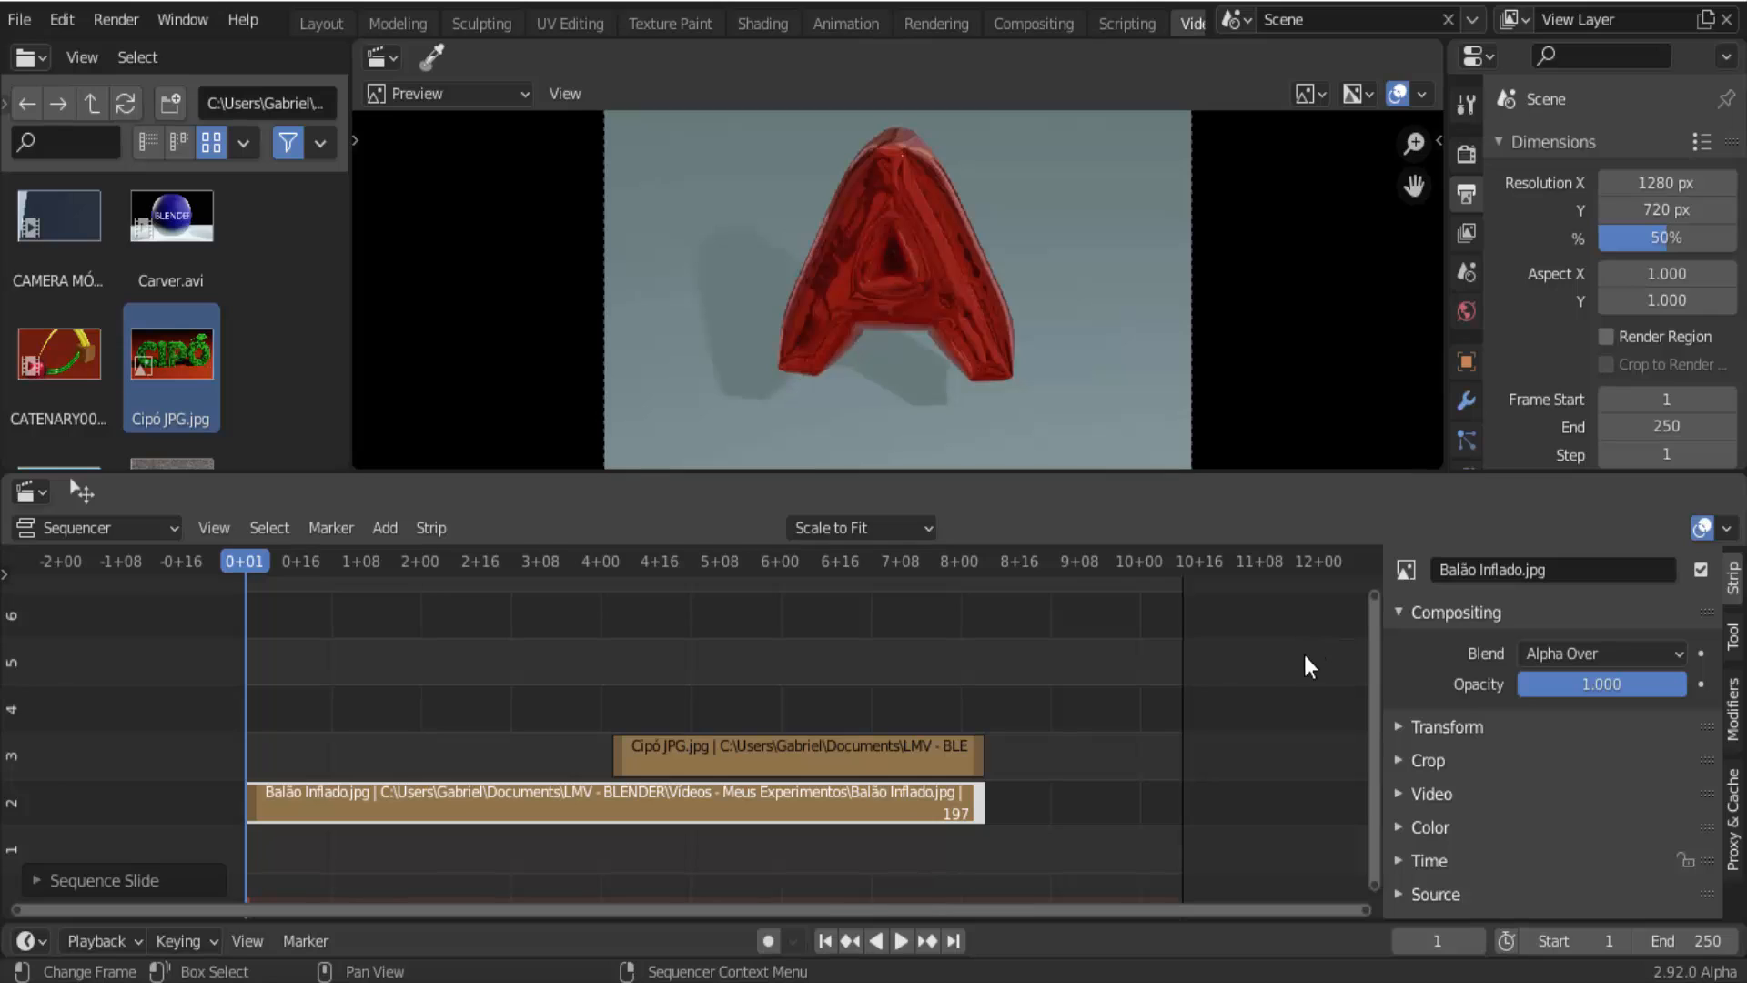
pyautogui.click(1693, 940)
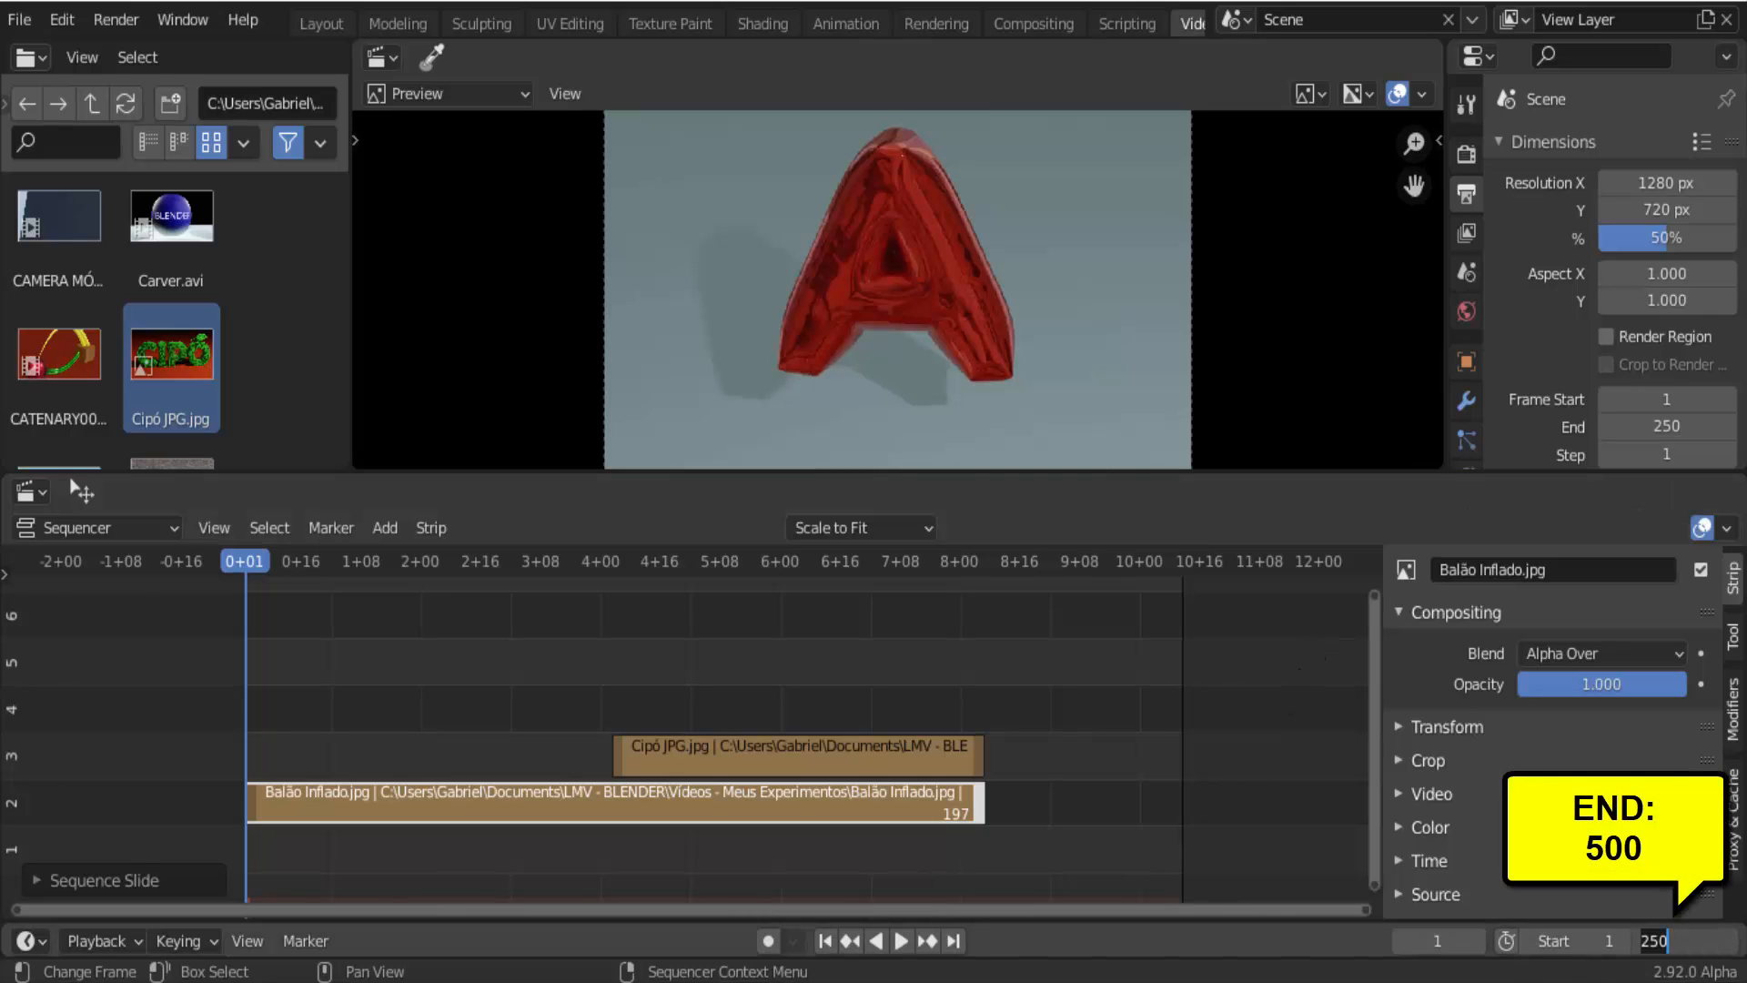
pyautogui.write('500')
pyautogui.press('Return')
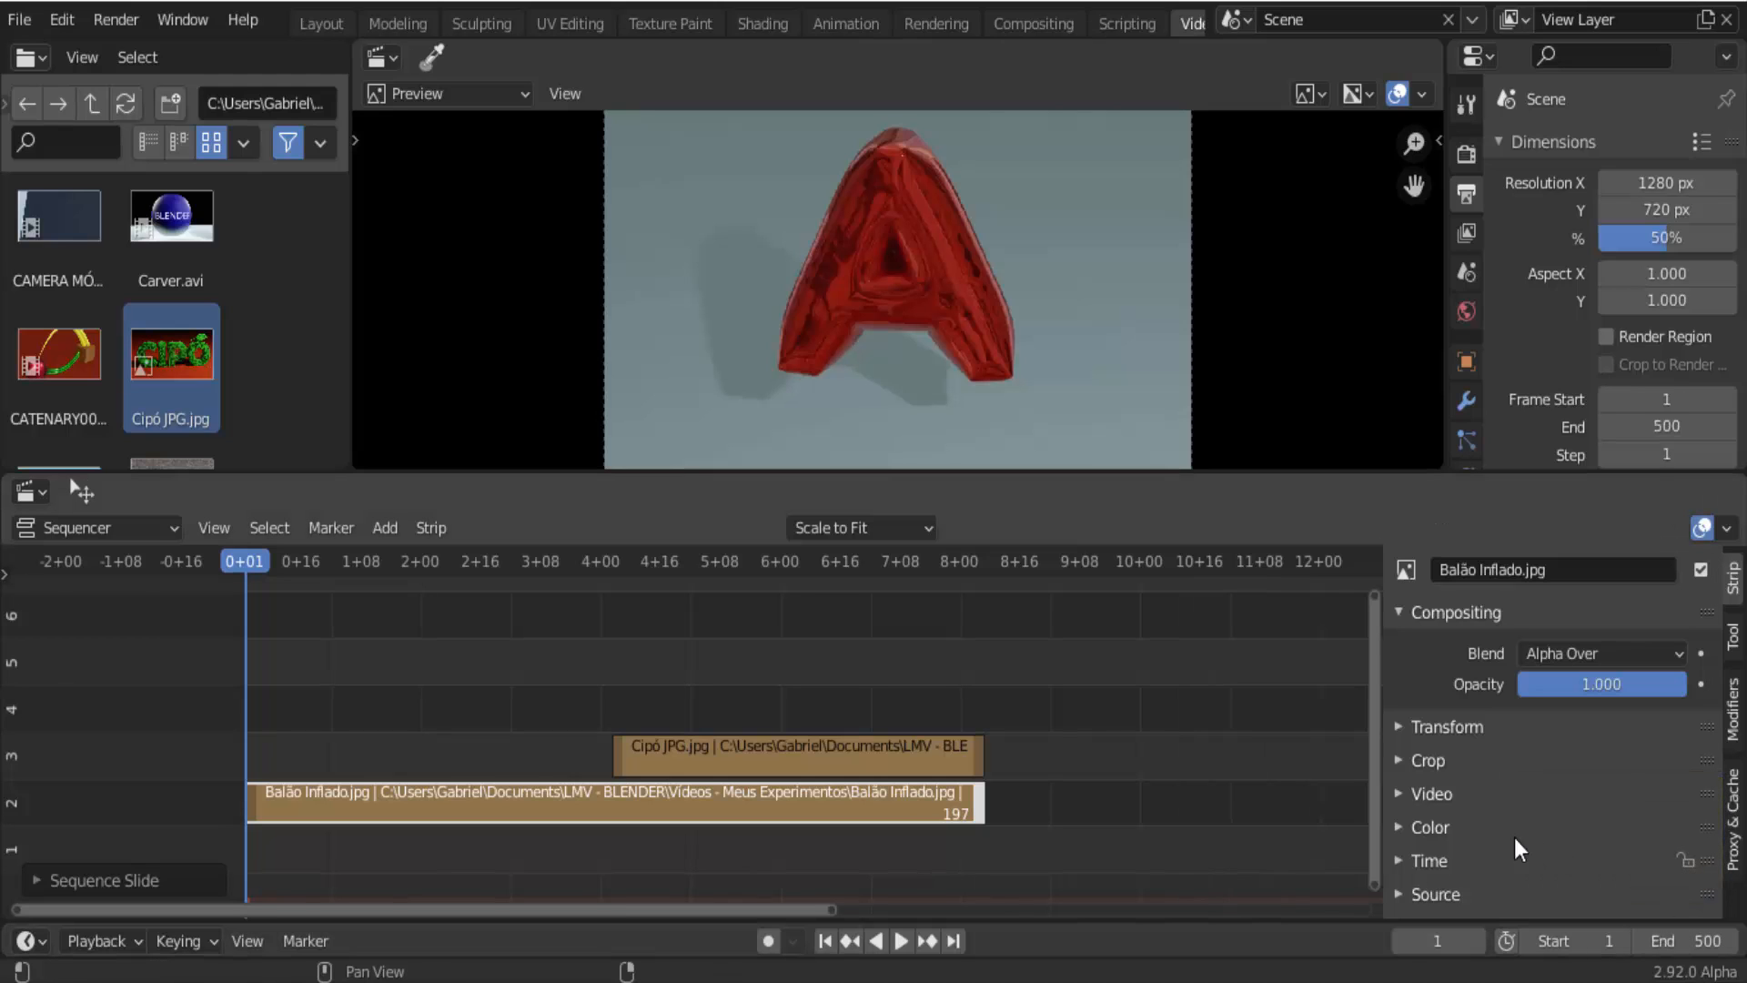
pyautogui.click(979, 758)
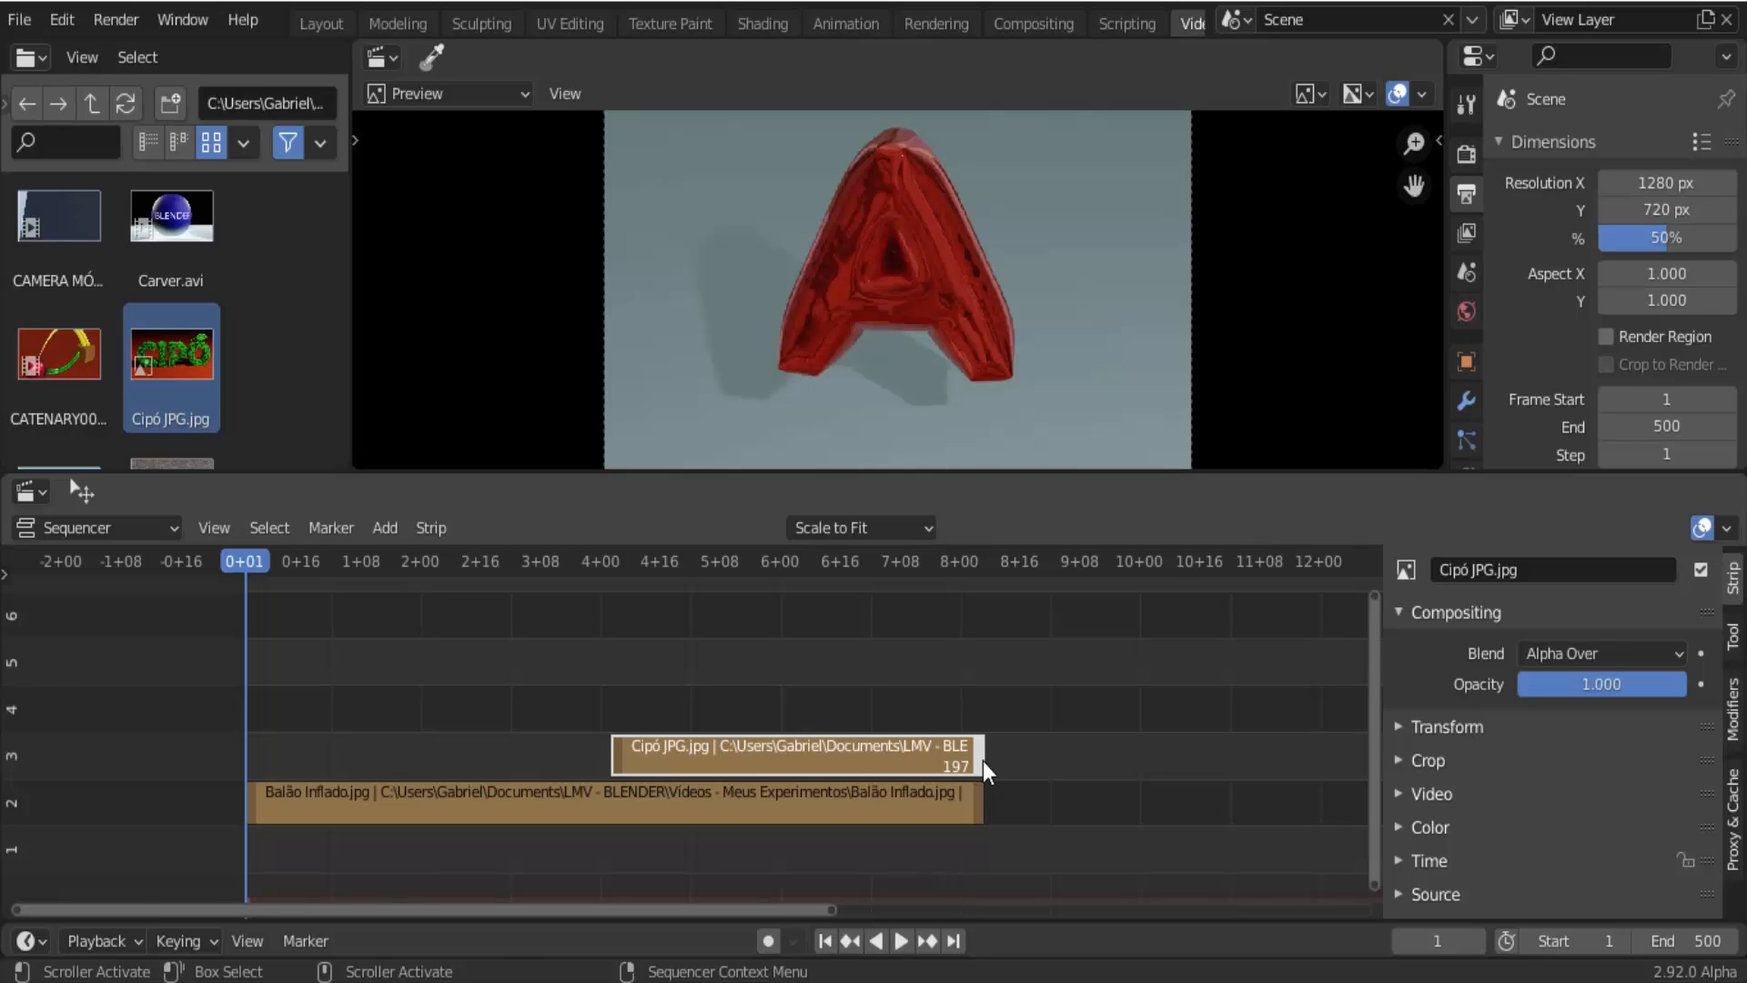
pyautogui.moveTo(983, 760); pyautogui.dragTo(1330, 766)
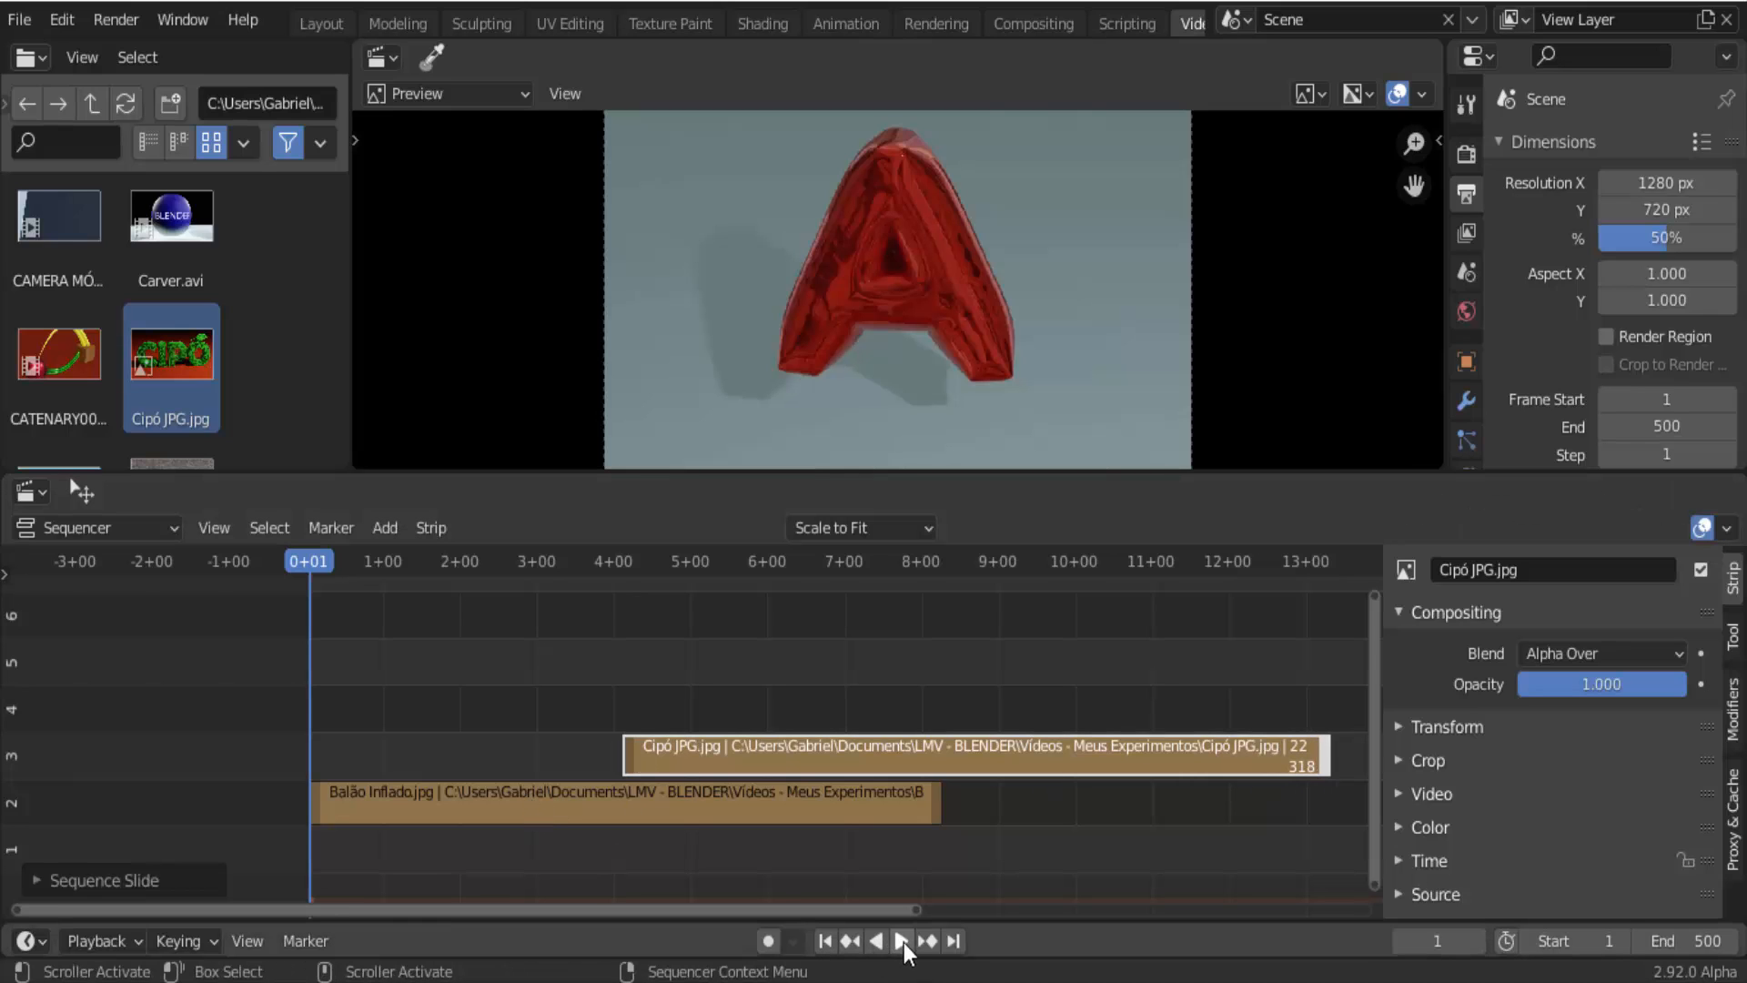
# Play the sequence through the overlap of the two image strips and return the playhead to the first frame.
pyautogui.click(902, 941)
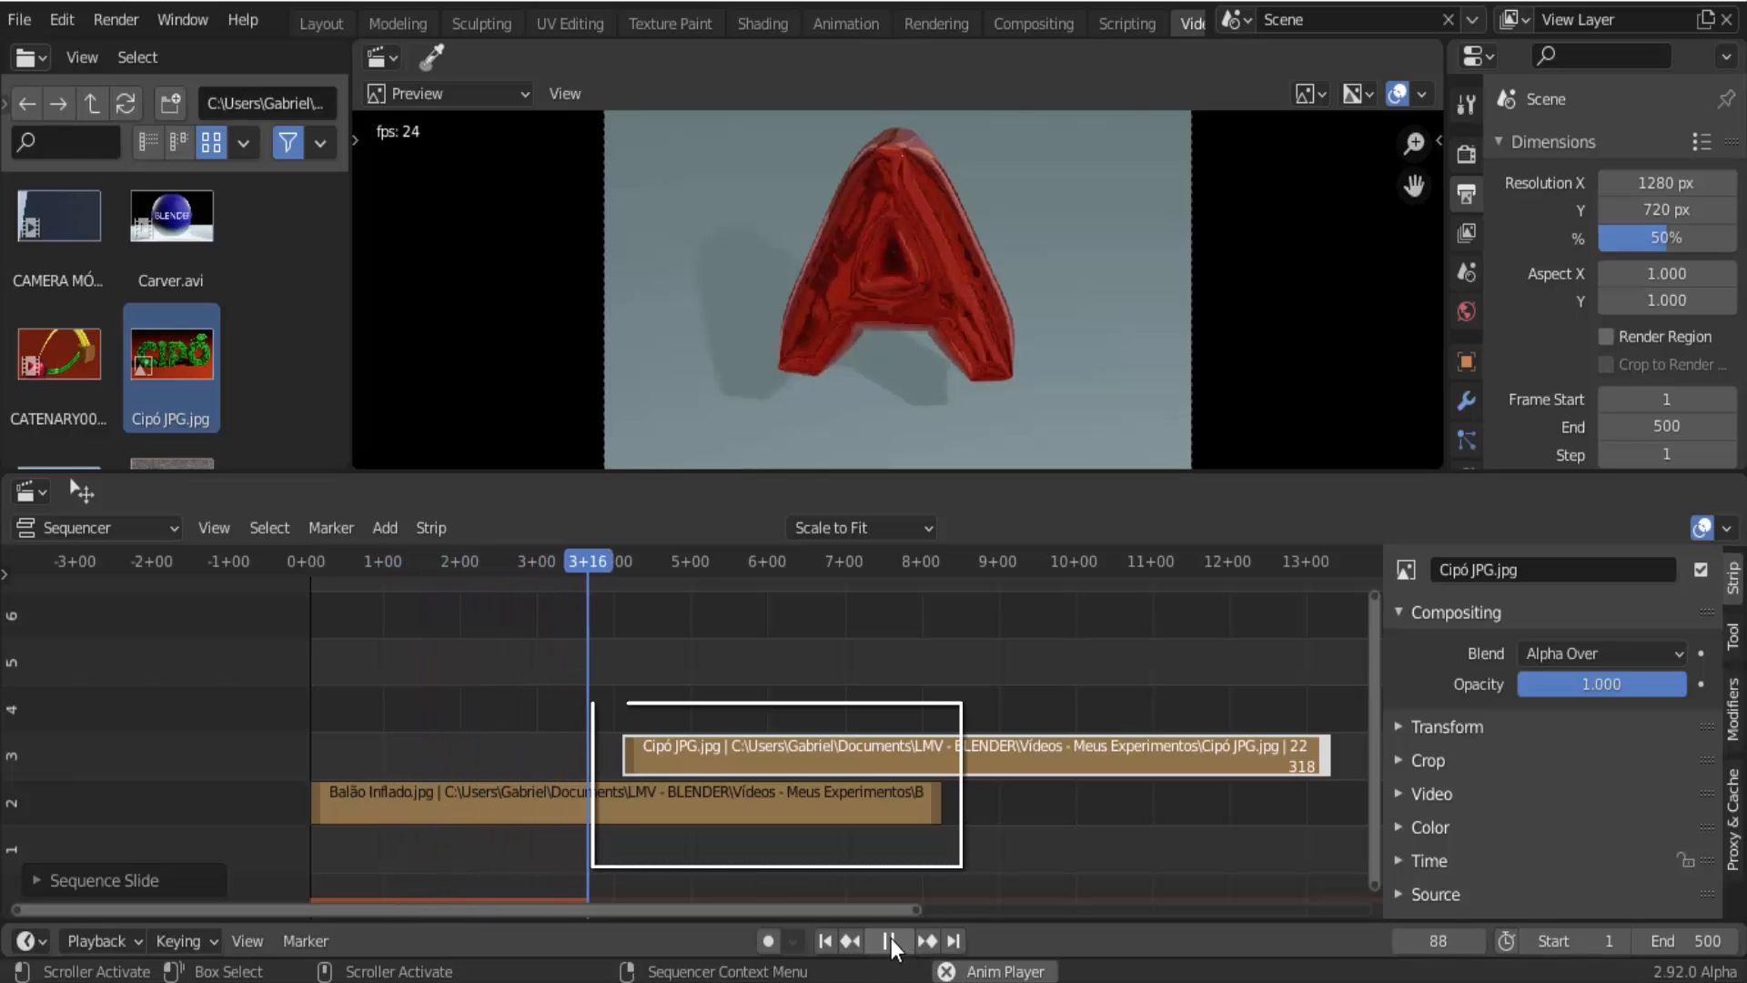
pyautogui.click(890, 941)
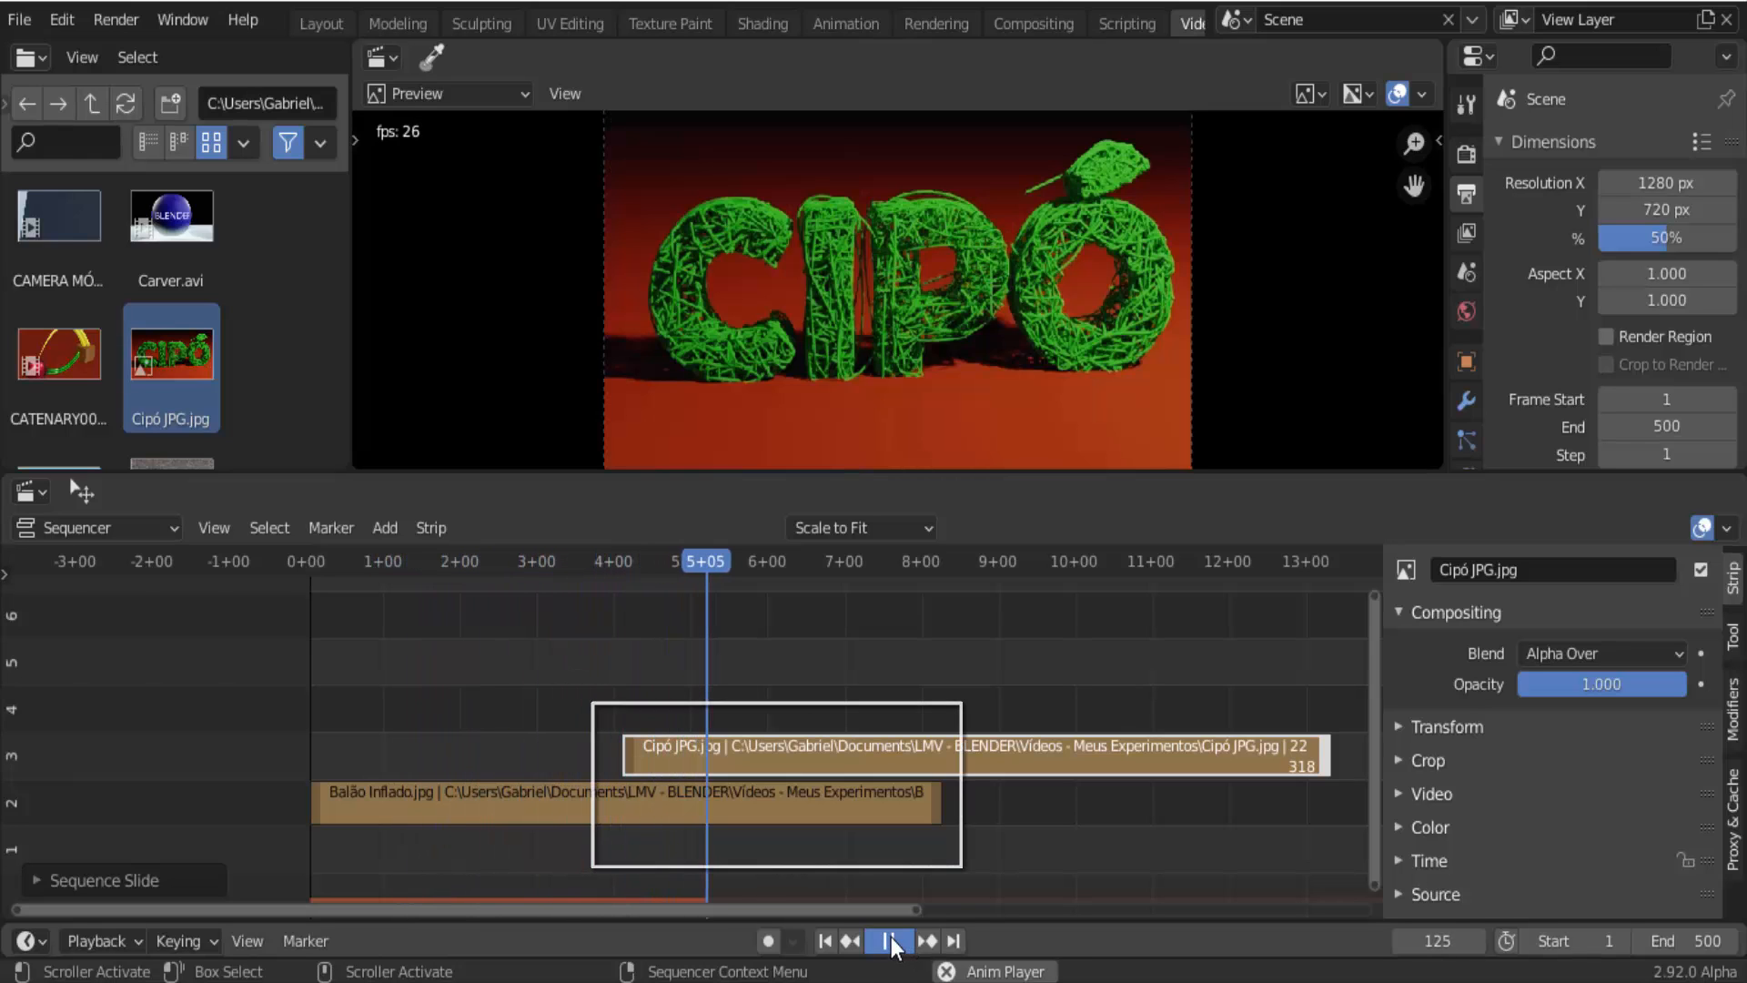
pyautogui.click(826, 941)
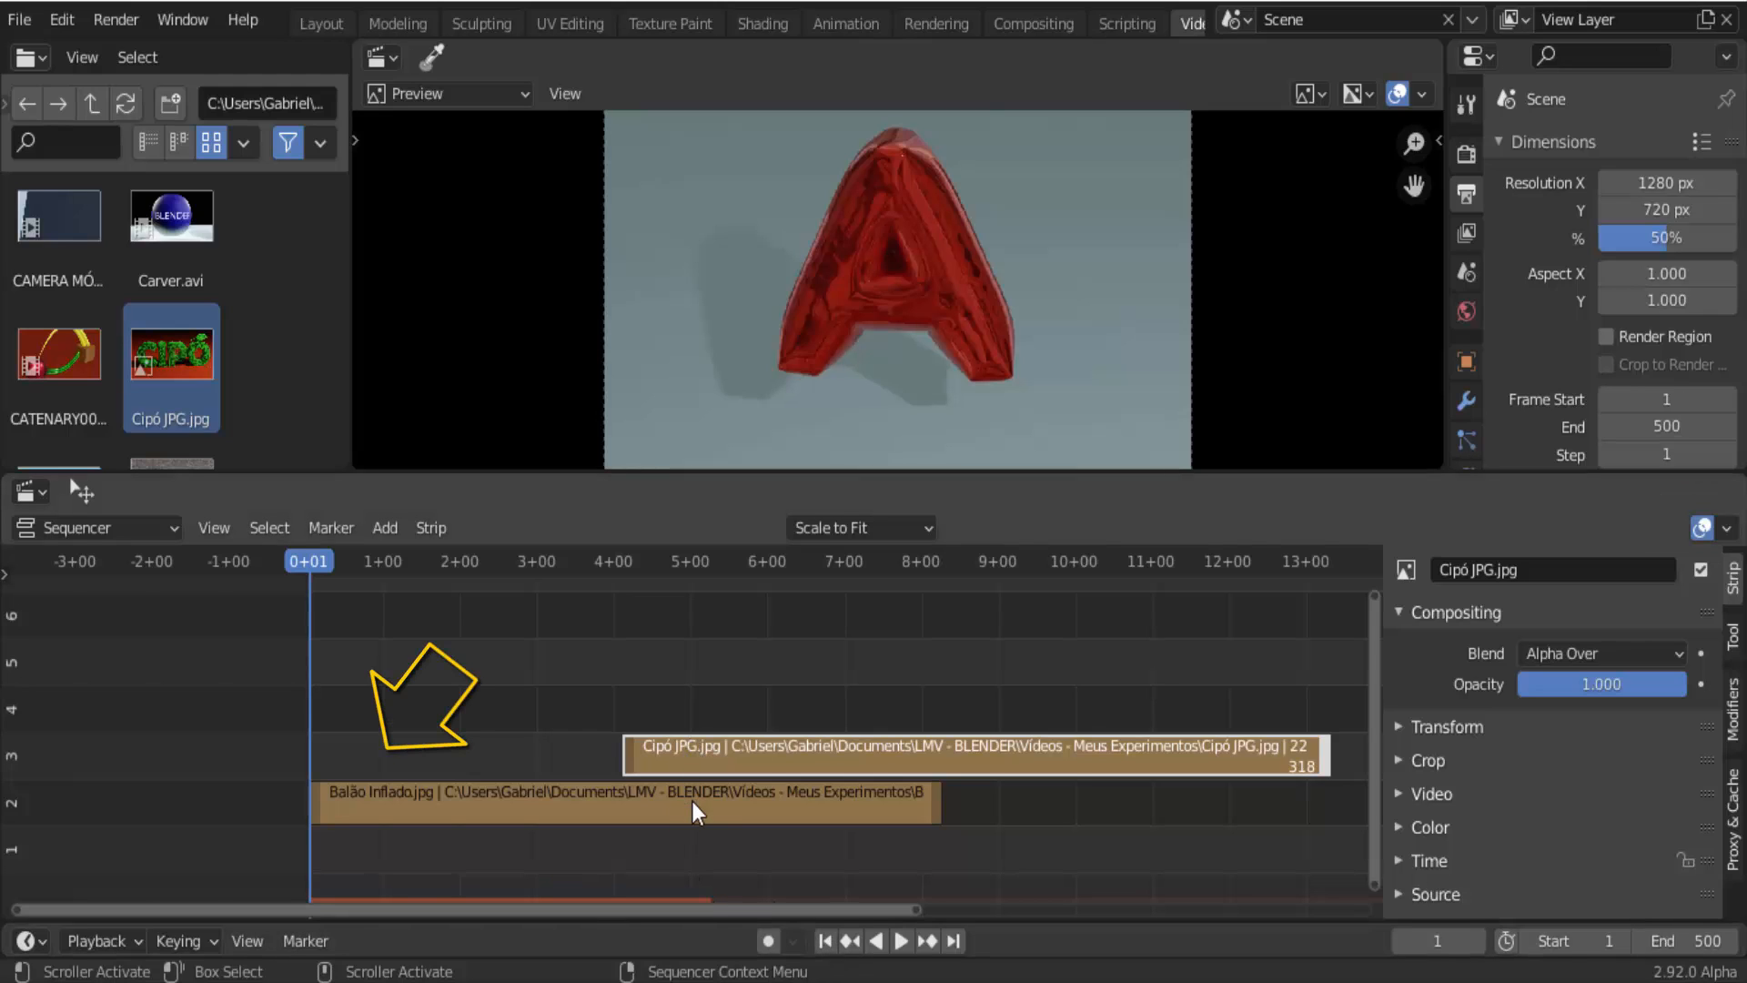
# Add a Cross transition from the Balão Inflado.jpg strip to the Cipó JPG.jpg strip.
pyautogui.click(713, 812)
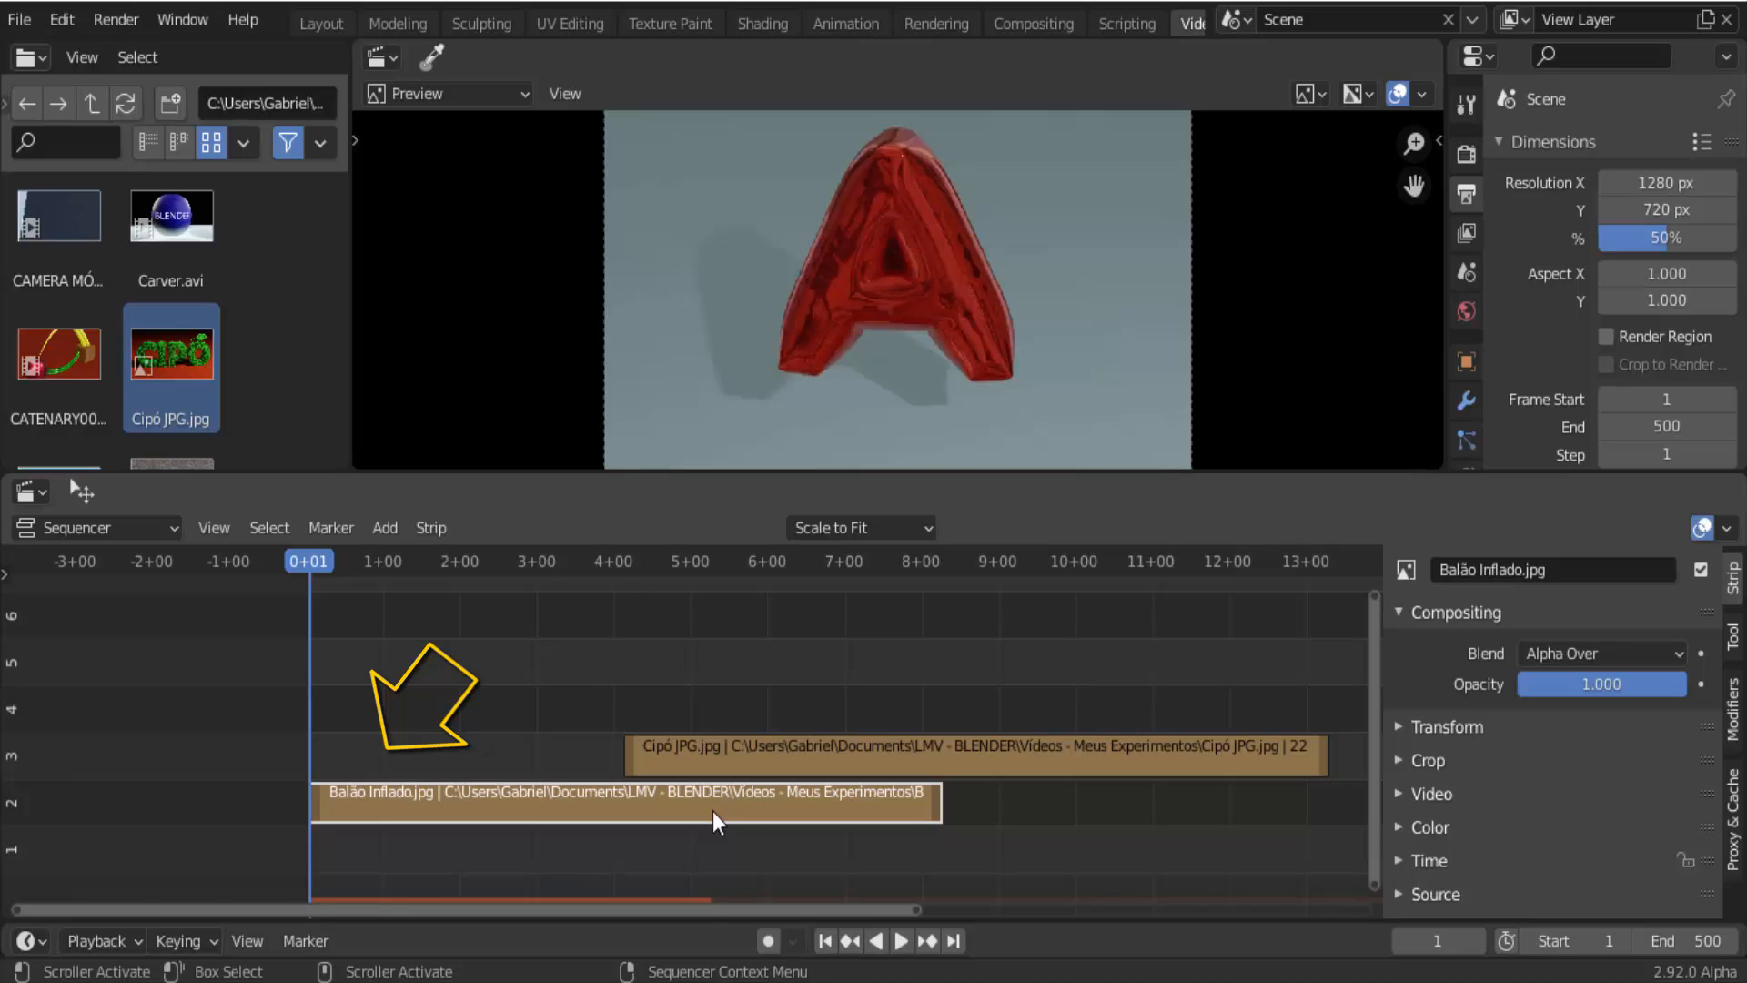
pyautogui.keyDown('shift'); pyautogui.click(796, 745); pyautogui.keyUp('shift')
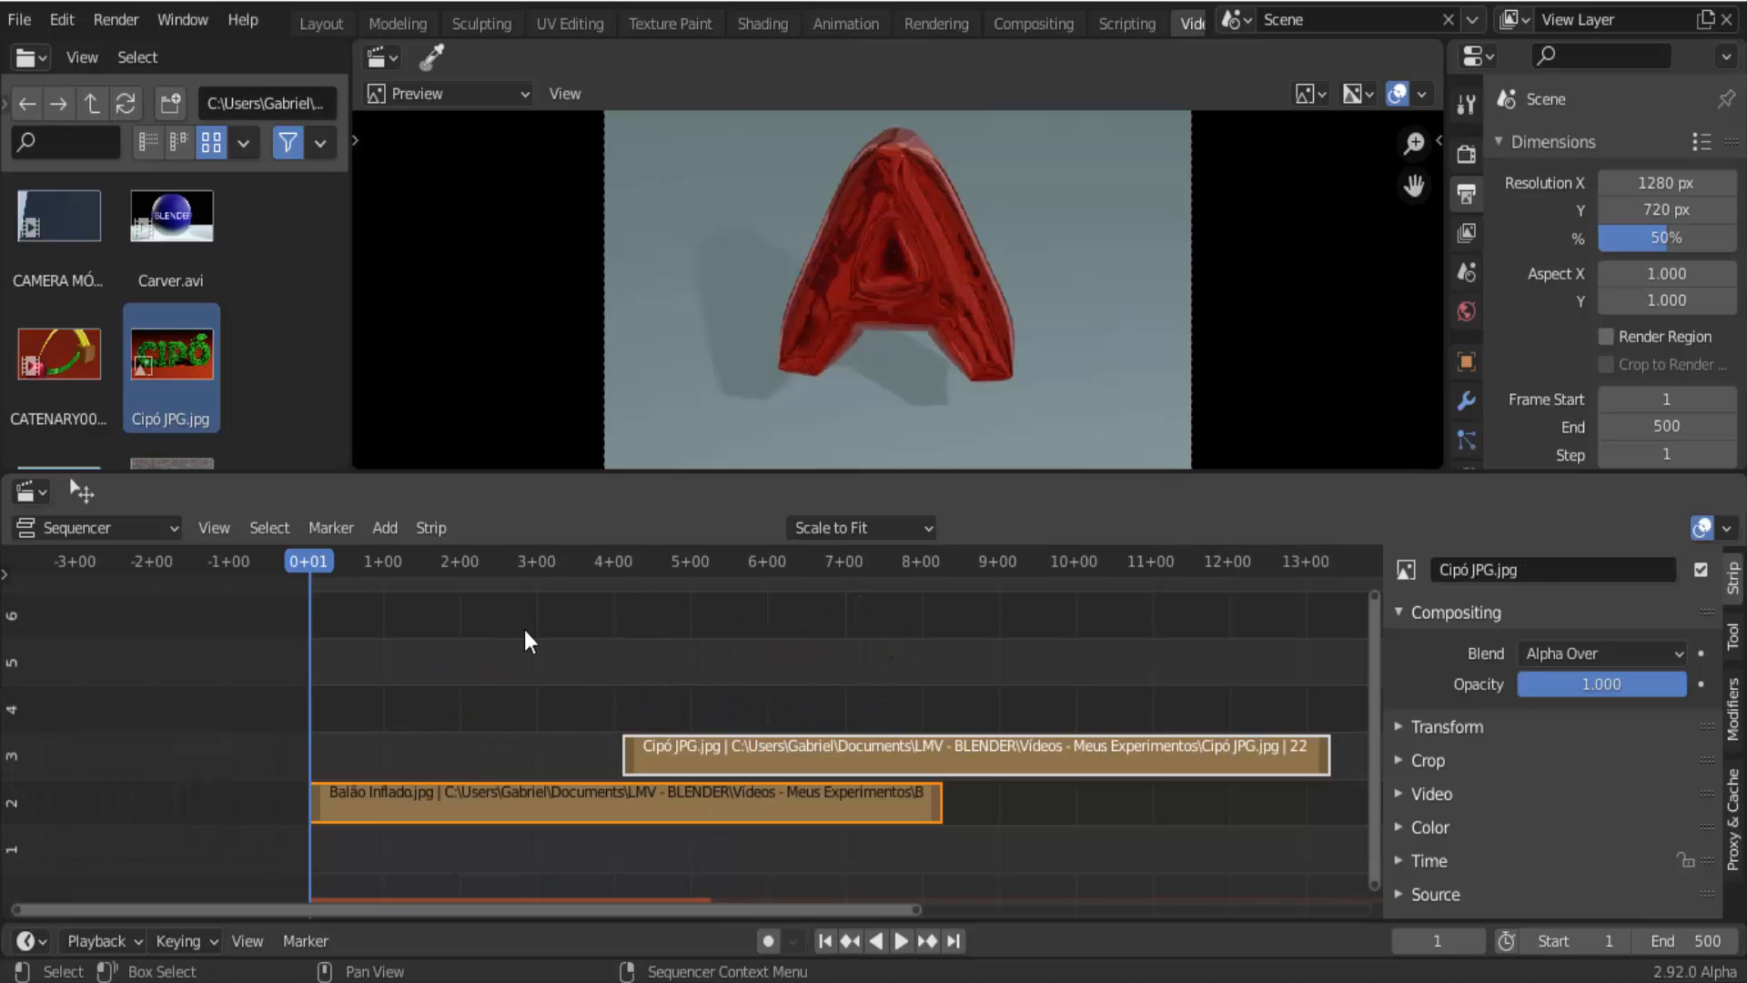
pyautogui.click(395, 534)
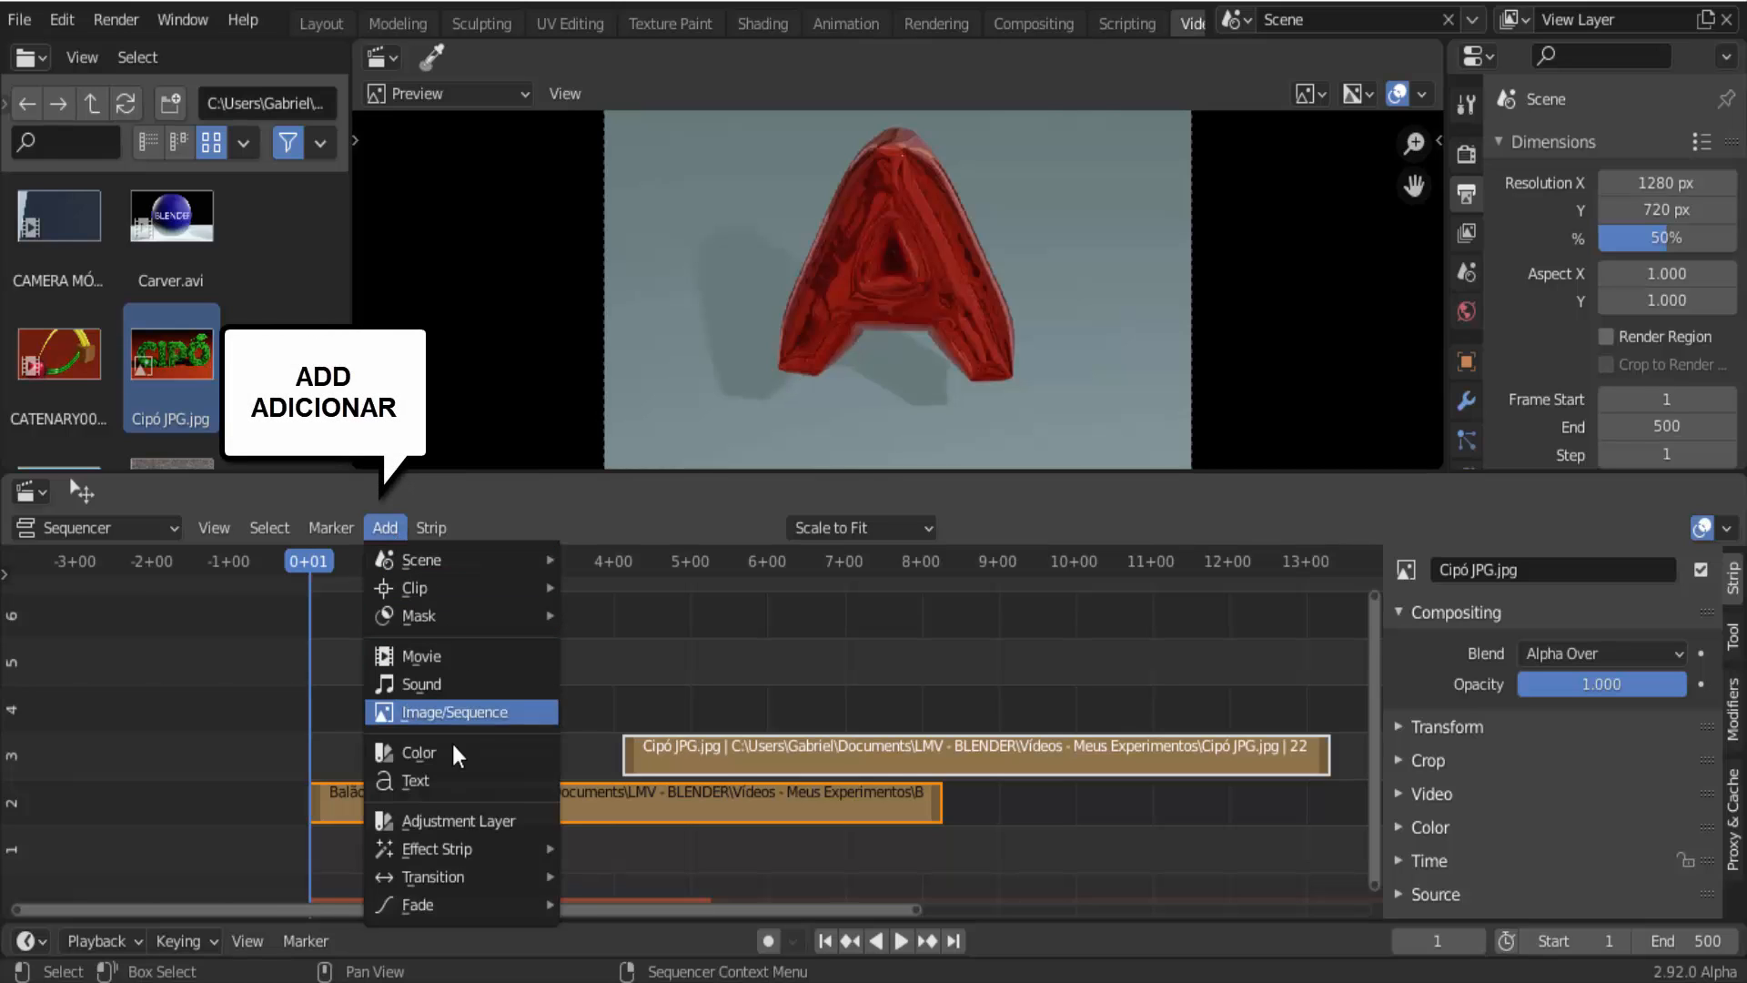
pyautogui.moveTo(441, 874)
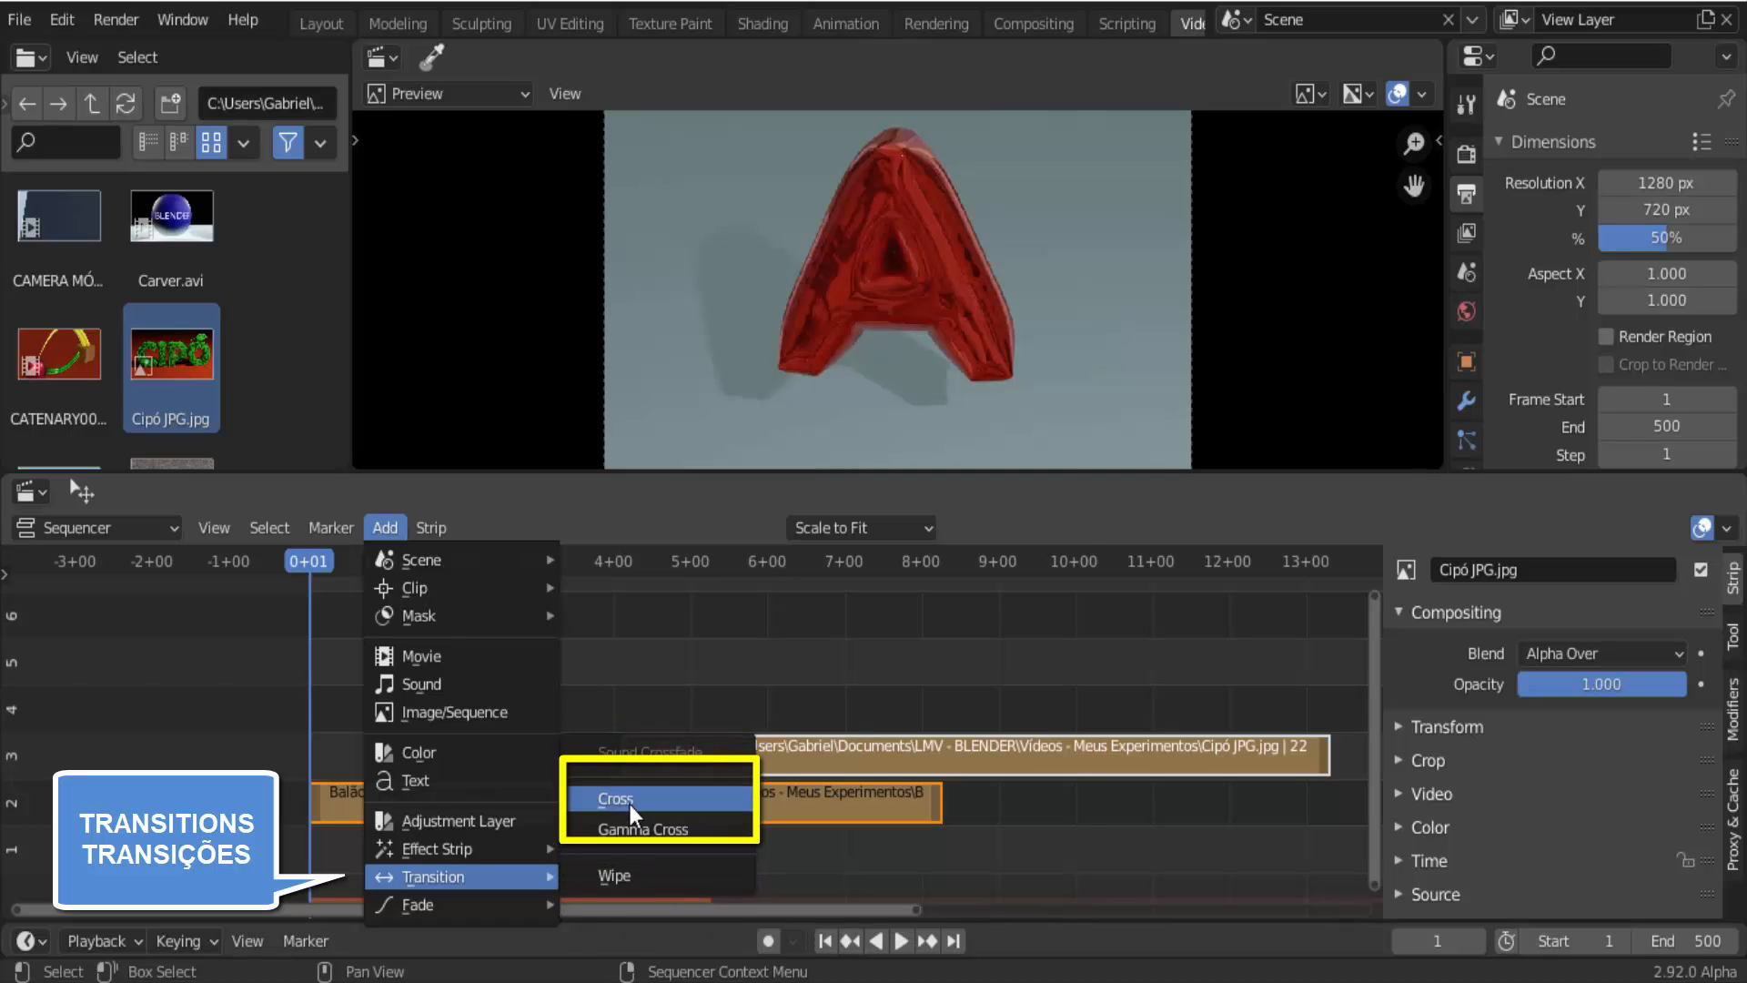
pyautogui.click(628, 801)
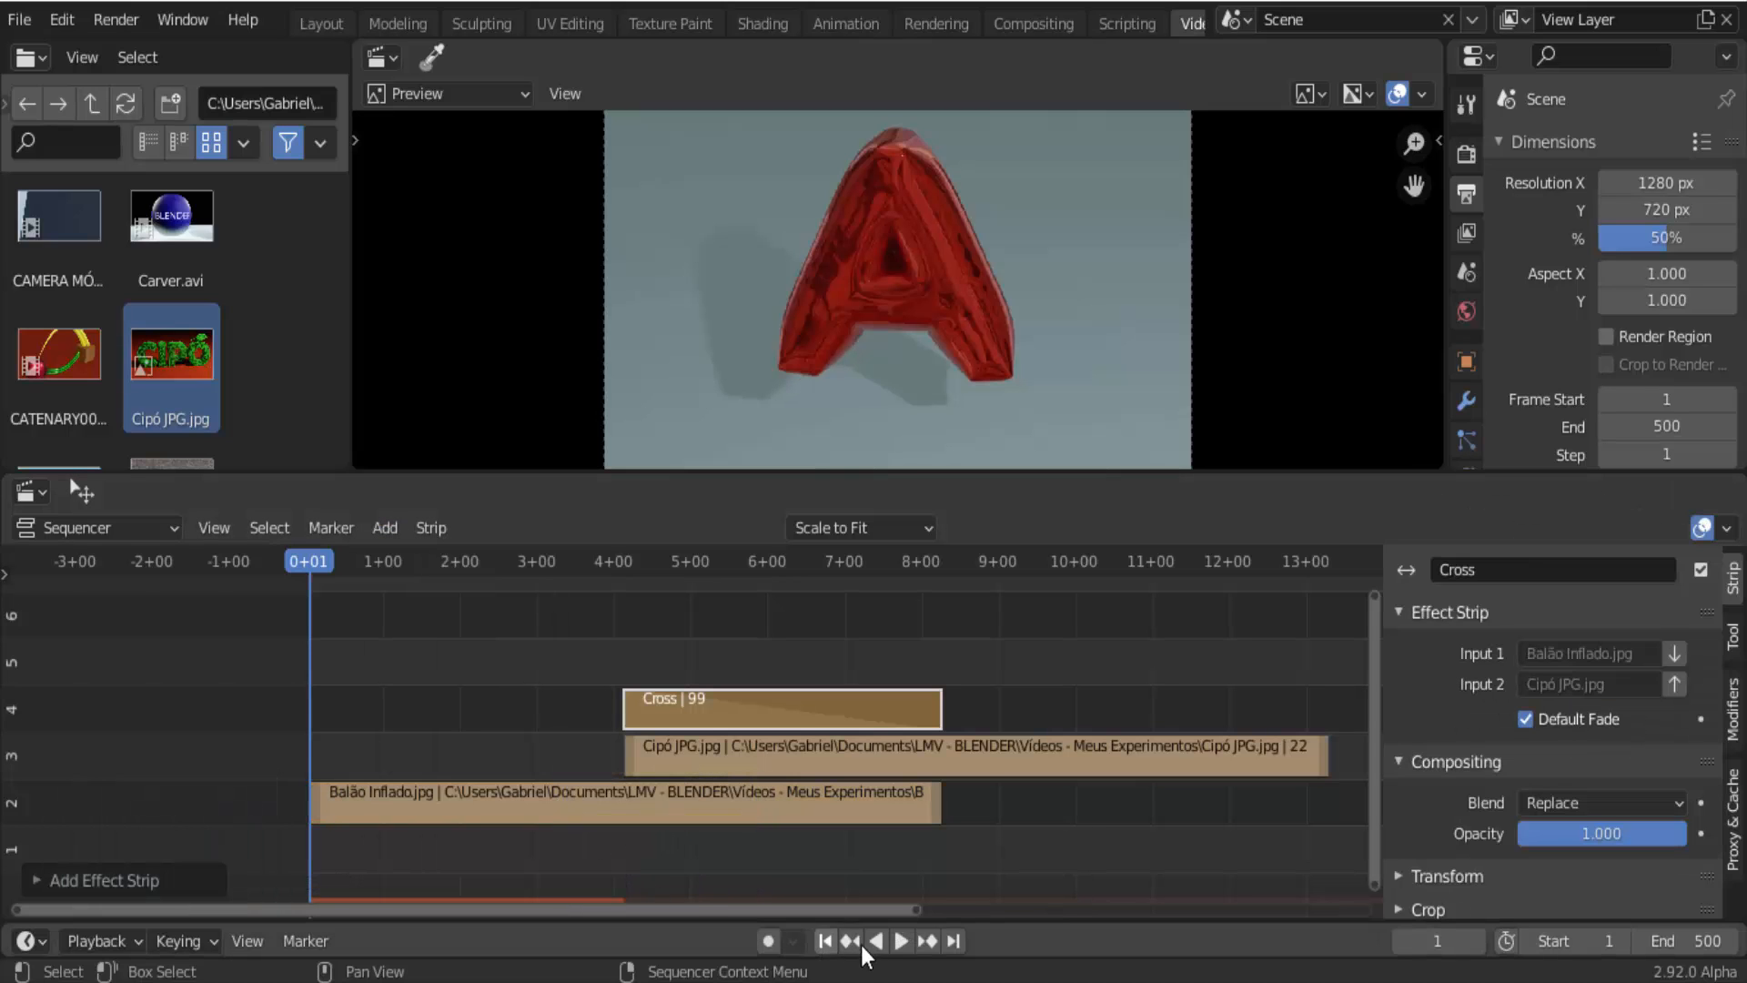
# Play the sequence through the Cross transition to preview the fade between the two images.
pyautogui.click(899, 939)
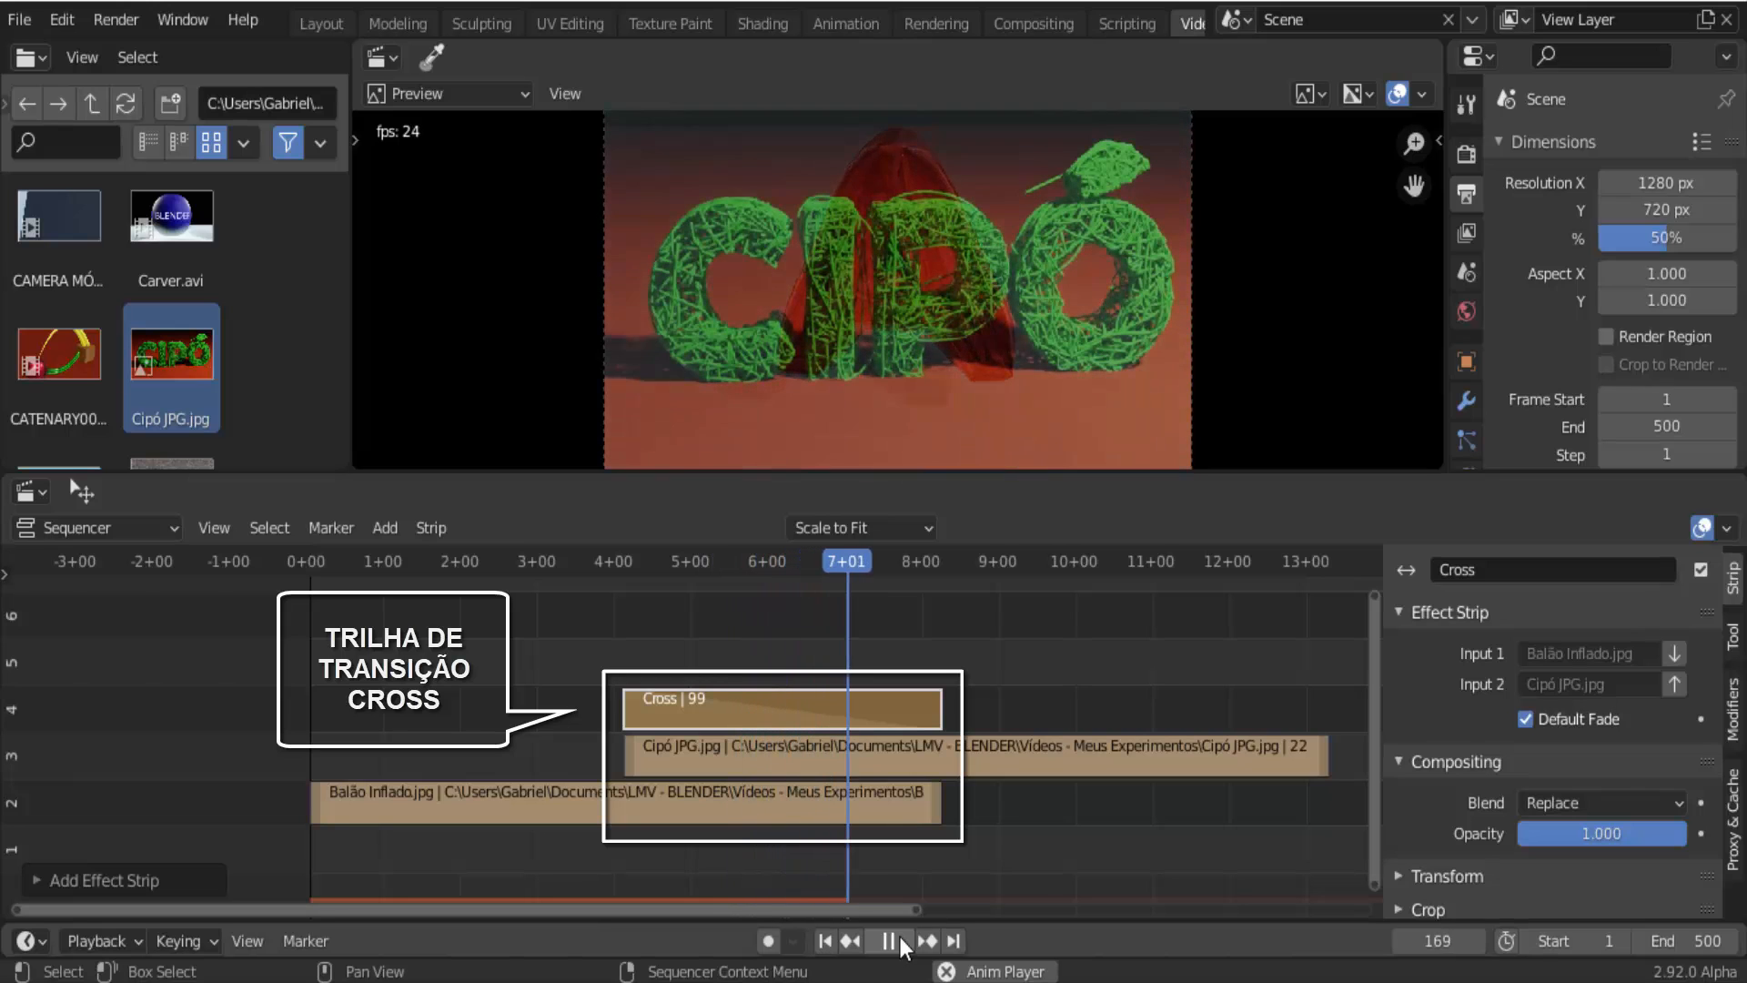
pyautogui.click(890, 940)
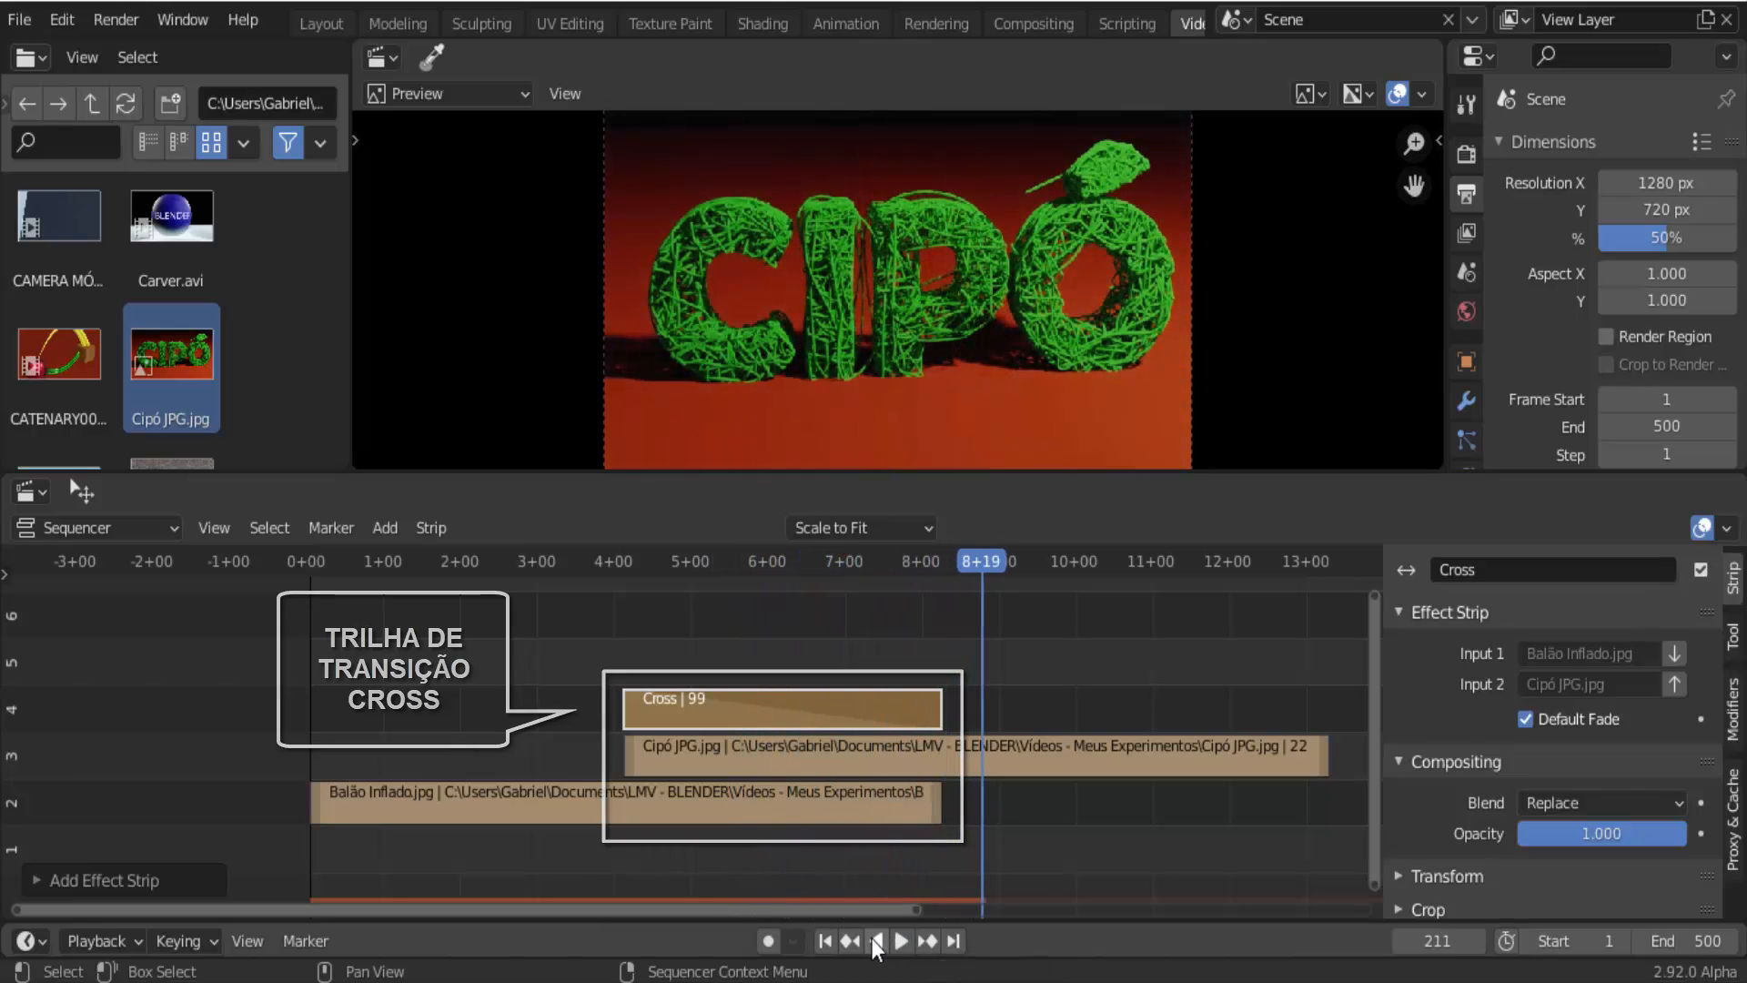
pyautogui.click(823, 940)
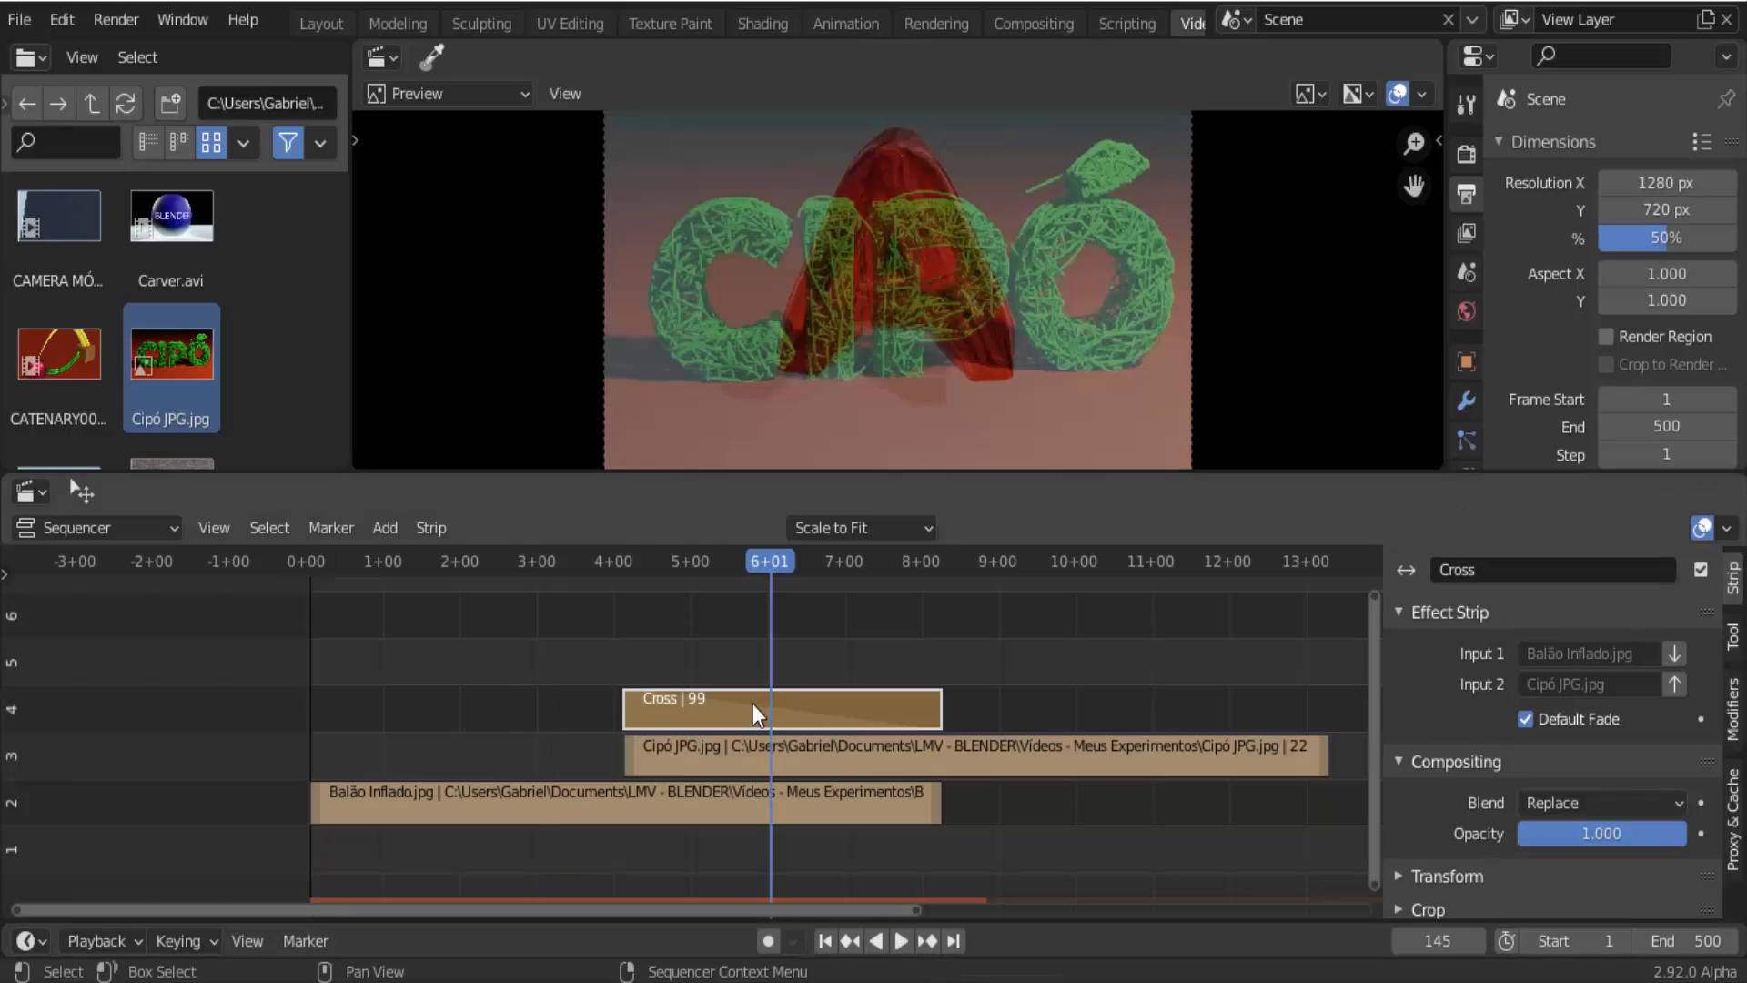
# Replace the Cross transition with a Wipe transition from the Balão Inflado.jpg strip to the Cipó JPG.jpg strip.
pyautogui.press('Delete')
pyautogui.click(637, 793)
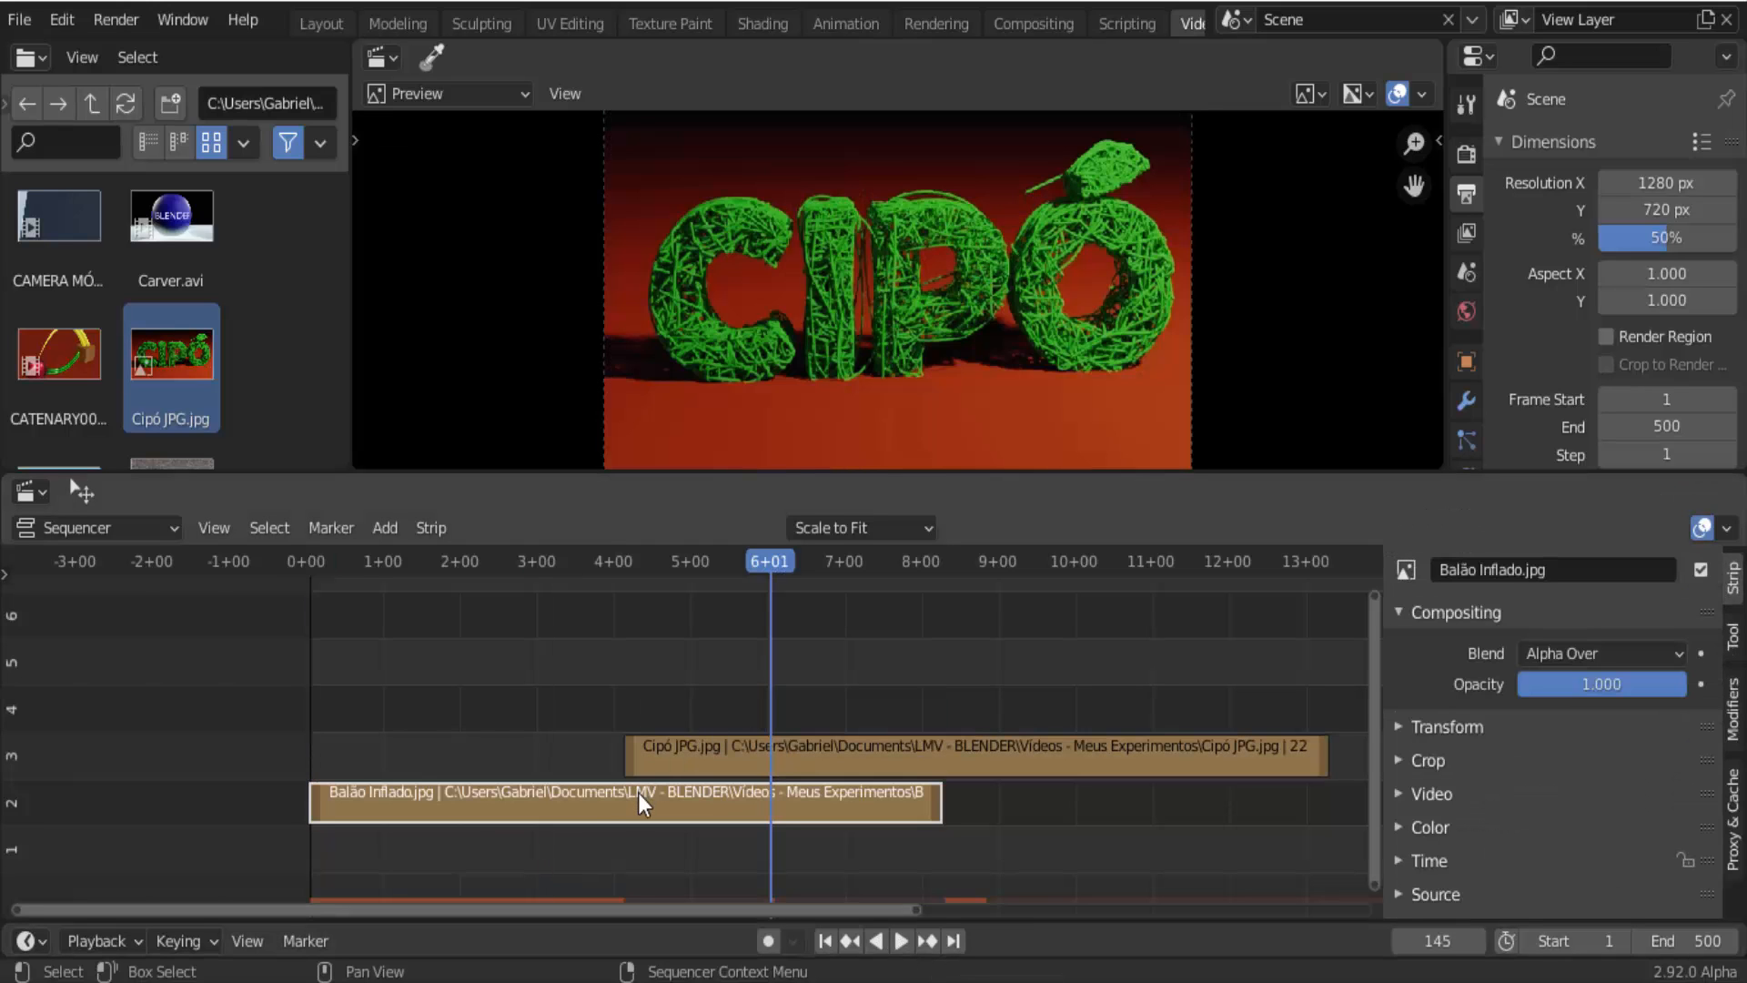
pyautogui.keyDown('shift'); pyautogui.click(700, 757); pyautogui.keyUp('shift')
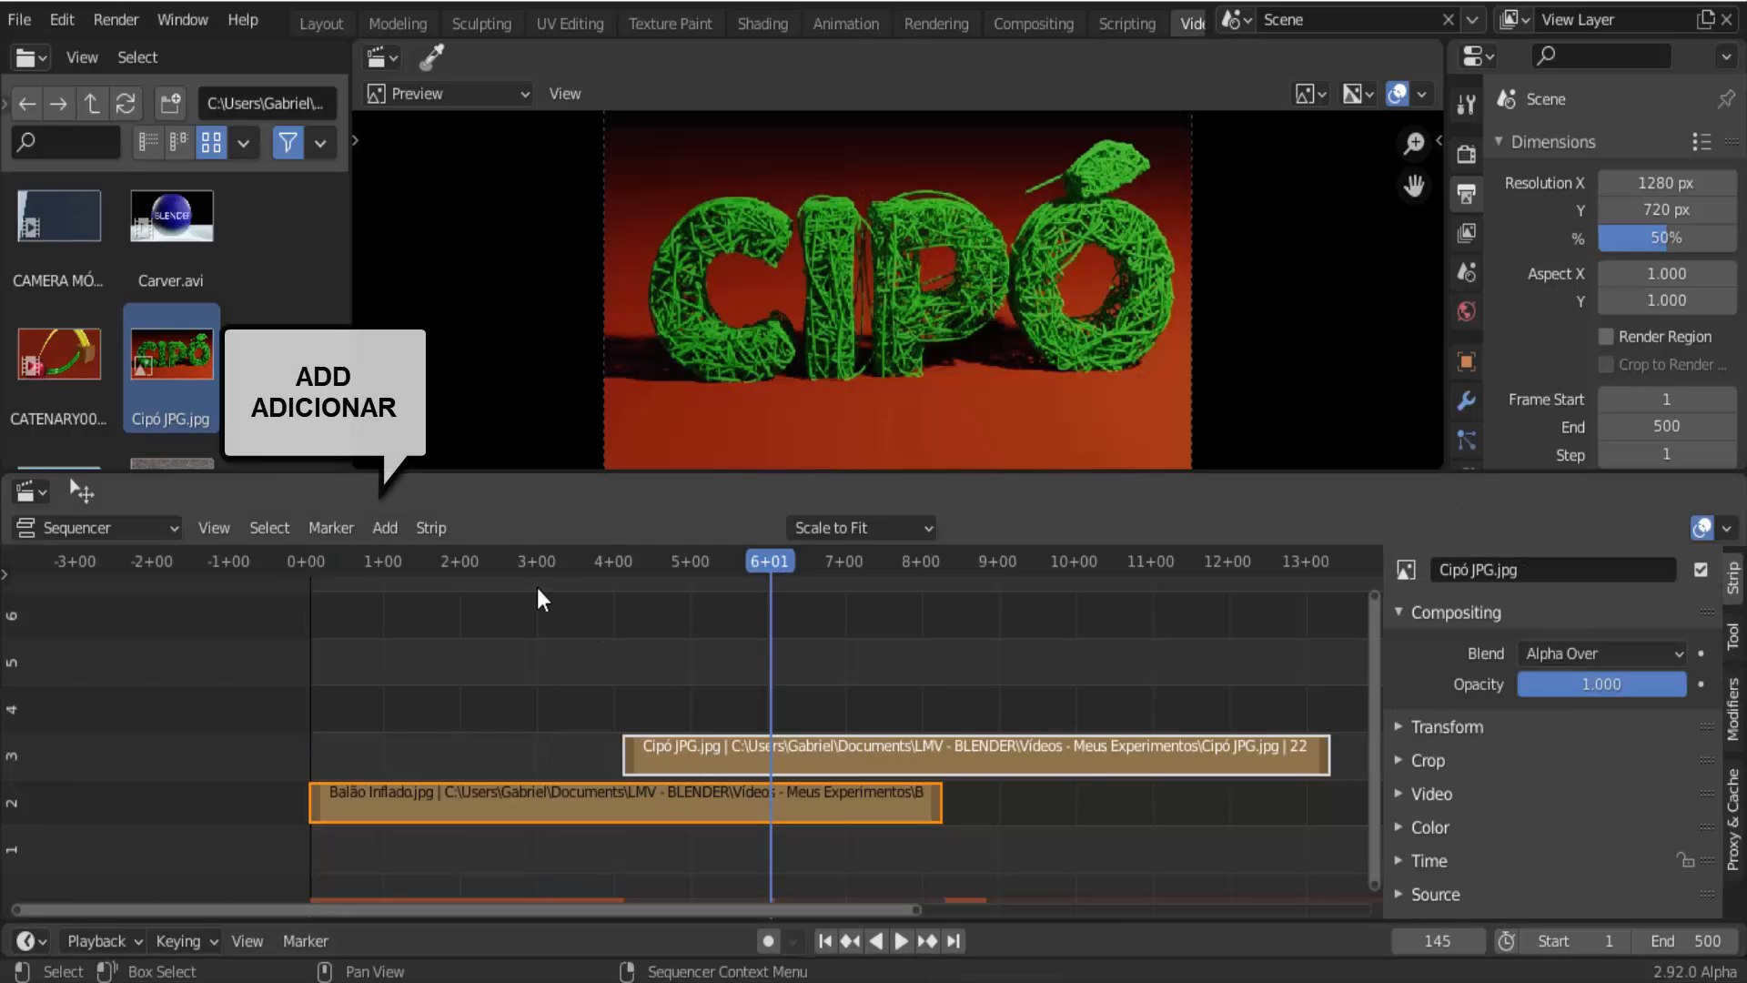
pyautogui.click(384, 529)
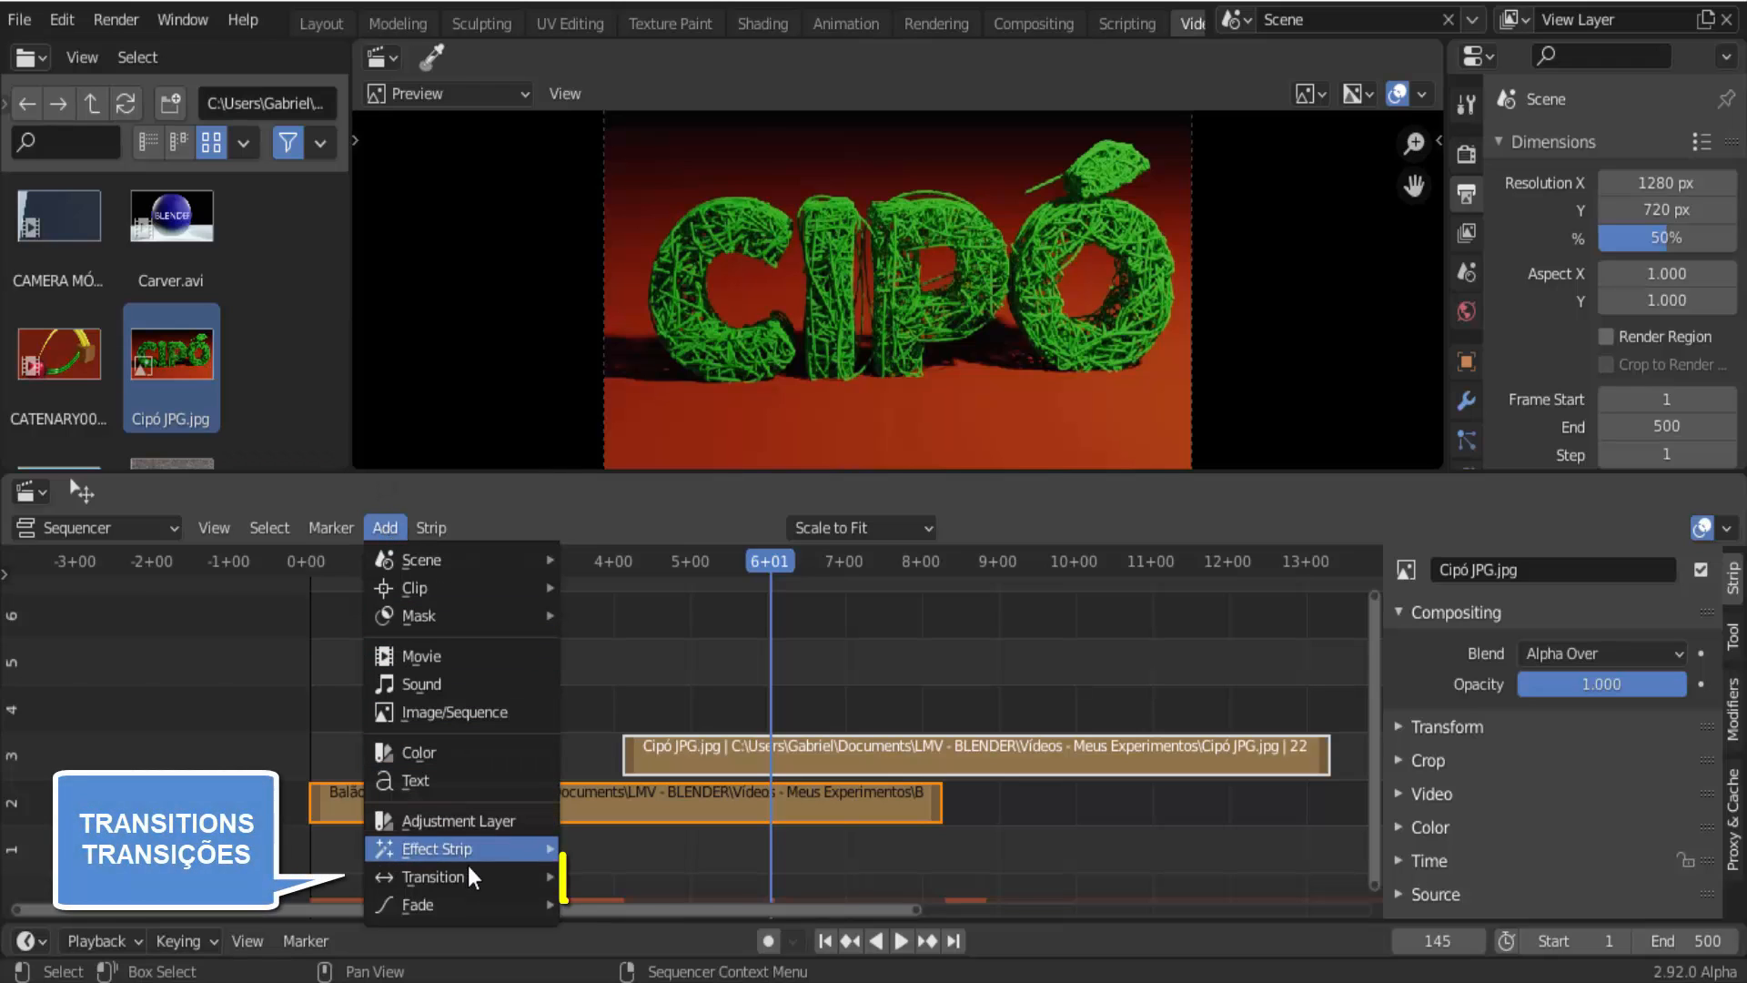
pyautogui.moveTo(471, 876)
pyautogui.click(601, 875)
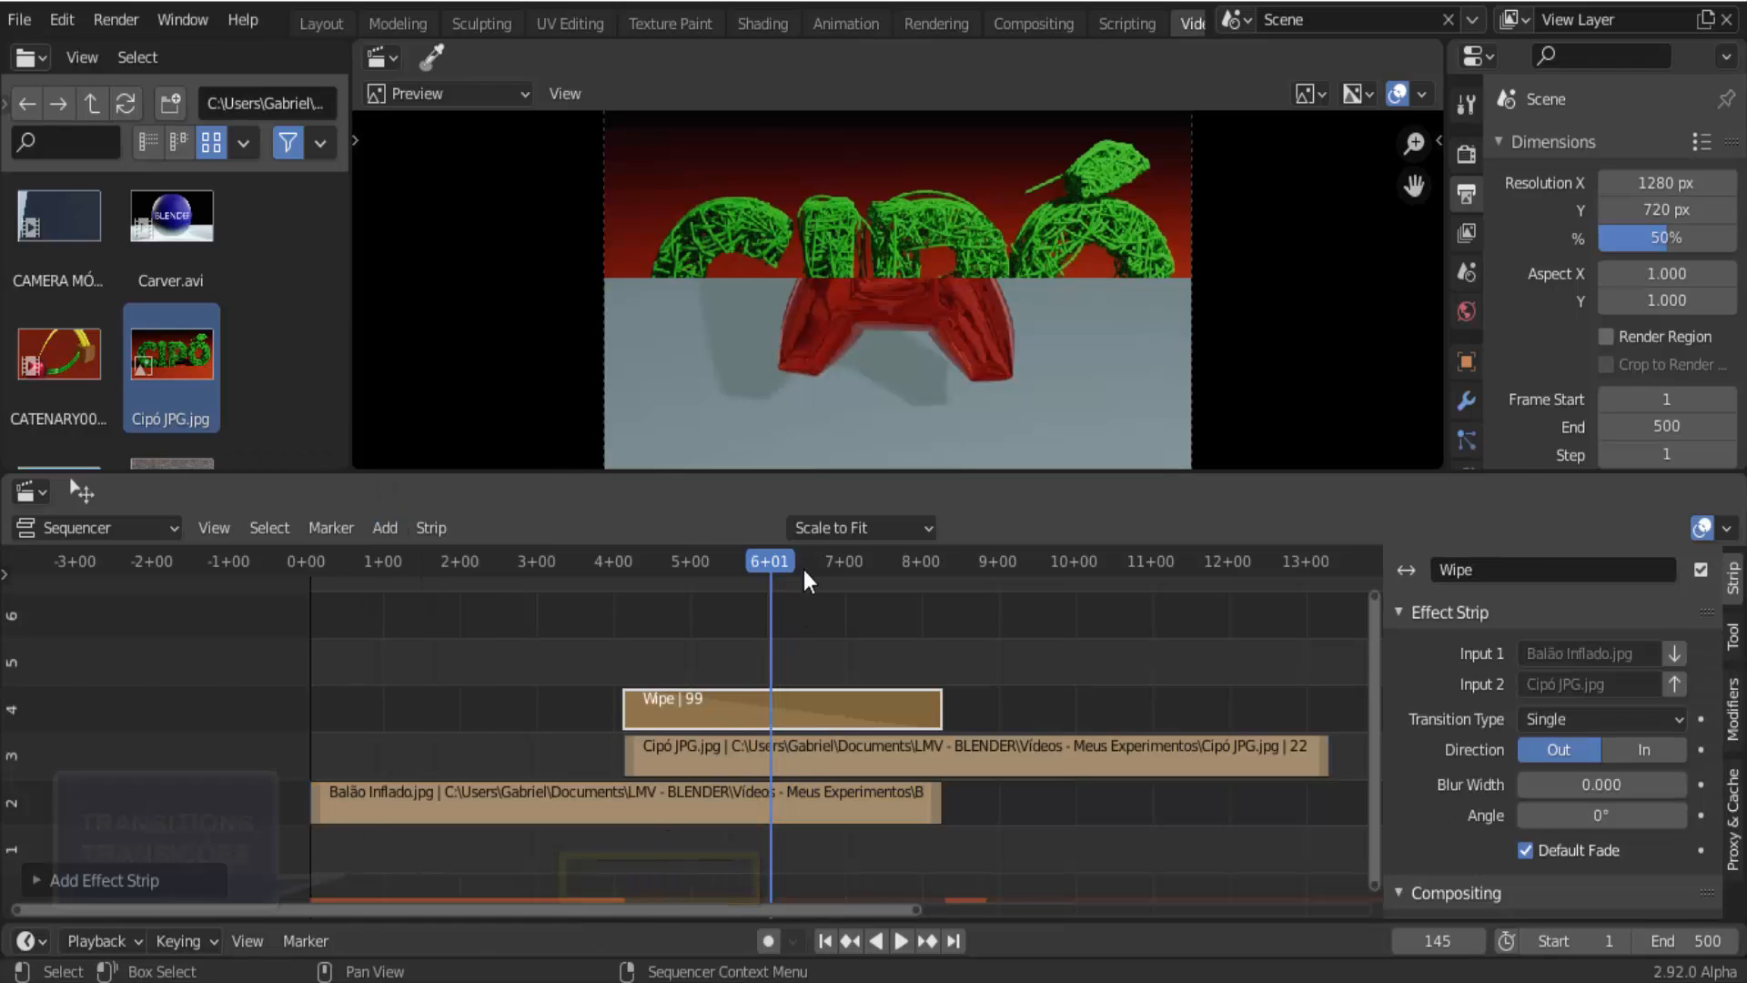
# Move the playhead to frame 92 and play the sequence through the Wipe transition.
pyautogui.moveTo(736, 563); pyautogui.dragTo(608, 564)
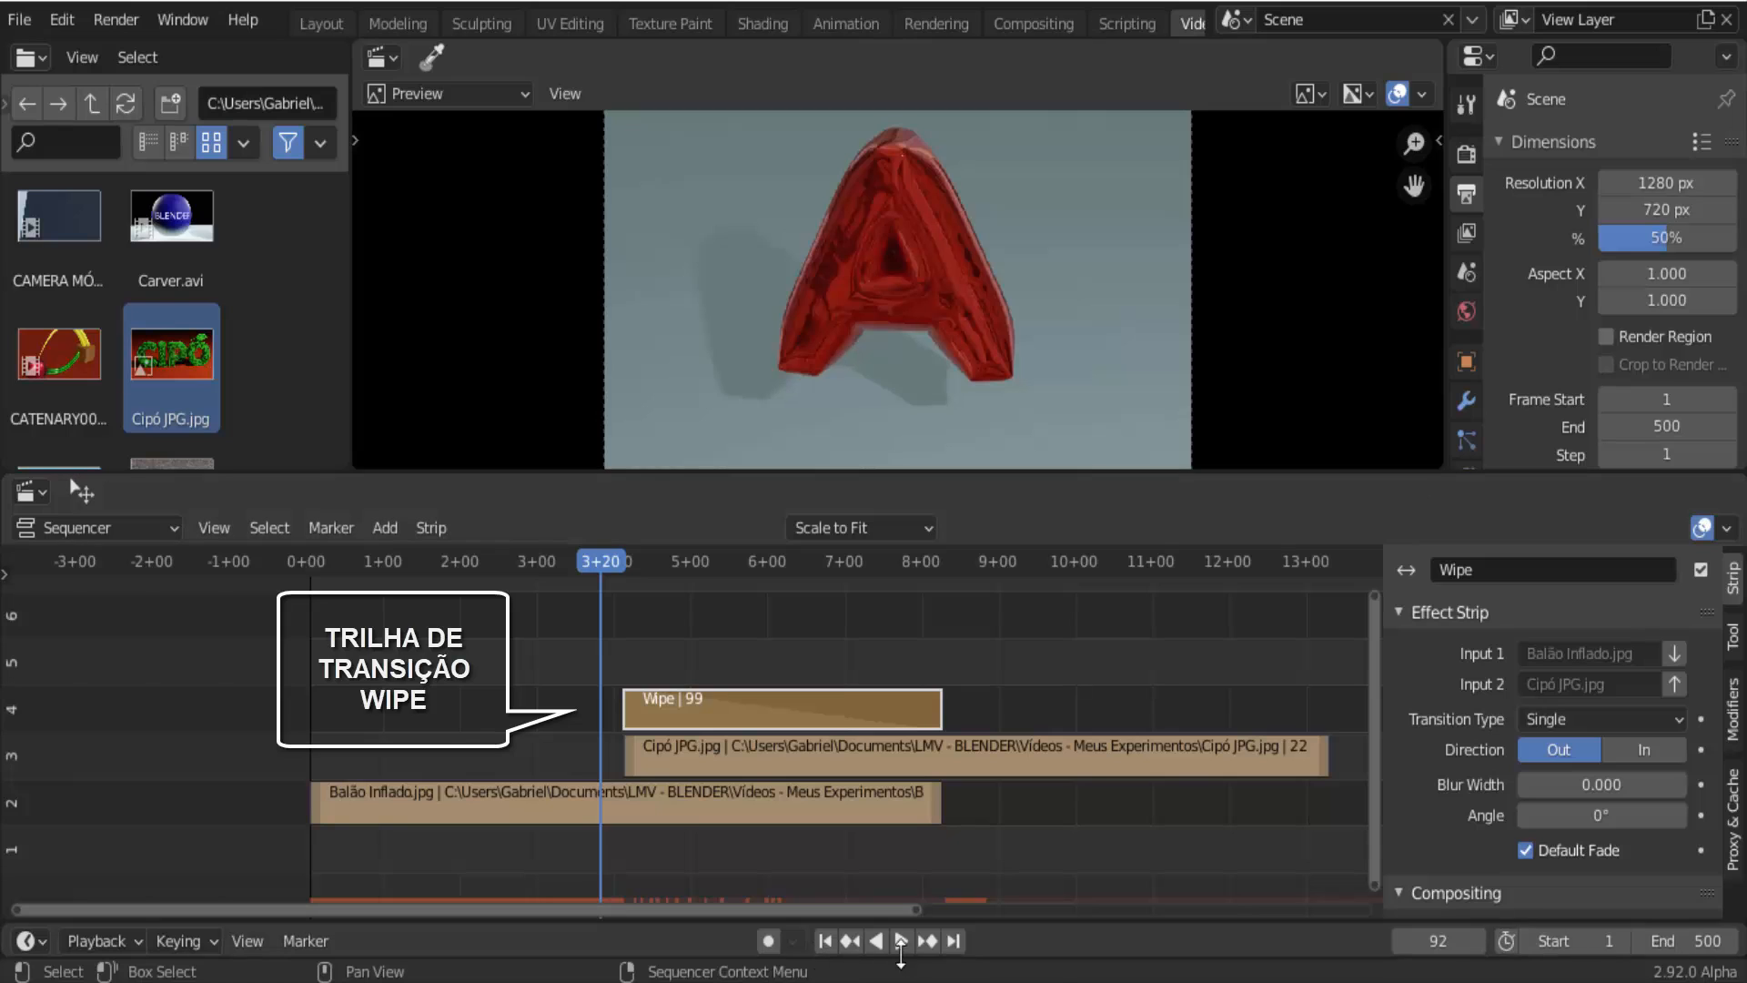
pyautogui.click(901, 940)
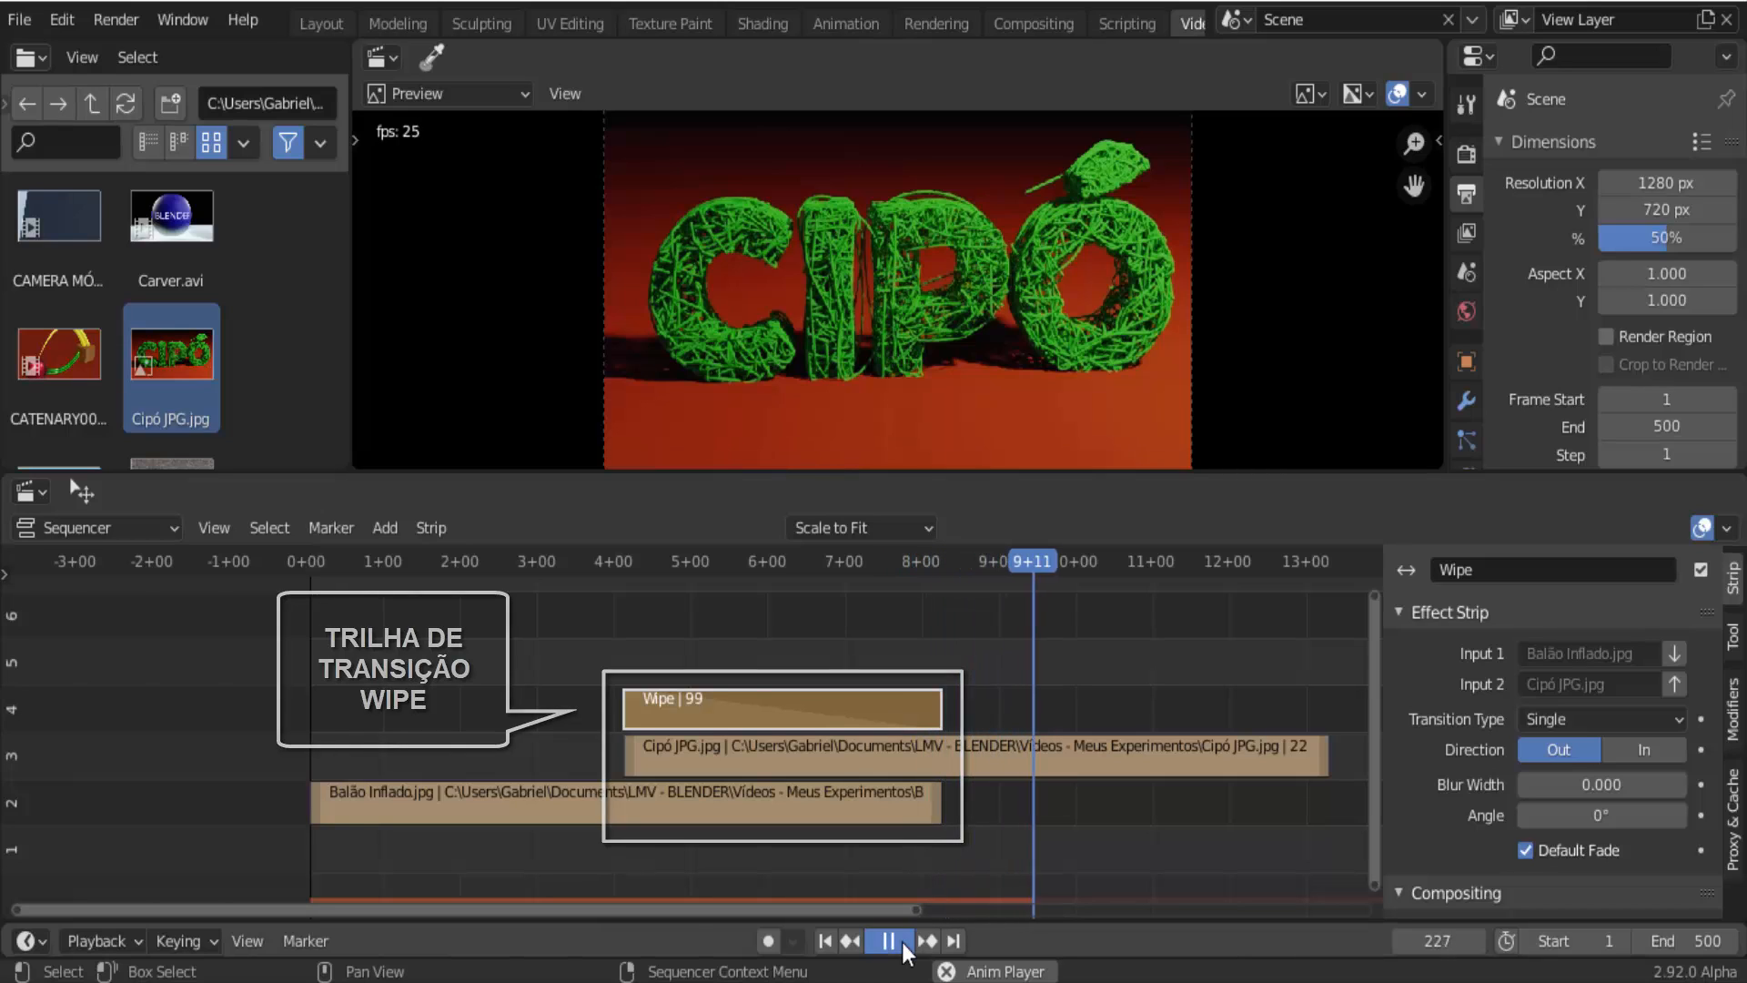
pyautogui.click(903, 942)
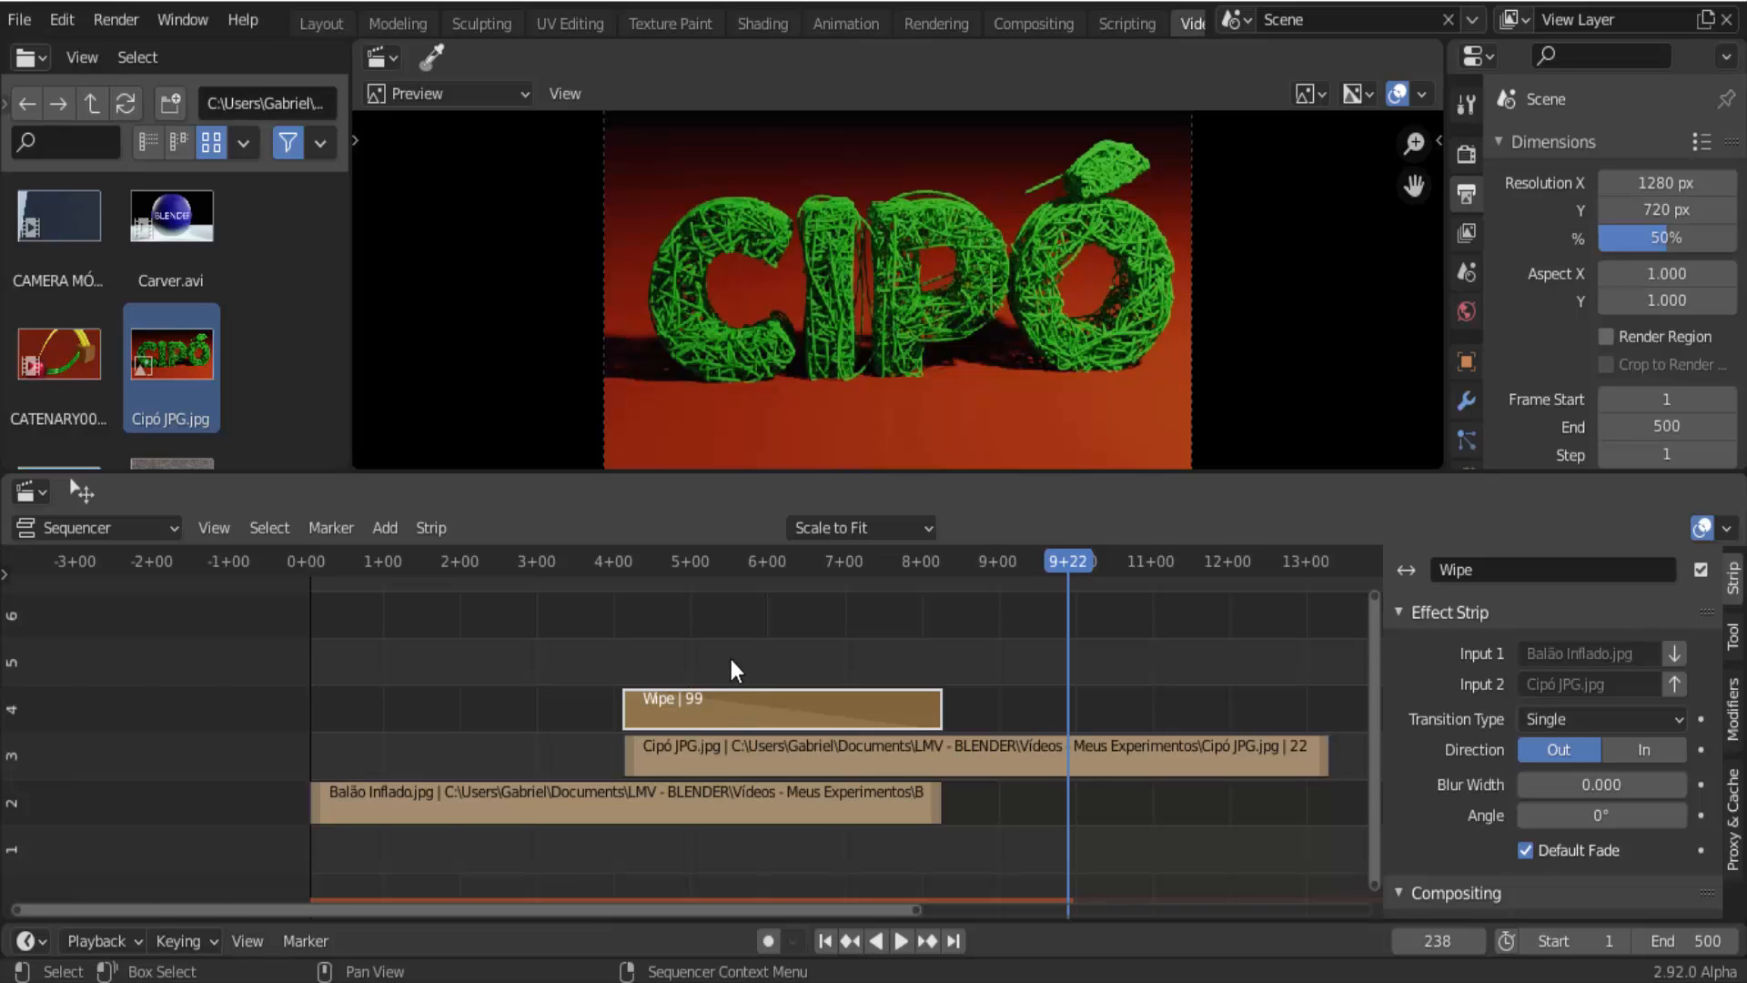
# Delete the Wipe transition together with the Balão Inflado.jpg and Cipó JPG.jpg strips from the sequencer.
pyautogui.moveTo(606, 640); pyautogui.dragTo(990, 848)
pyautogui.press('x')
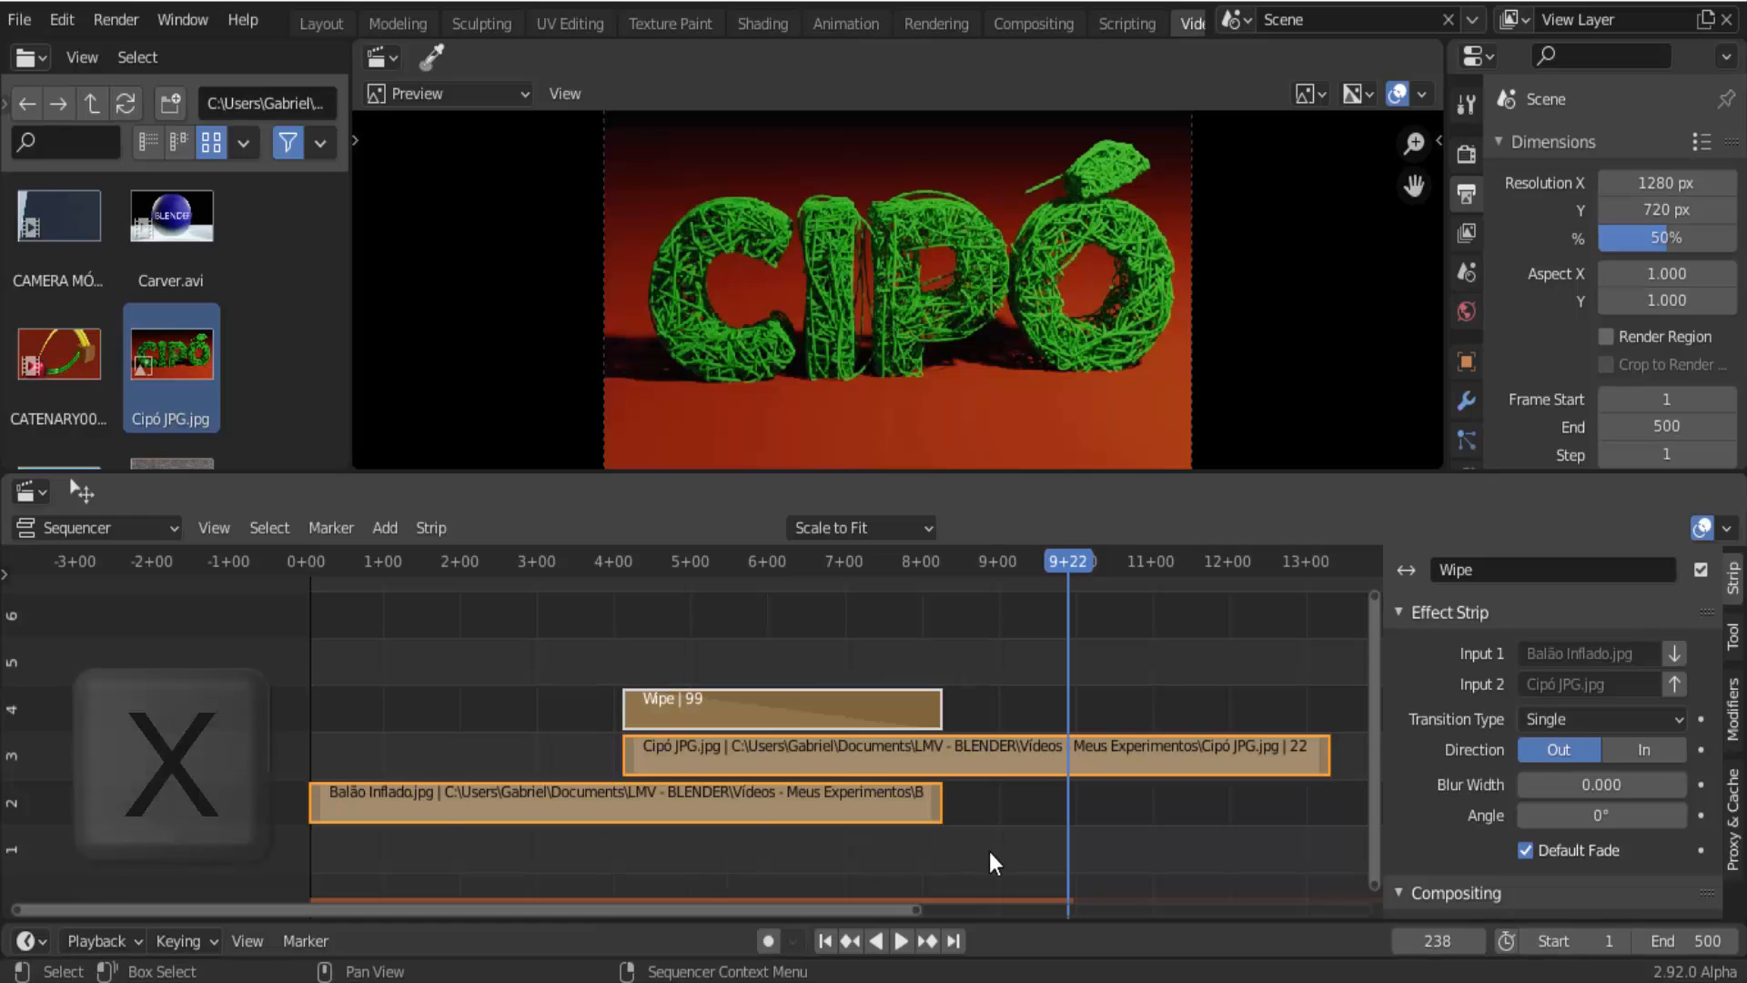
pyautogui.press('x')
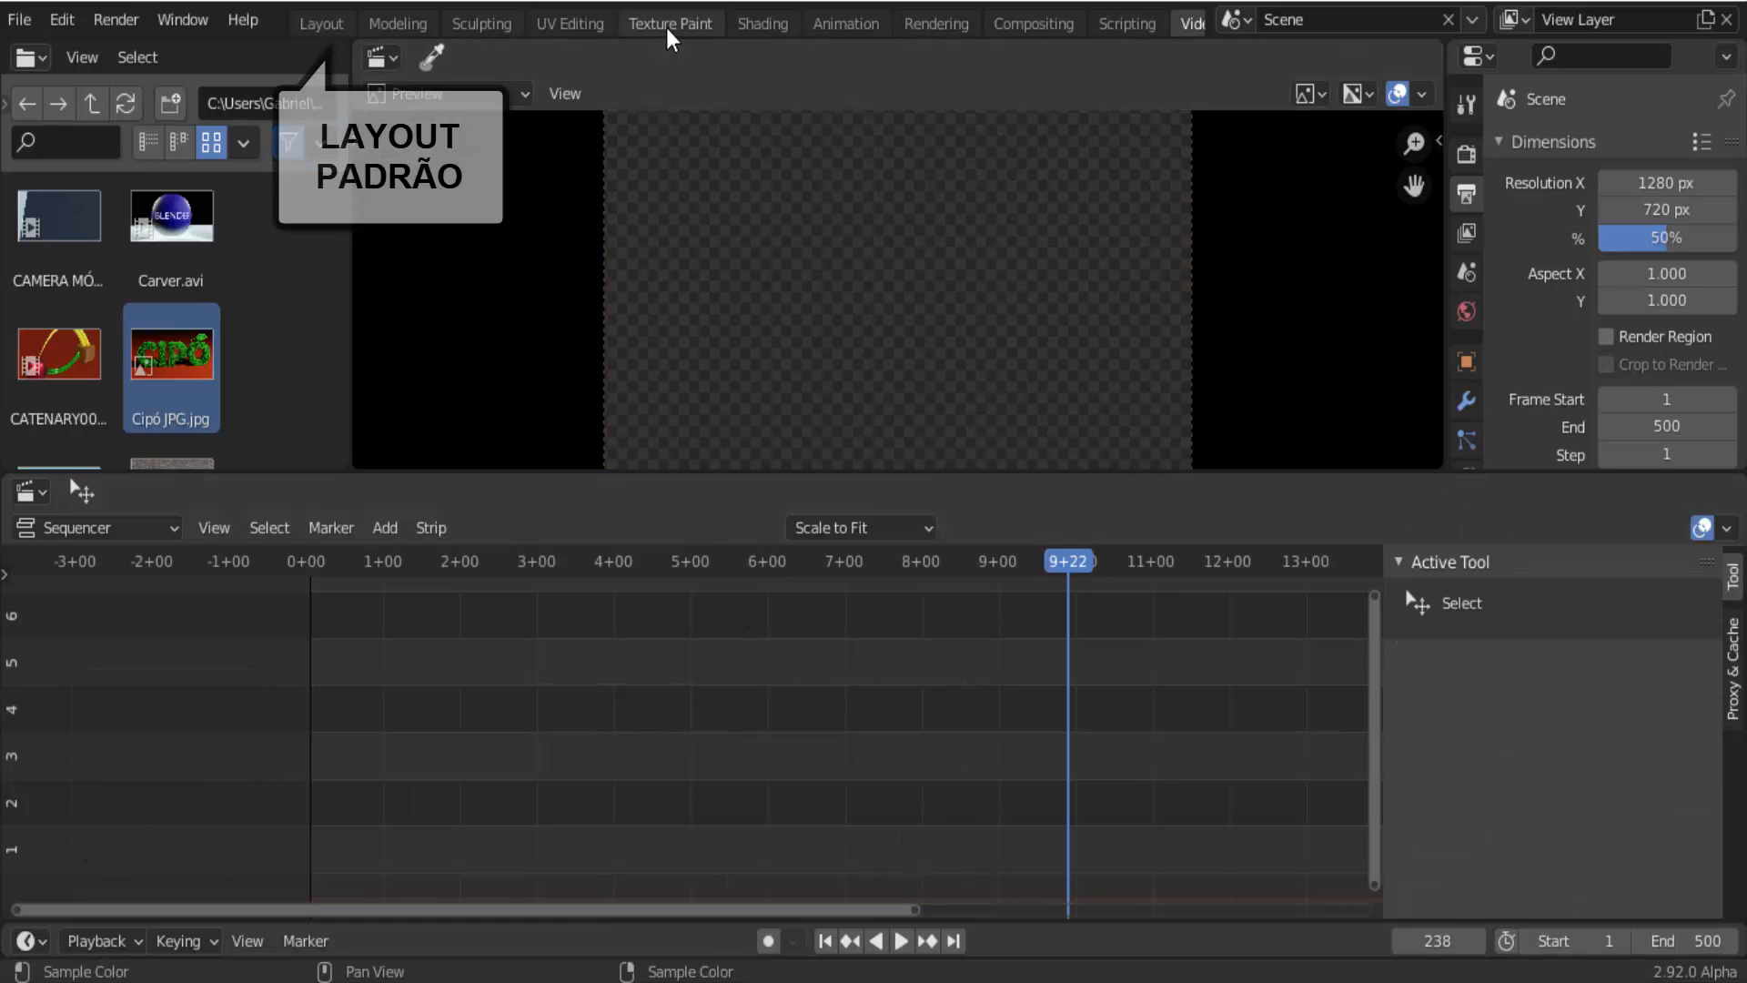
# Switch to the Layout workspace and delete the light and the default cube from the scene.
pyautogui.click(324, 20)
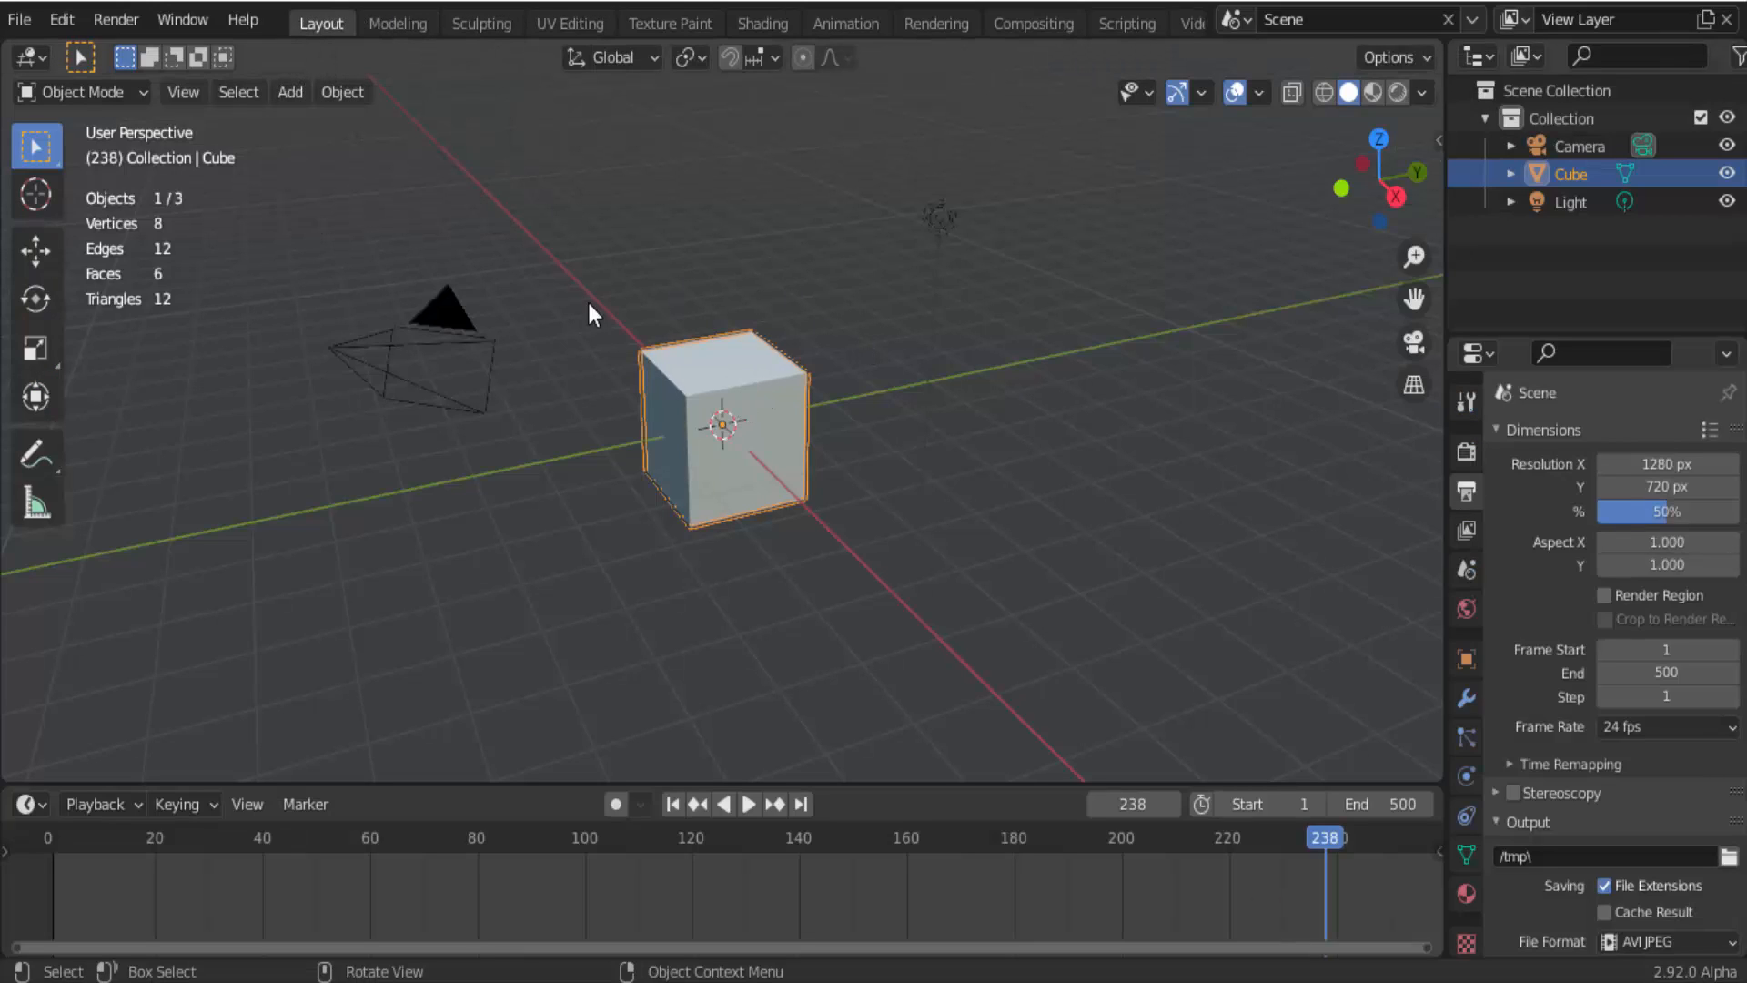
pyautogui.click(948, 222)
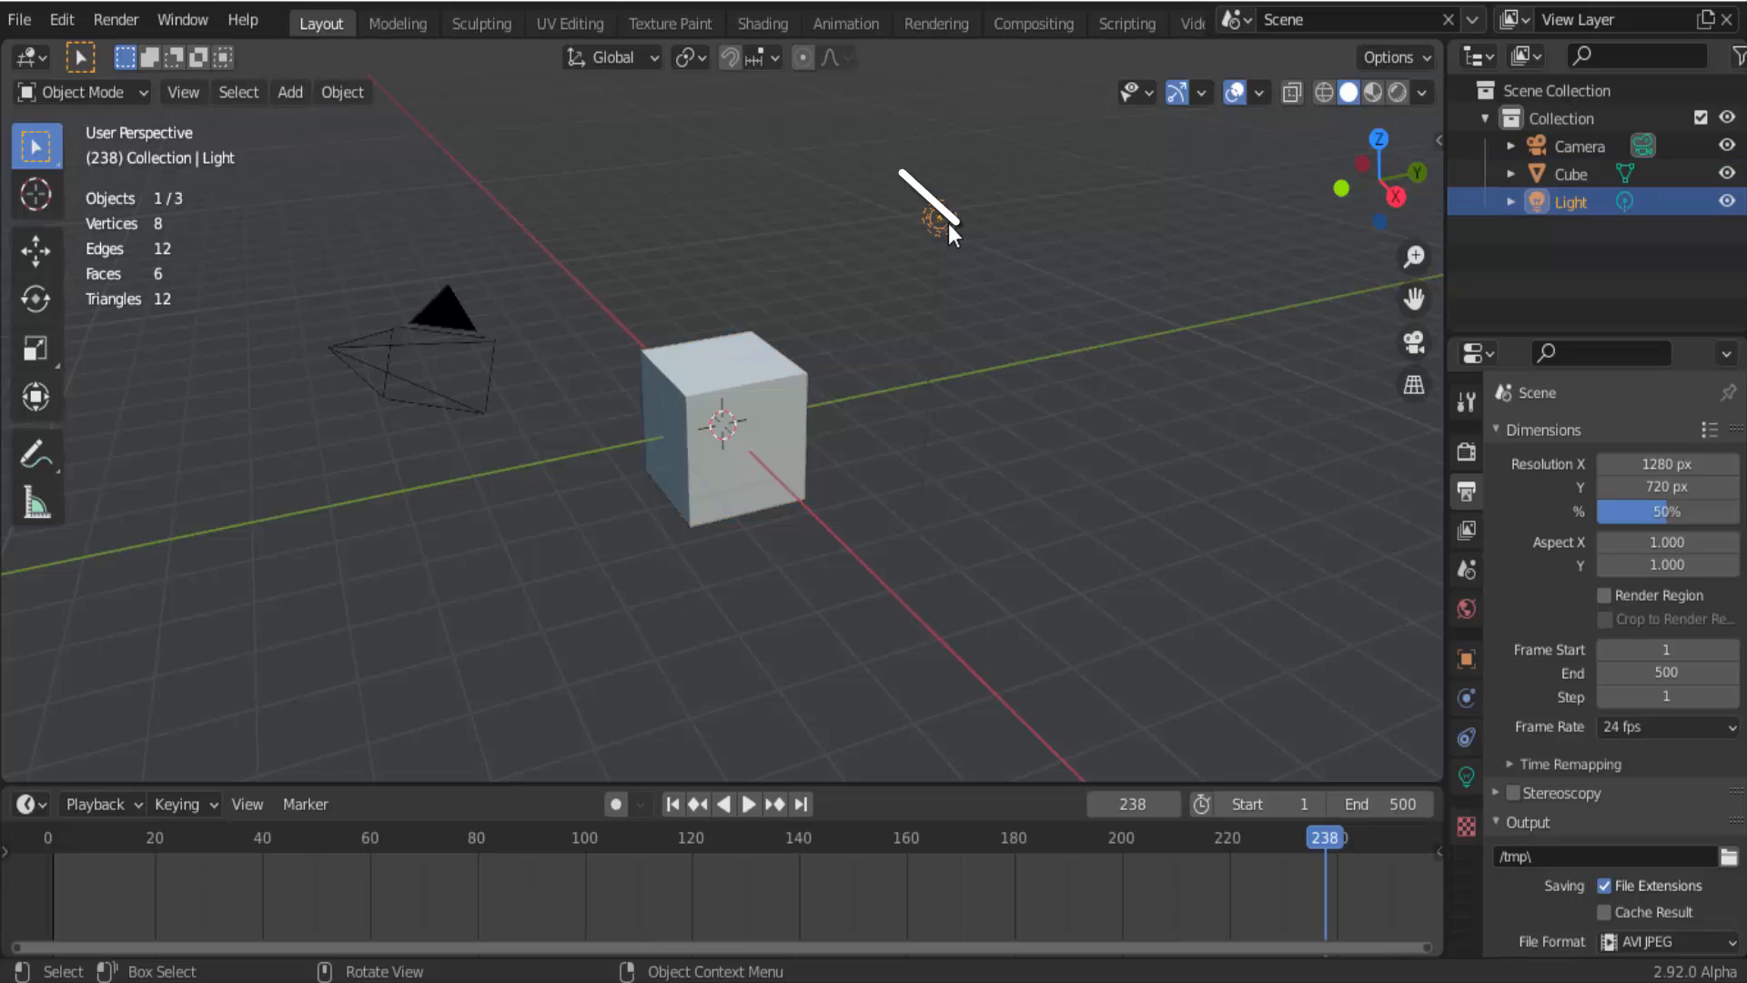
pyautogui.rightClick(1531, 202)
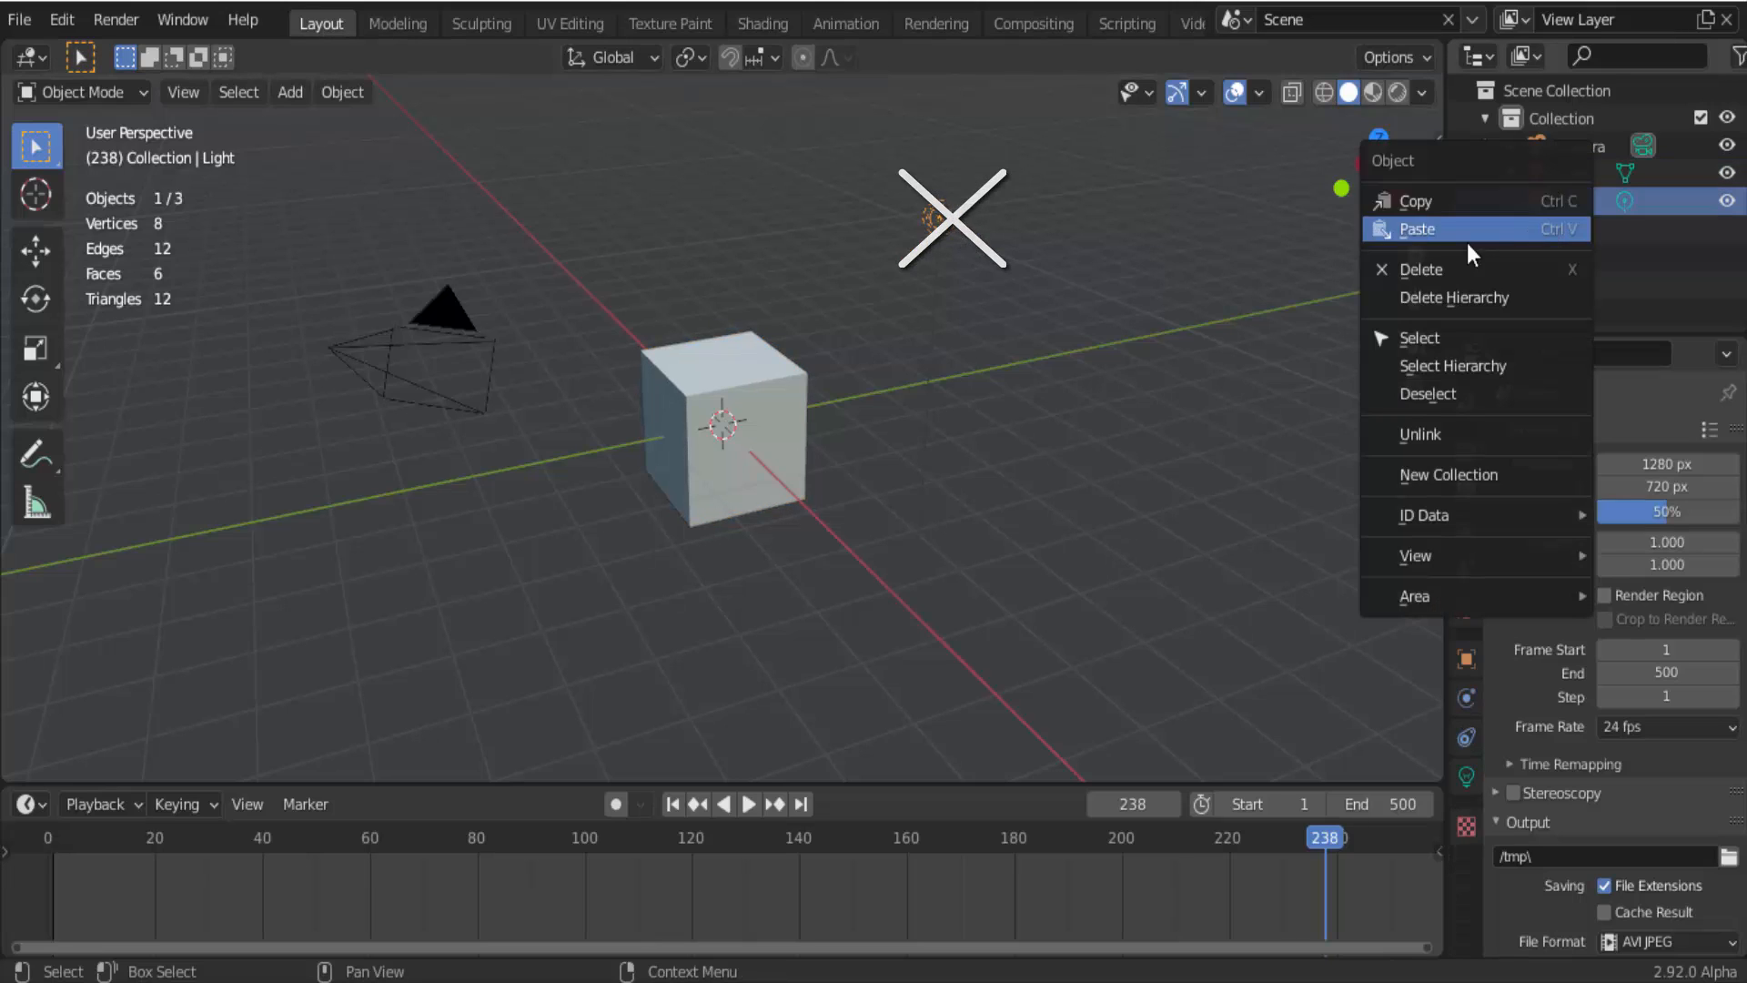
pyautogui.click(1447, 268)
pyautogui.click(799, 385)
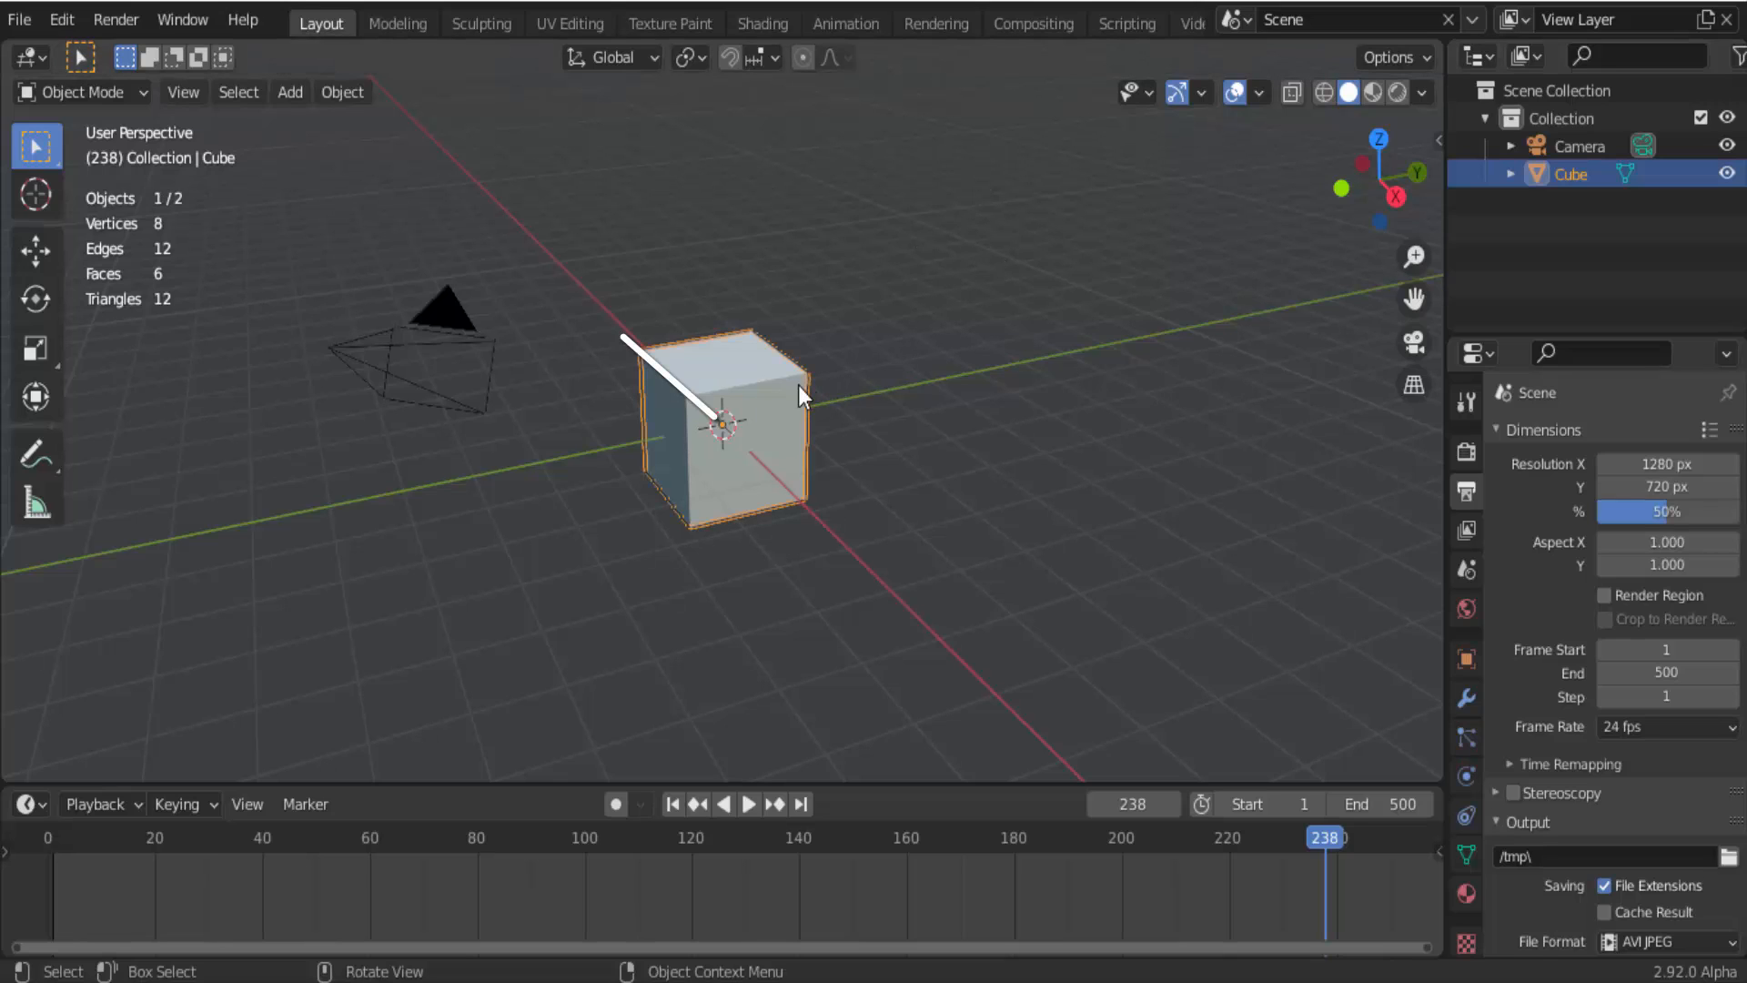
pyautogui.rightClick(1527, 181)
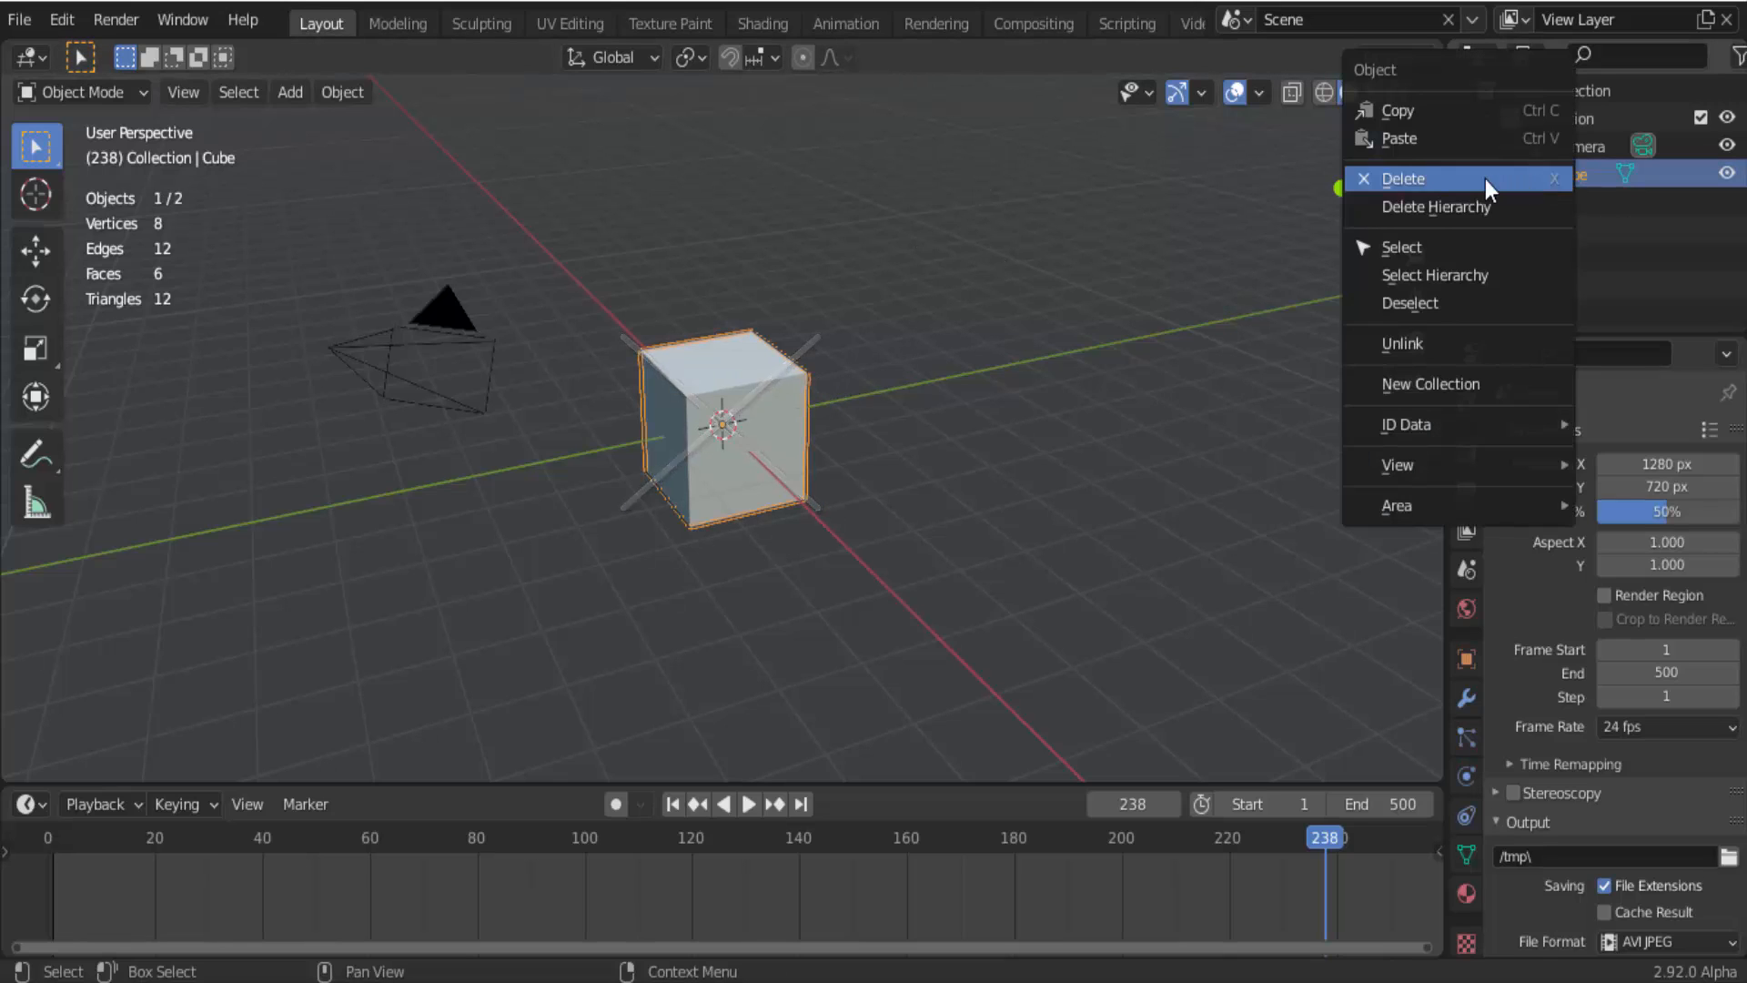
pyautogui.click(1485, 179)
# Select the camera and set its X, Y and Z location to 0 m.
pyautogui.click(459, 333)
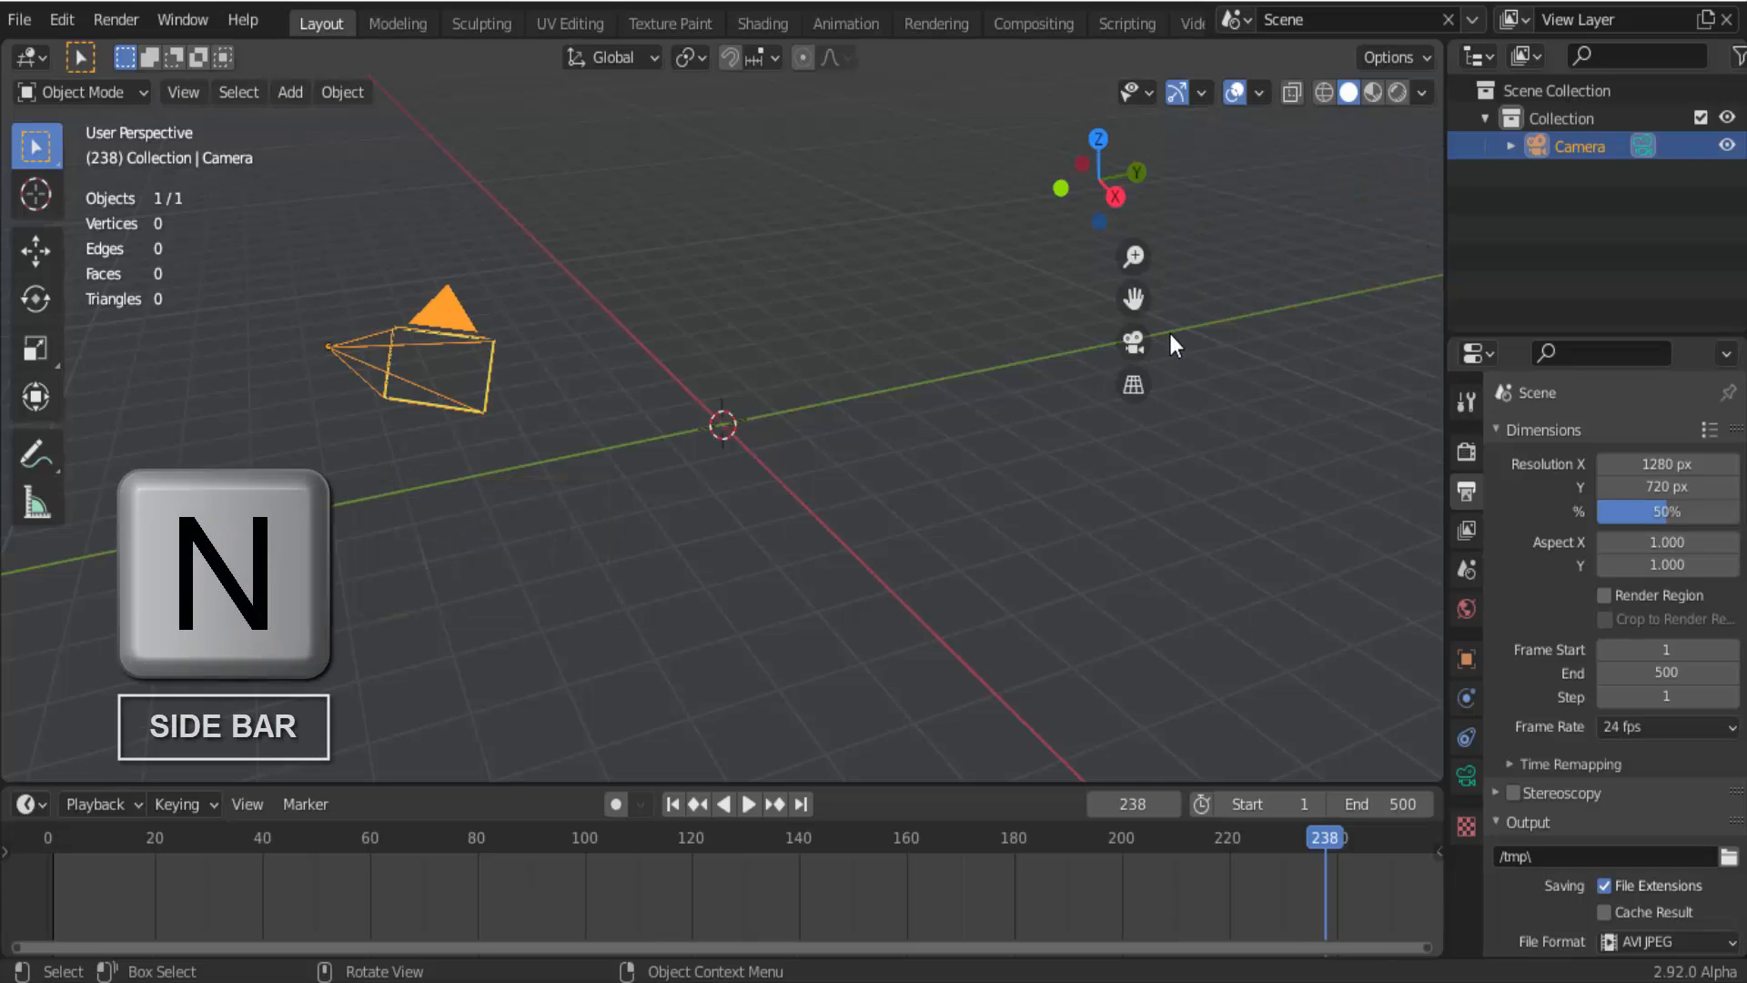
pyautogui.press('n')
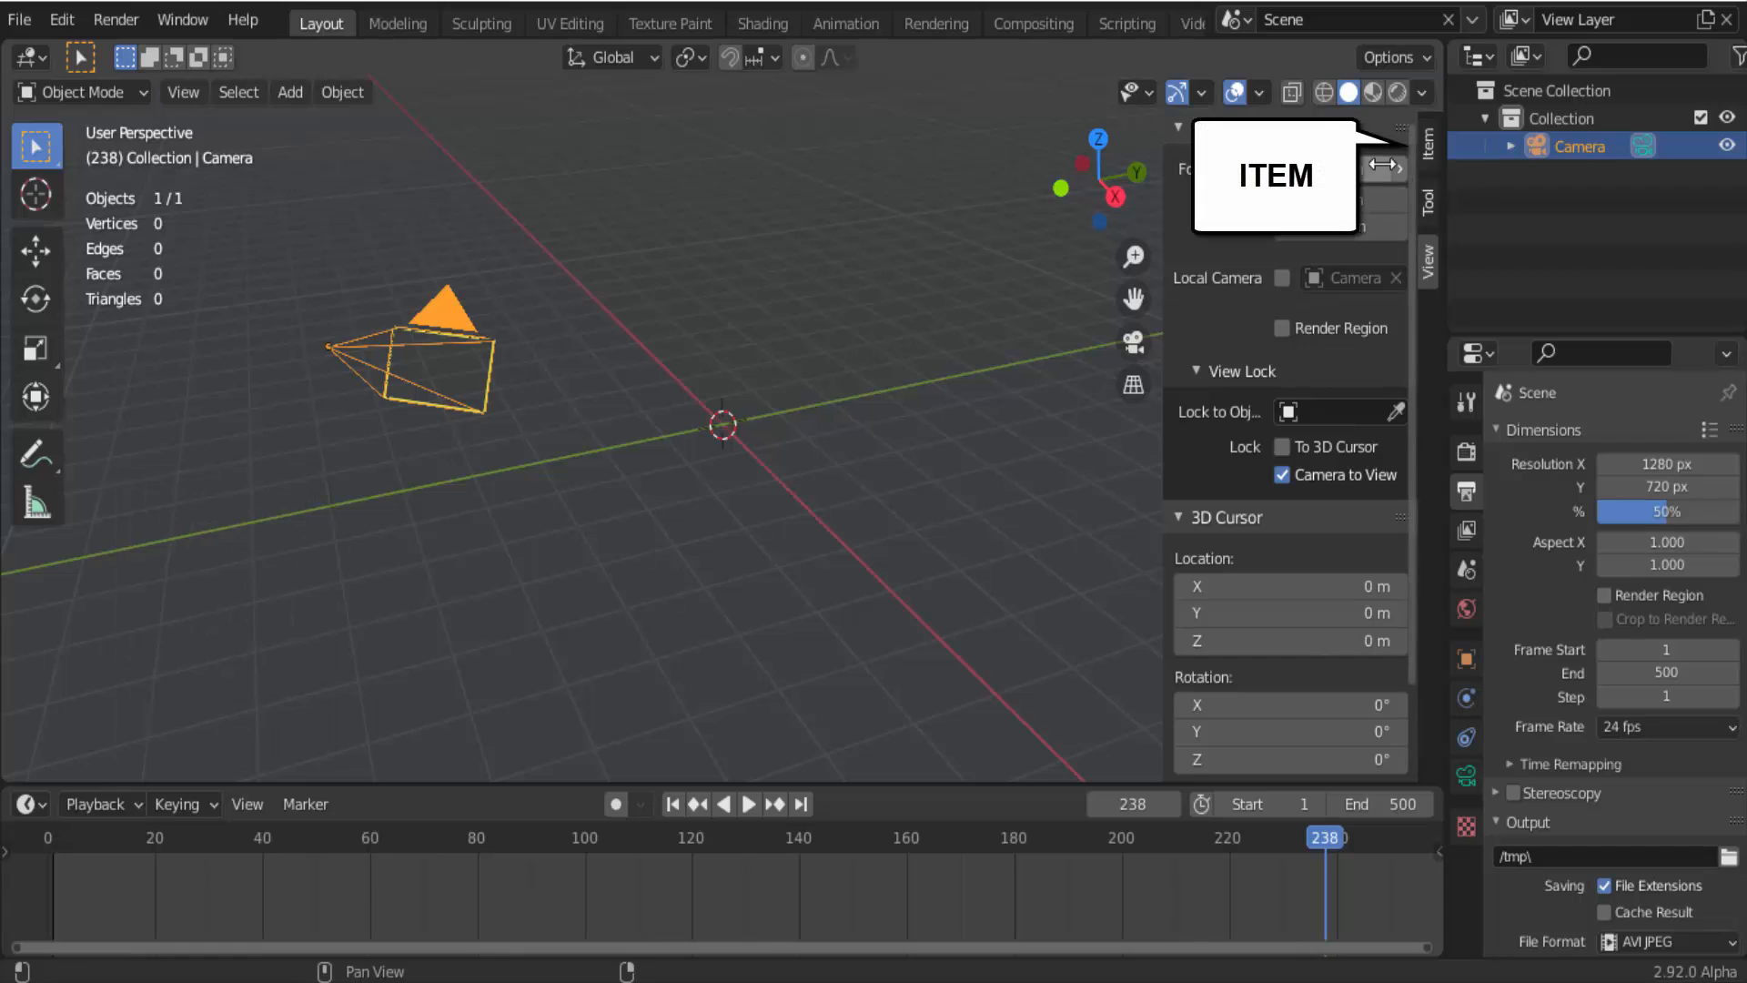
pyautogui.click(1429, 138)
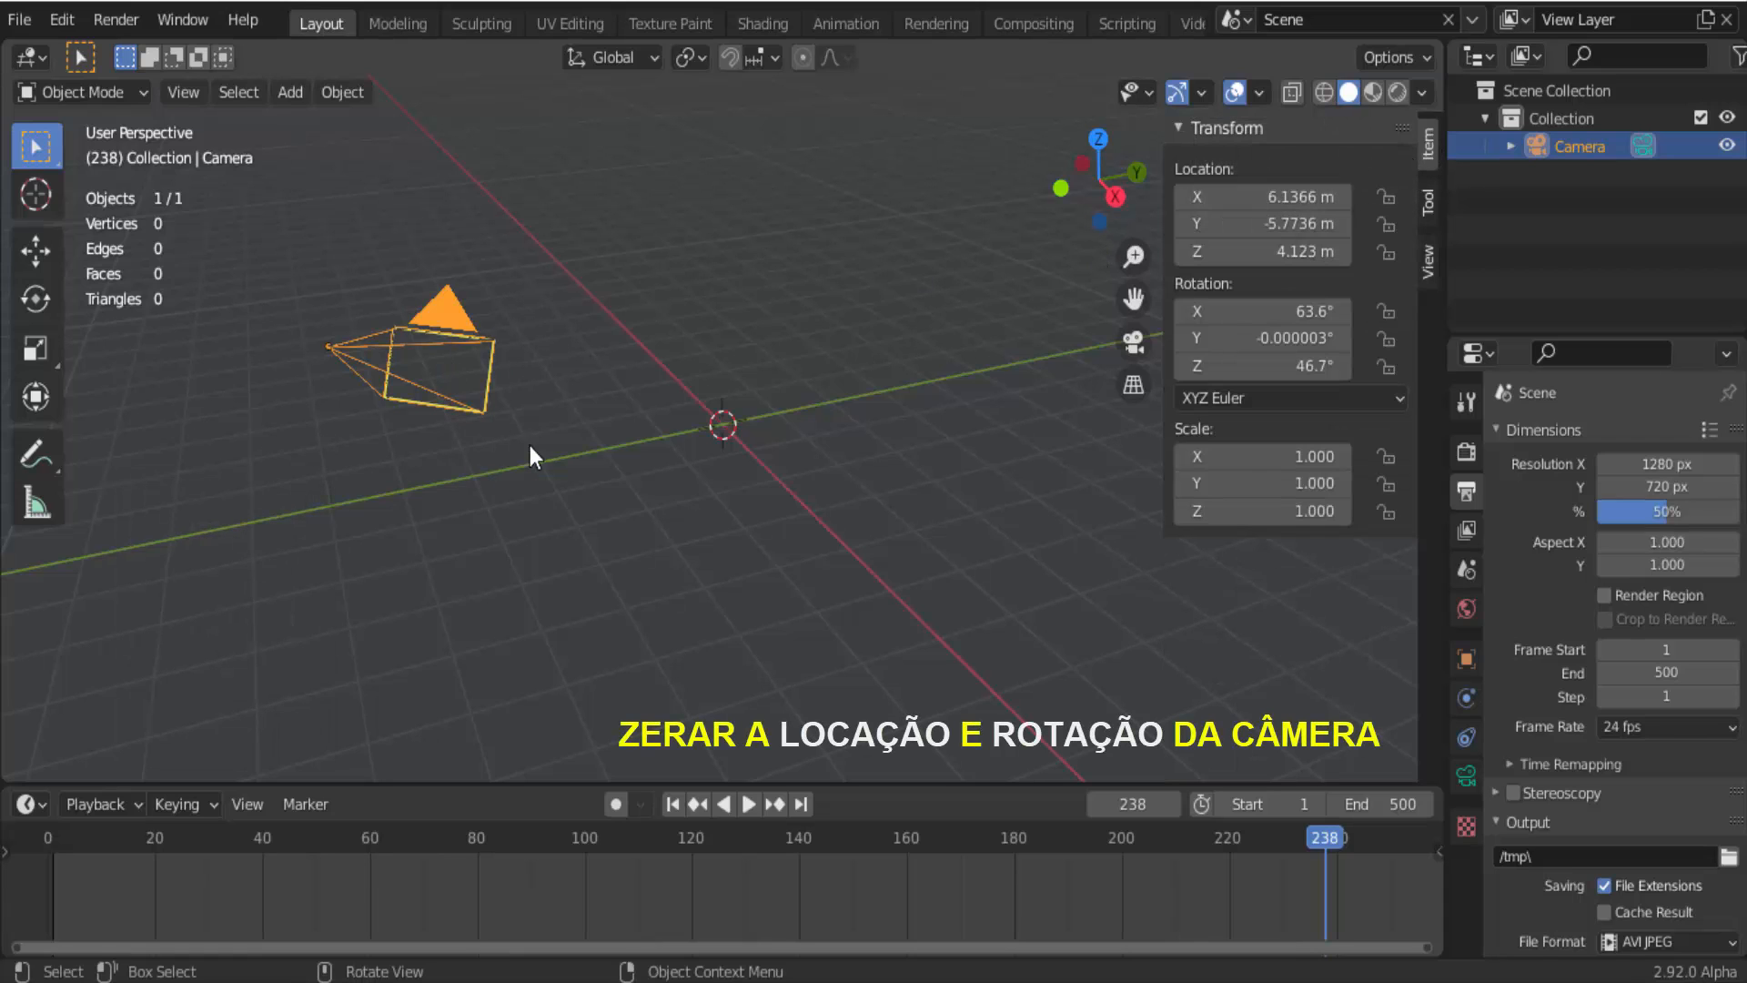
pyautogui.doubleClick(1235, 197)
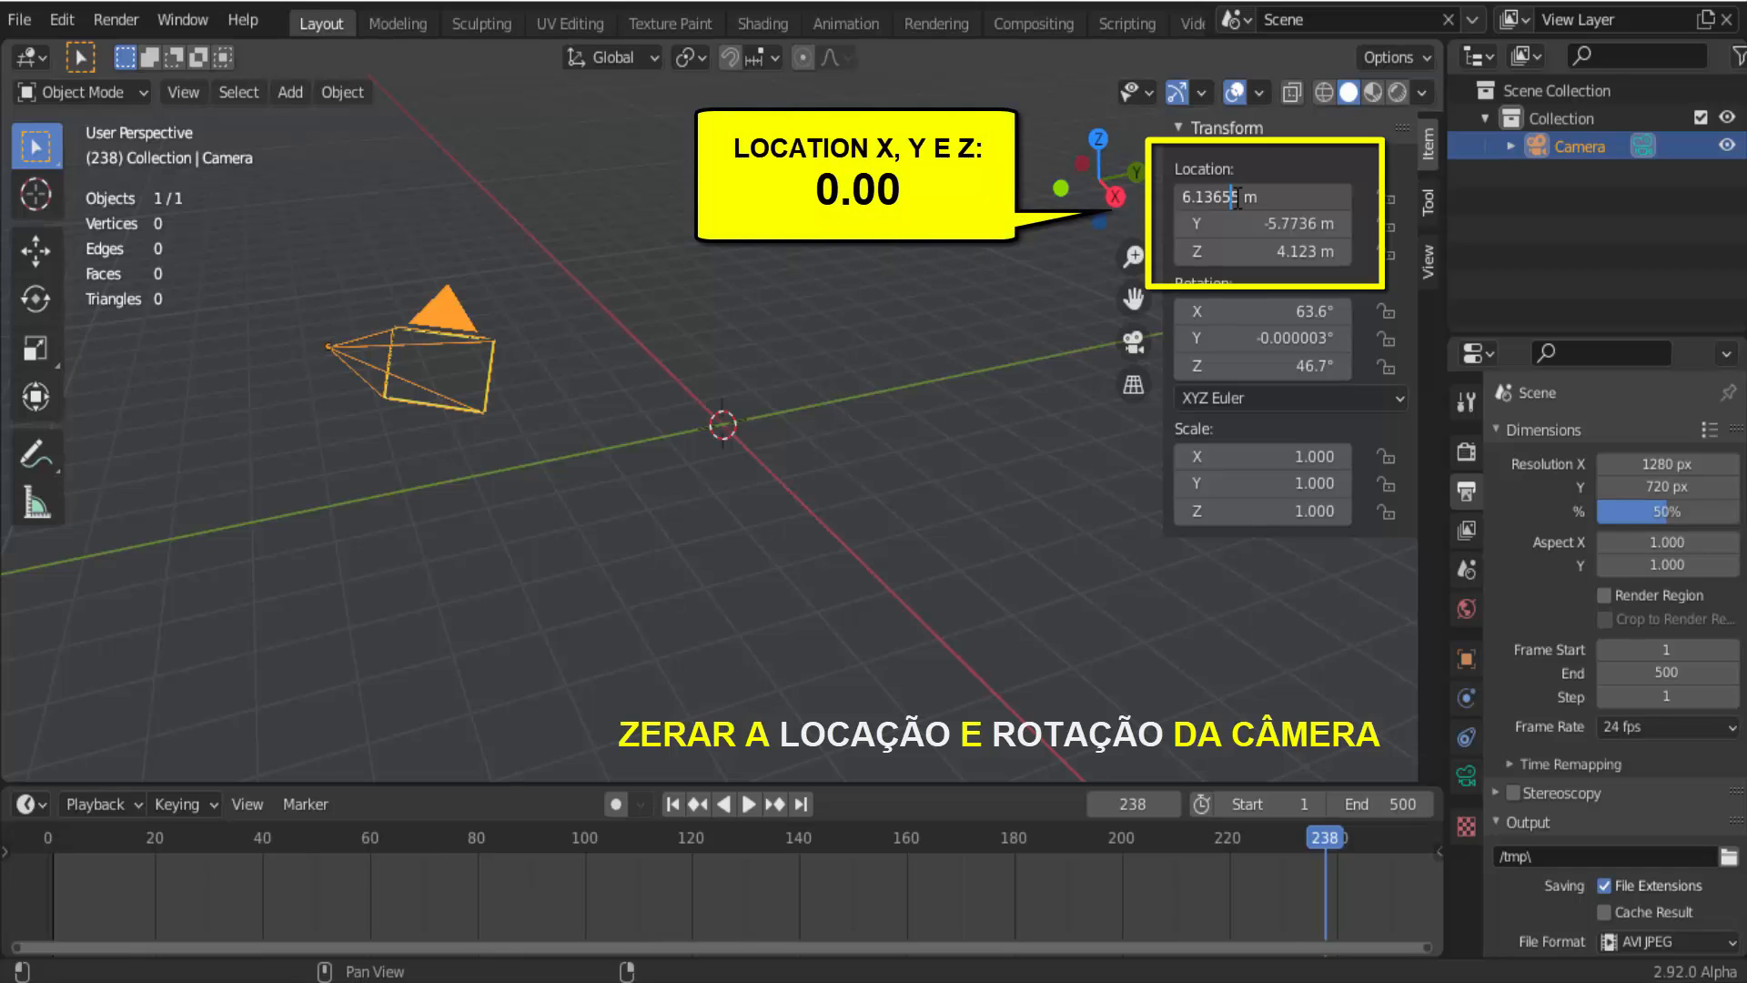
pyautogui.click(1161, 216)
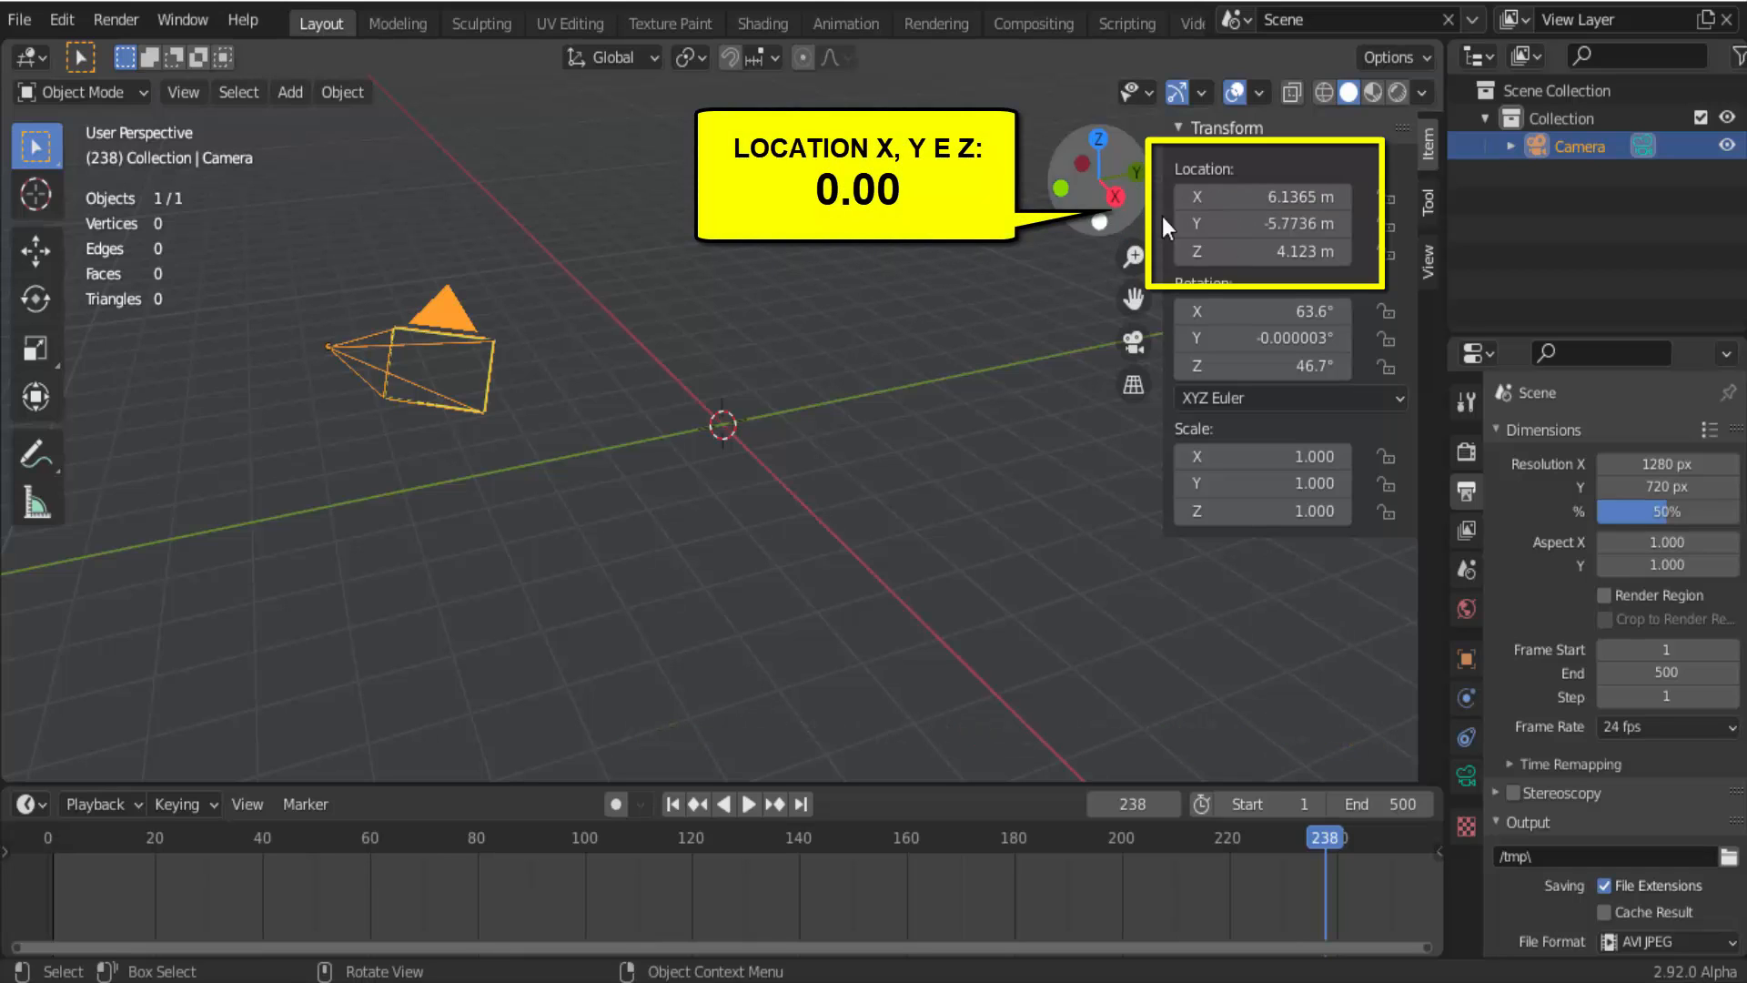
pyautogui.moveTo(1201, 202); pyautogui.dragTo(1201, 252)
pyautogui.write('0')
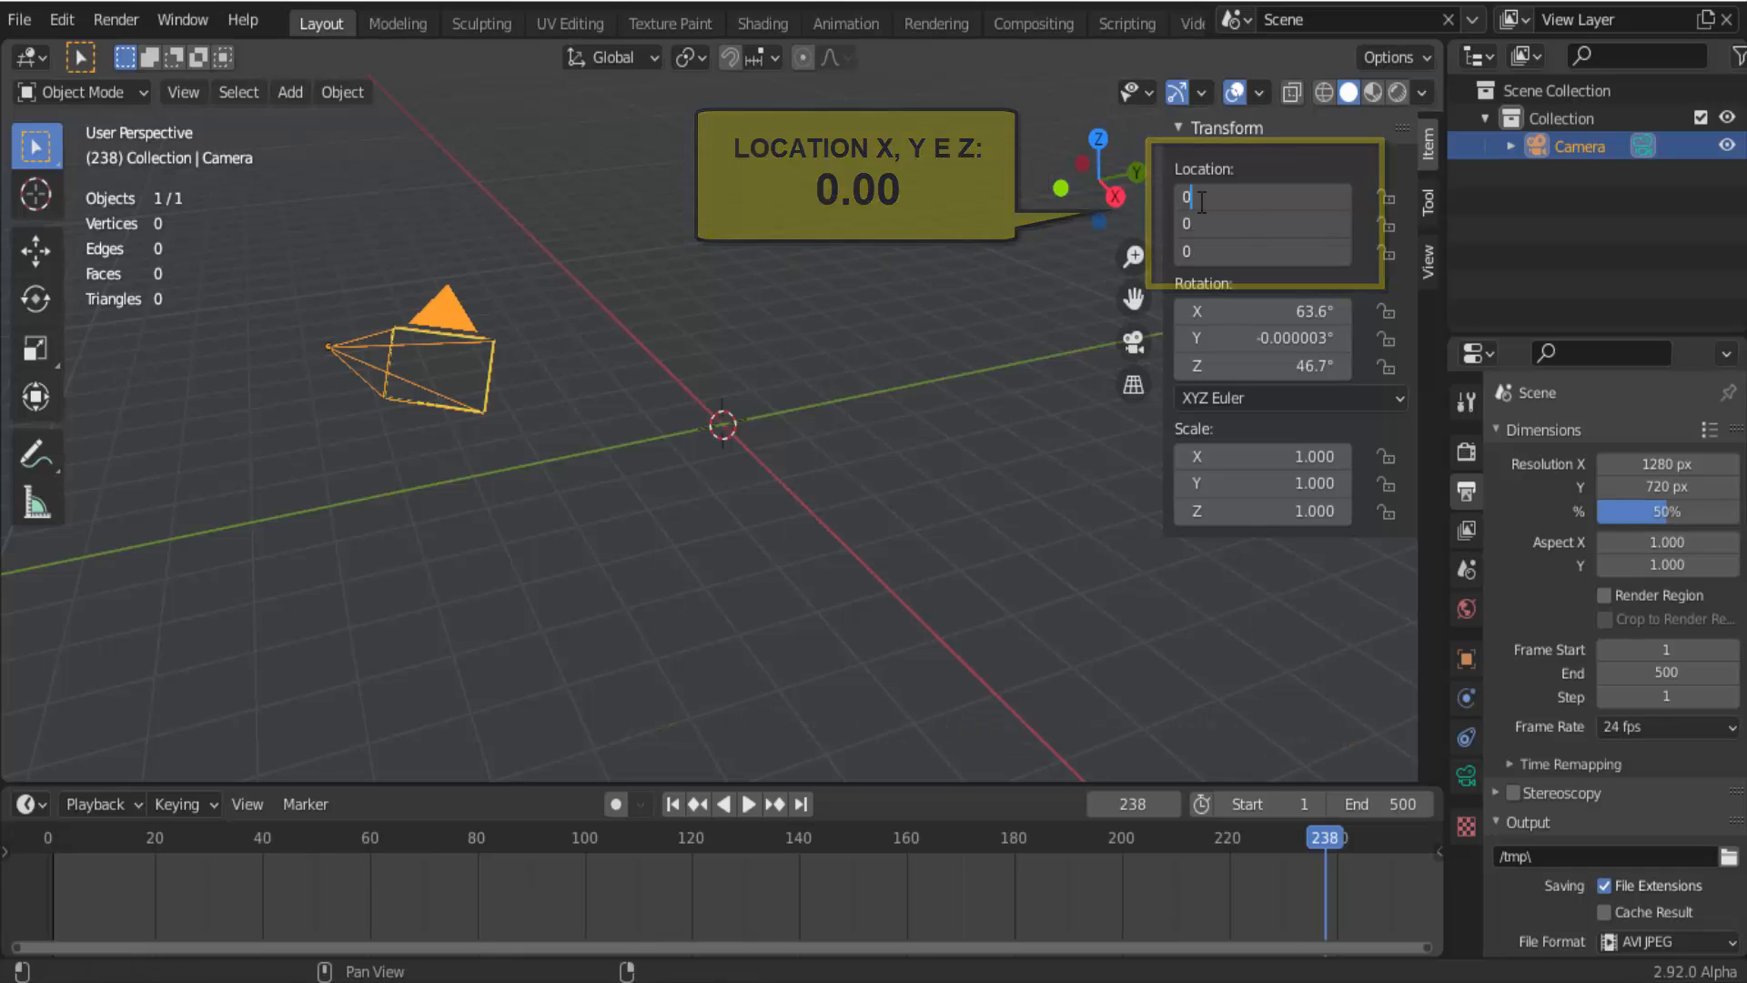
pyautogui.press('Return')
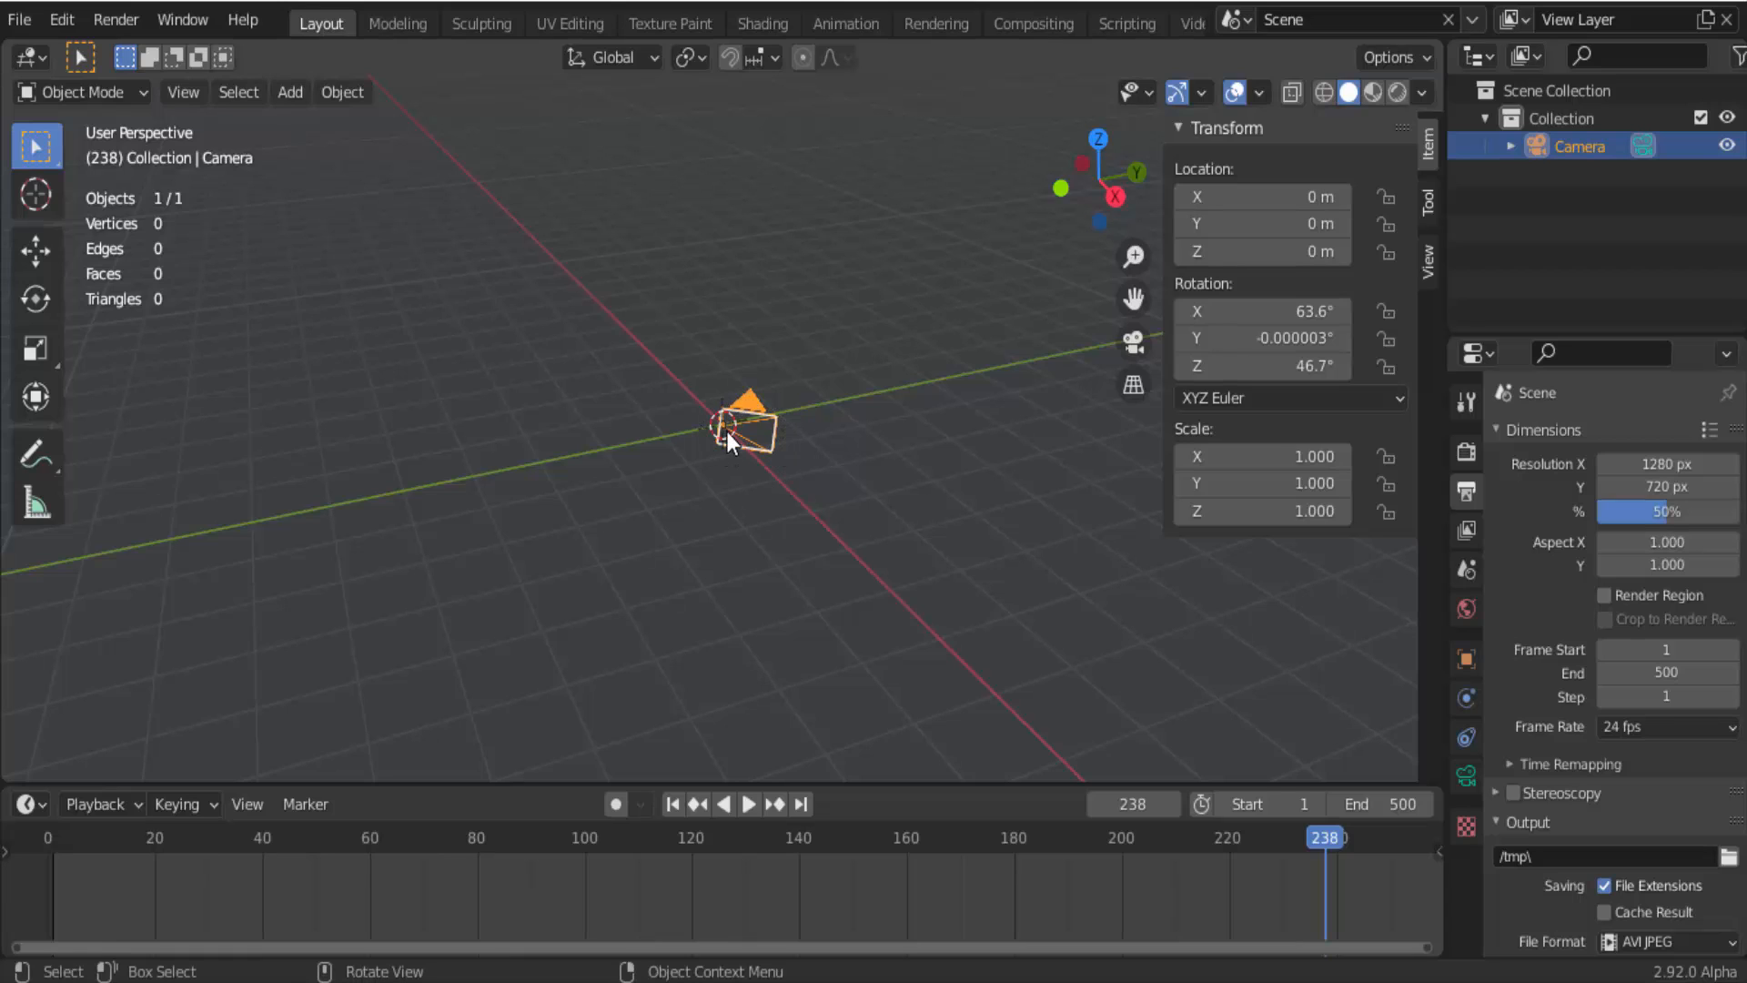
# Set the camera's X, Y and Z rotation to 0°.
pyautogui.click(1210, 309)
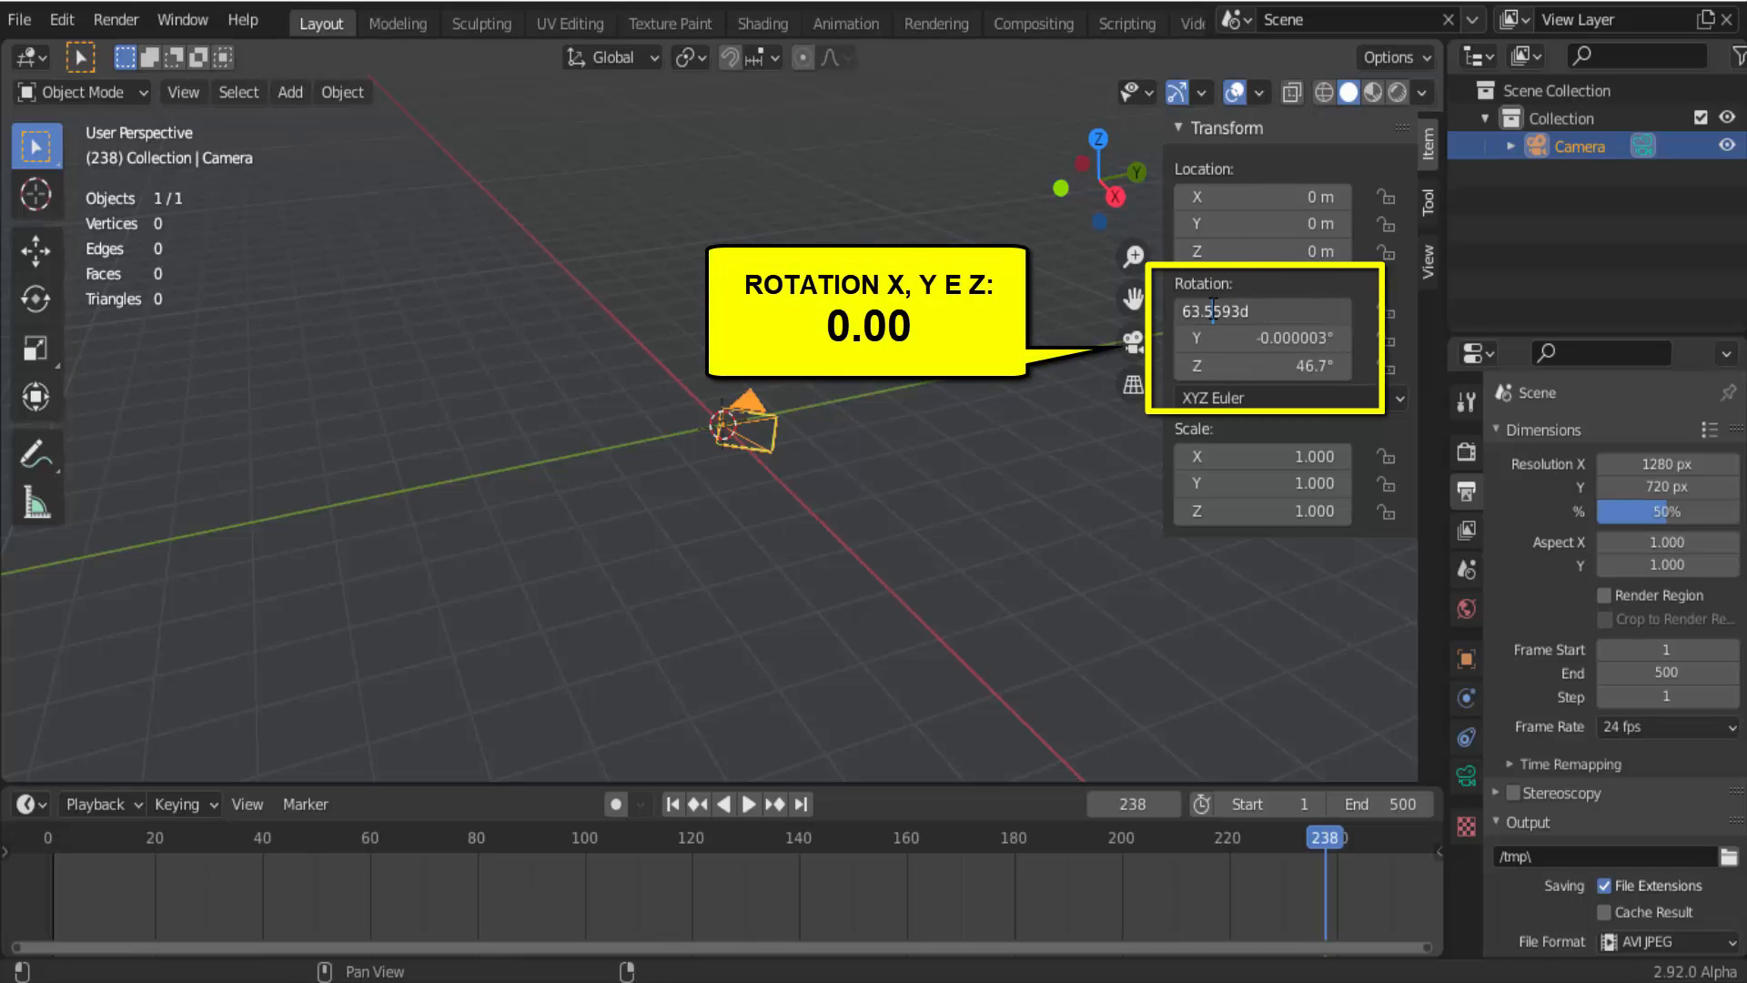
pyautogui.moveTo(1214, 376); pyautogui.dragTo(1206, 305)
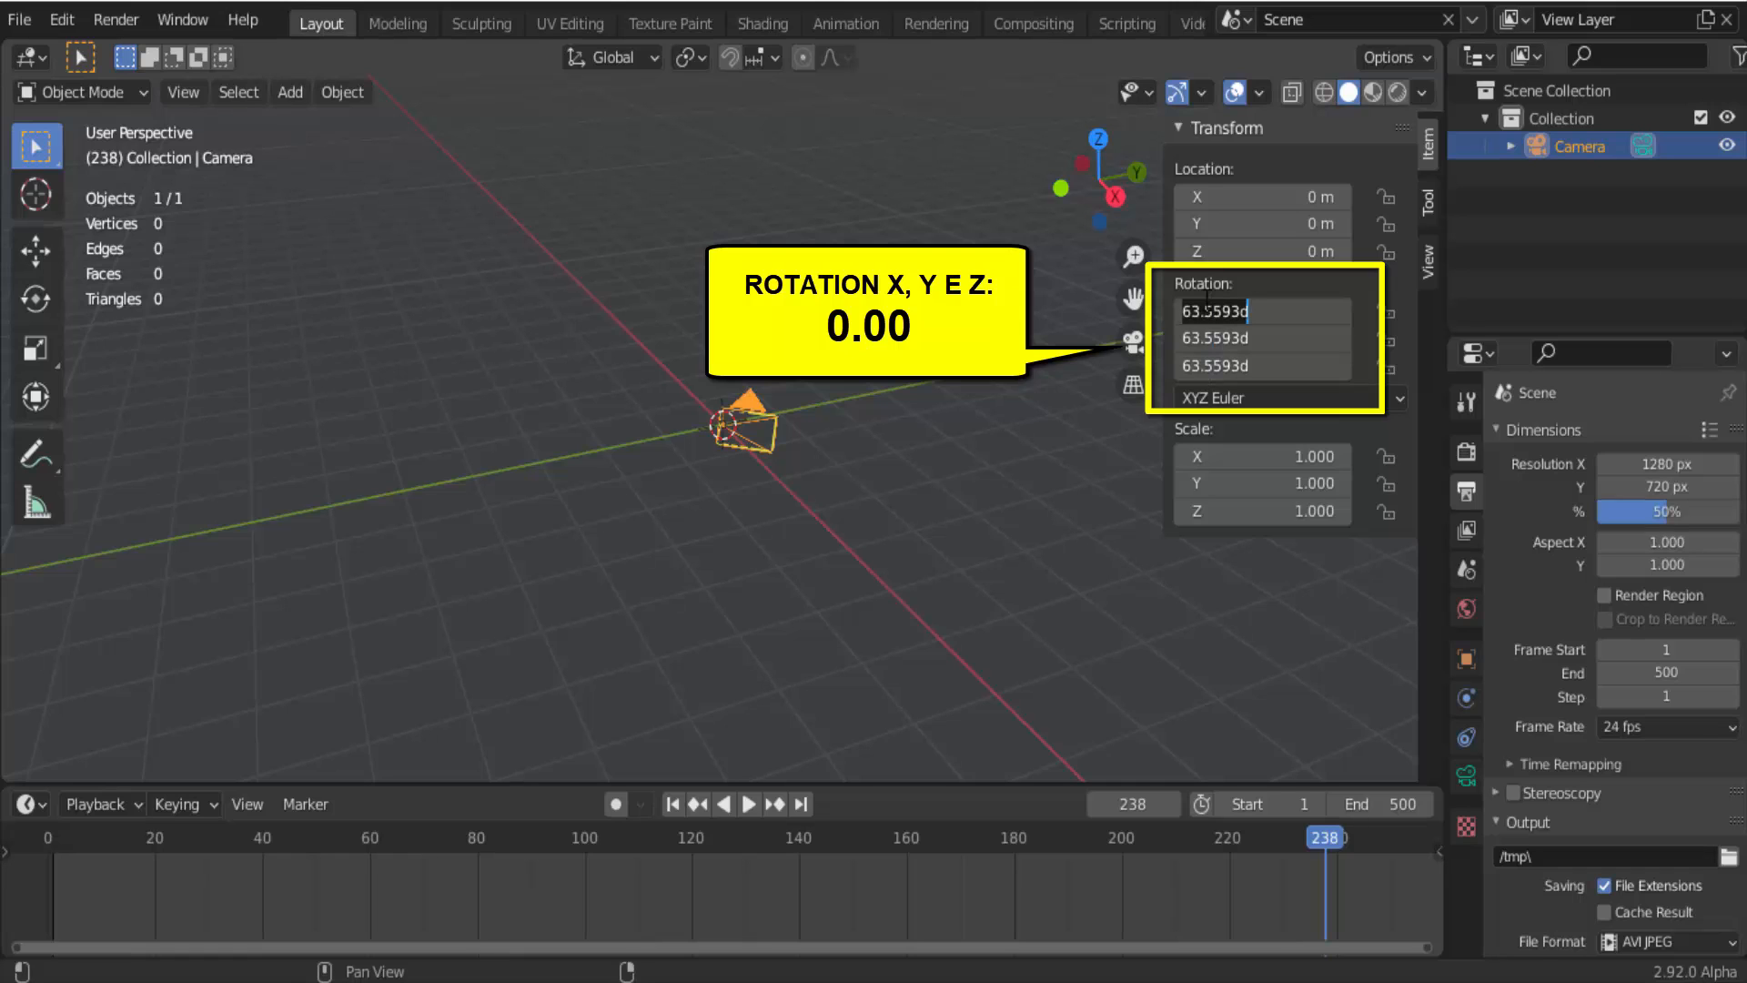
pyautogui.write('0')
pyautogui.press('Return')
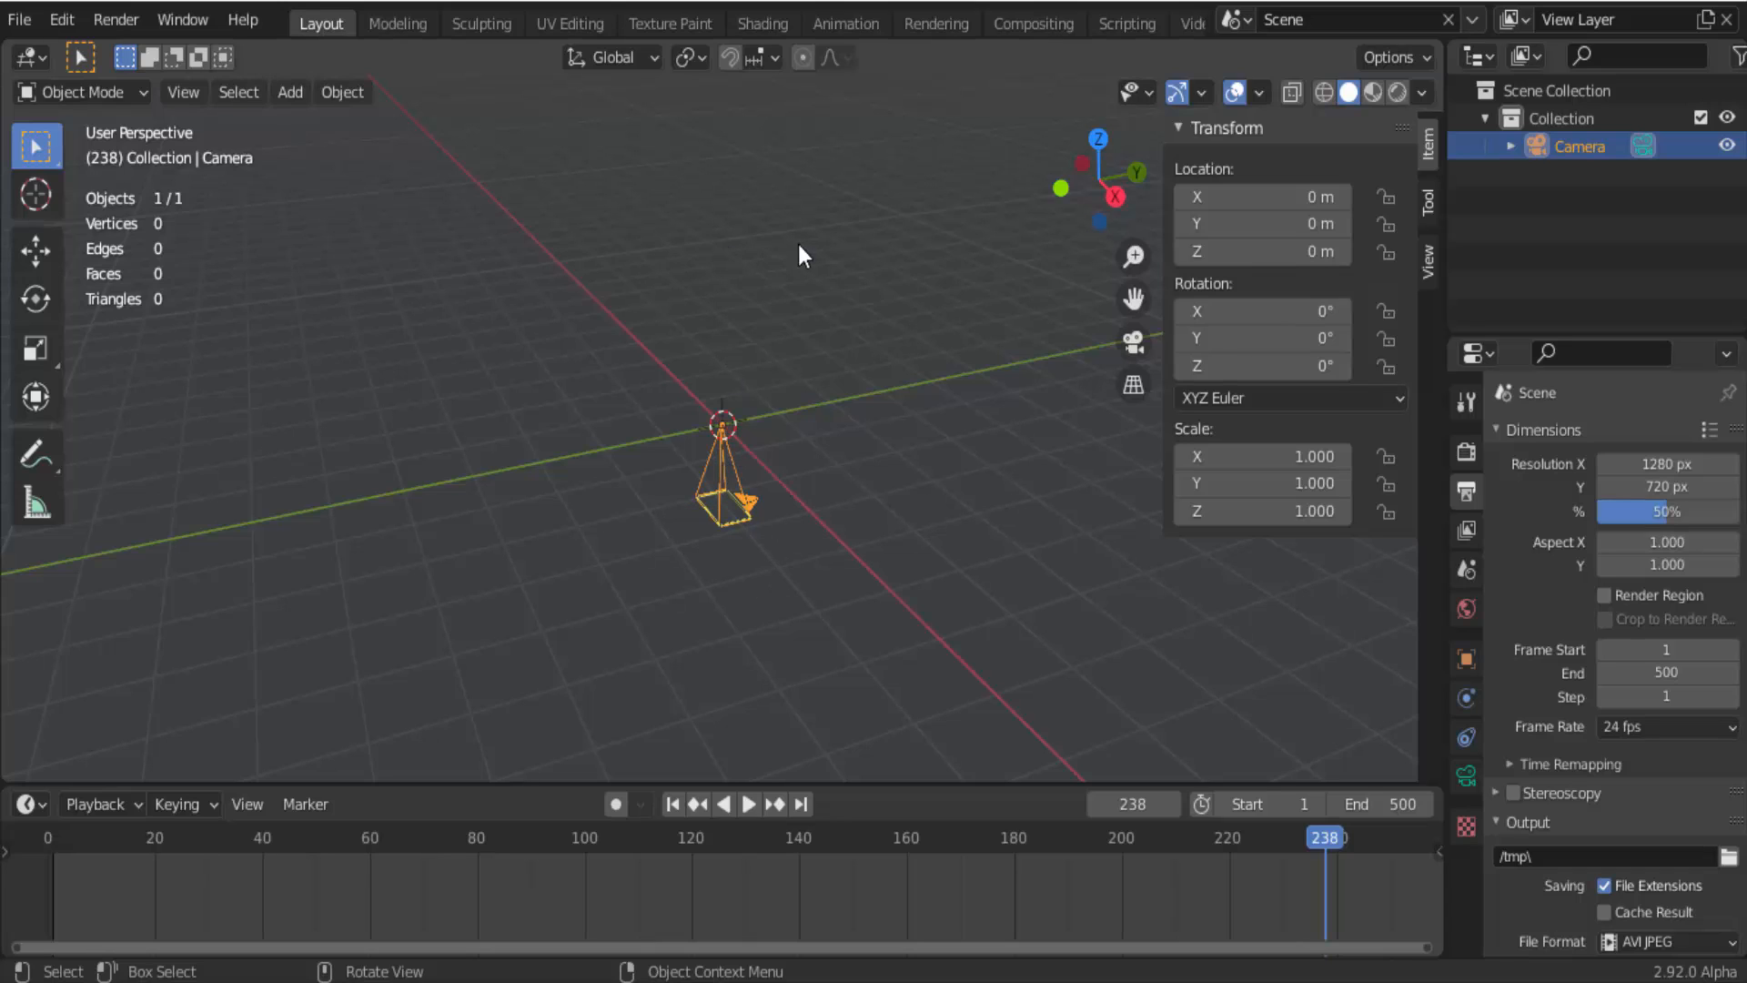
# Set the camera's Z location to 10 m.
pyautogui.click(1281, 253)
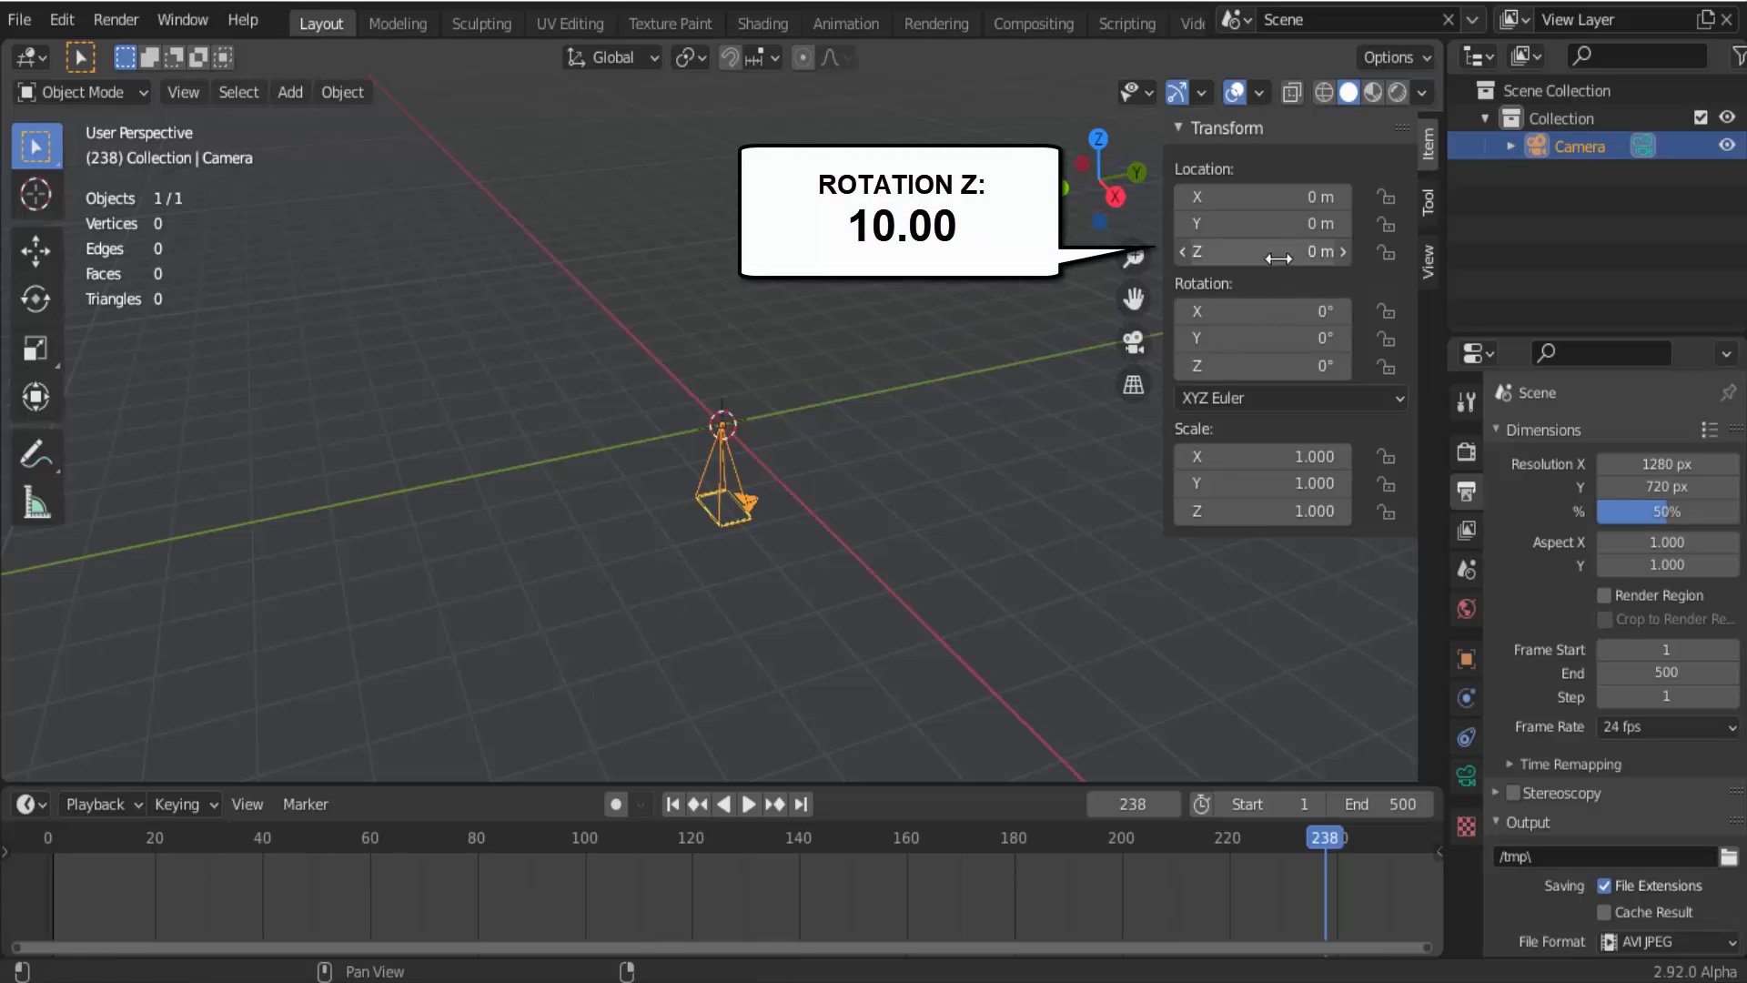
pyautogui.write('10')
pyautogui.press('Return')
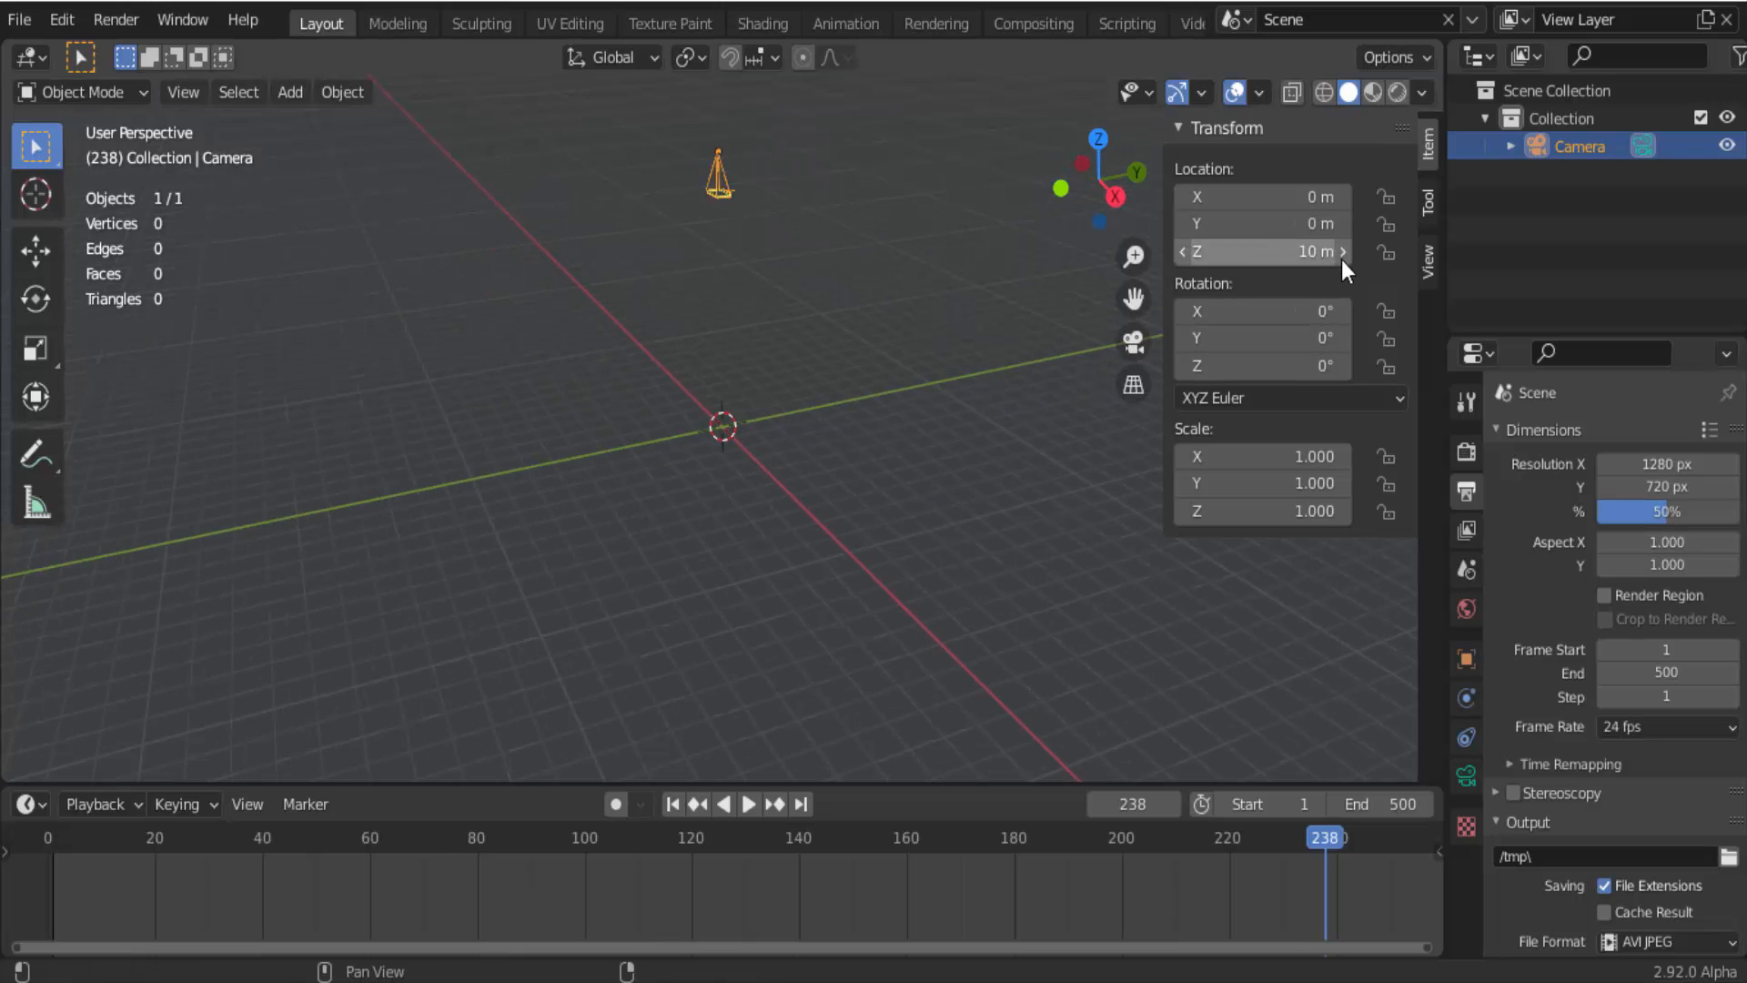
# Set the camera's Z location to 5 m and hide the viewport sidebar.
pyautogui.click(1265, 251)
pyautogui.write('5')
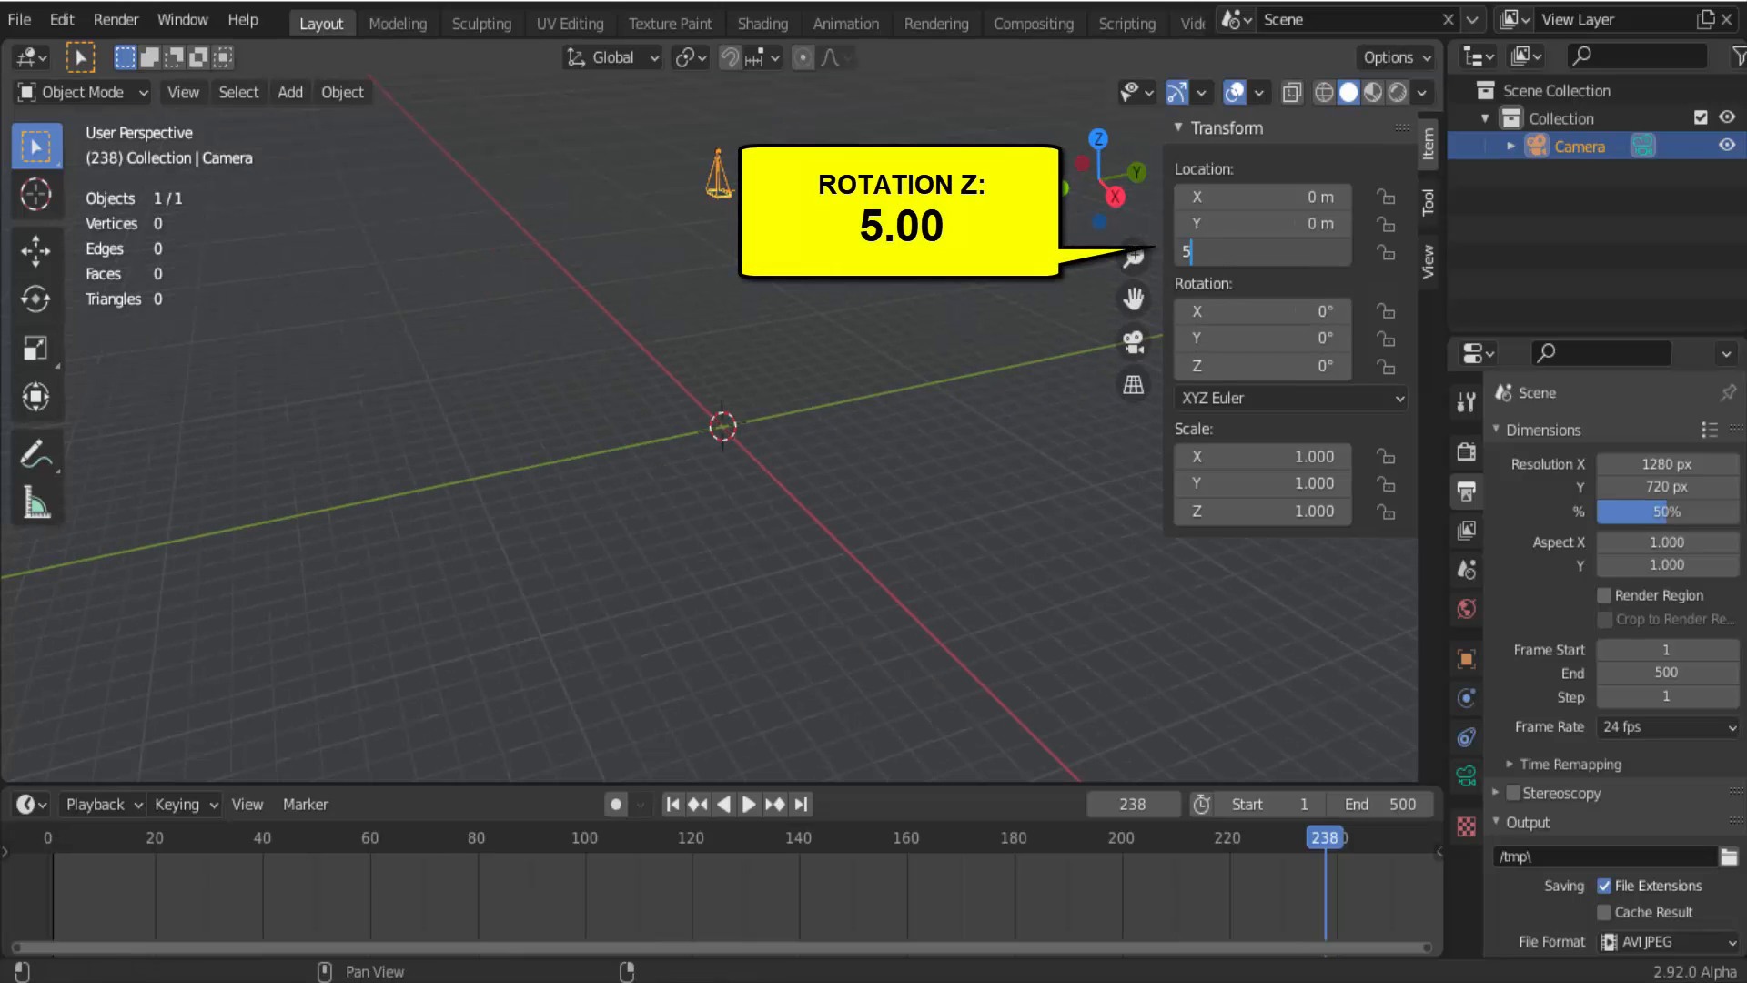
pyautogui.press('Return')
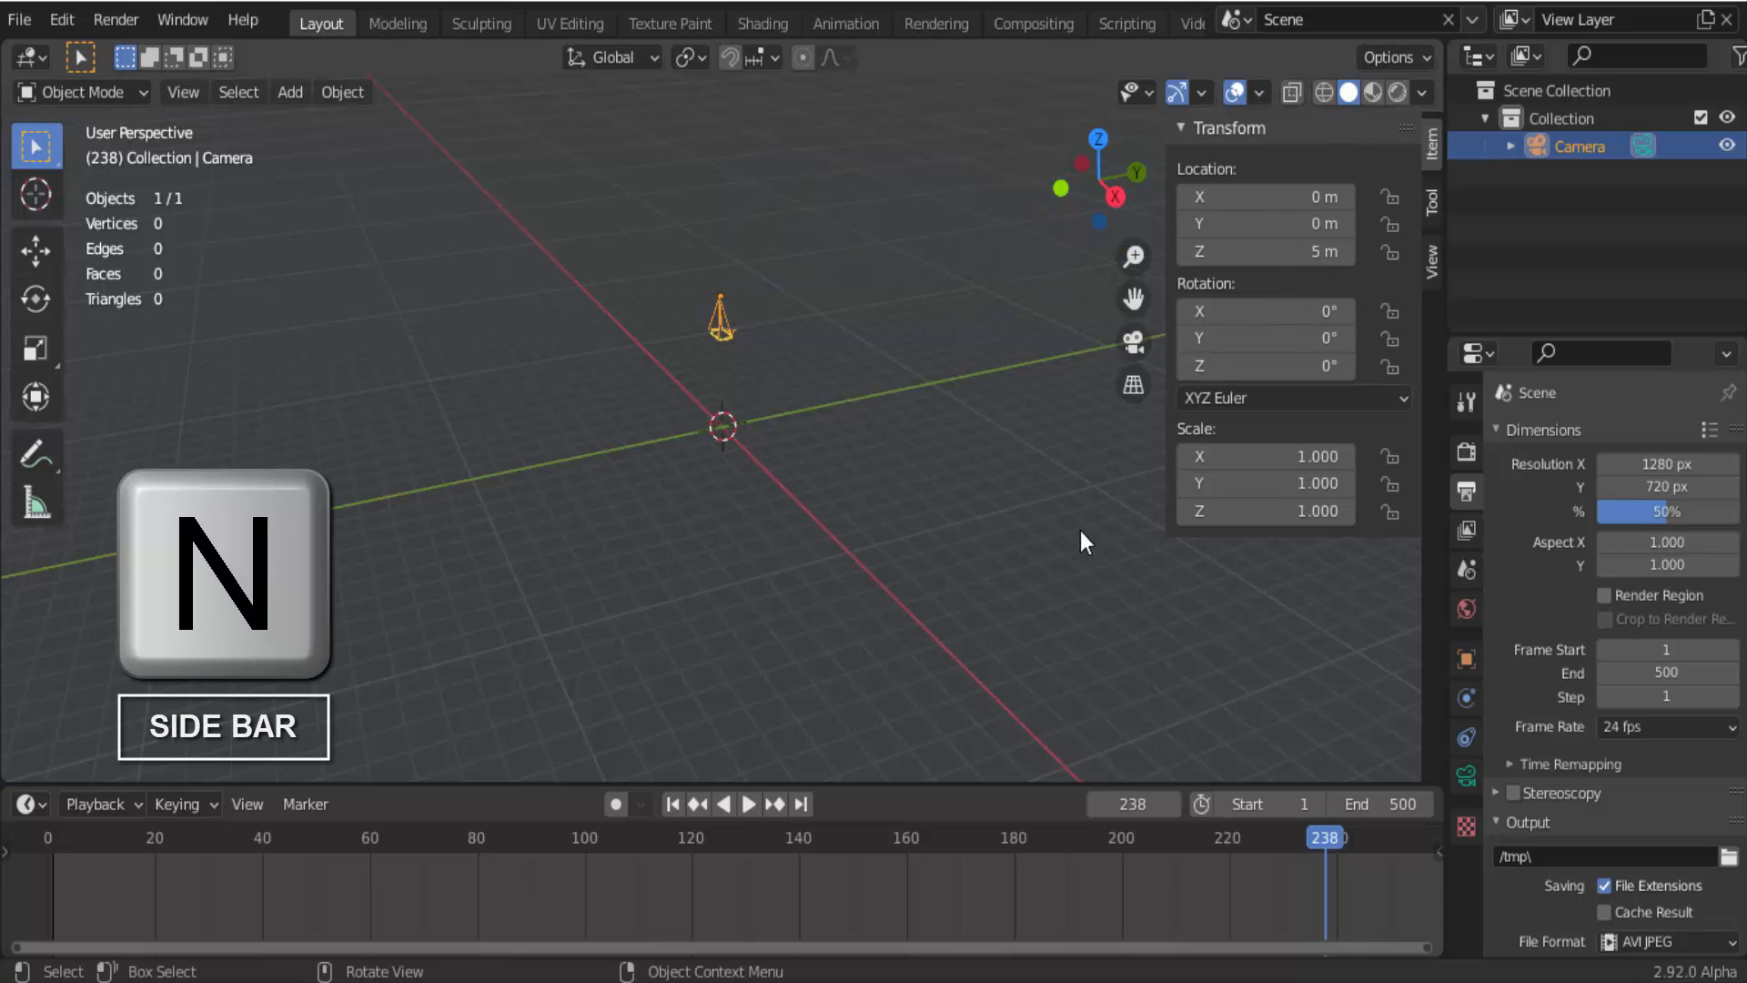
pyautogui.press('n')
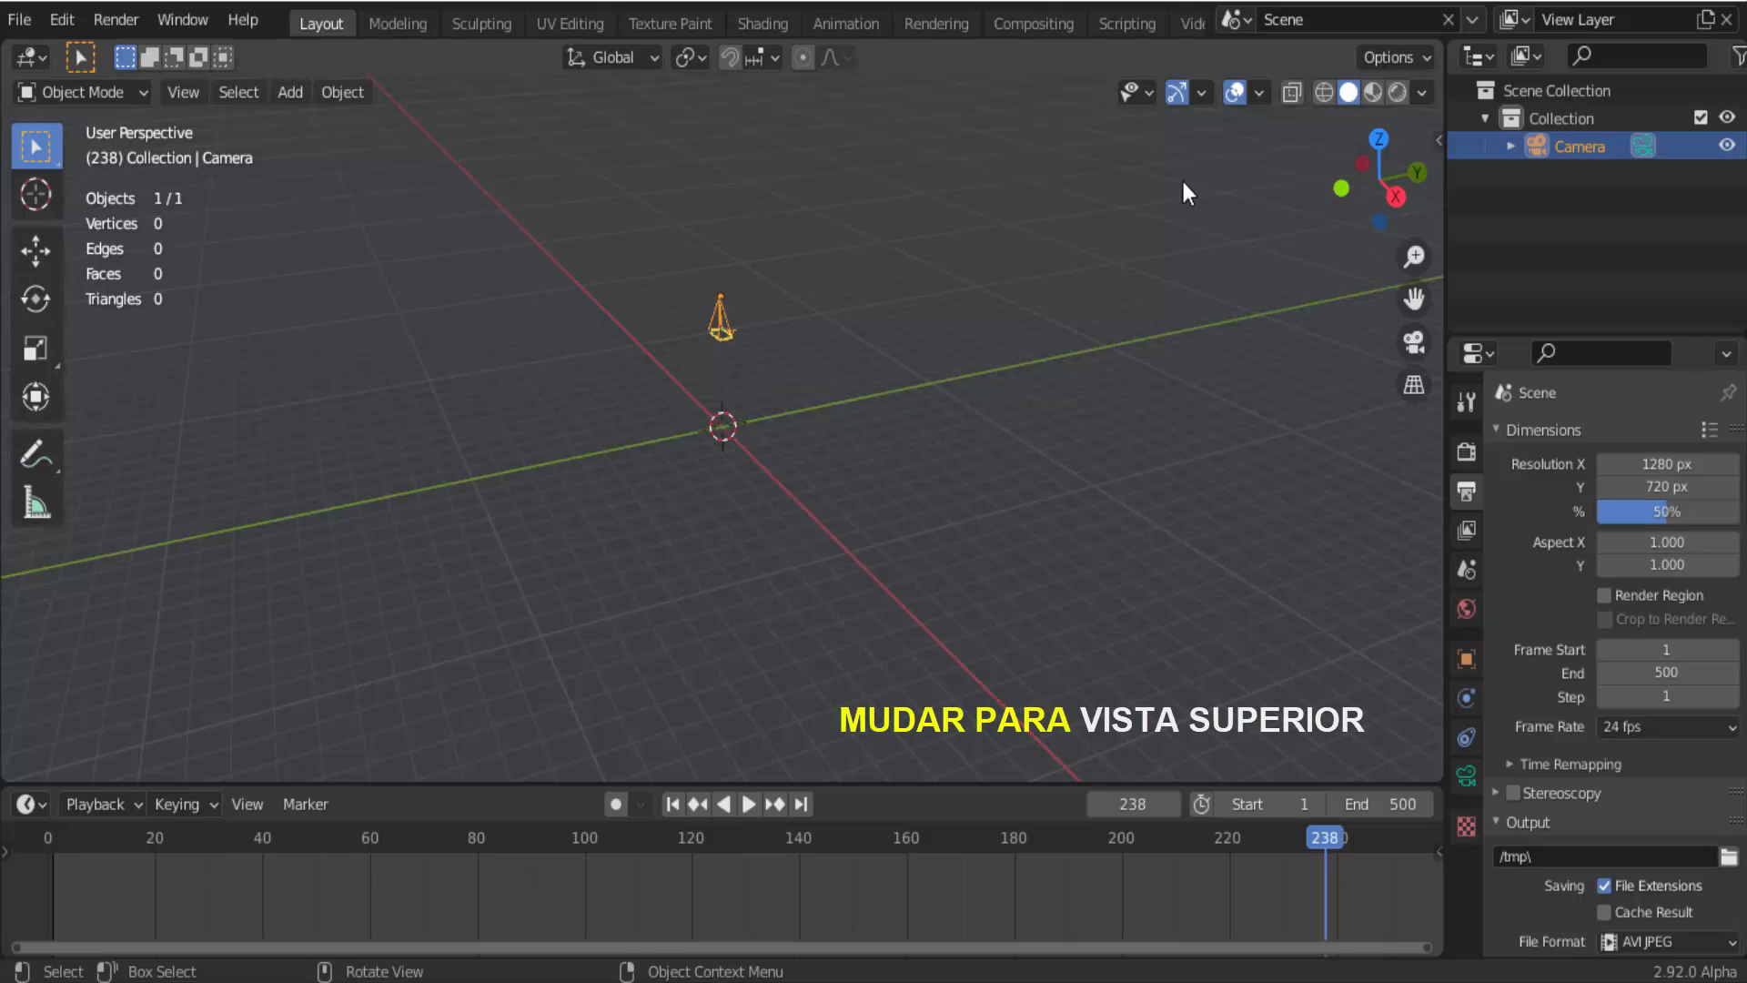
# Look through the camera from above and add a plane mesh at the world origin.
pyautogui.click(1378, 138)
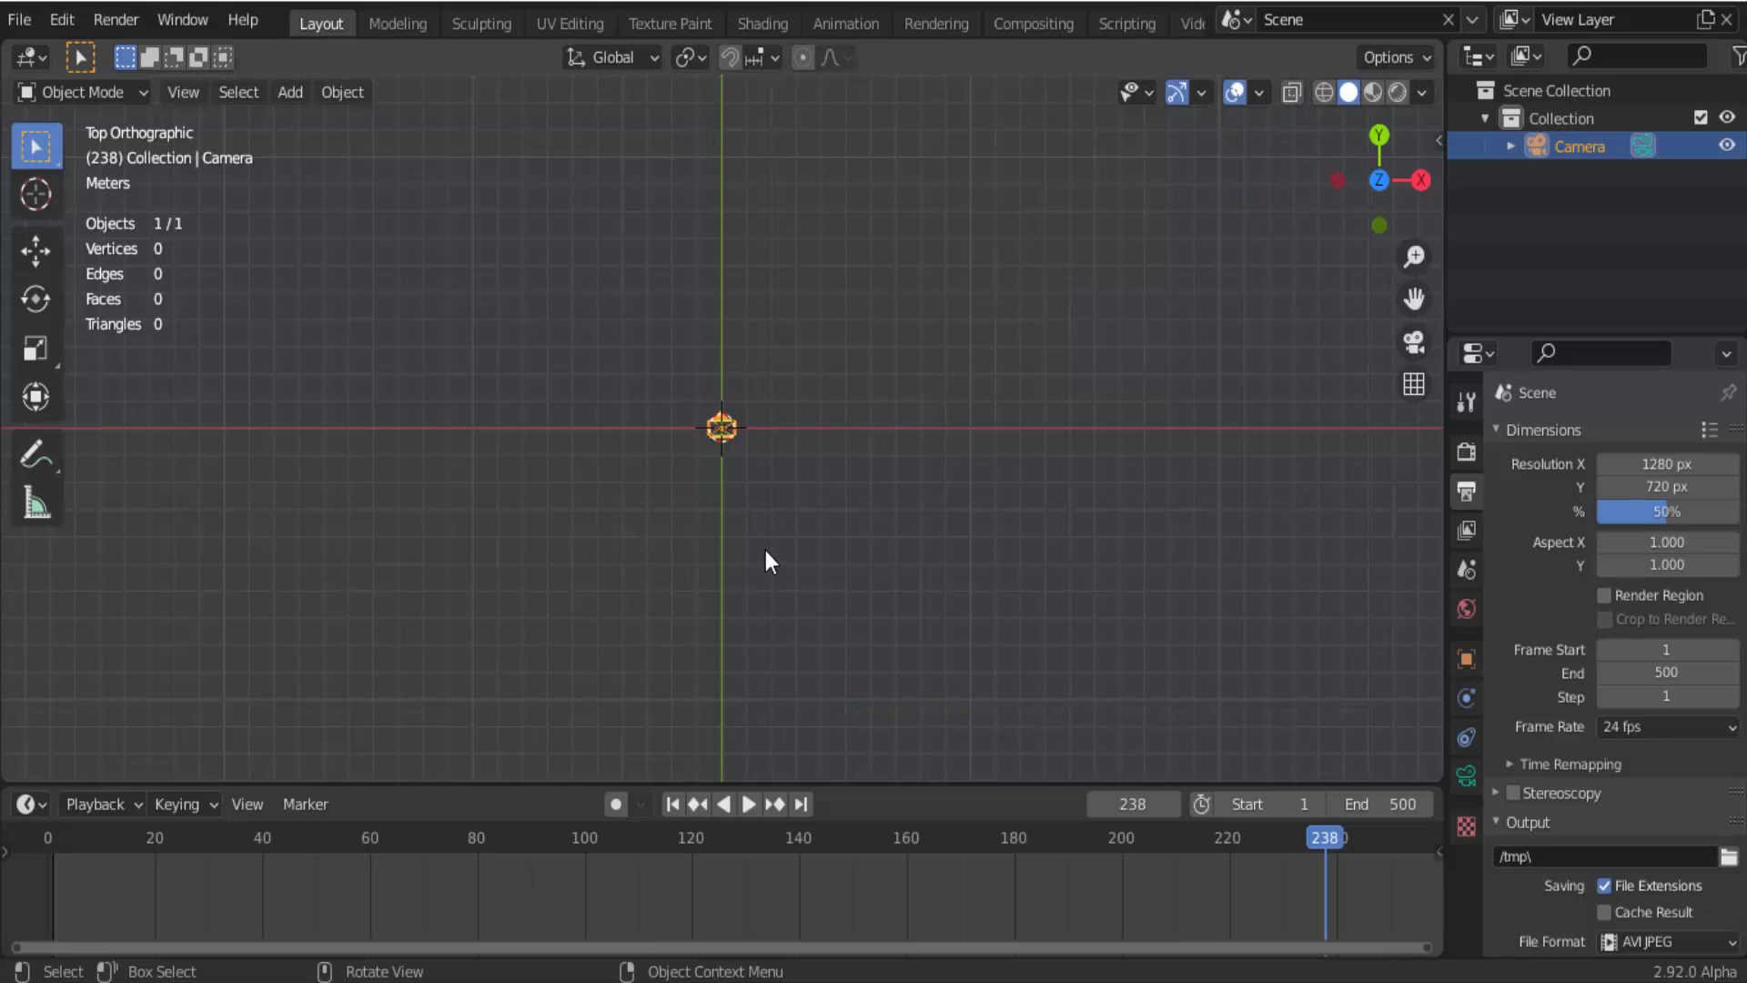
pyautogui.click(1414, 343)
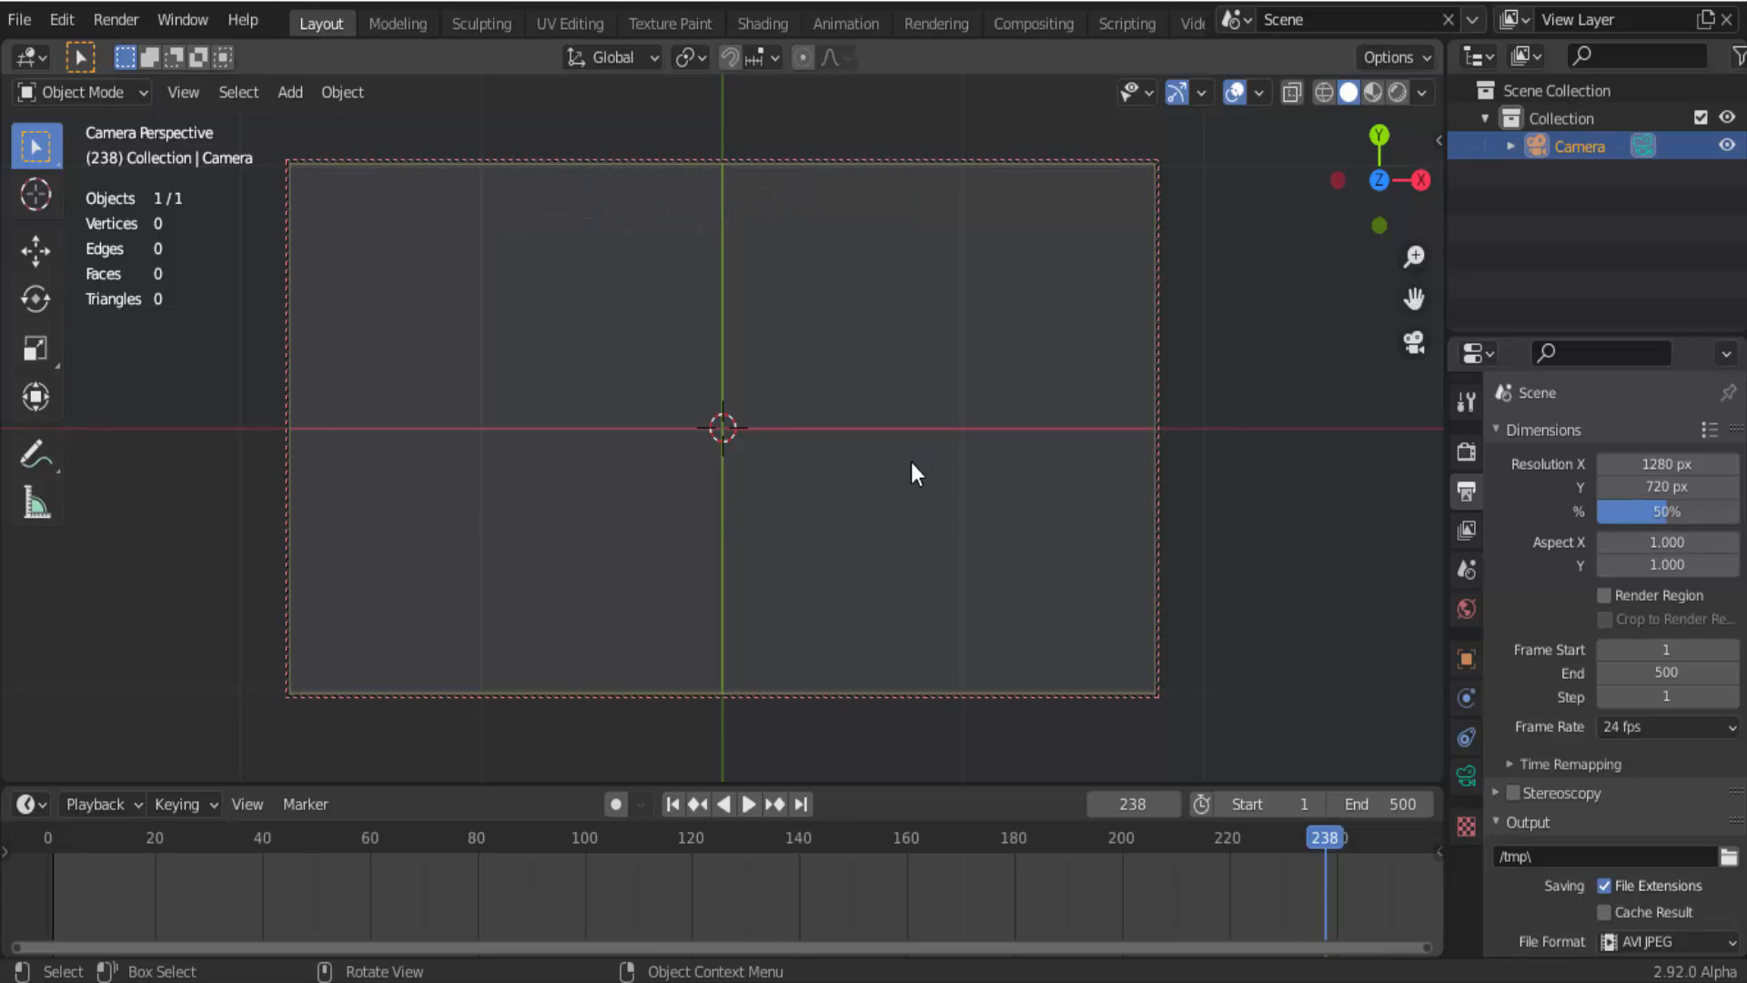
pyautogui.click(292, 93)
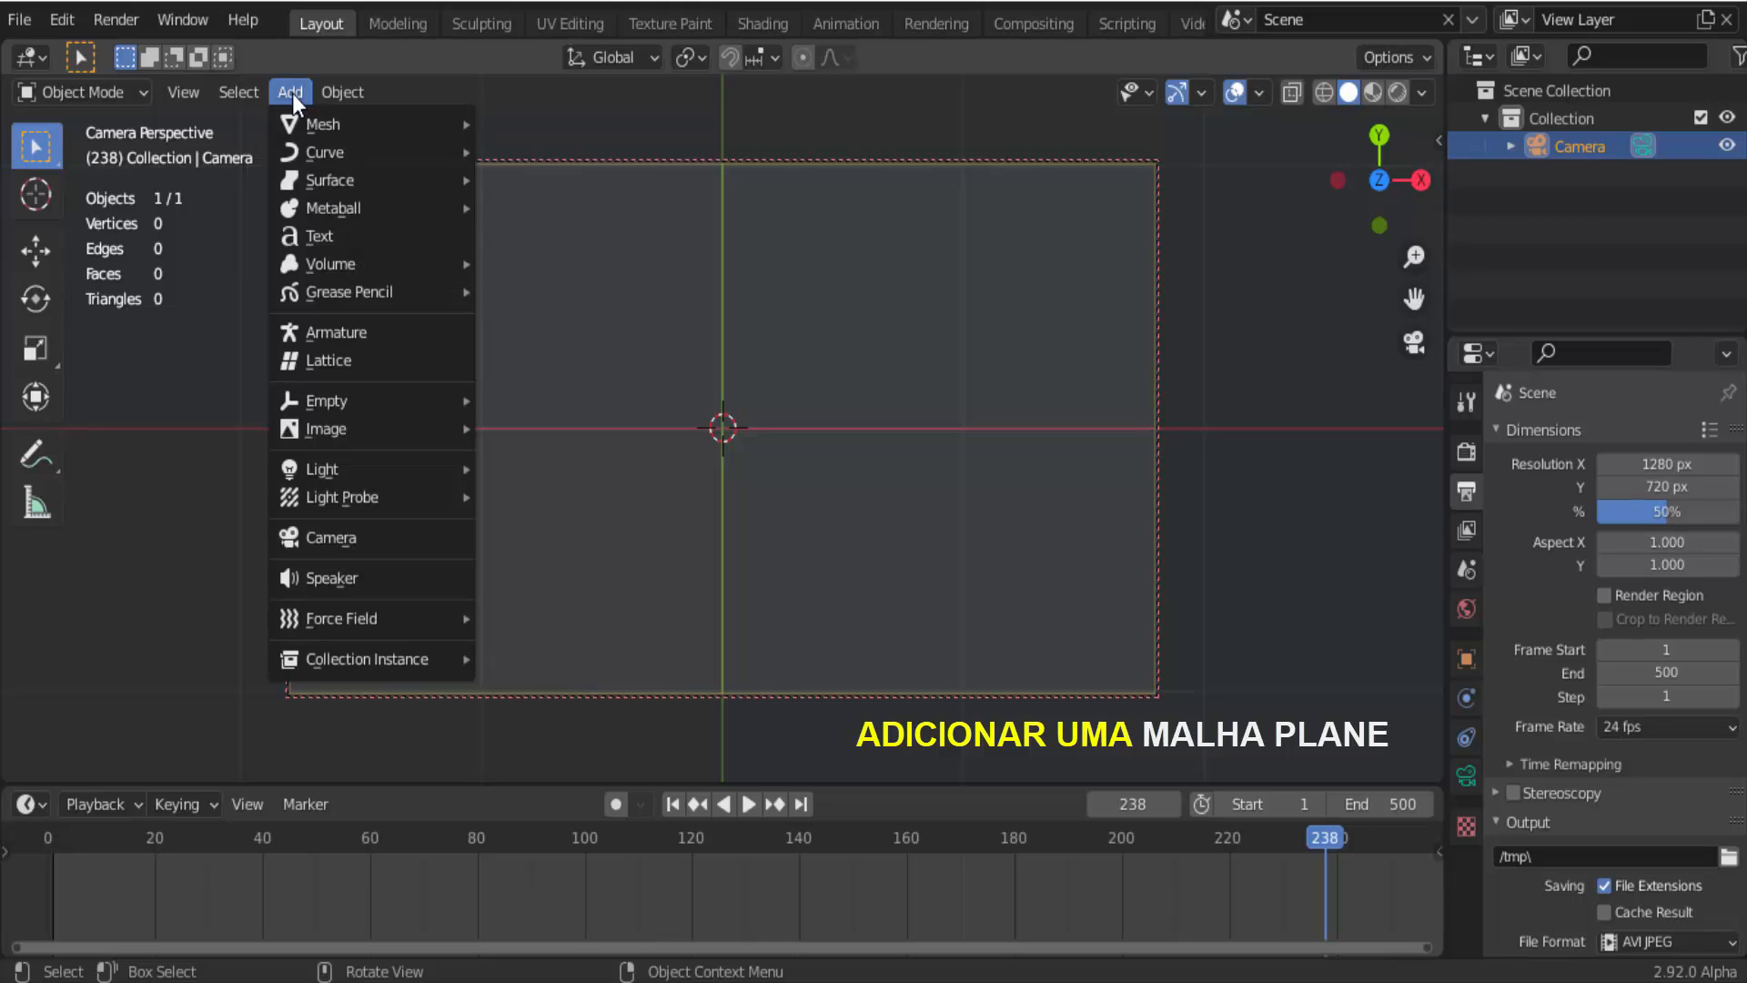
pyautogui.moveTo(300, 124)
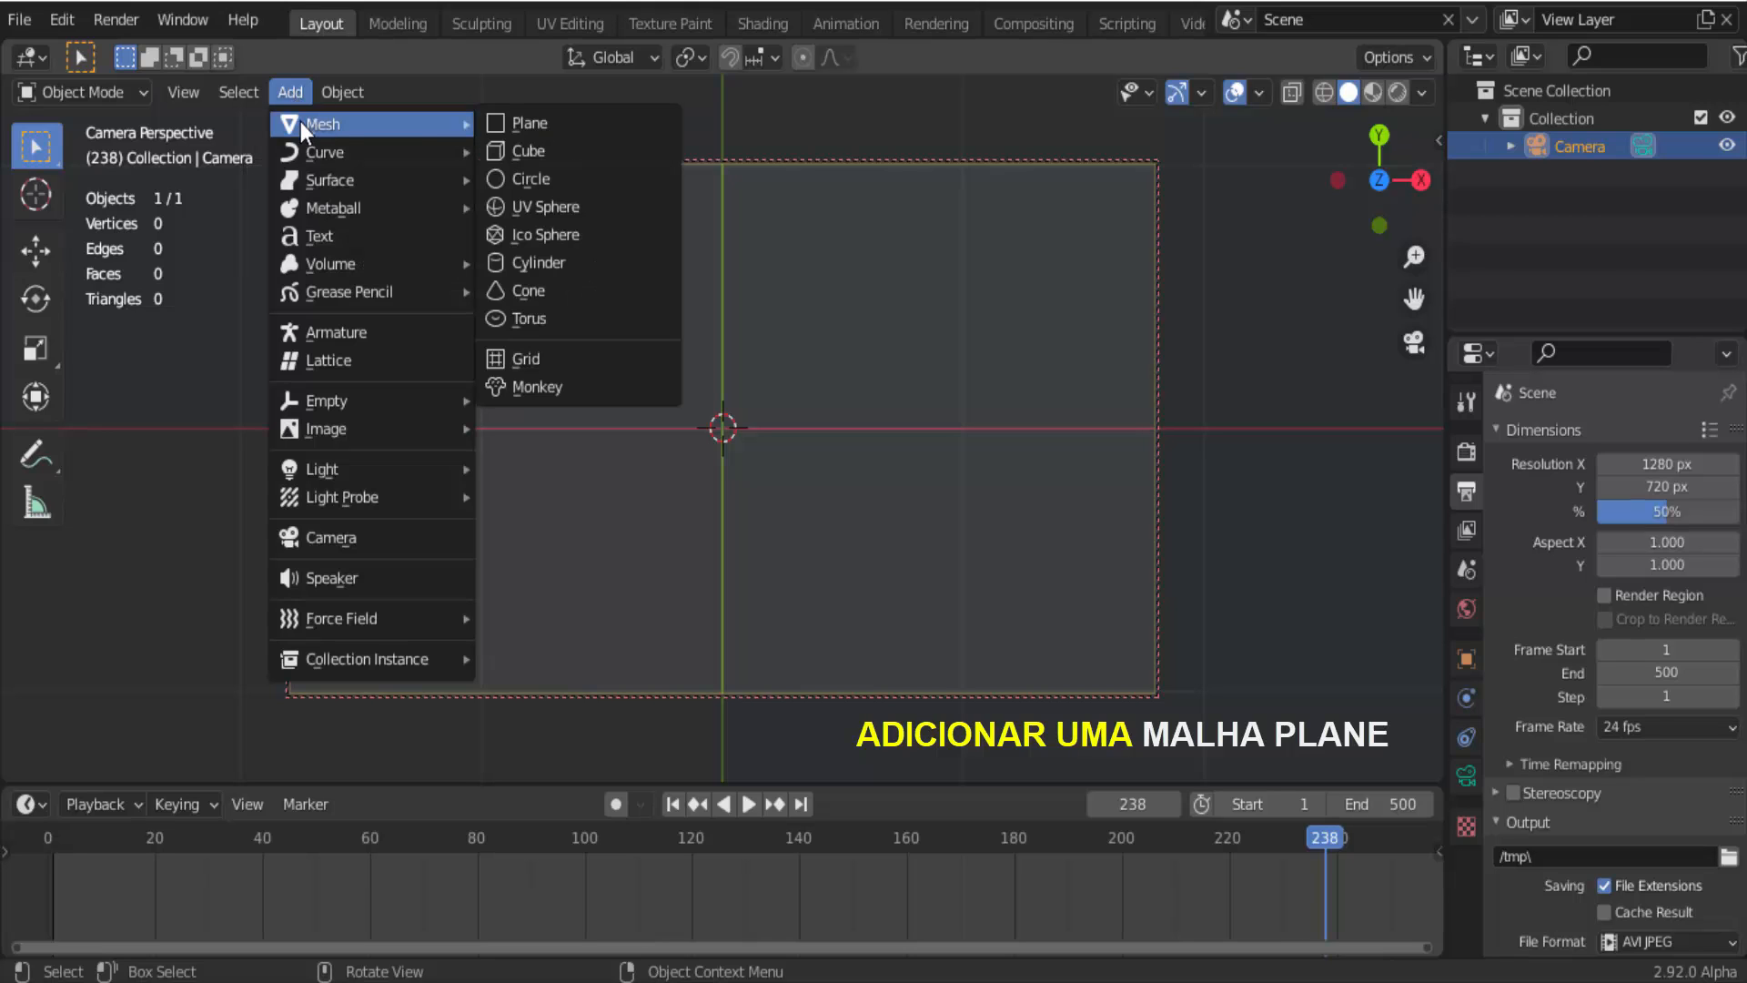
pyautogui.click(518, 126)
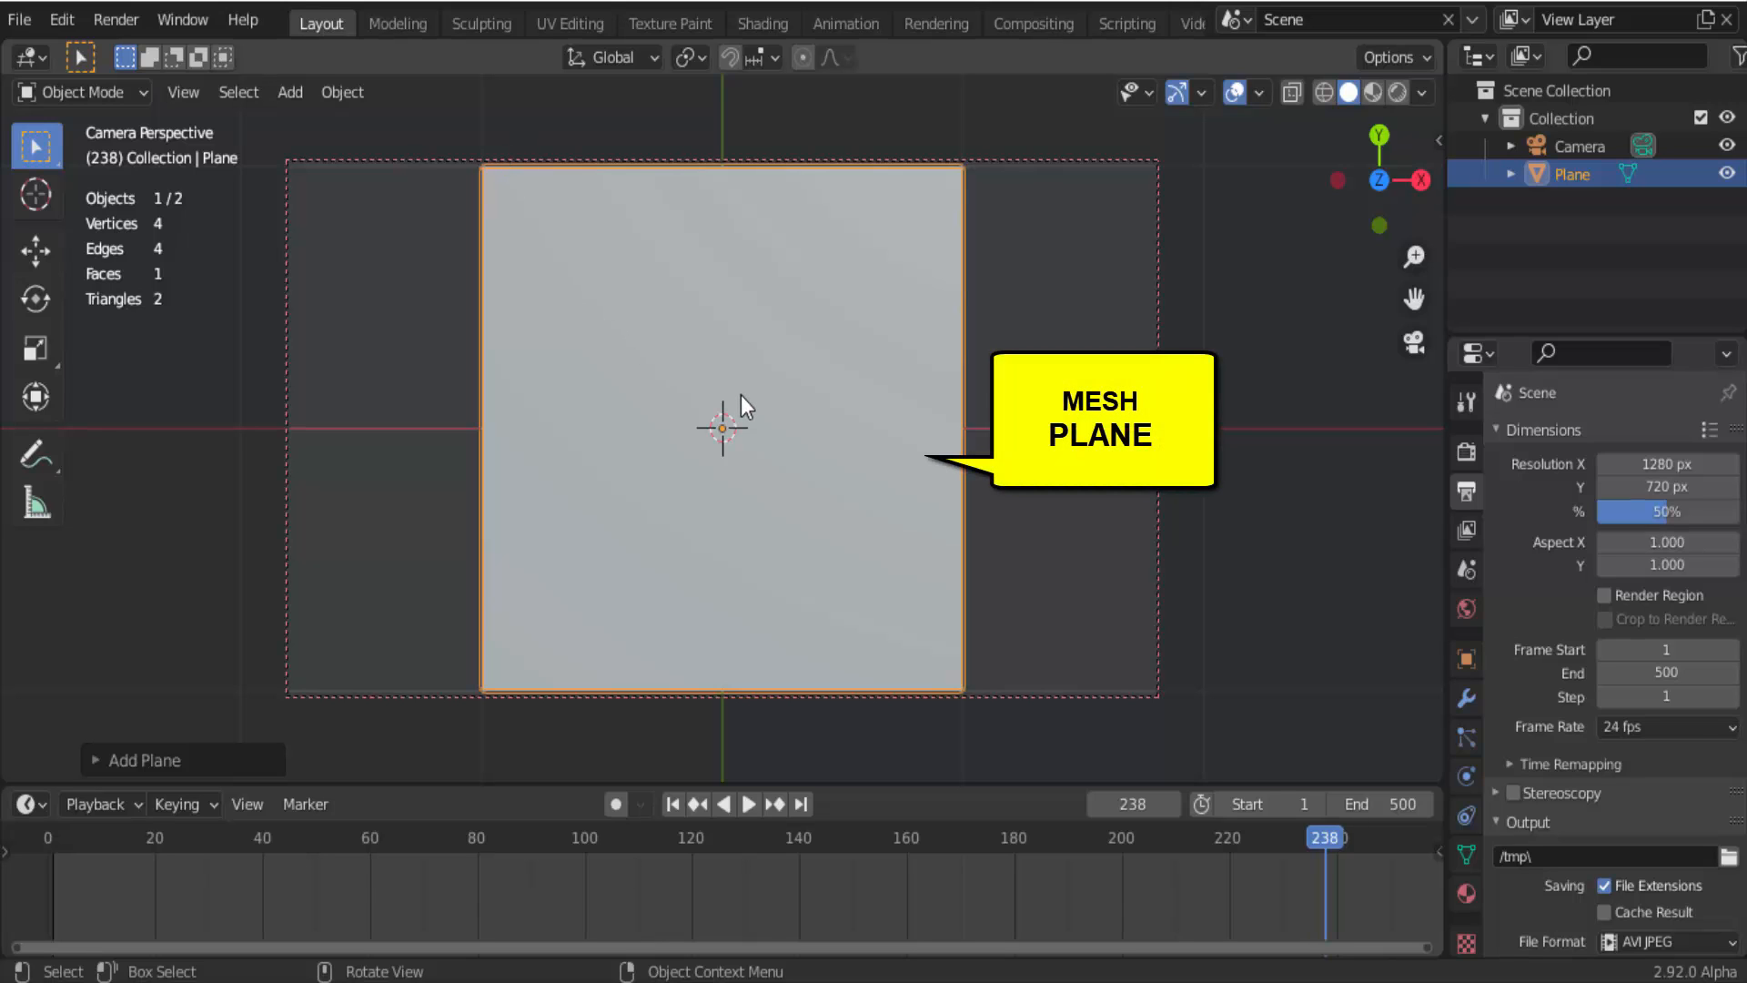
# Scale the plane by about 1.12 along Y and widen it along X until it extends past the camera frame.
pyautogui.press('s')
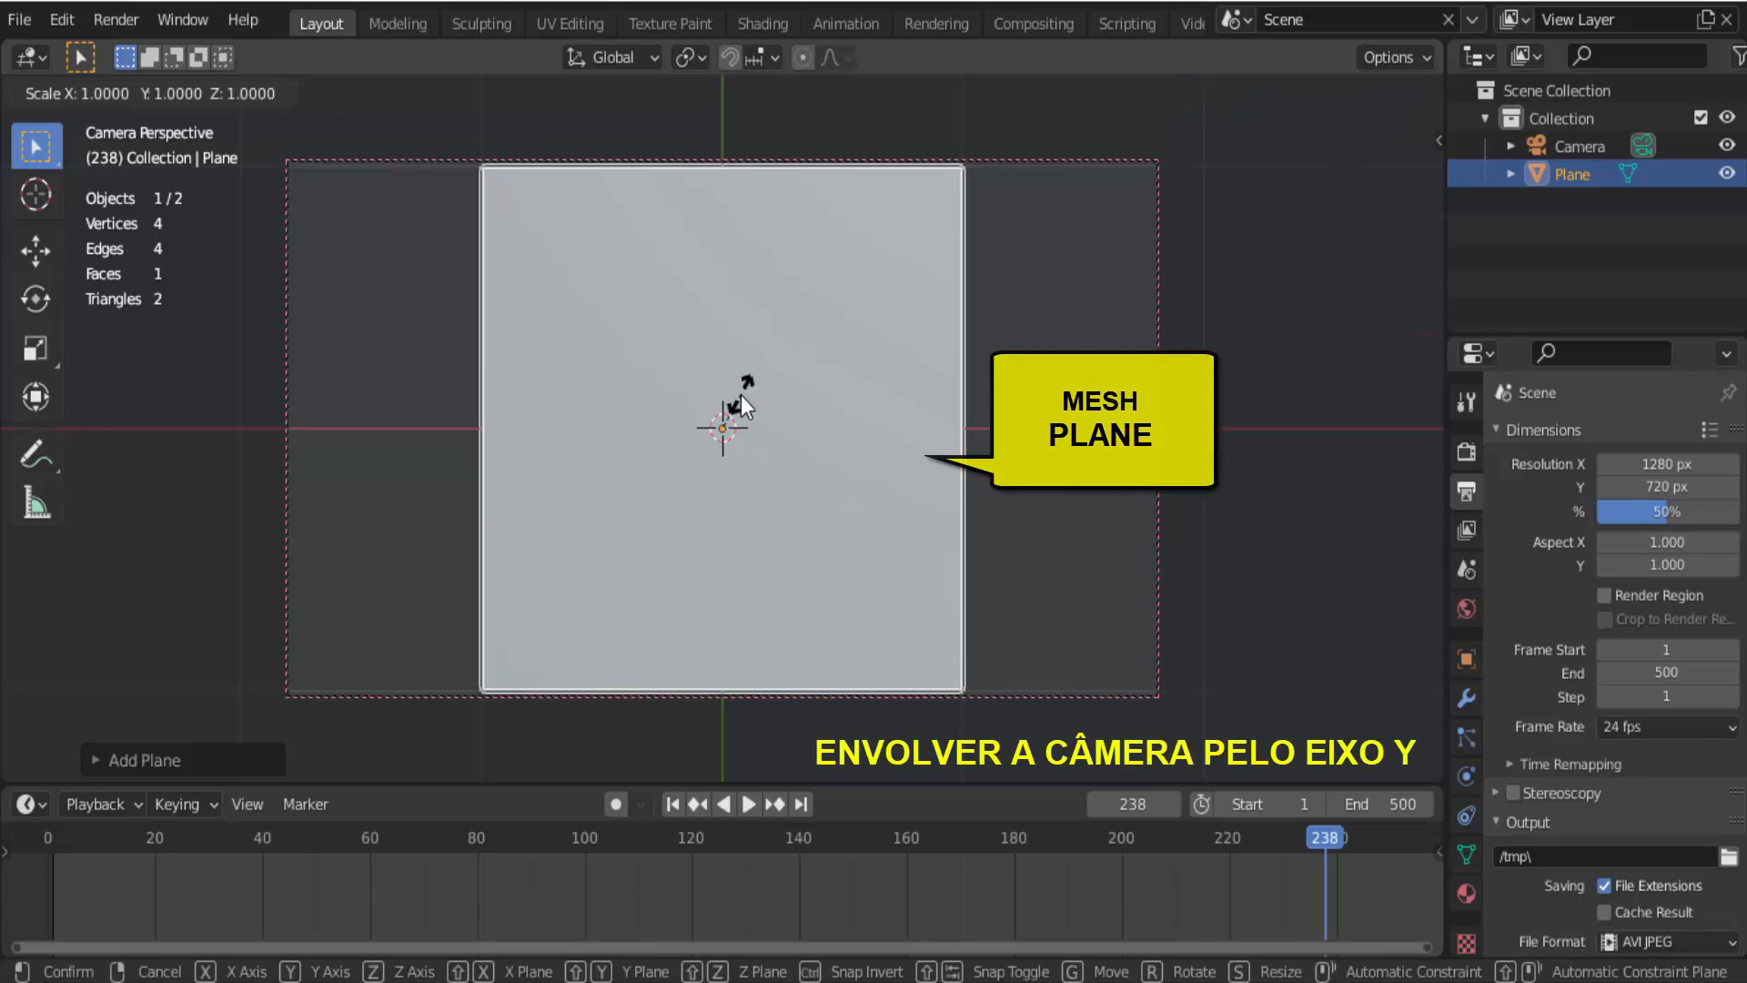
pyautogui.press('y')
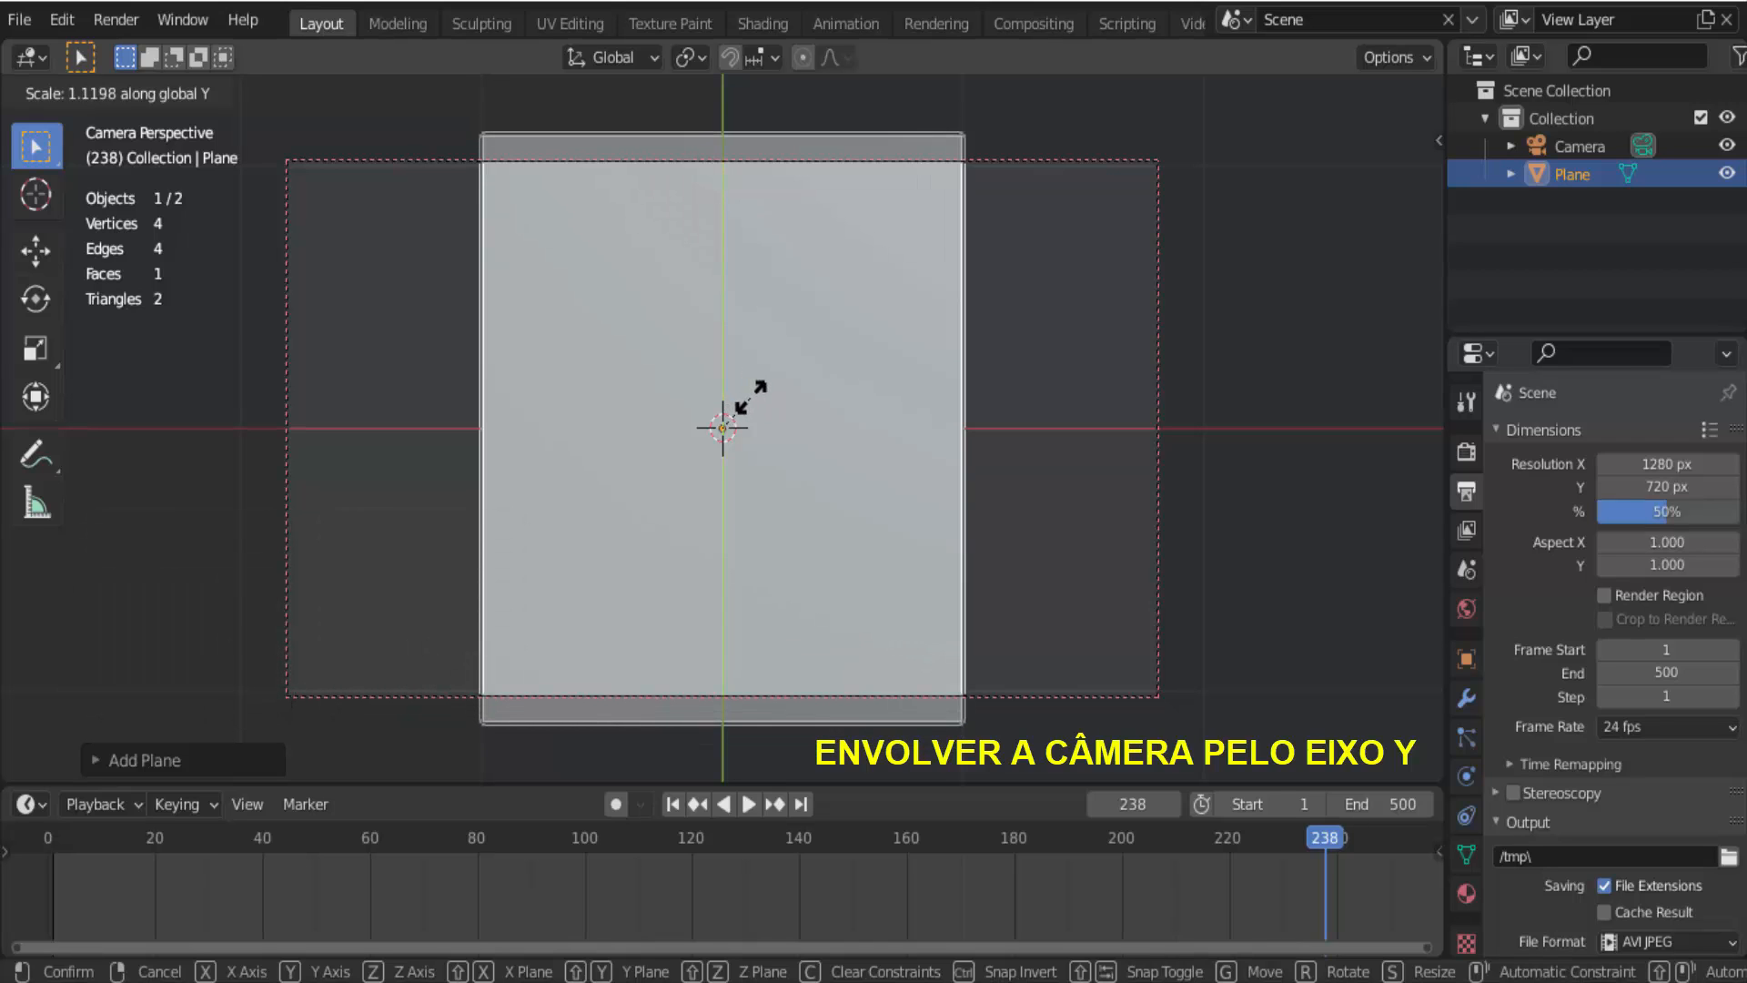
pyautogui.click(749, 405)
pyautogui.press('s')
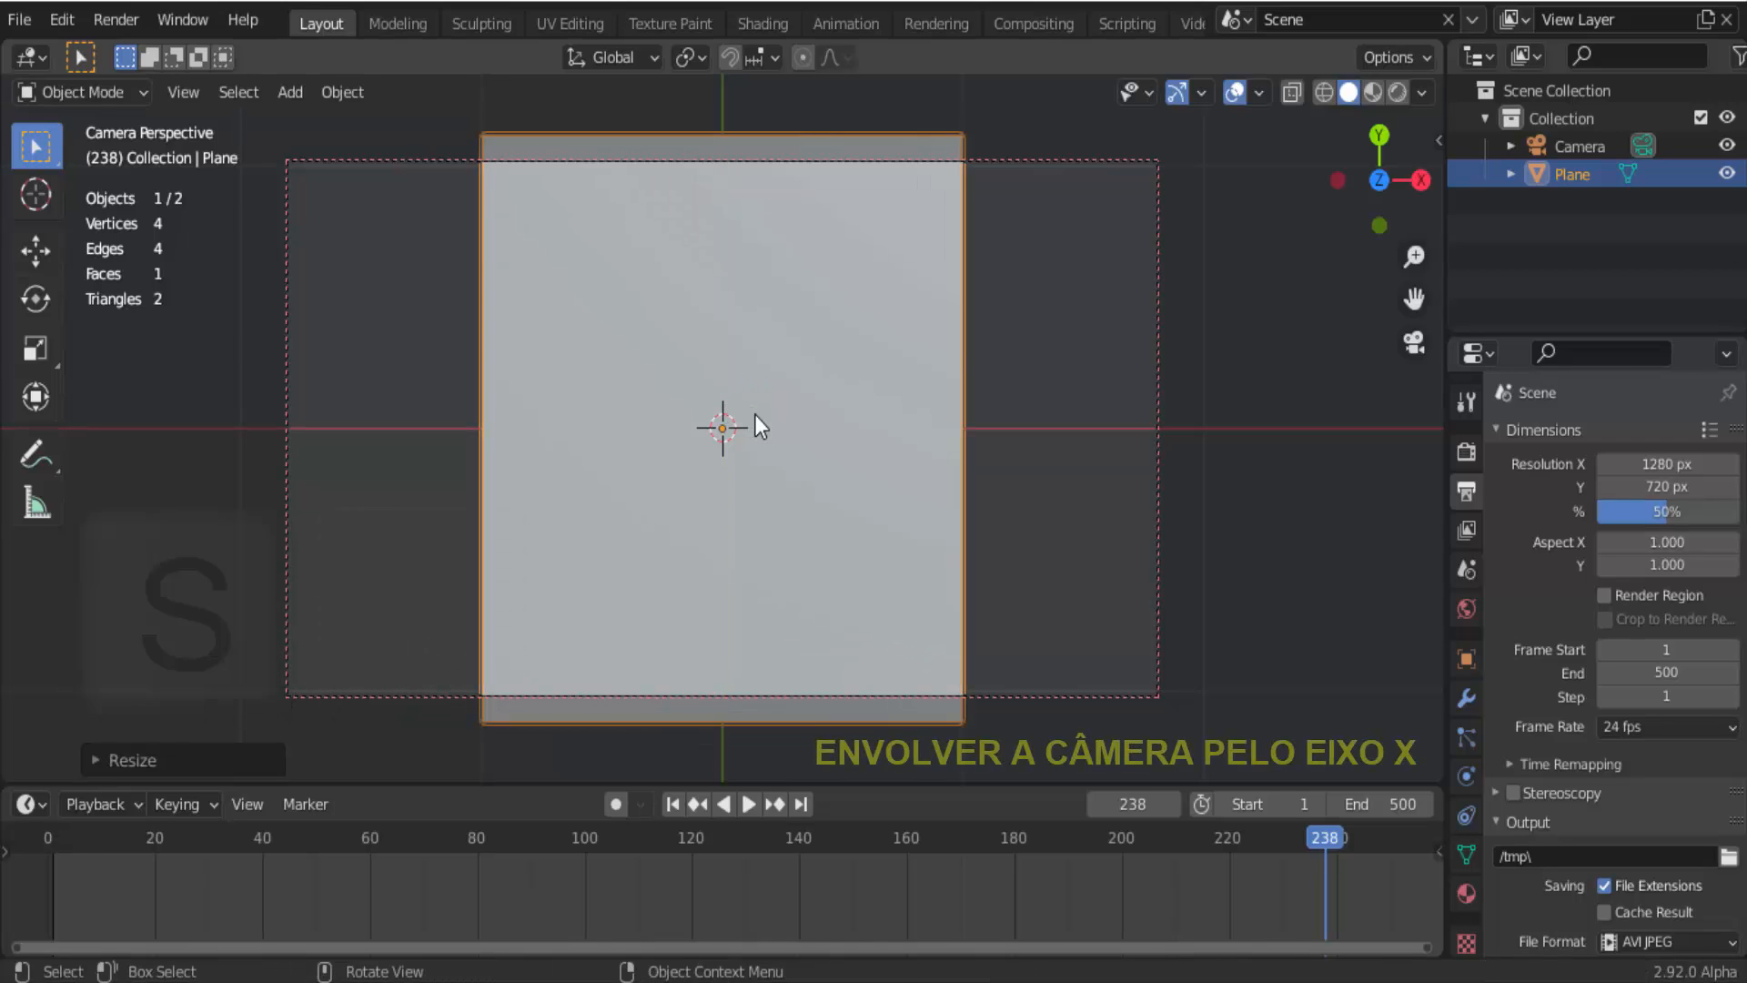
pyautogui.press('x')
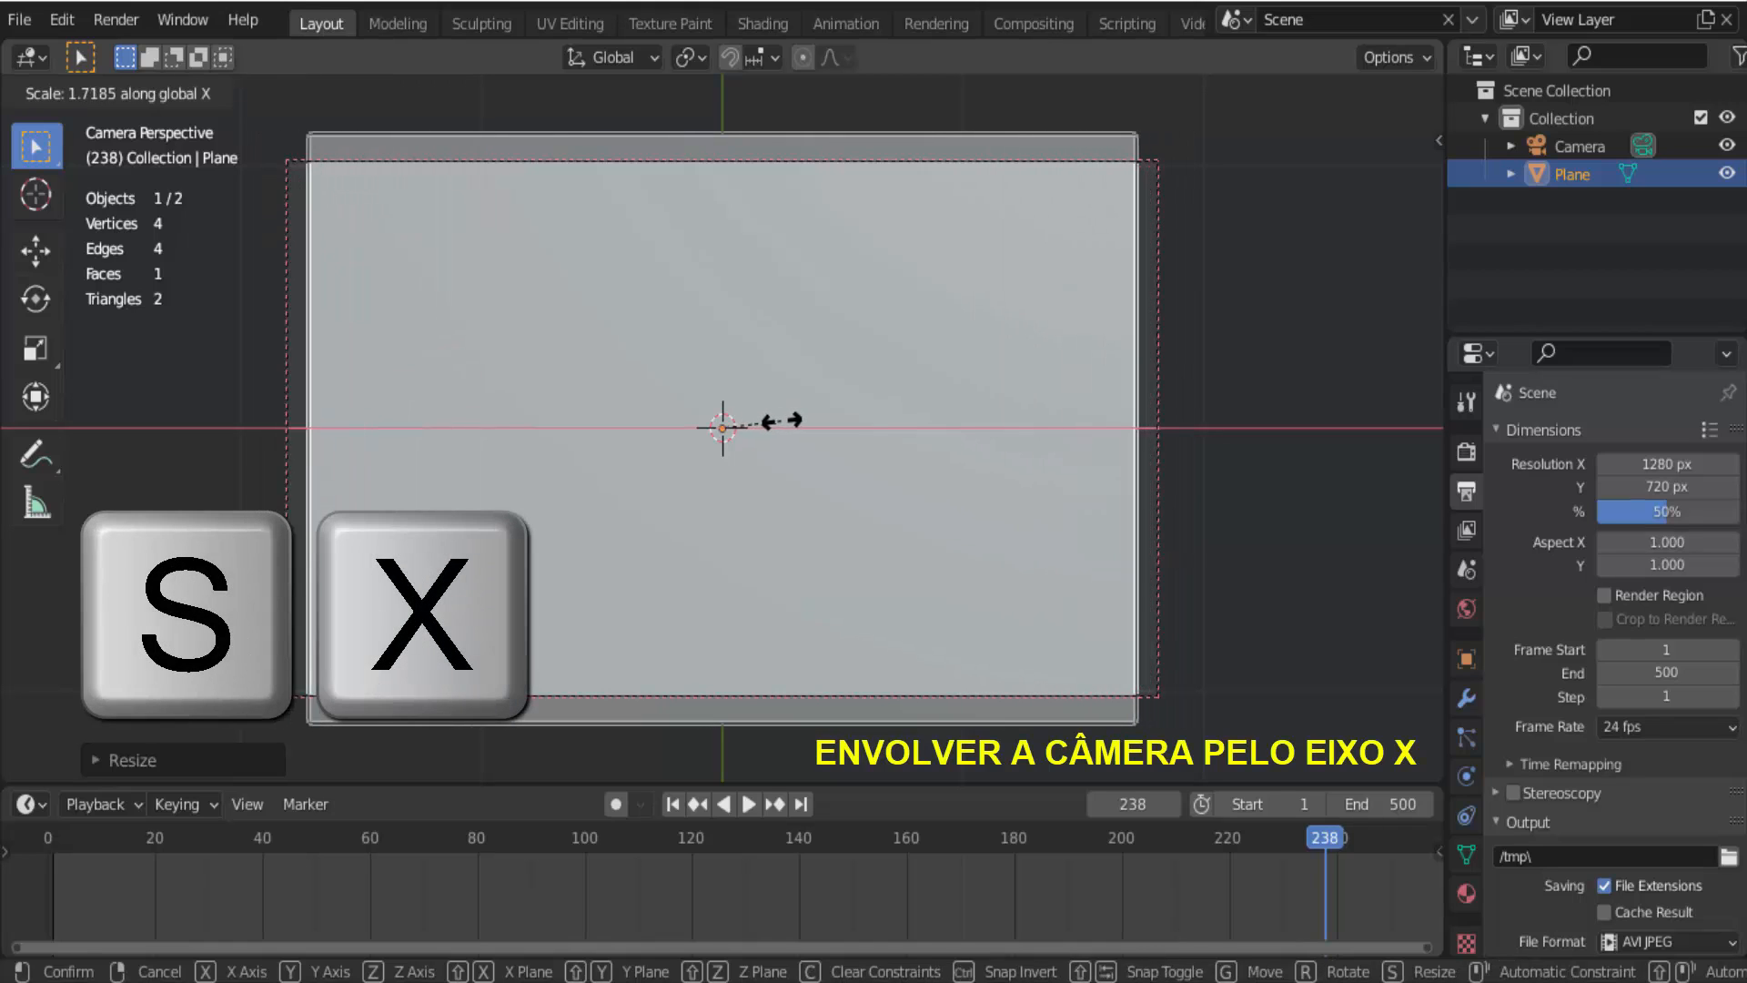
pyautogui.click(788, 419)
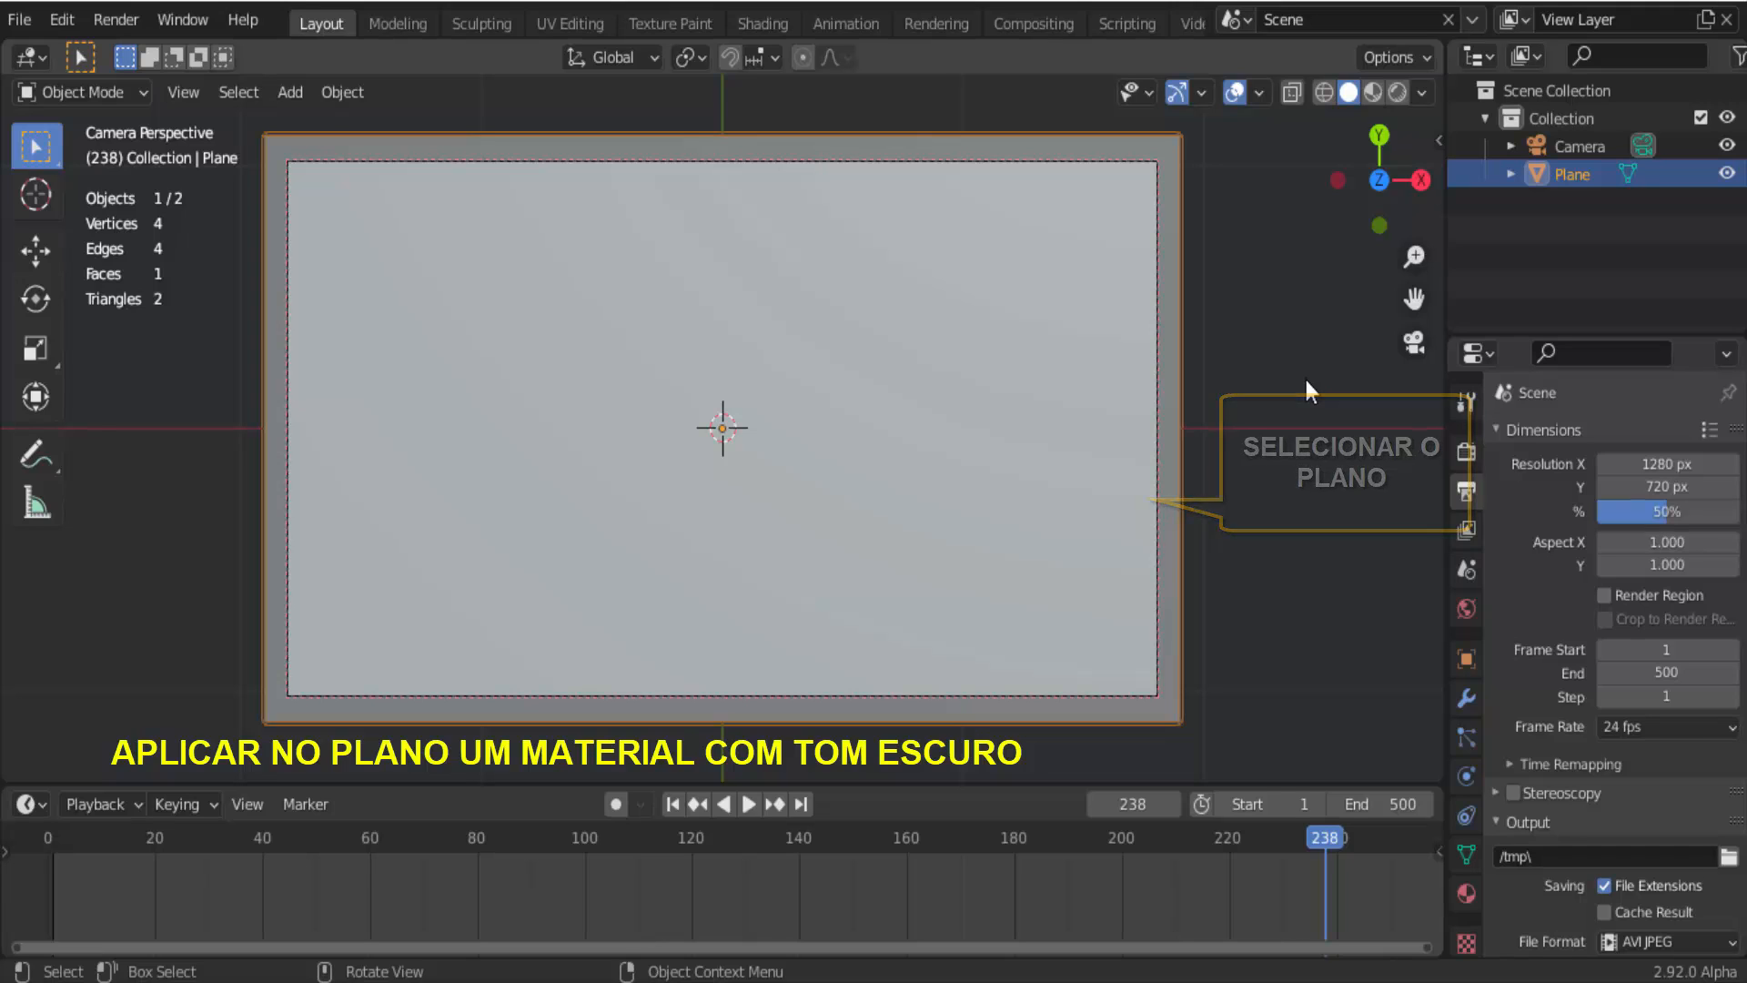
# Create a new Principled BSDF material on the plane.
pyautogui.click(1466, 893)
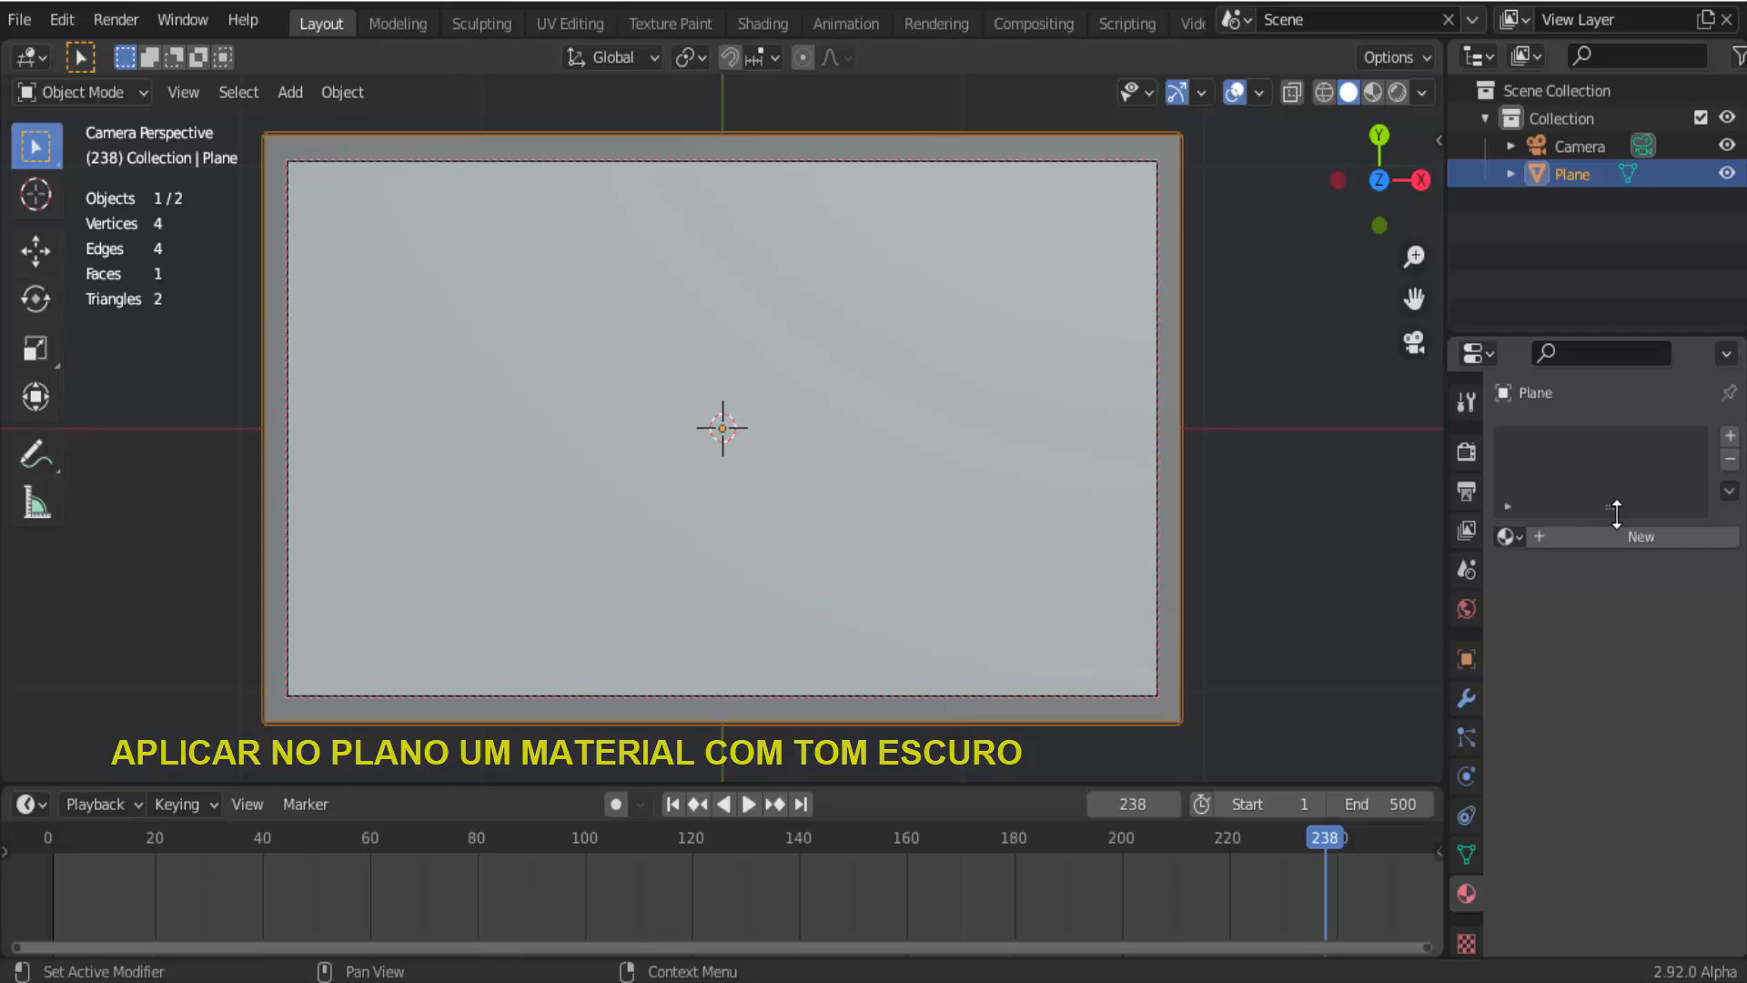
pyautogui.click(1633, 539)
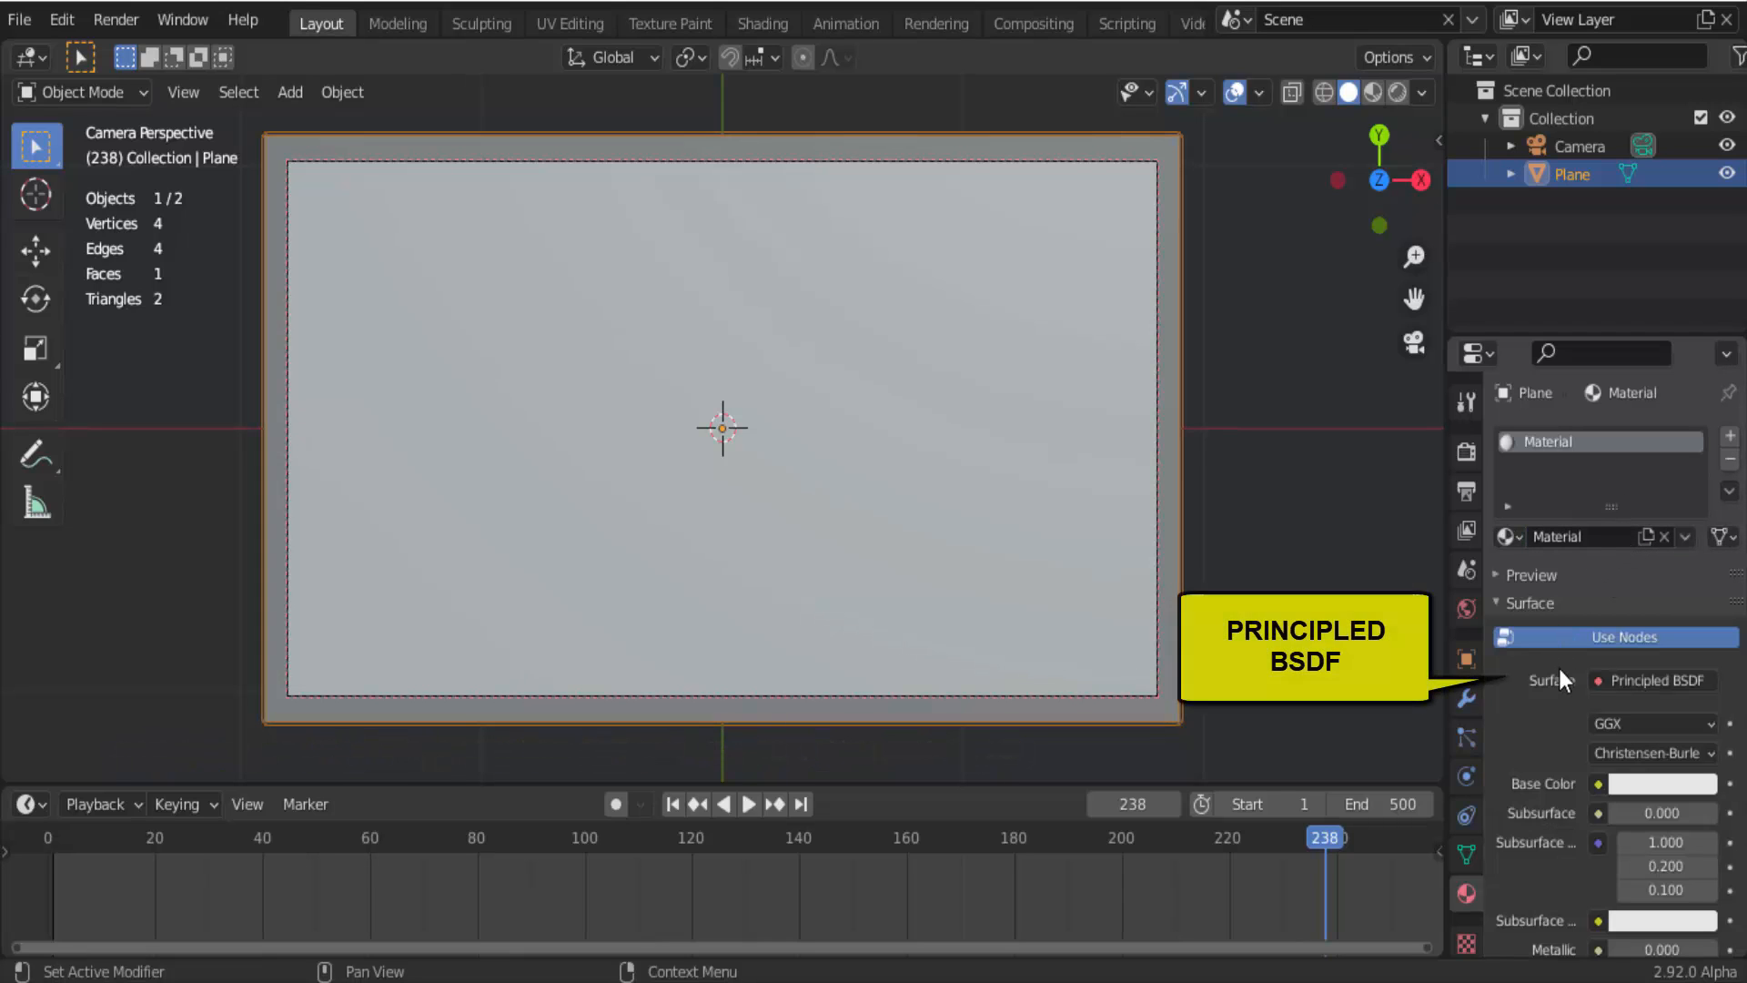
pyautogui.scroll(-2, 1556, 715)
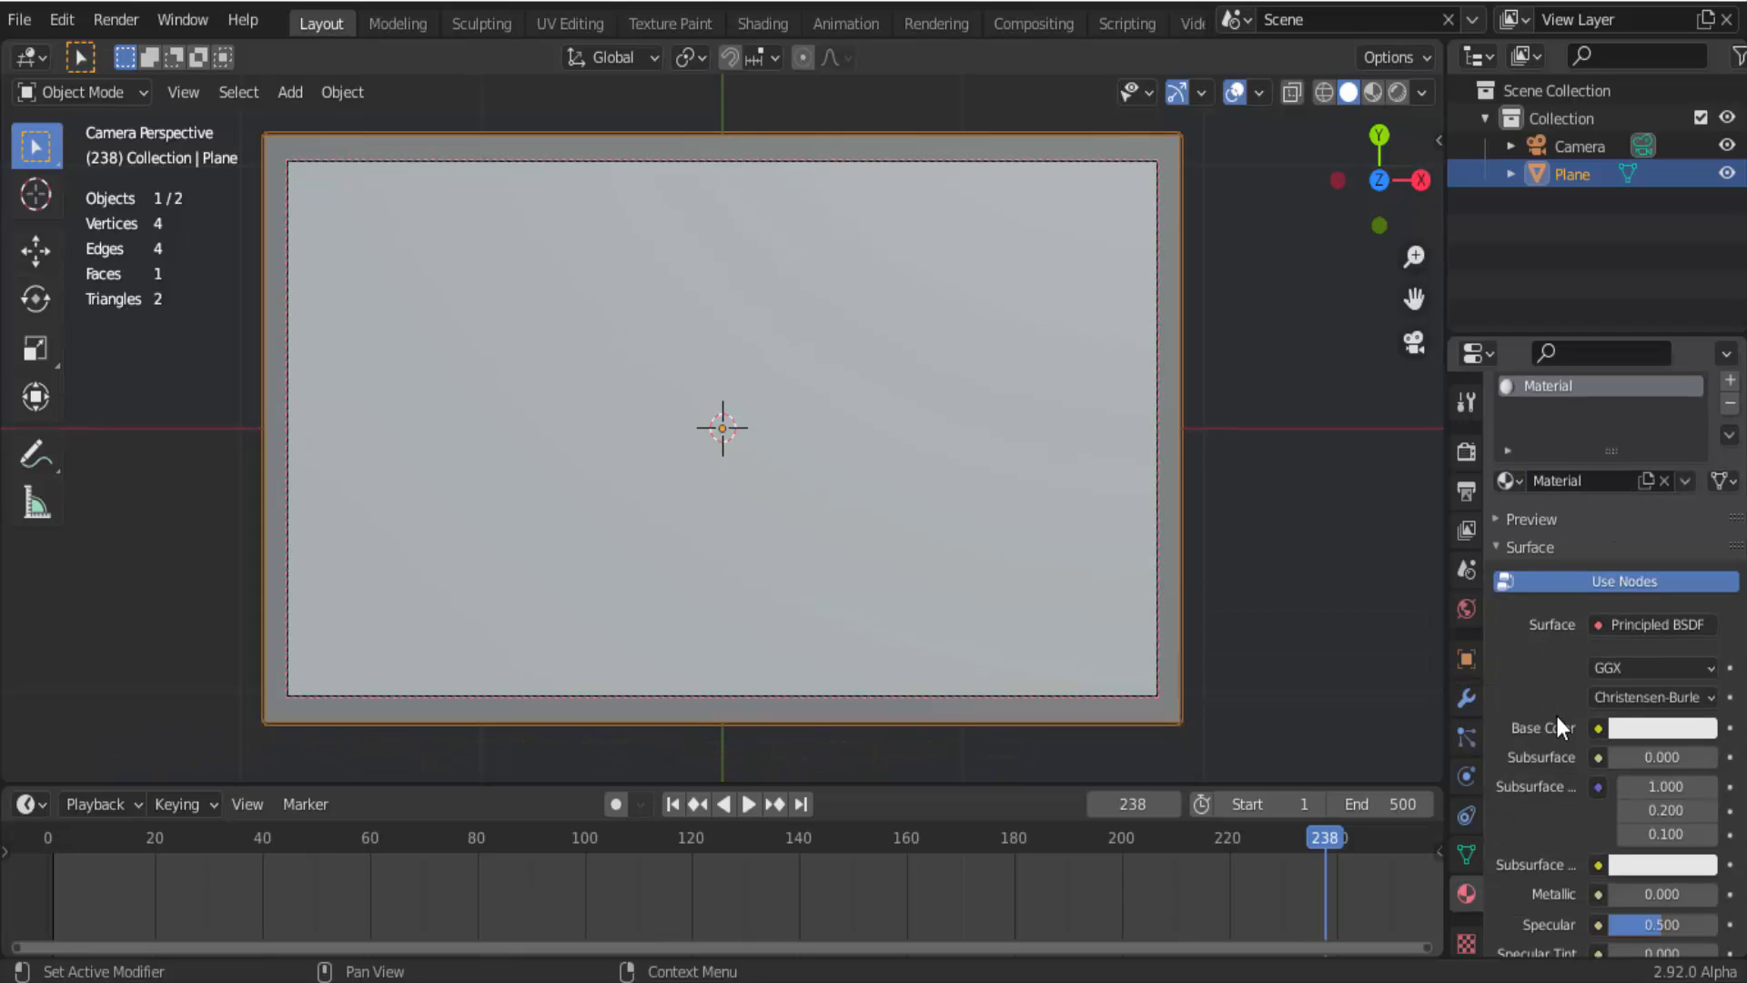
# Make the plane material's Base Color black and display the viewport in Rendered shading.
pyautogui.click(1668, 731)
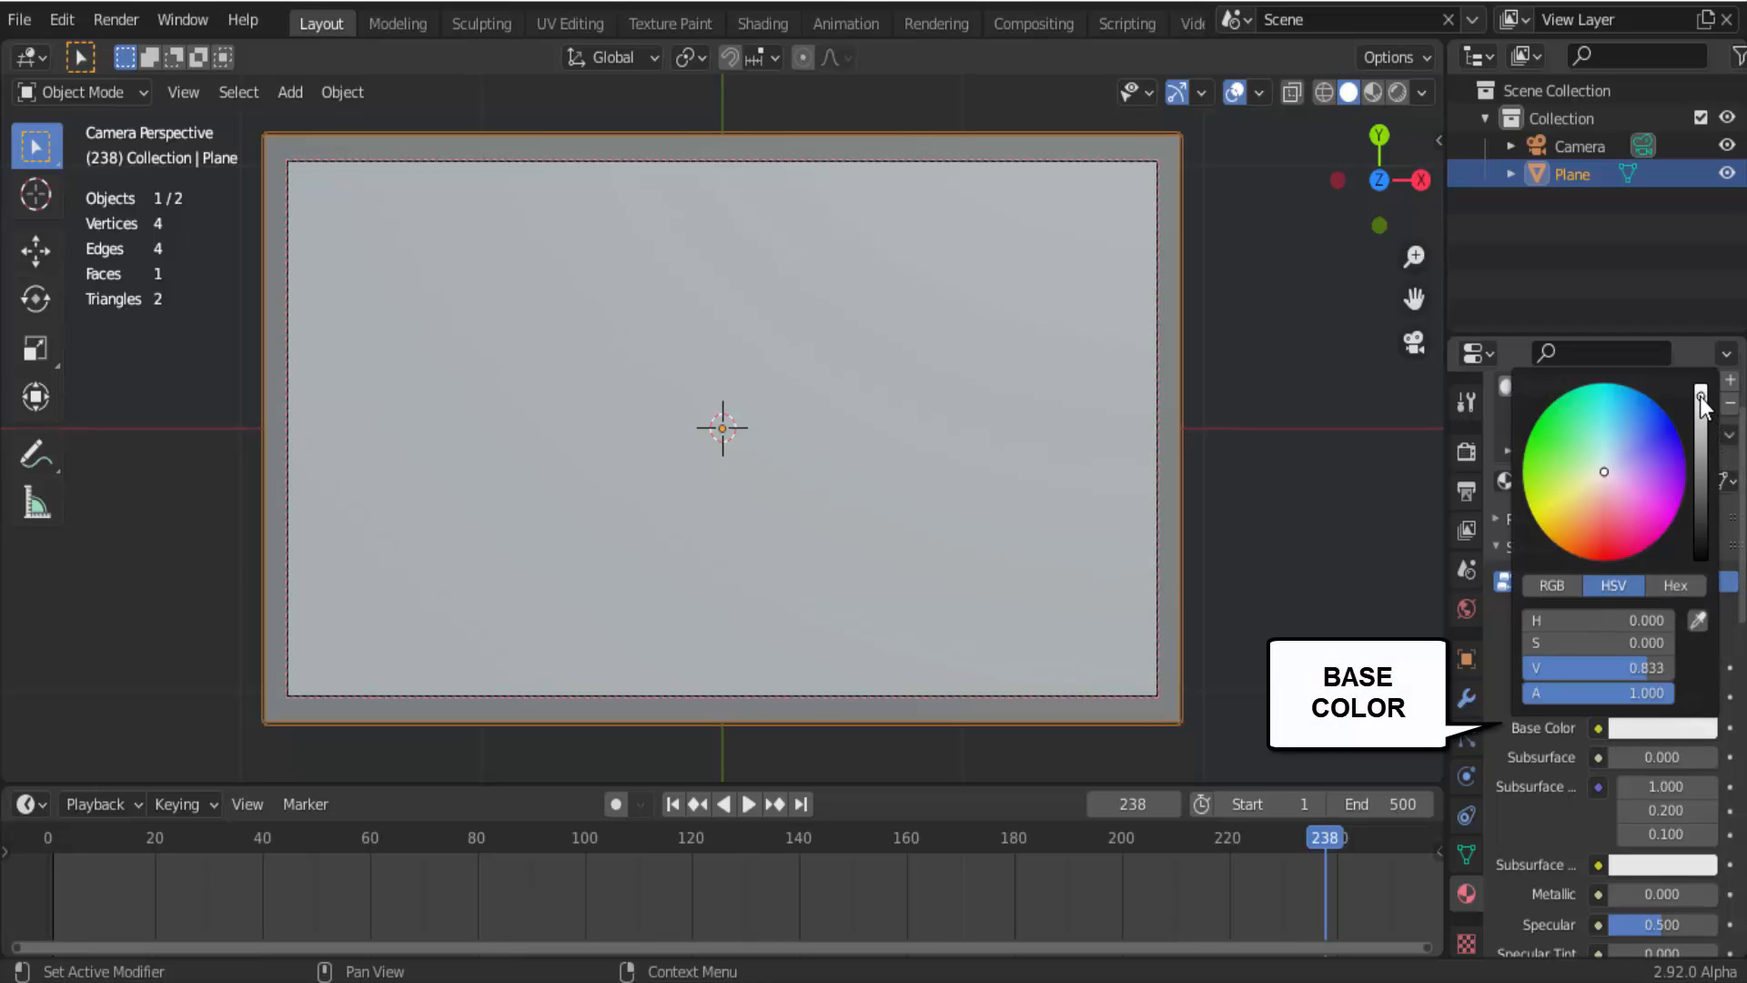
pyautogui.moveTo(1700, 397); pyautogui.dragTo(1700, 556)
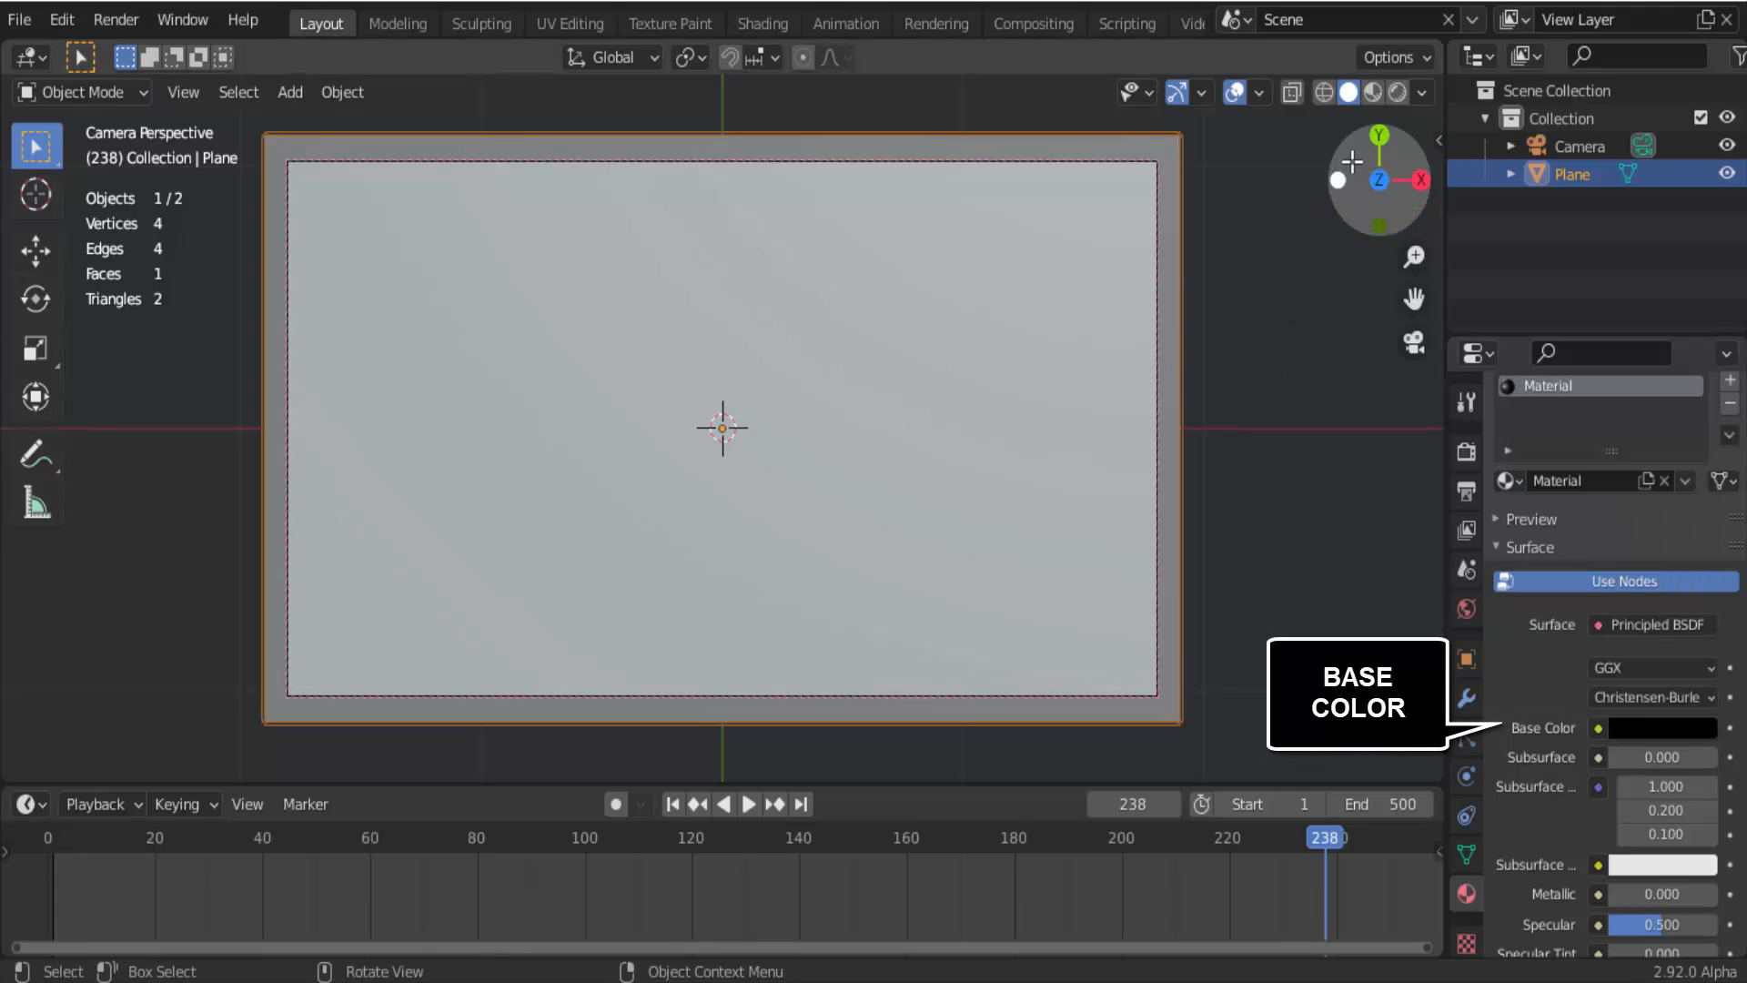
pyautogui.click(1399, 94)
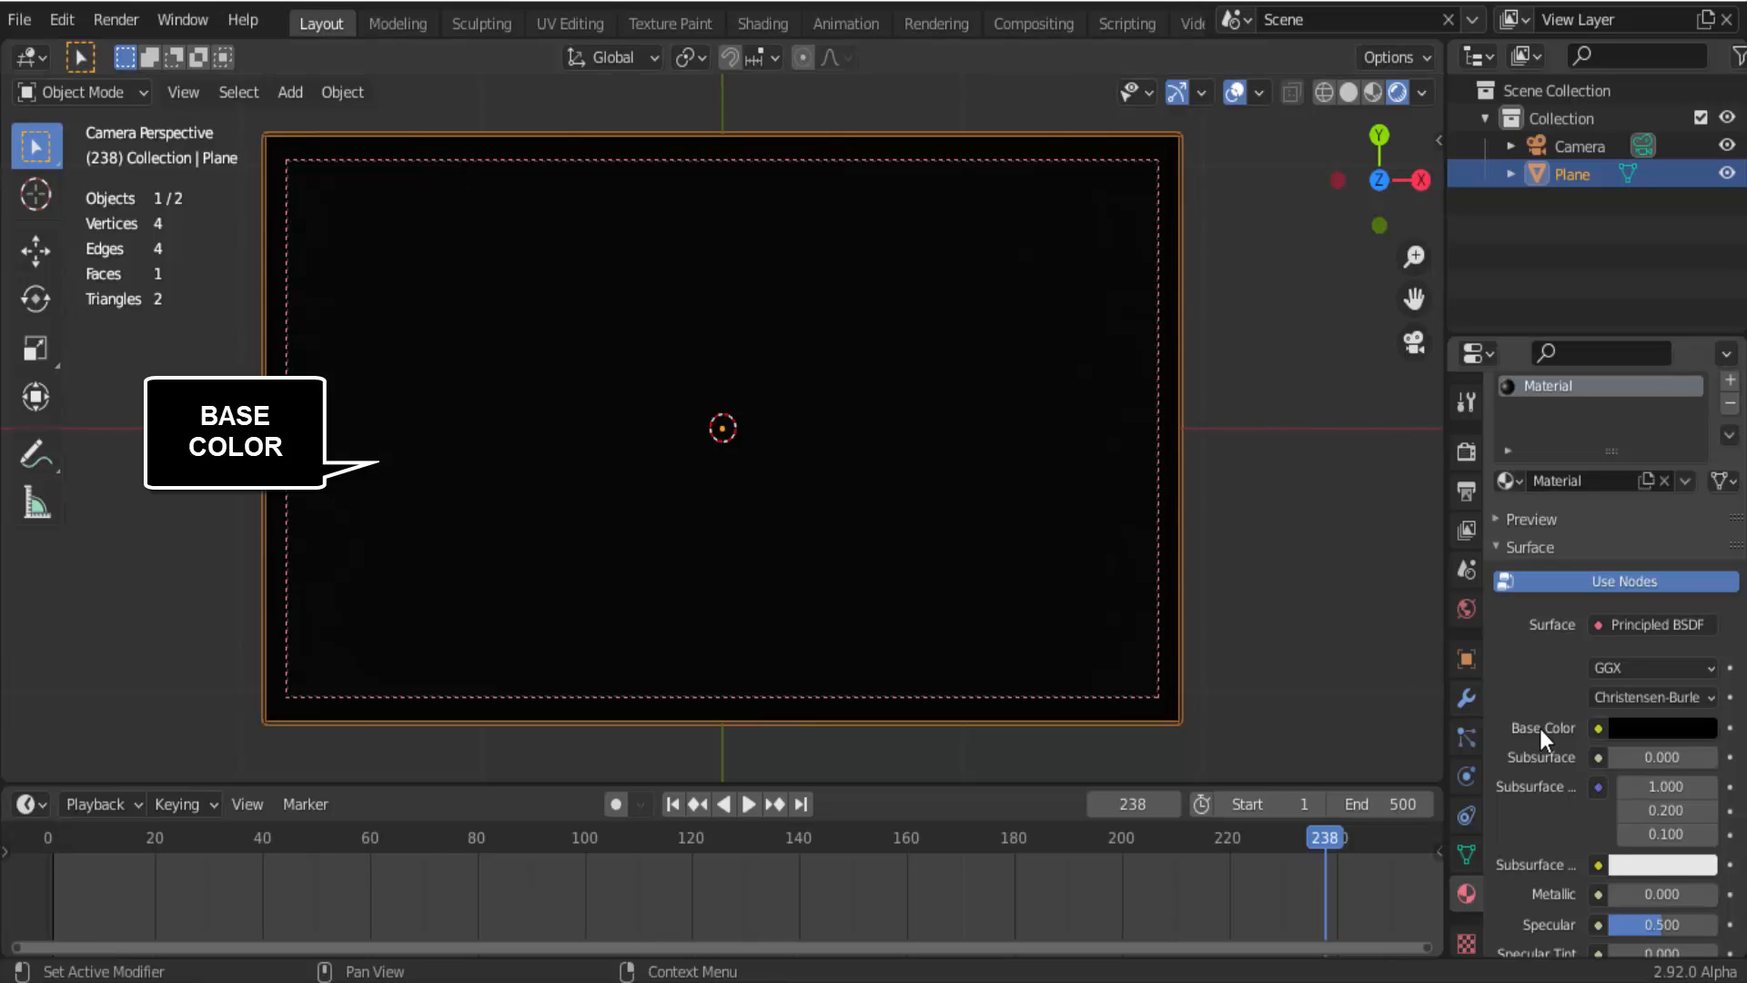
# Set the plane material's Specular to 0 and Roughness to 1.
pyautogui.scroll(-4, 1542, 729)
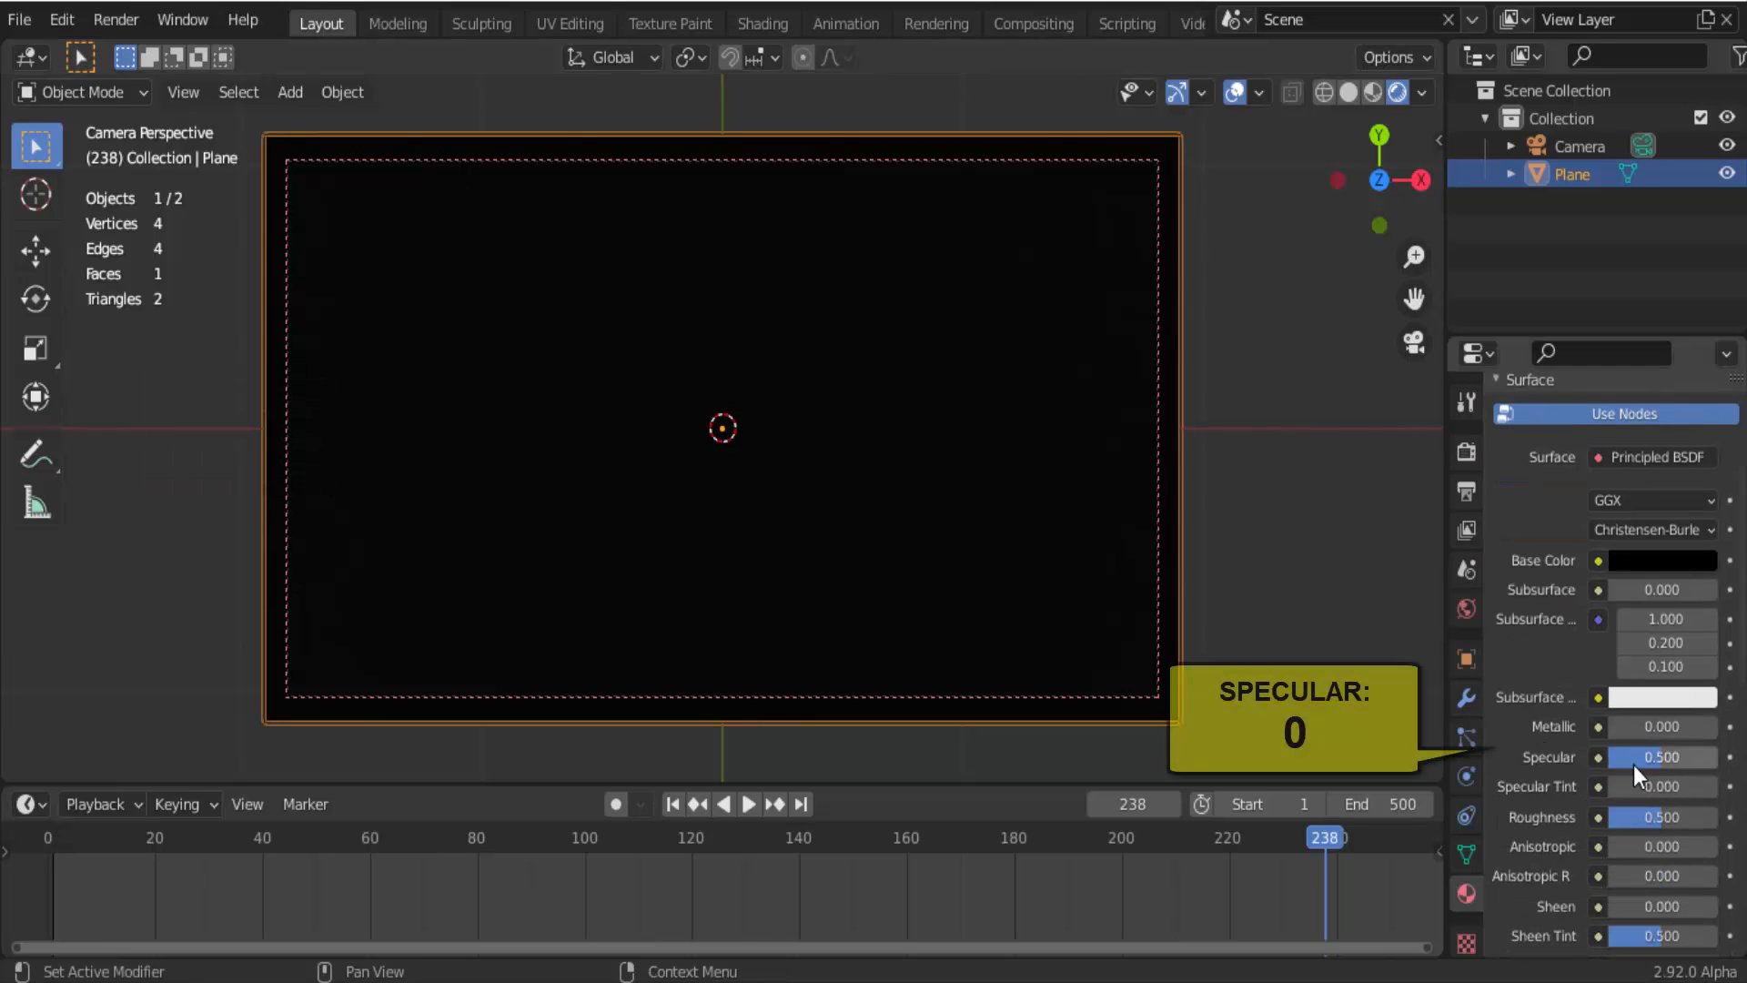
pyautogui.moveTo(1635, 764); pyautogui.dragTo(1547, 765)
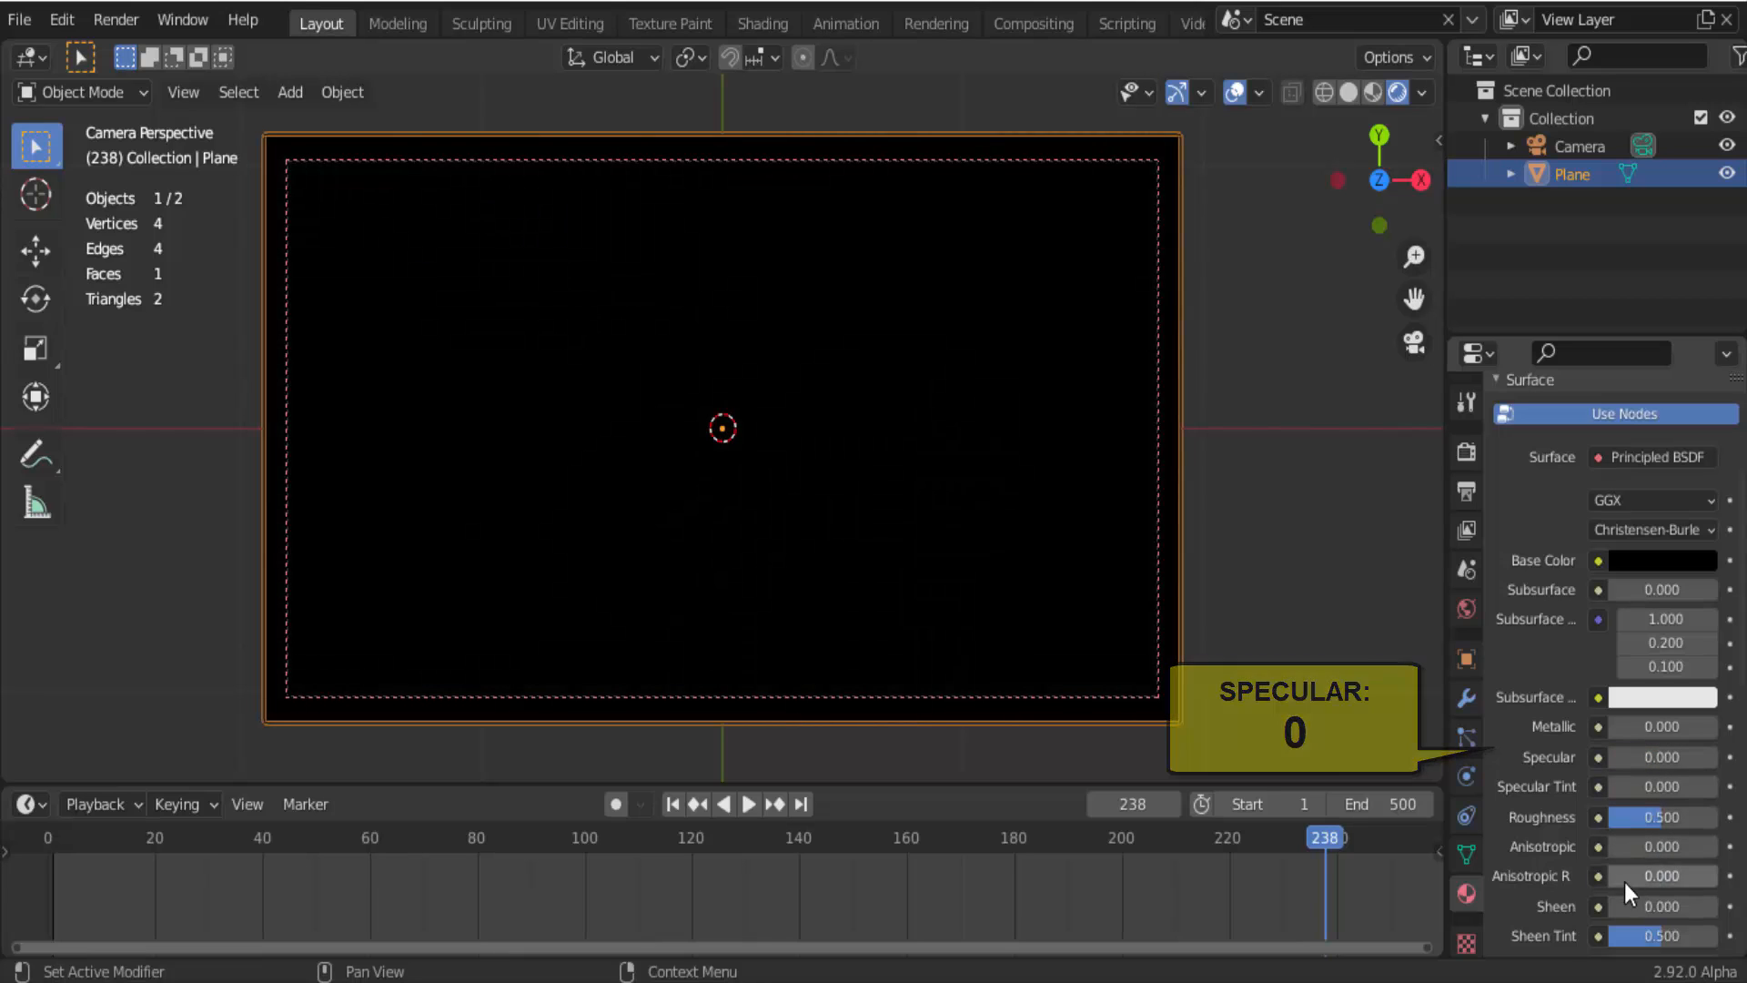
pyautogui.moveTo(1661, 817); pyautogui.dragTo(1716, 817)
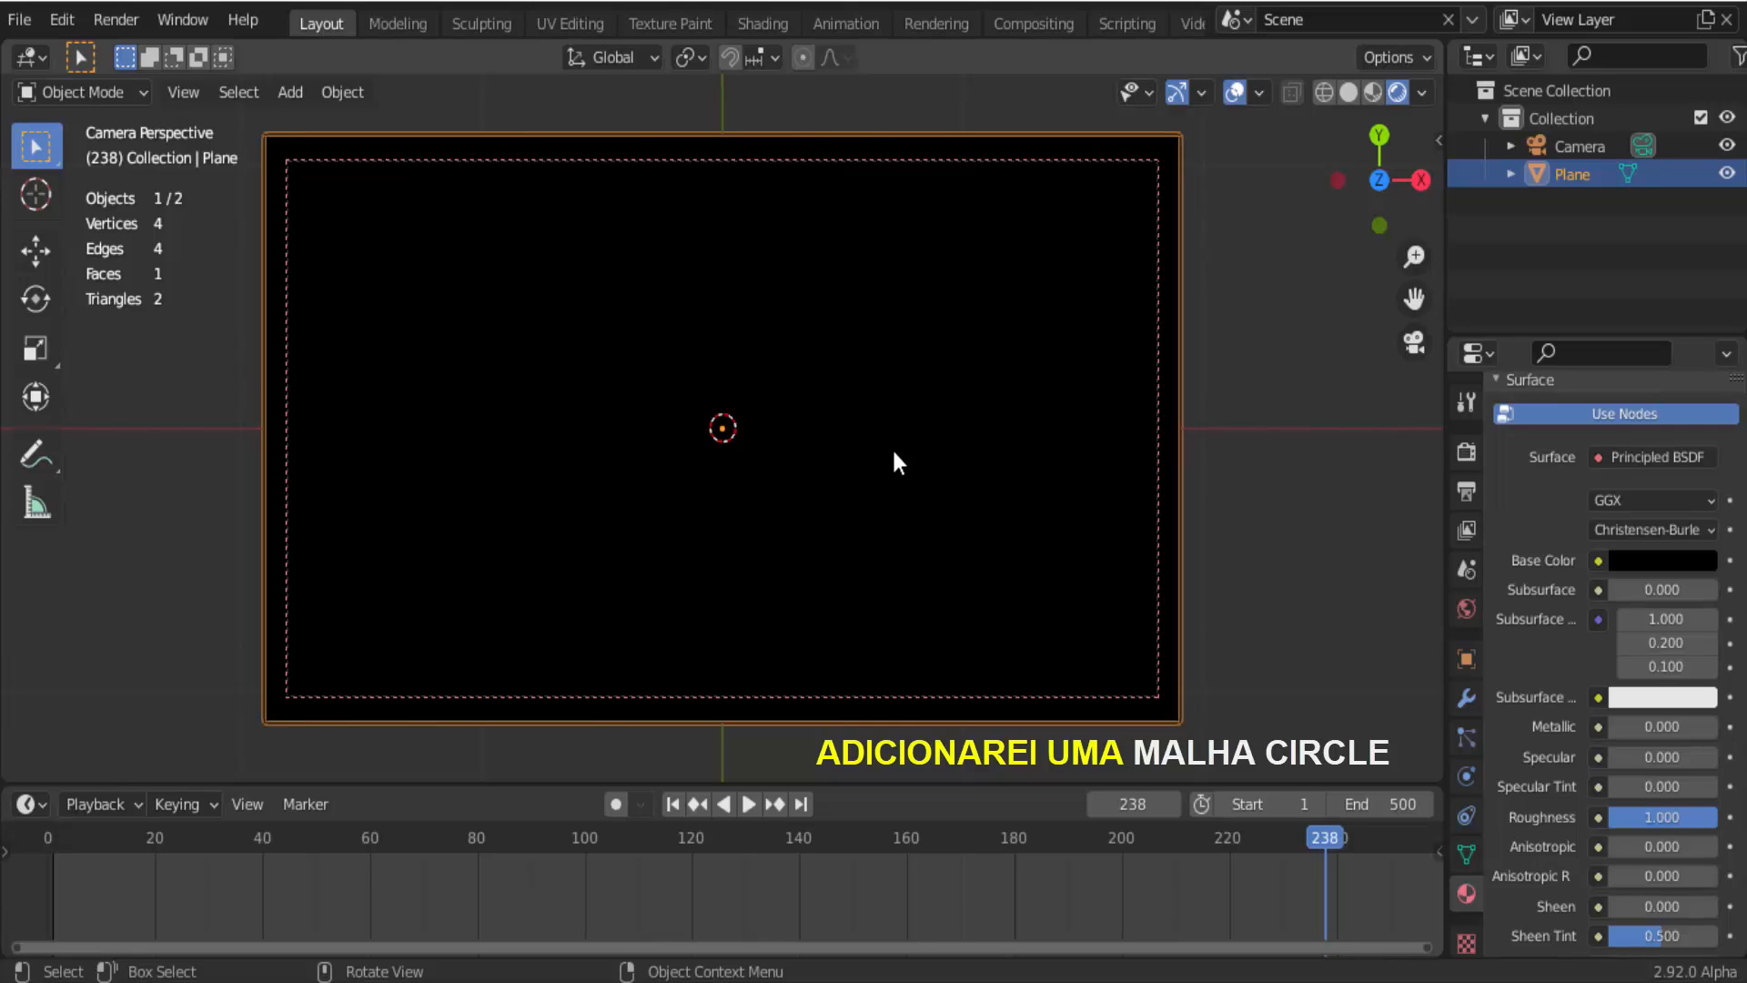
# Add a circle mesh at the world origin.
pyautogui.click(288, 92)
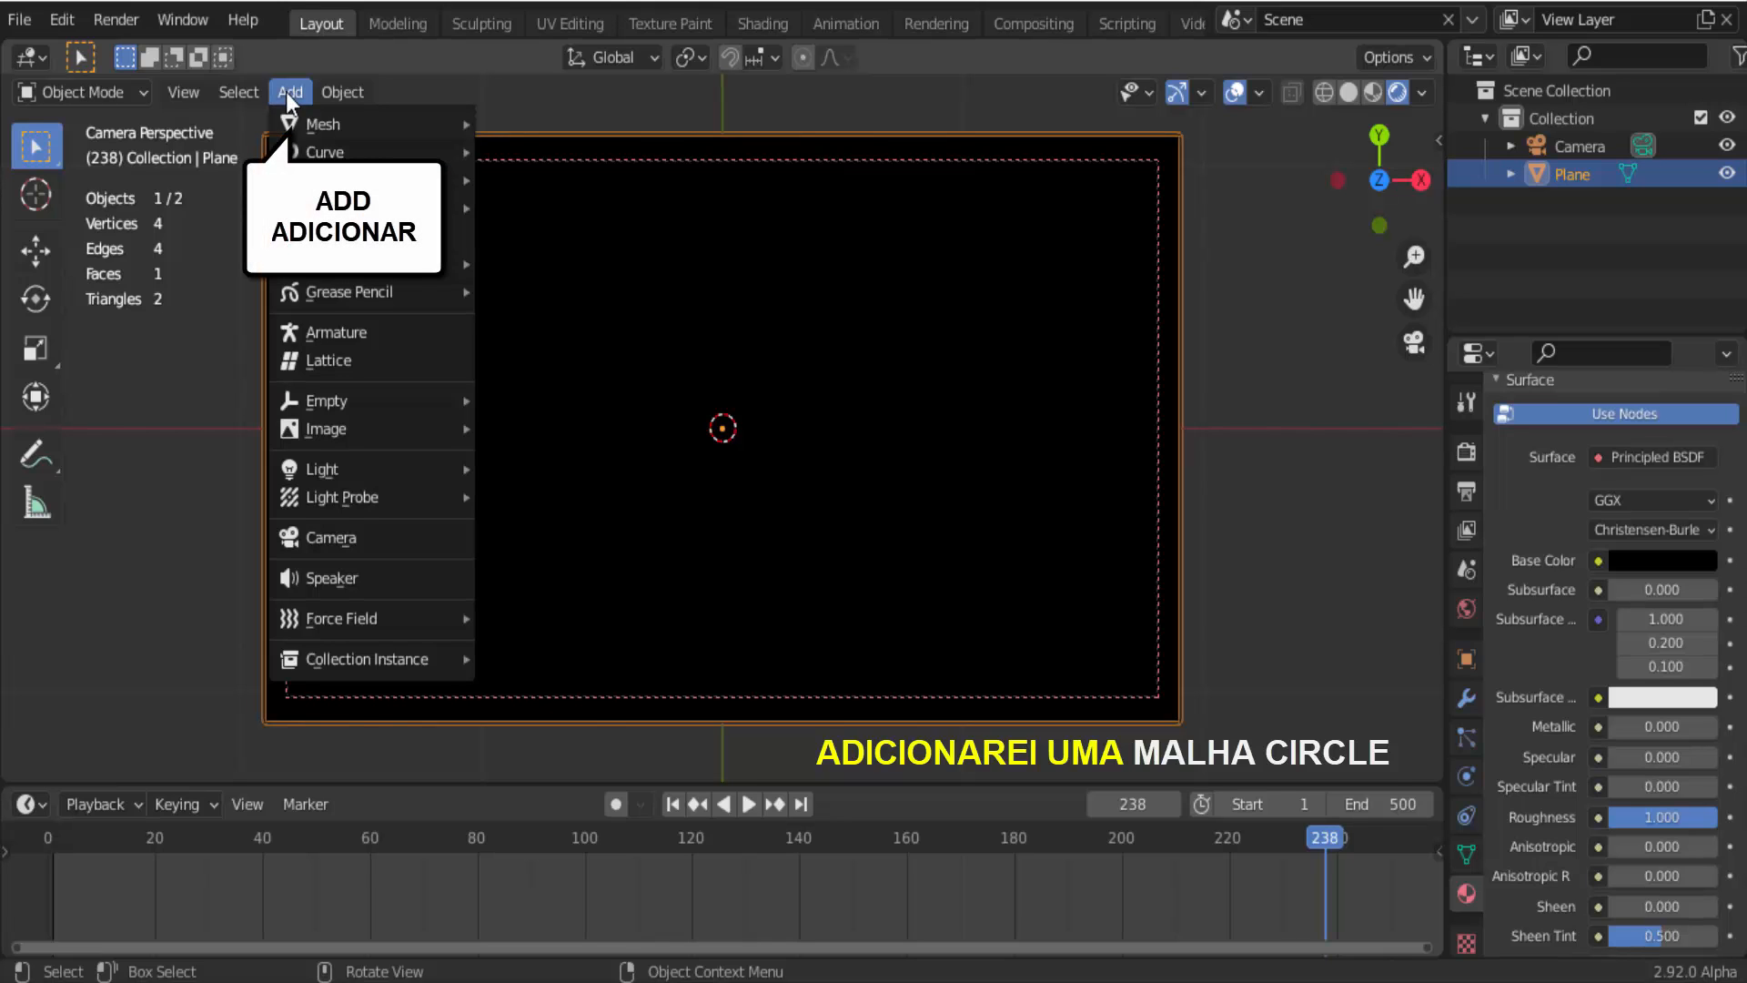
pyautogui.moveTo(298, 120)
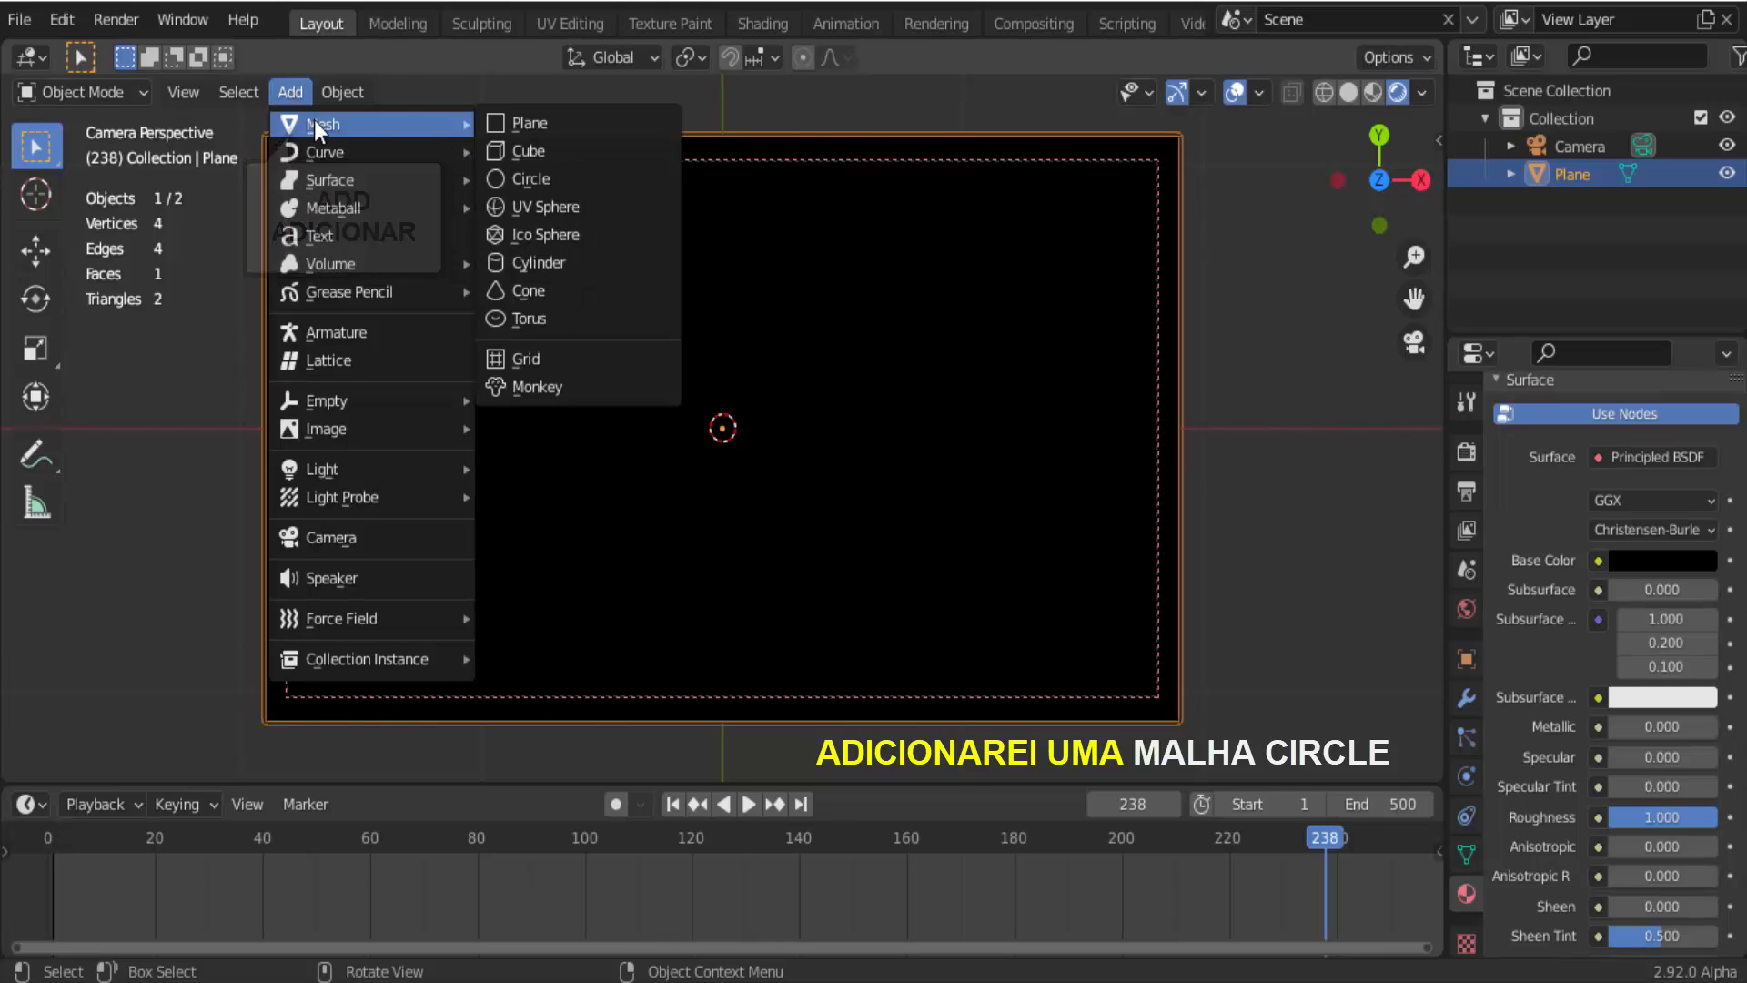
pyautogui.click(528, 178)
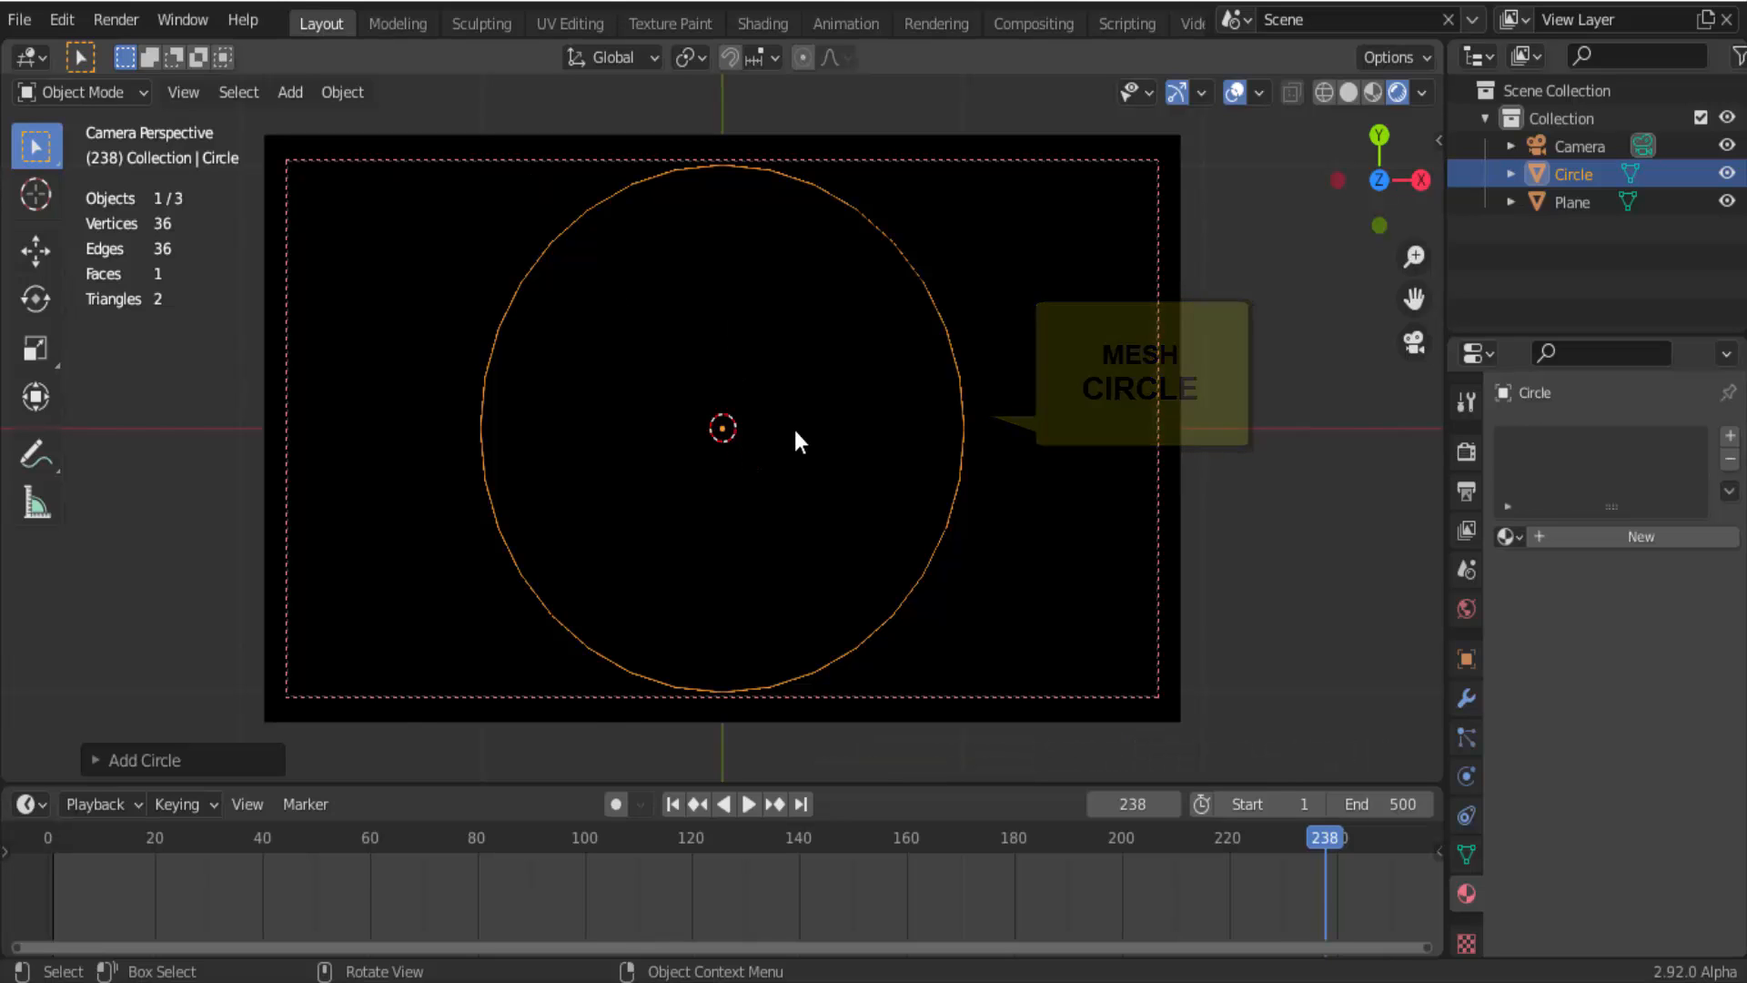
# Raise the circle slightly above the plane along Z in the left orthographic view, and return to the camera view.
pyautogui.click(1338, 181)
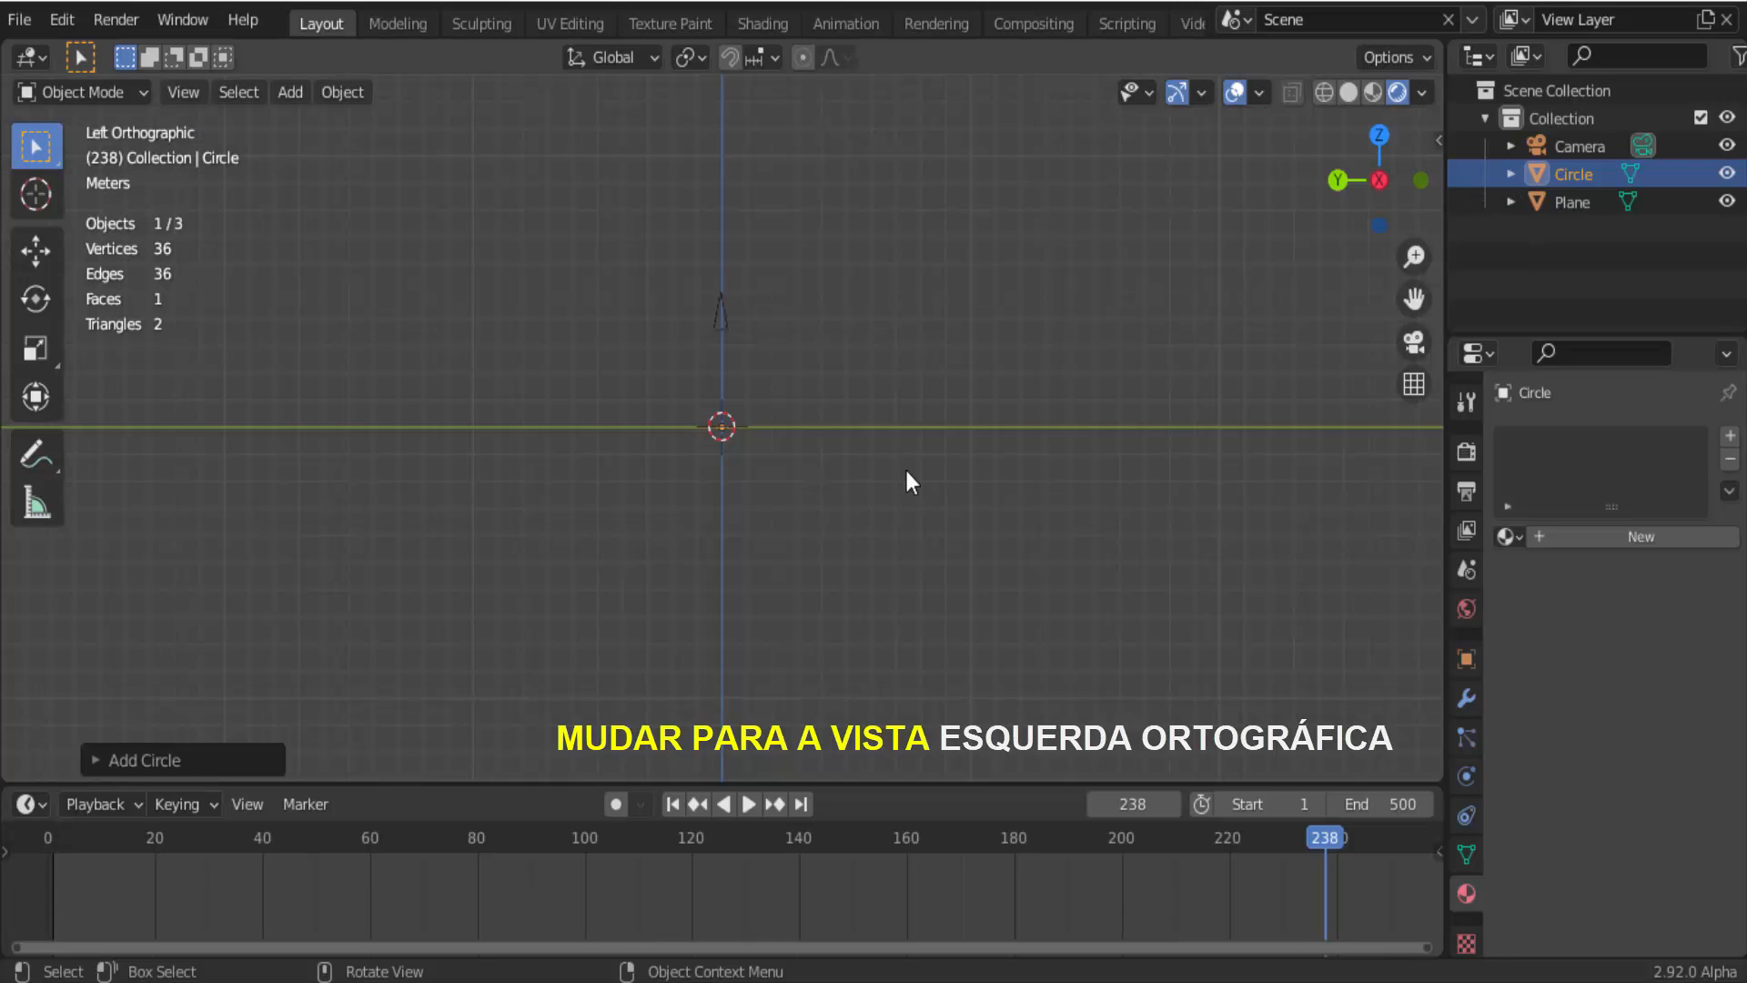
pyautogui.click(39, 249)
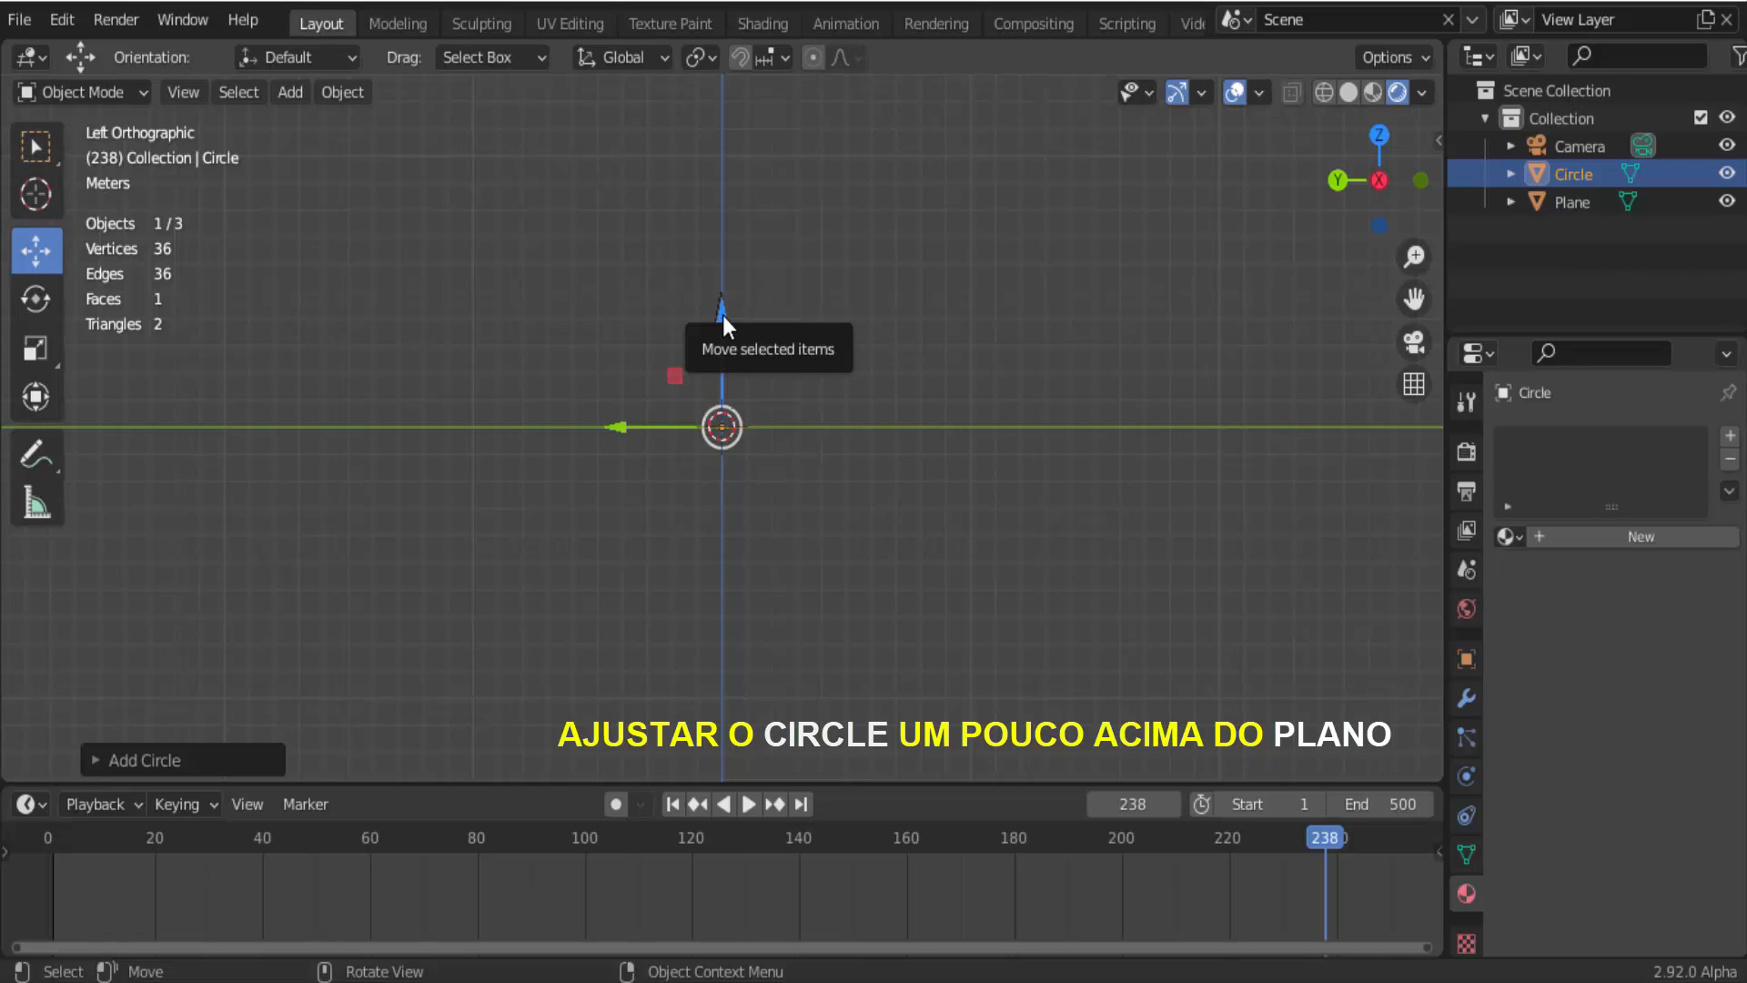
pyautogui.moveTo(723, 309); pyautogui.dragTo(722, 303)
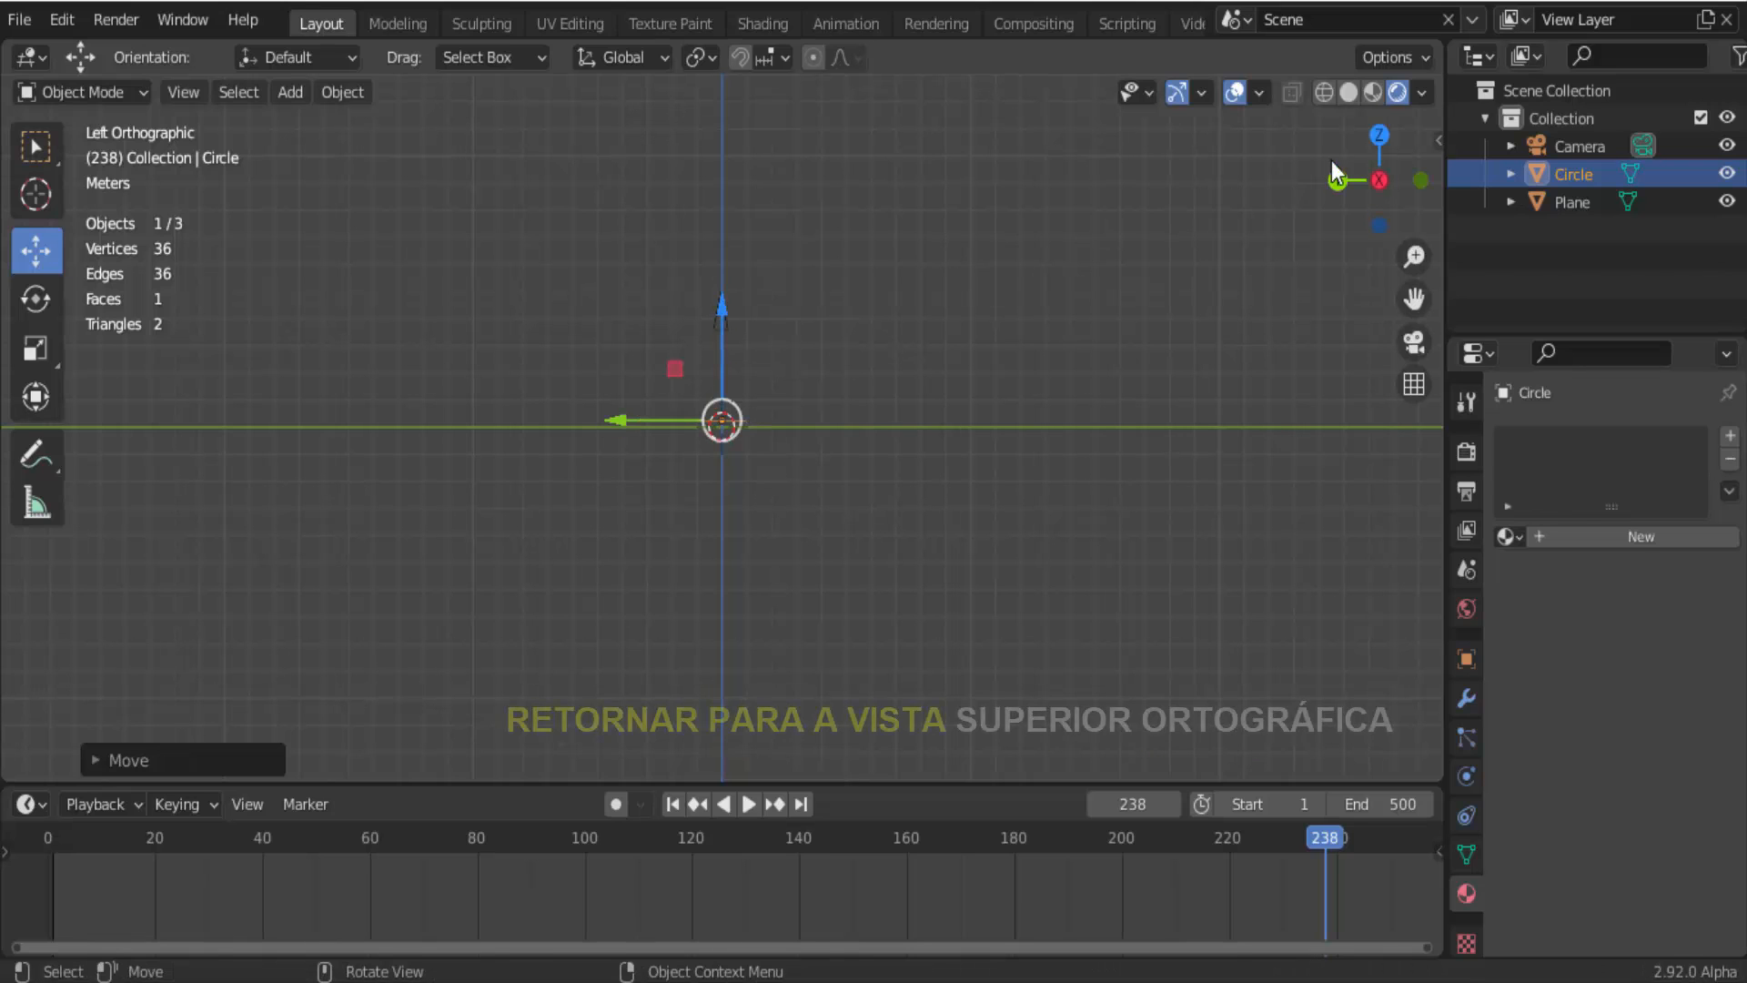
pyautogui.click(1376, 139)
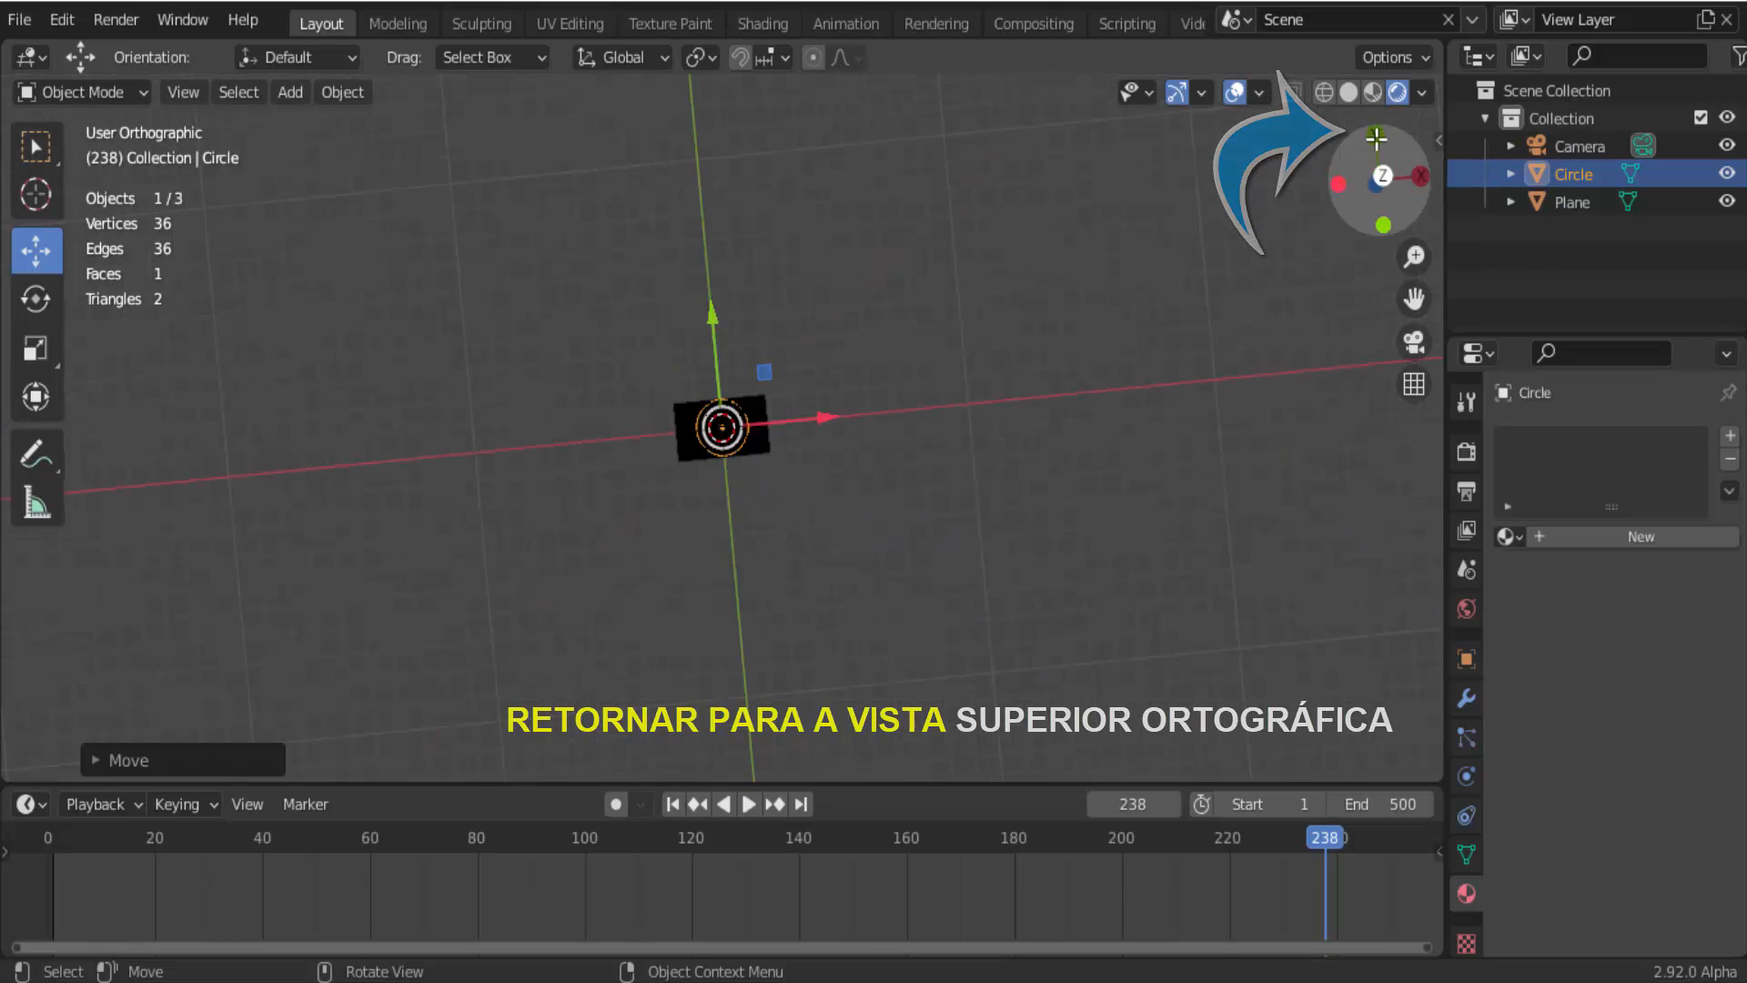
pyautogui.click(1425, 346)
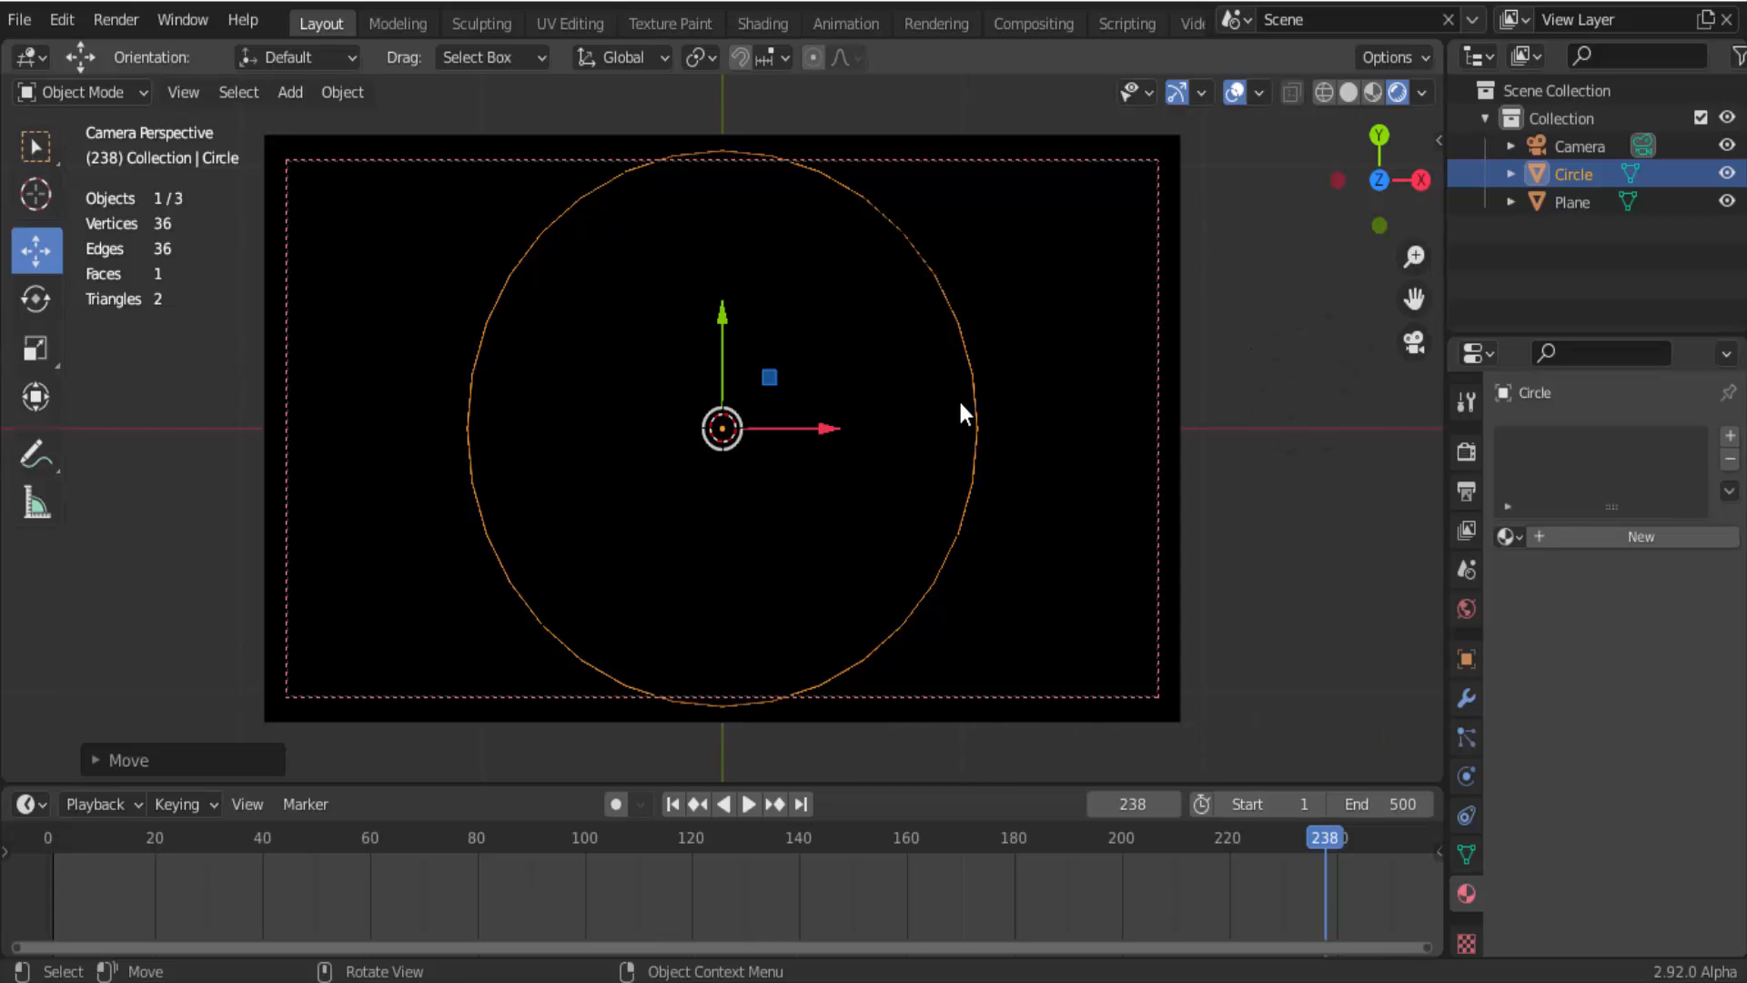
# Fill the circle's outline with a face in Edit Mode and return to Object Mode.
pyautogui.click(102, 94)
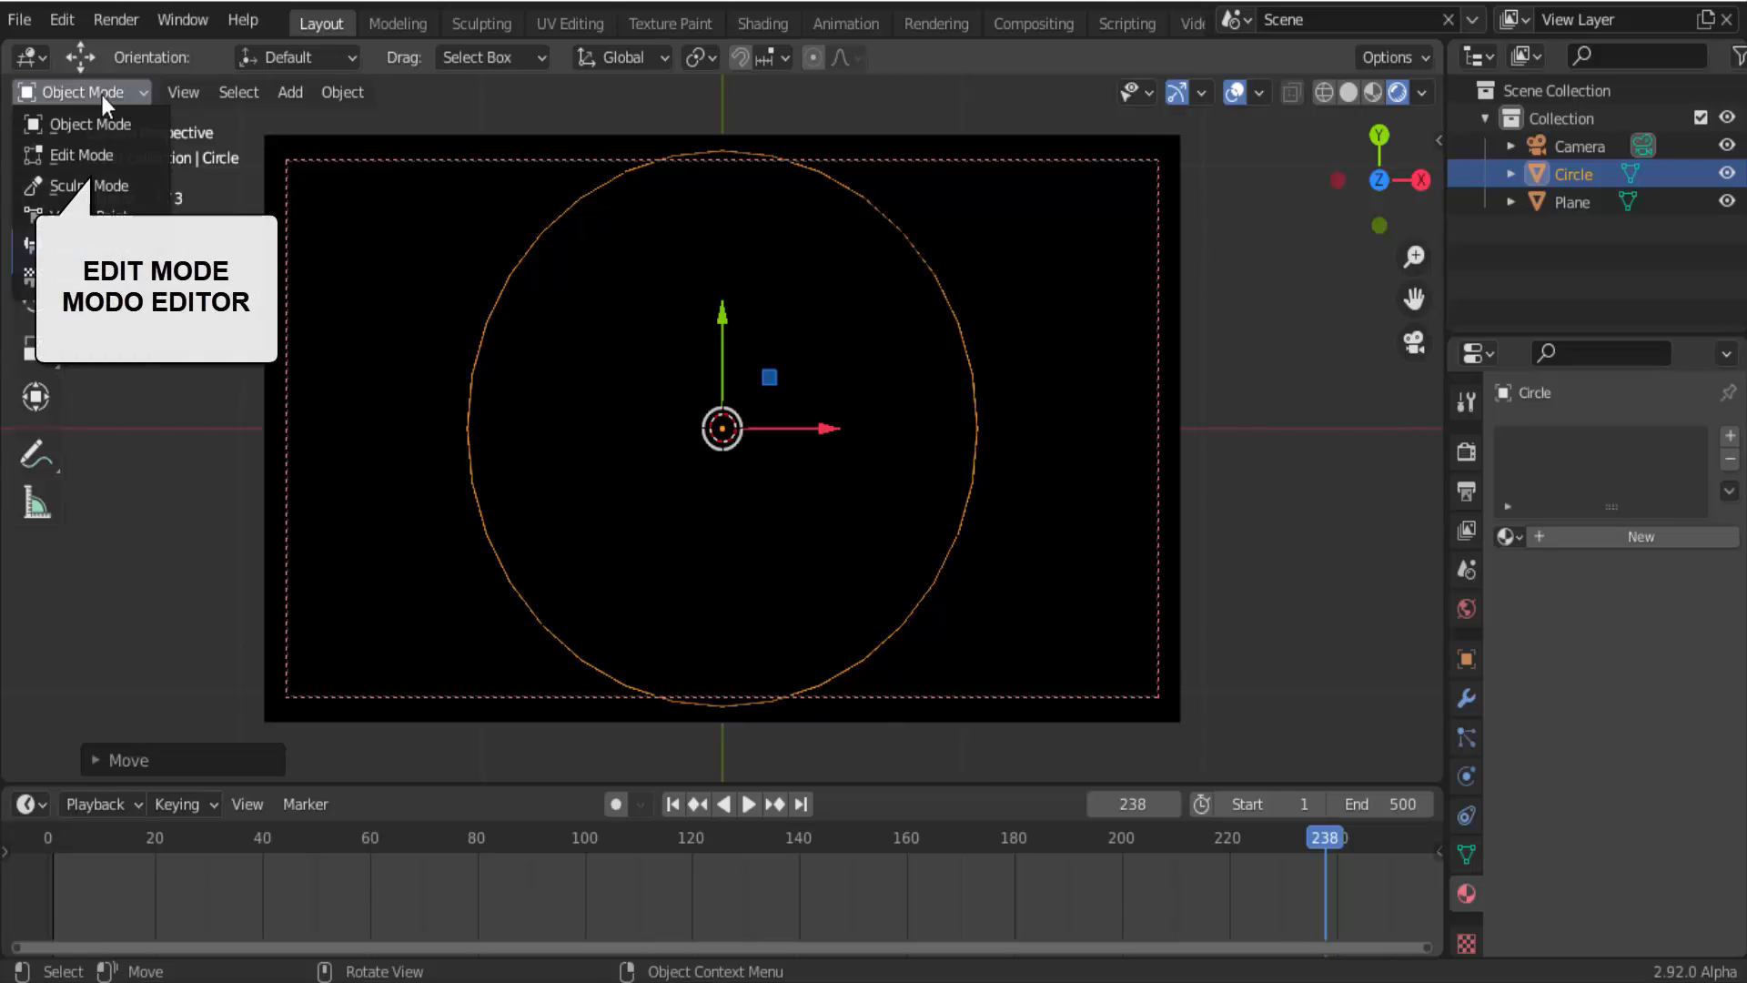
pyautogui.click(90, 155)
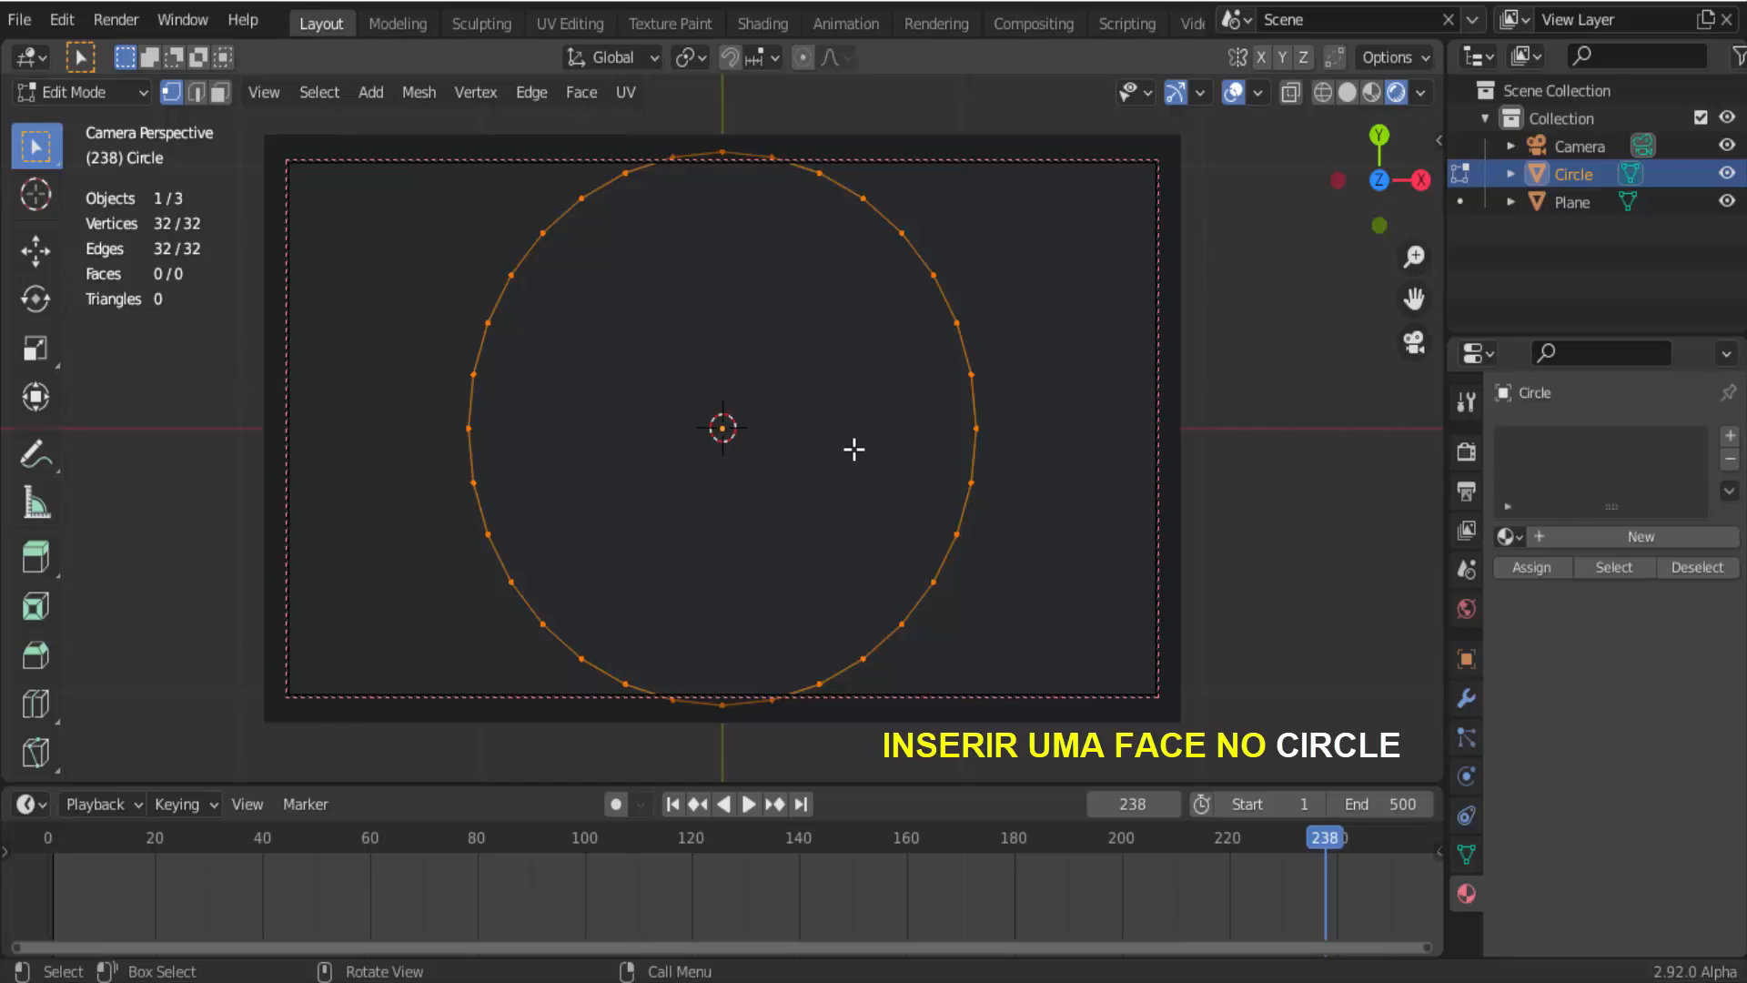
pyautogui.press('f')
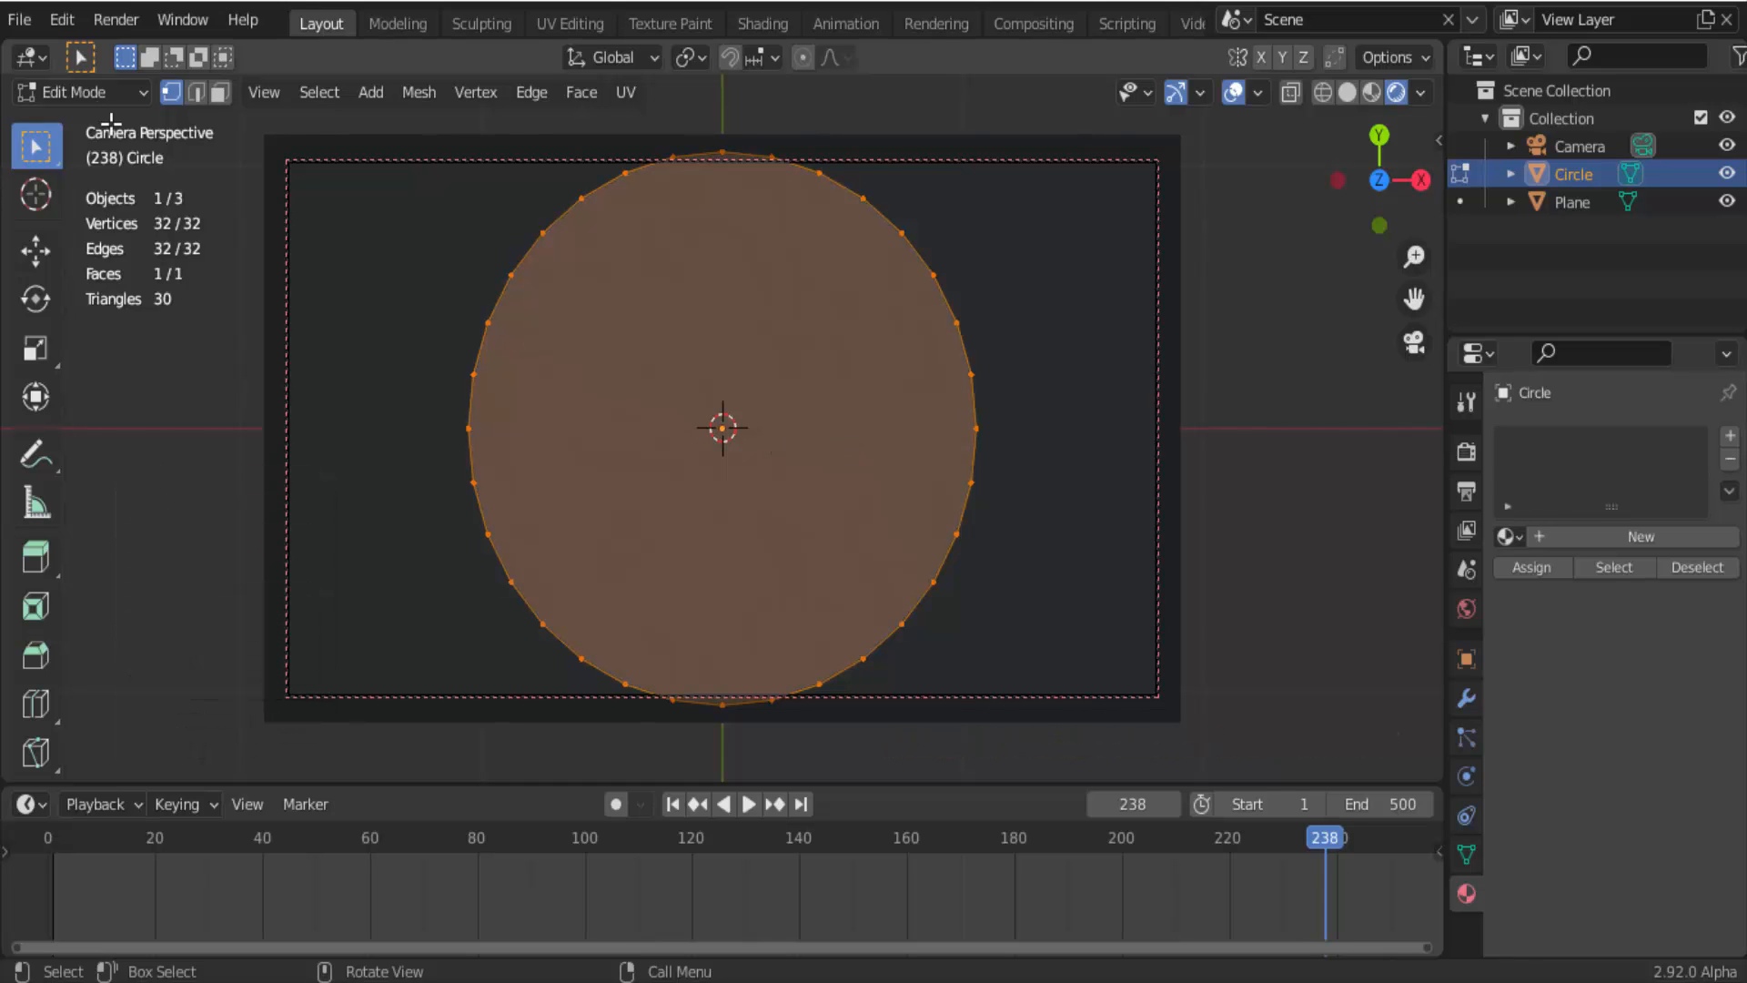
pyautogui.click(84, 91)
pyautogui.click(79, 119)
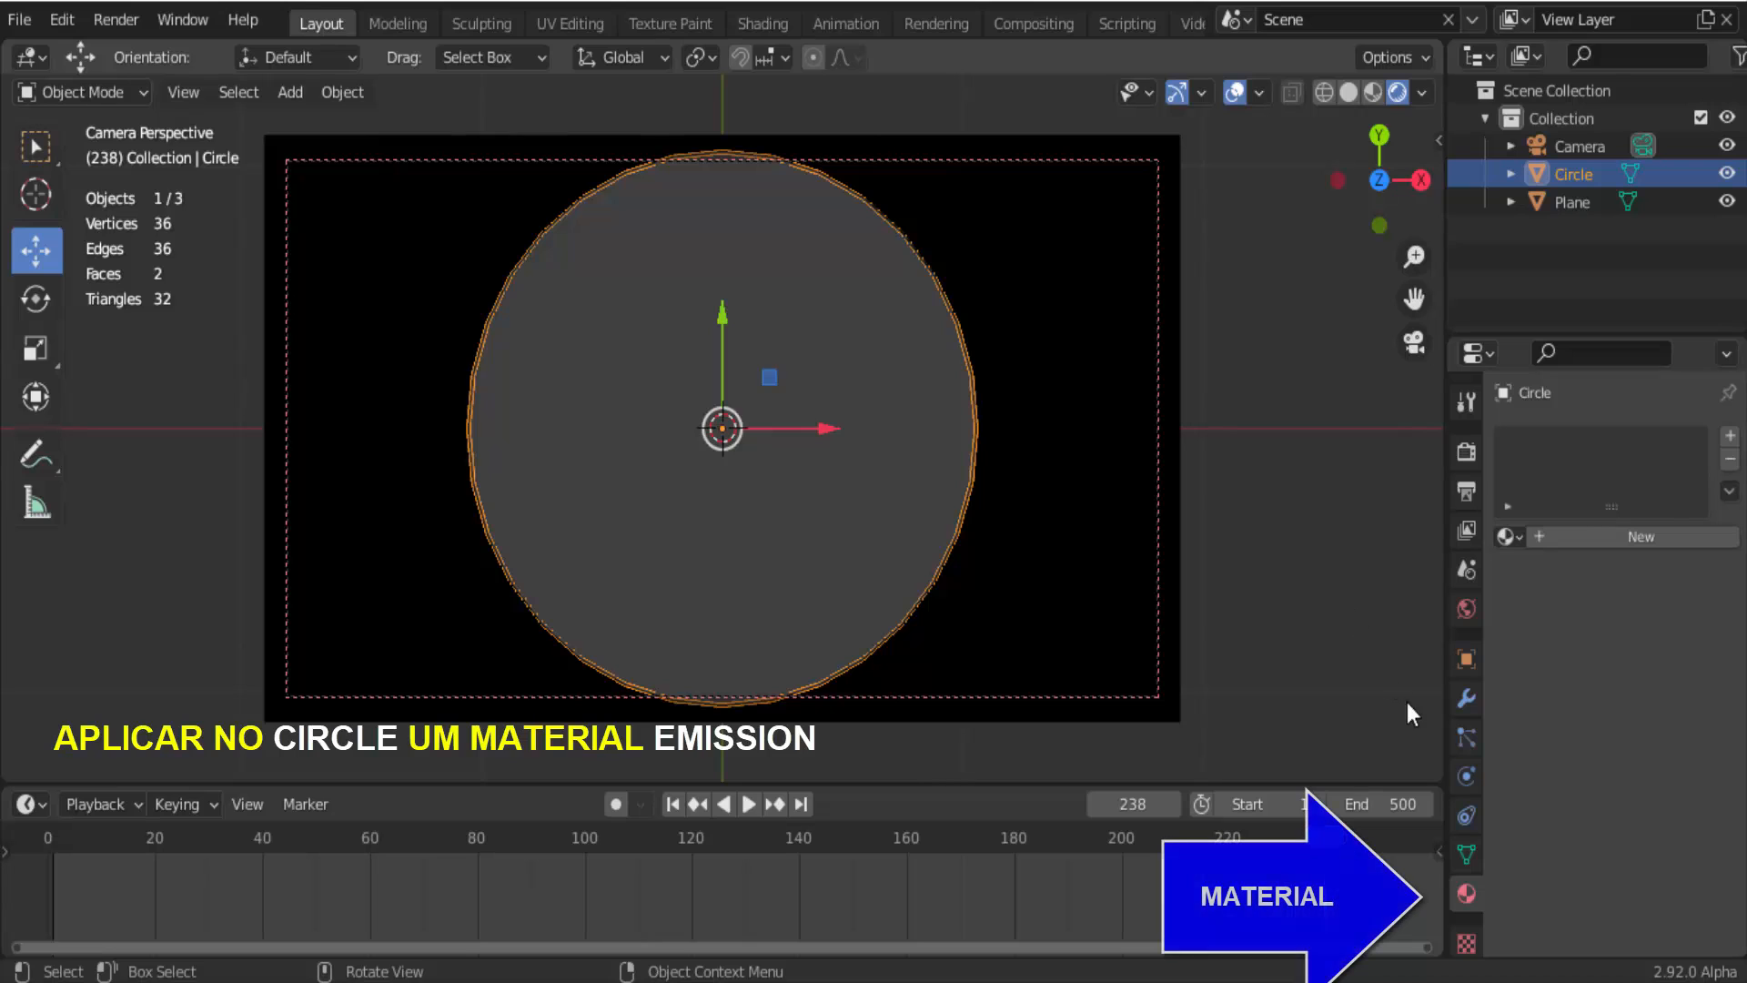
# Create a new material on the circle and change its surface shader to Emission.
pyautogui.click(1652, 536)
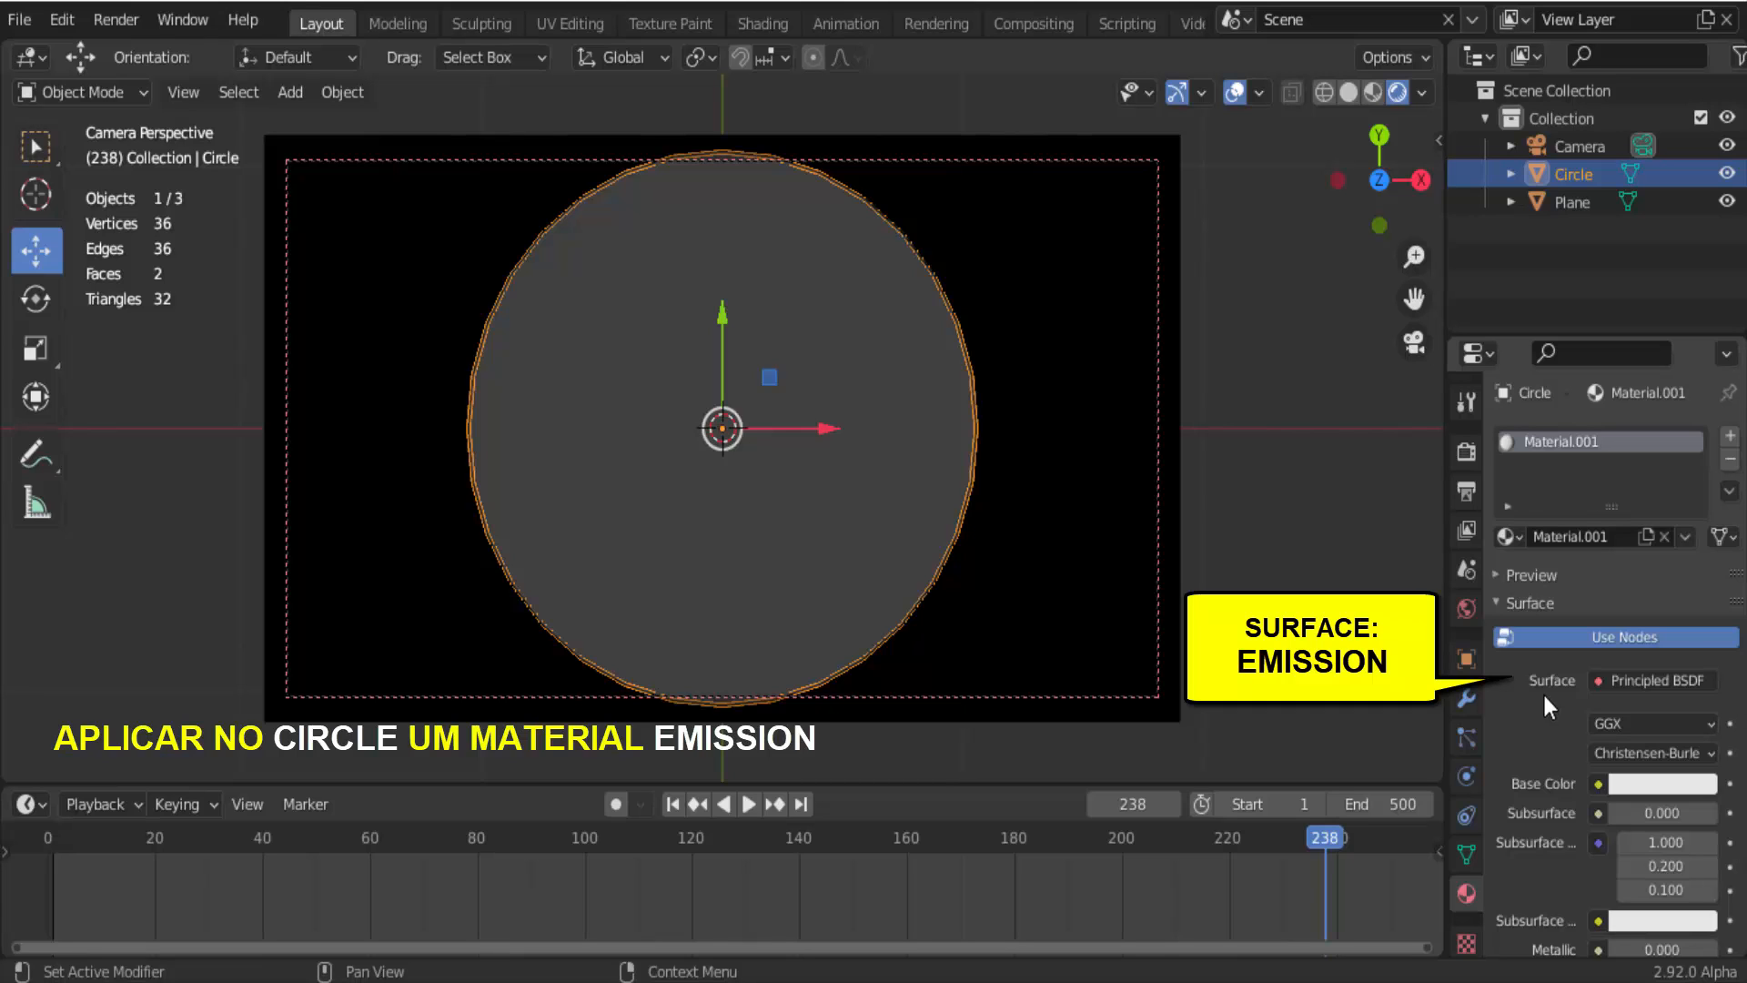
pyautogui.click(1602, 679)
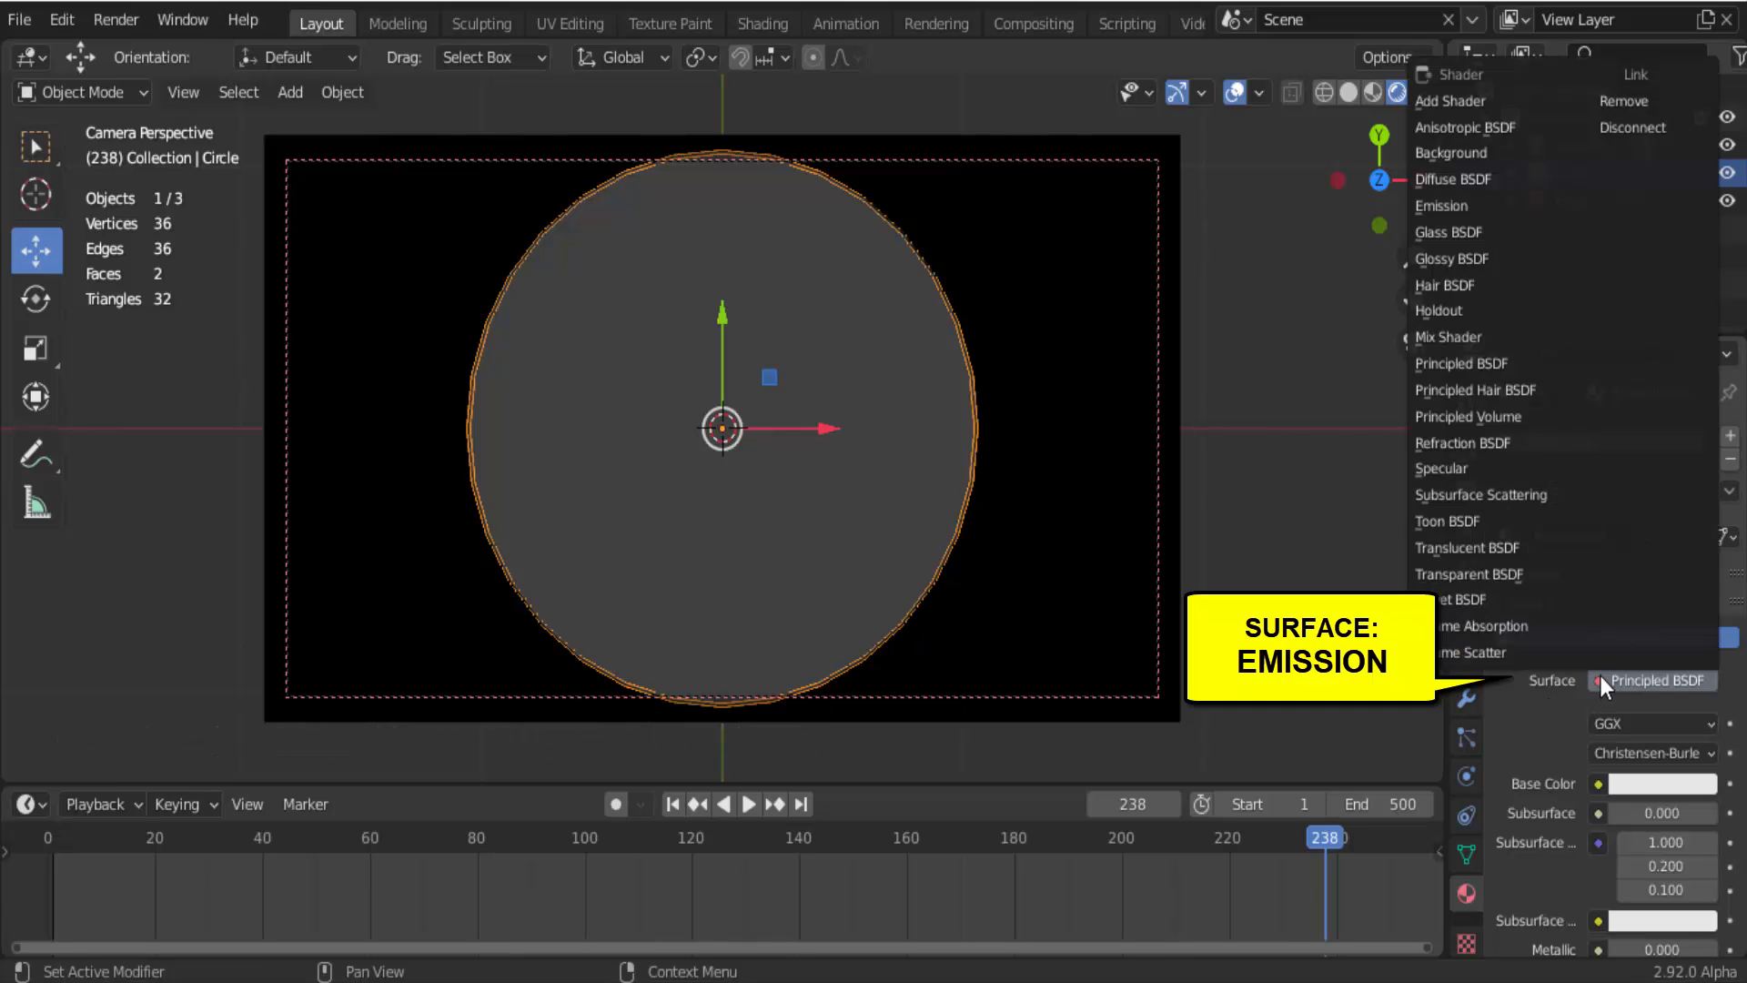
pyautogui.click(1492, 205)
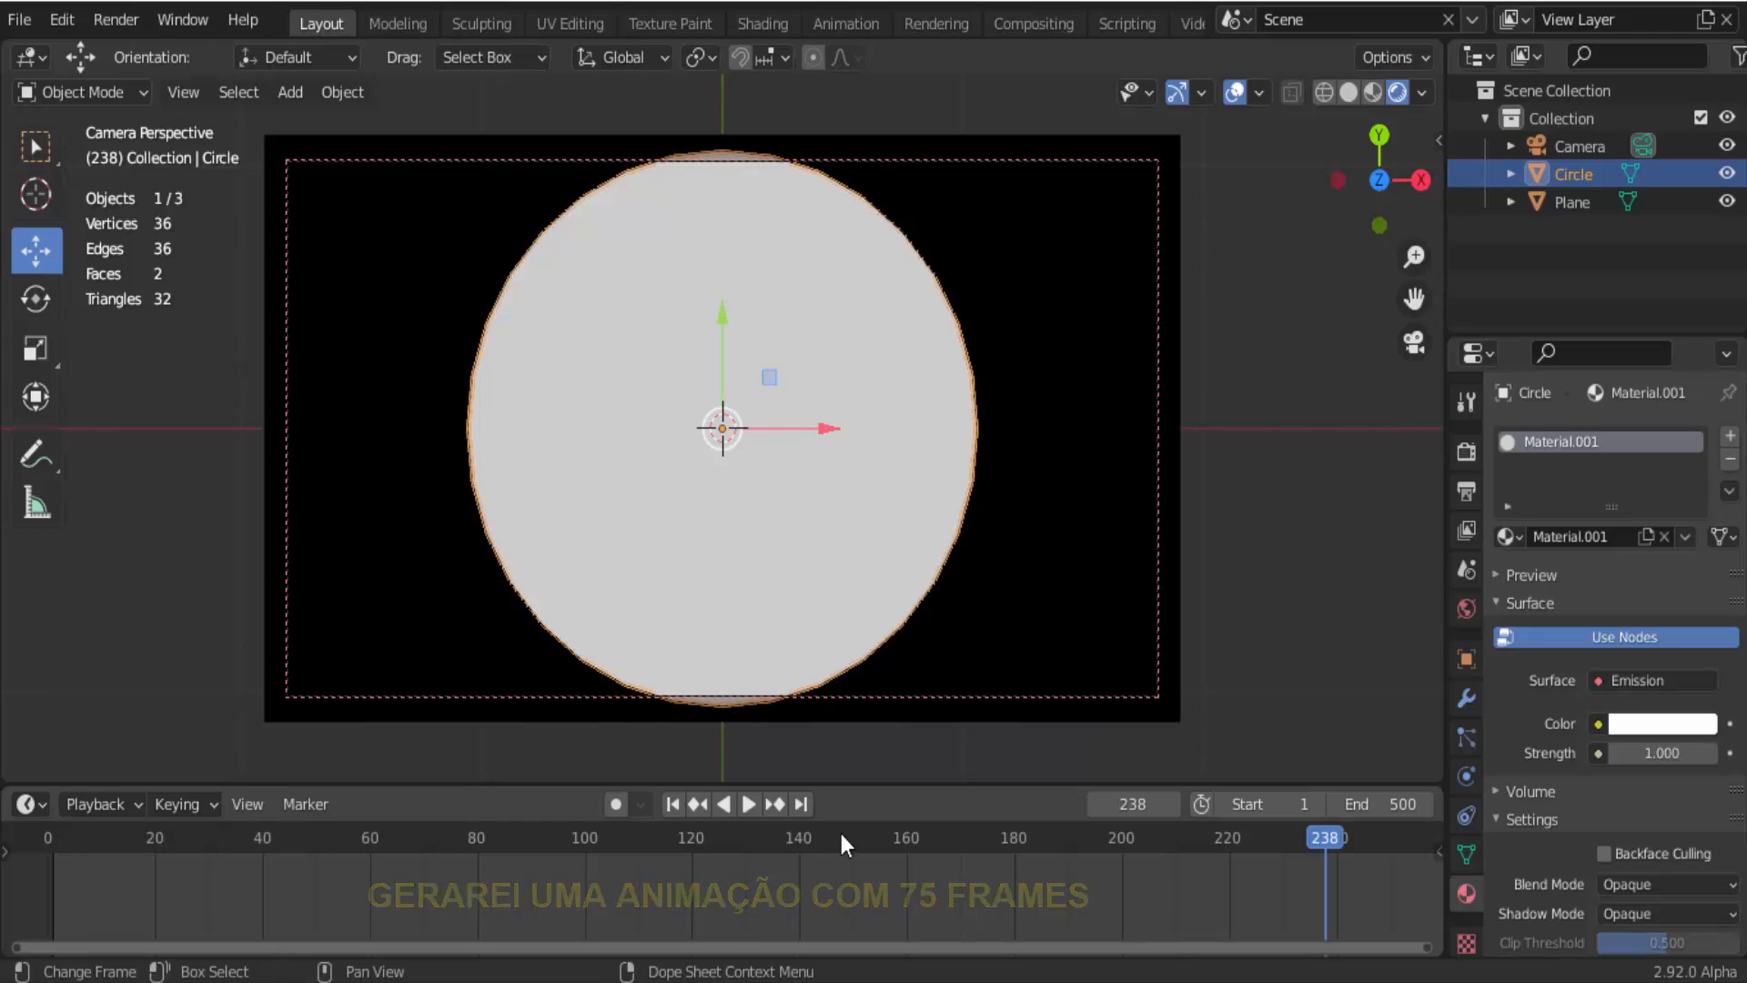
# Set the animation's end frame to 75.
pyautogui.click(1408, 807)
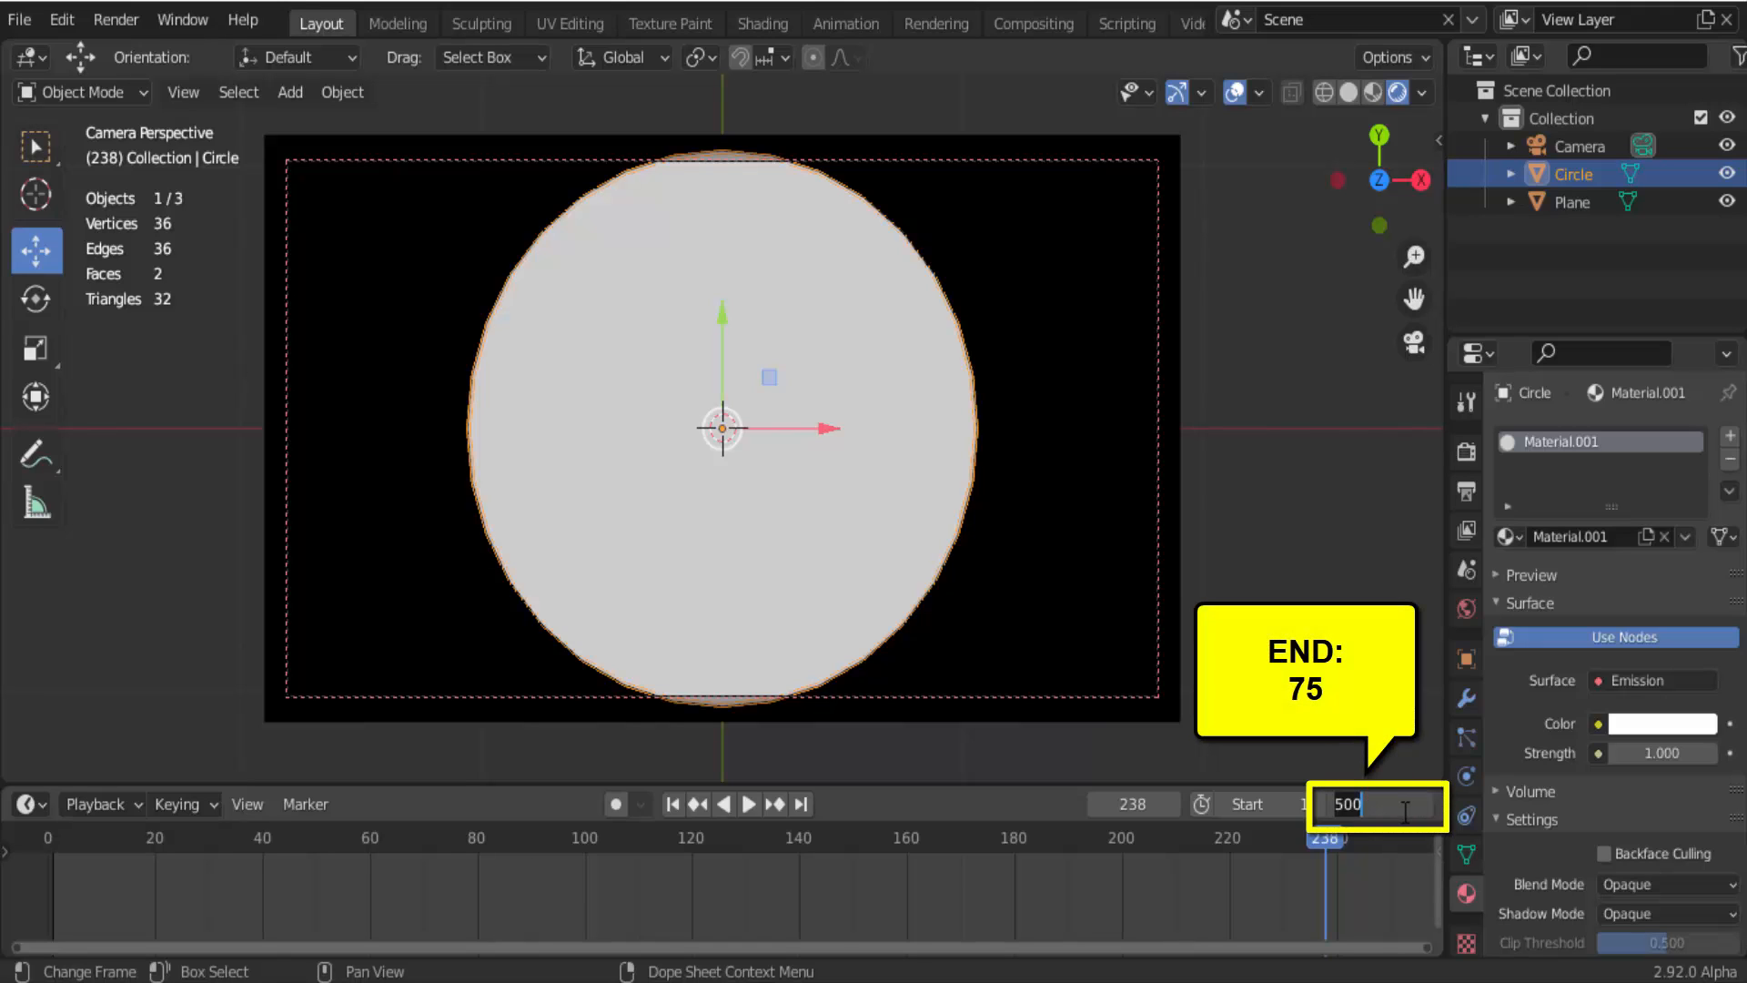
pyautogui.write('75')
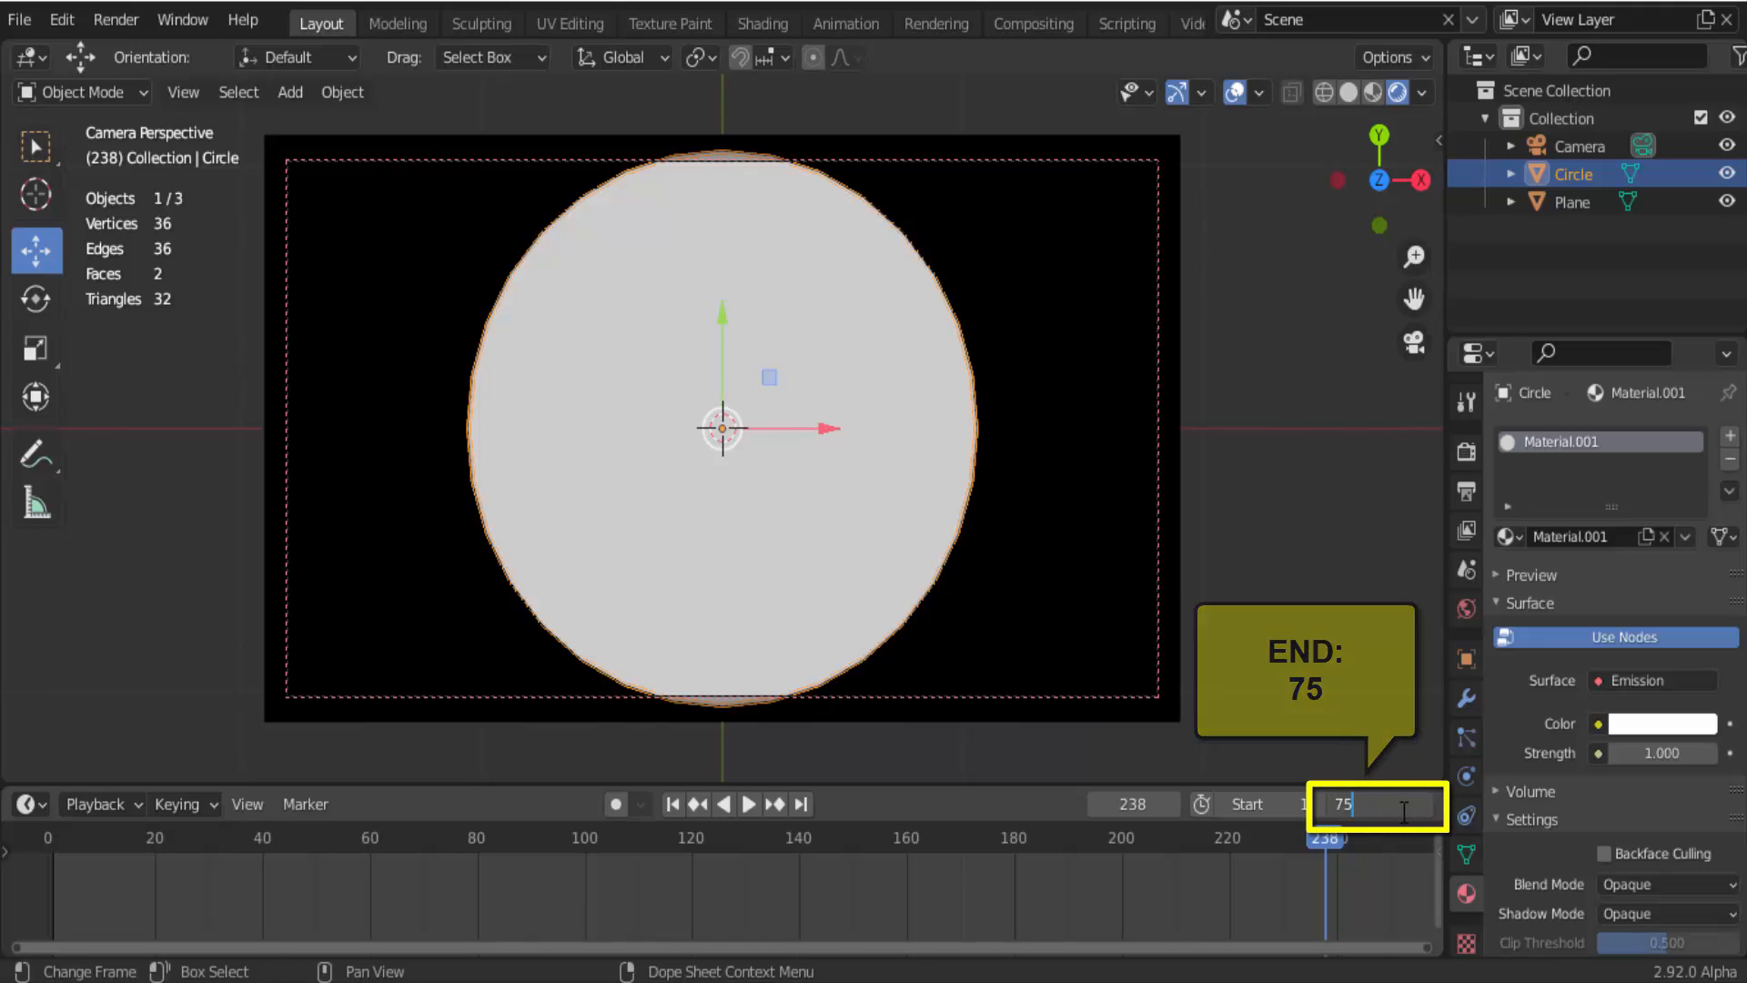
pyautogui.press('Return')
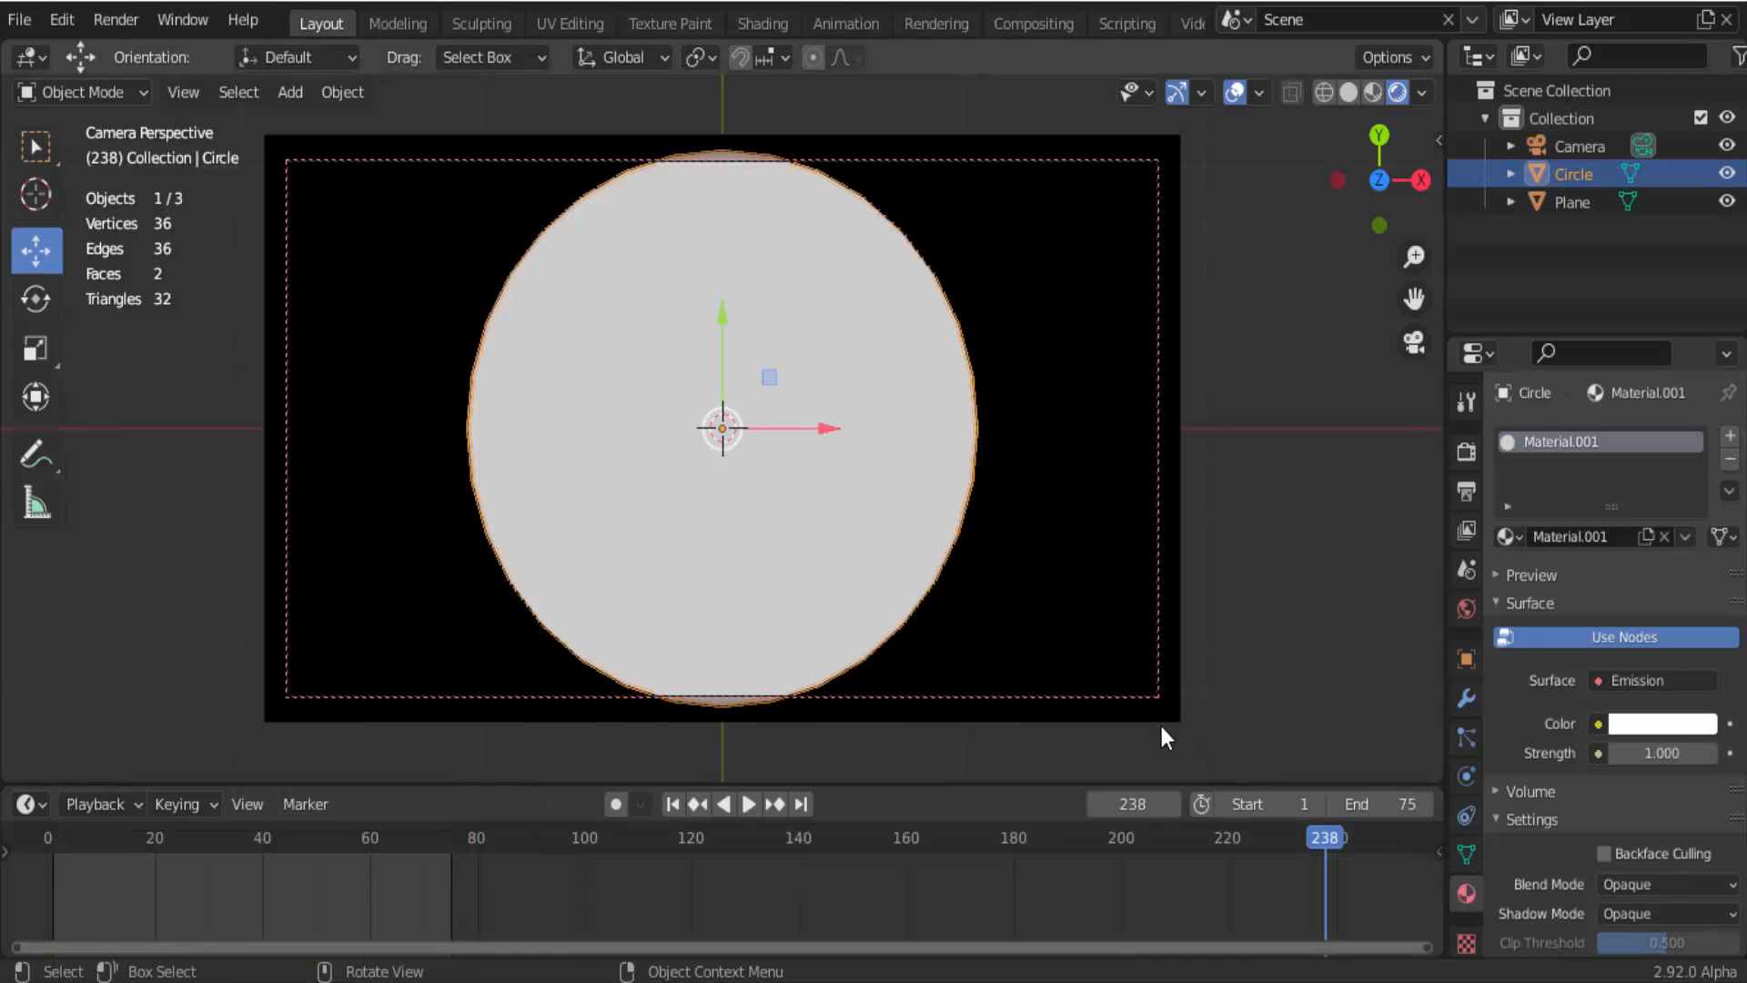
# At frame 74, scale the circle up until it covers the whole camera frame and insert a Location, Rotation & Scale keyframe.
pyautogui.click(444, 844)
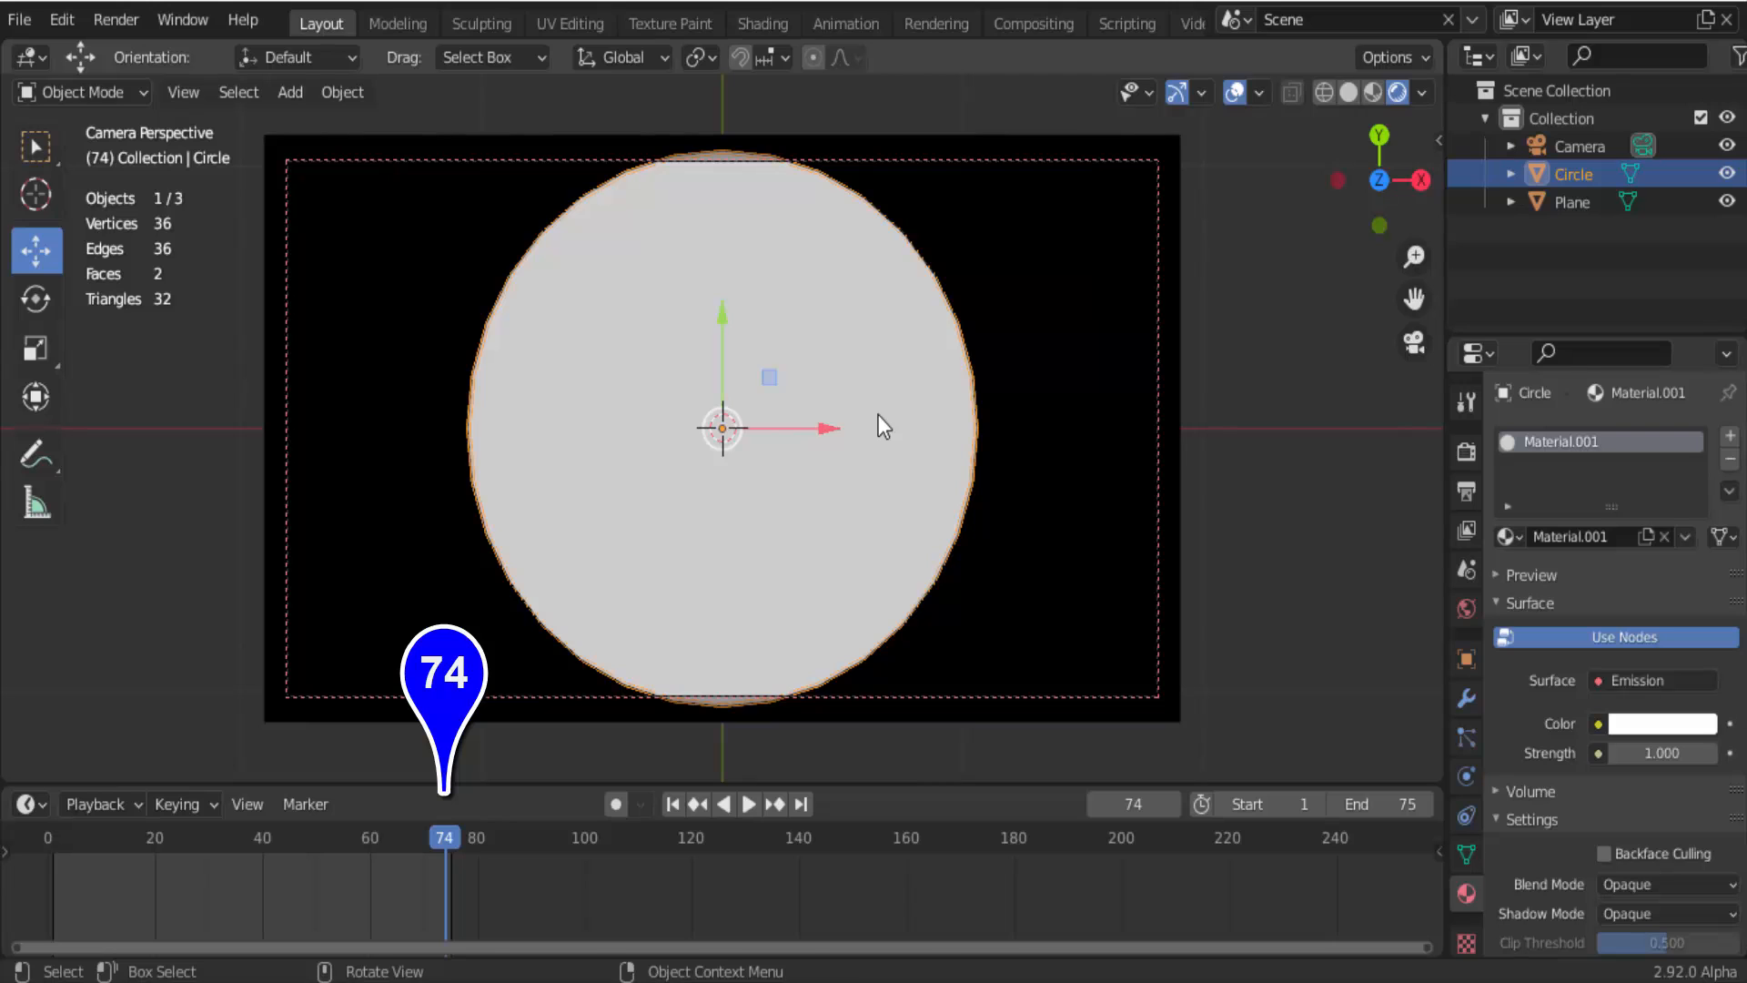
pyautogui.press('s')
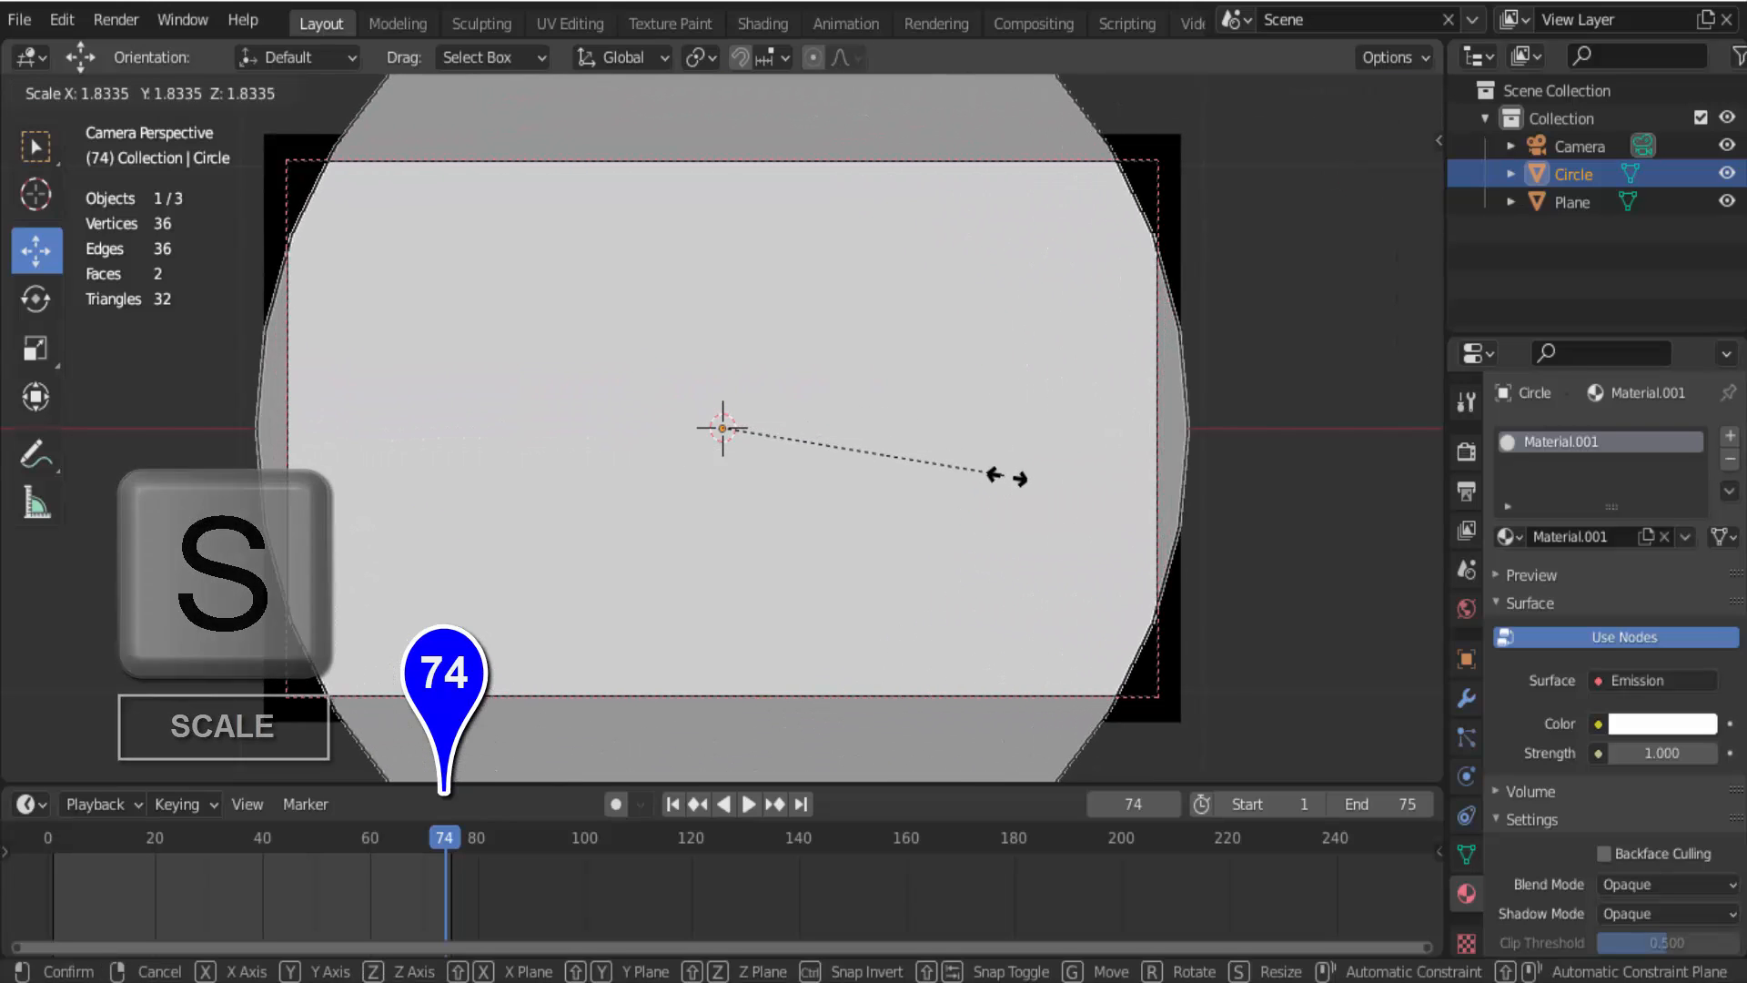
pyautogui.click(1068, 484)
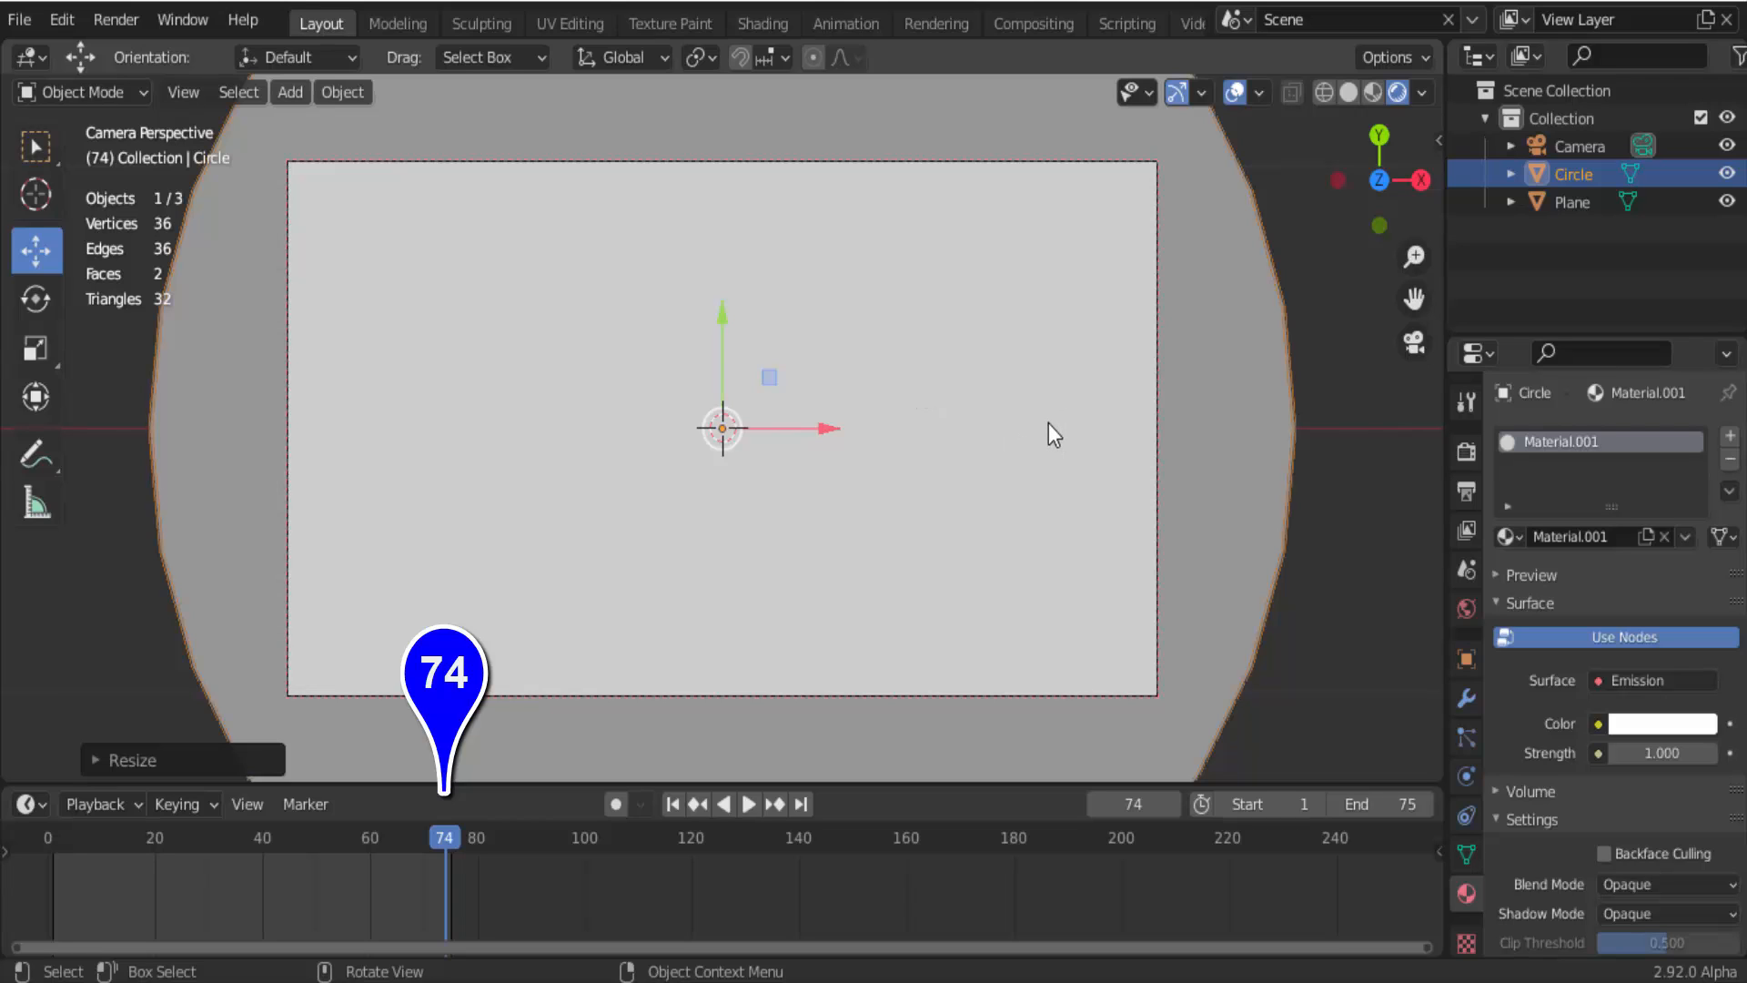
pyautogui.press('i')
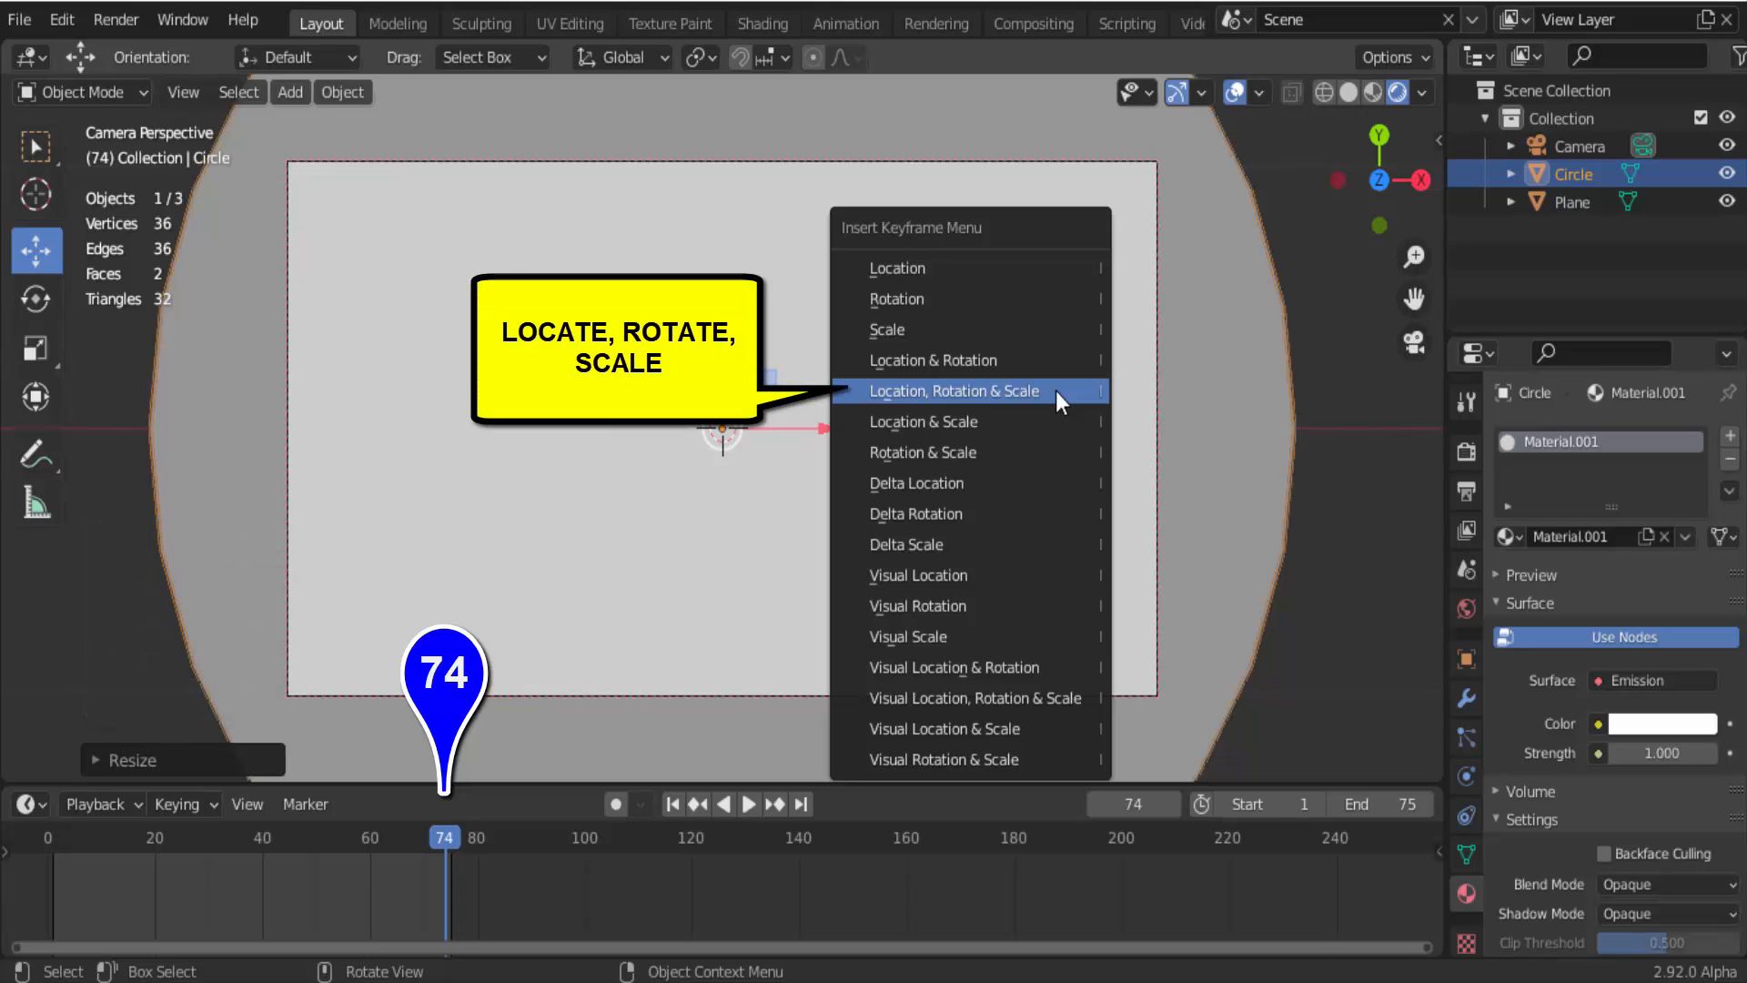
pyautogui.click(1055, 390)
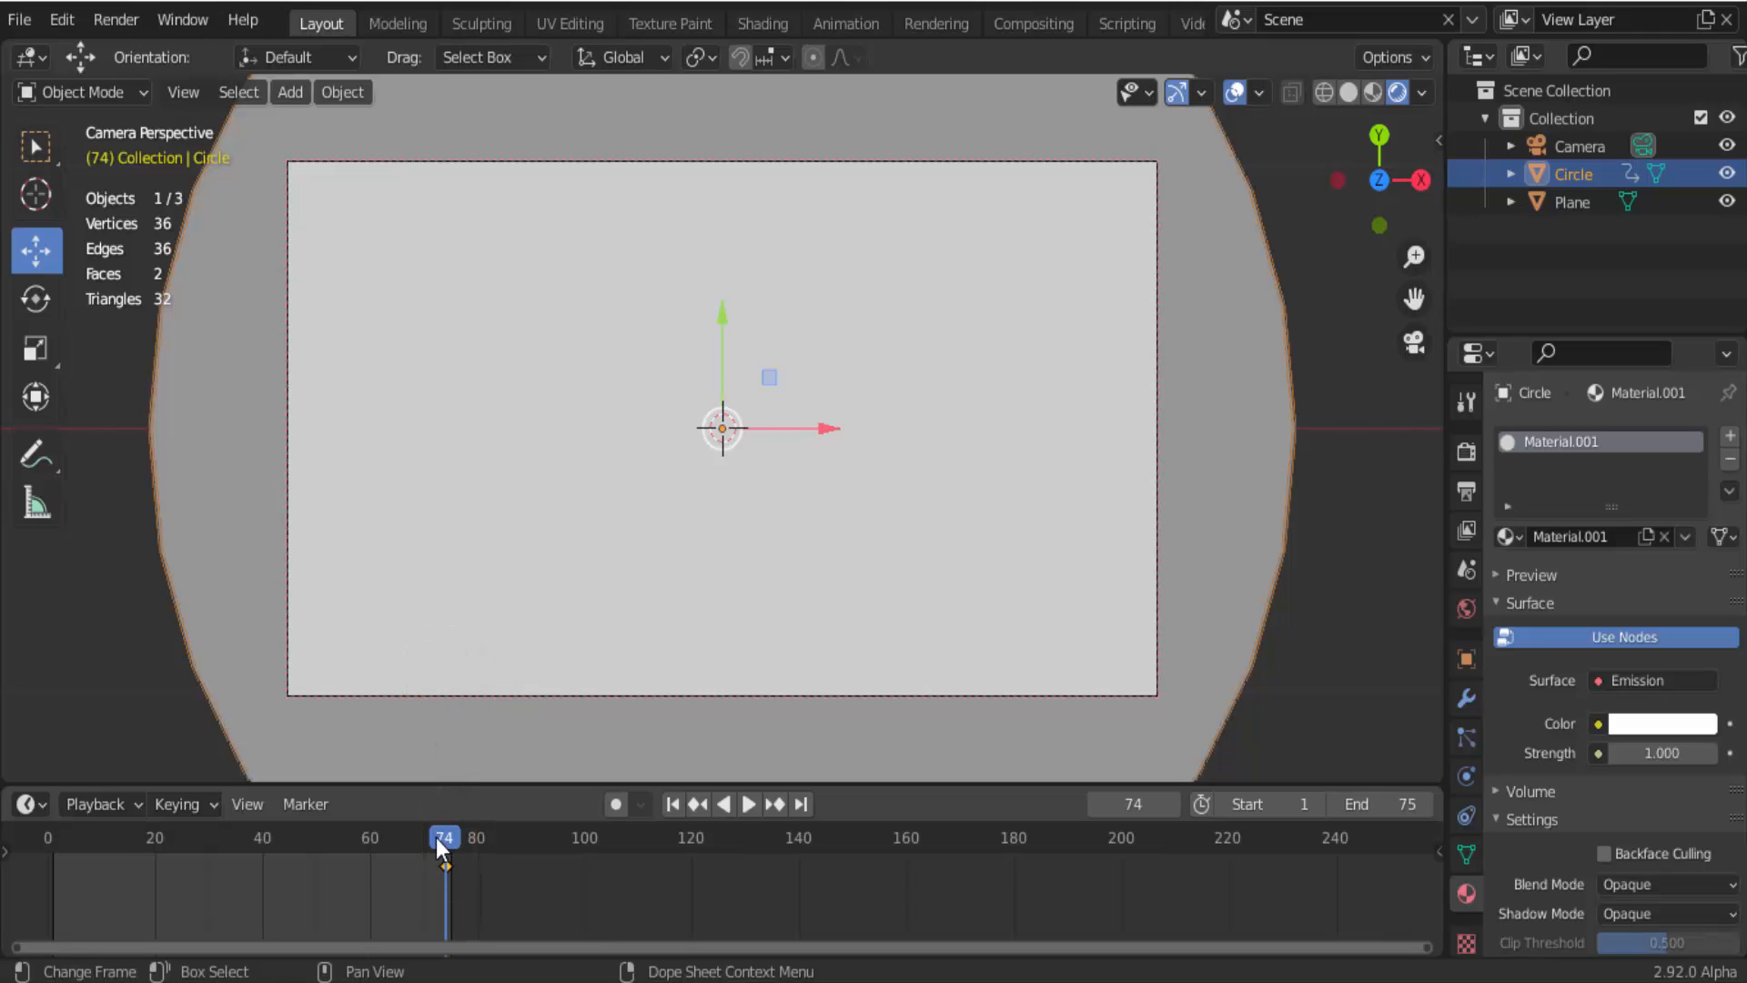
# At frame 1, keyframe the circle's Location, Rotation & Scale with its scale set to 0, and play the animation.
pyautogui.moveTo(437, 839); pyautogui.dragTo(53, 865)
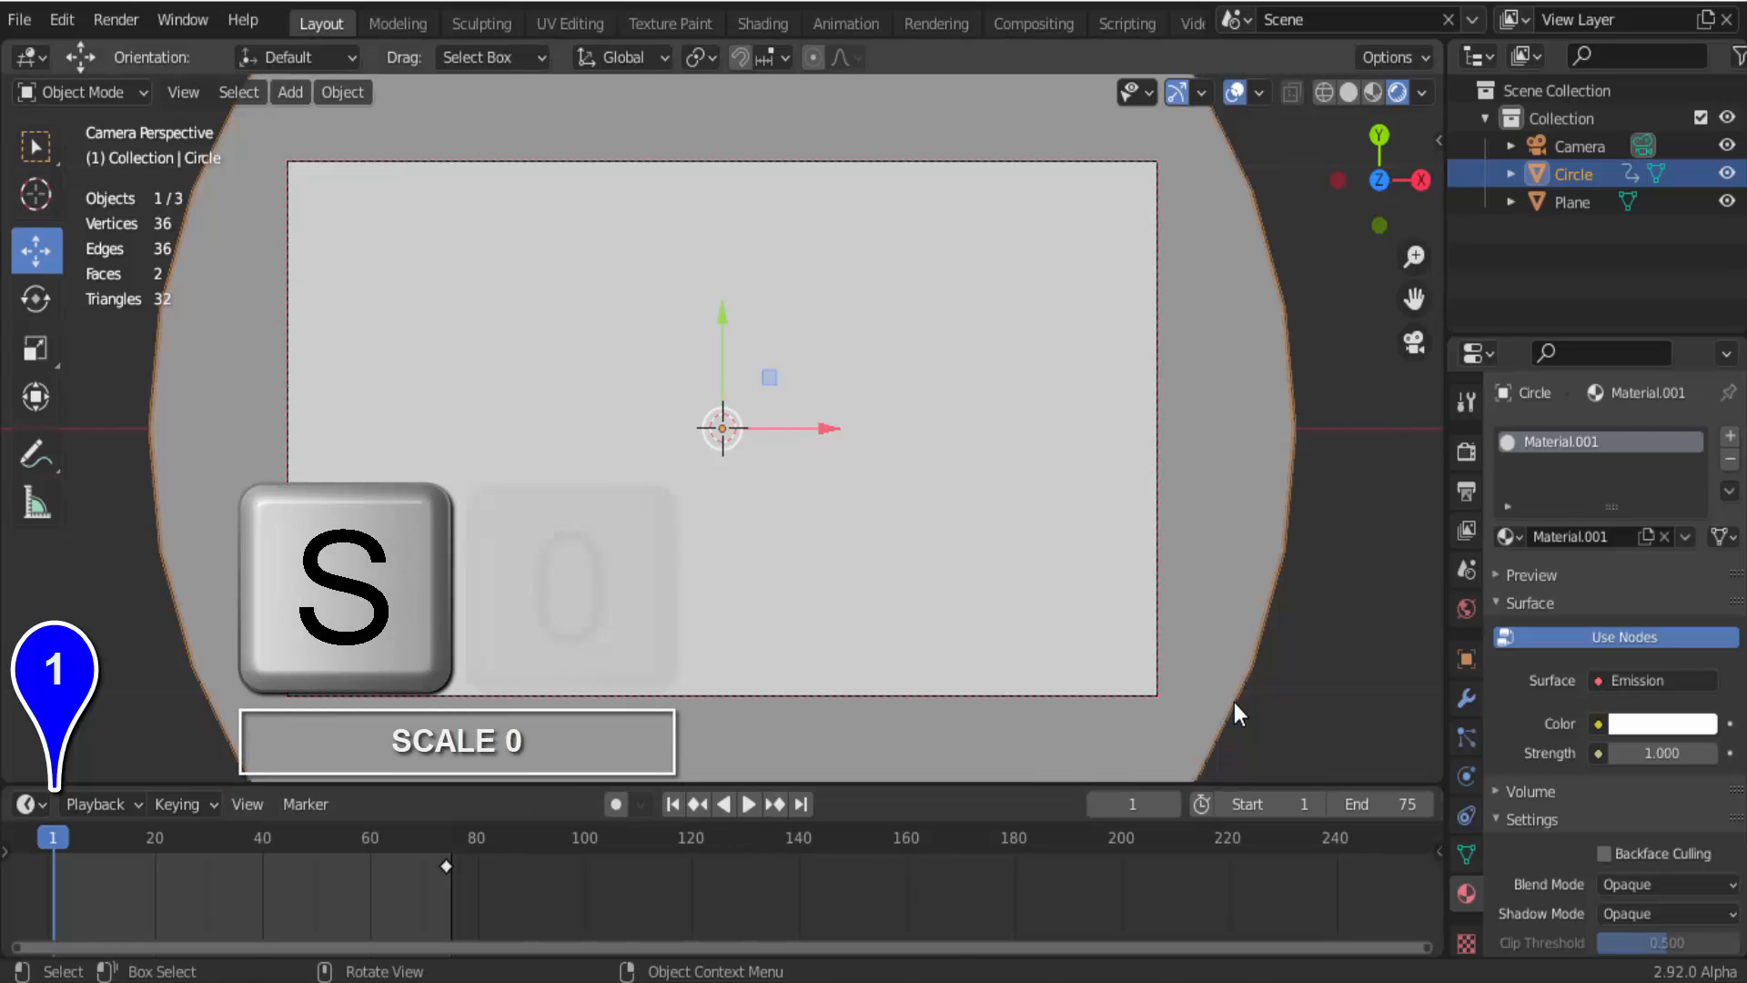
pyautogui.press('s')
pyautogui.press('0')
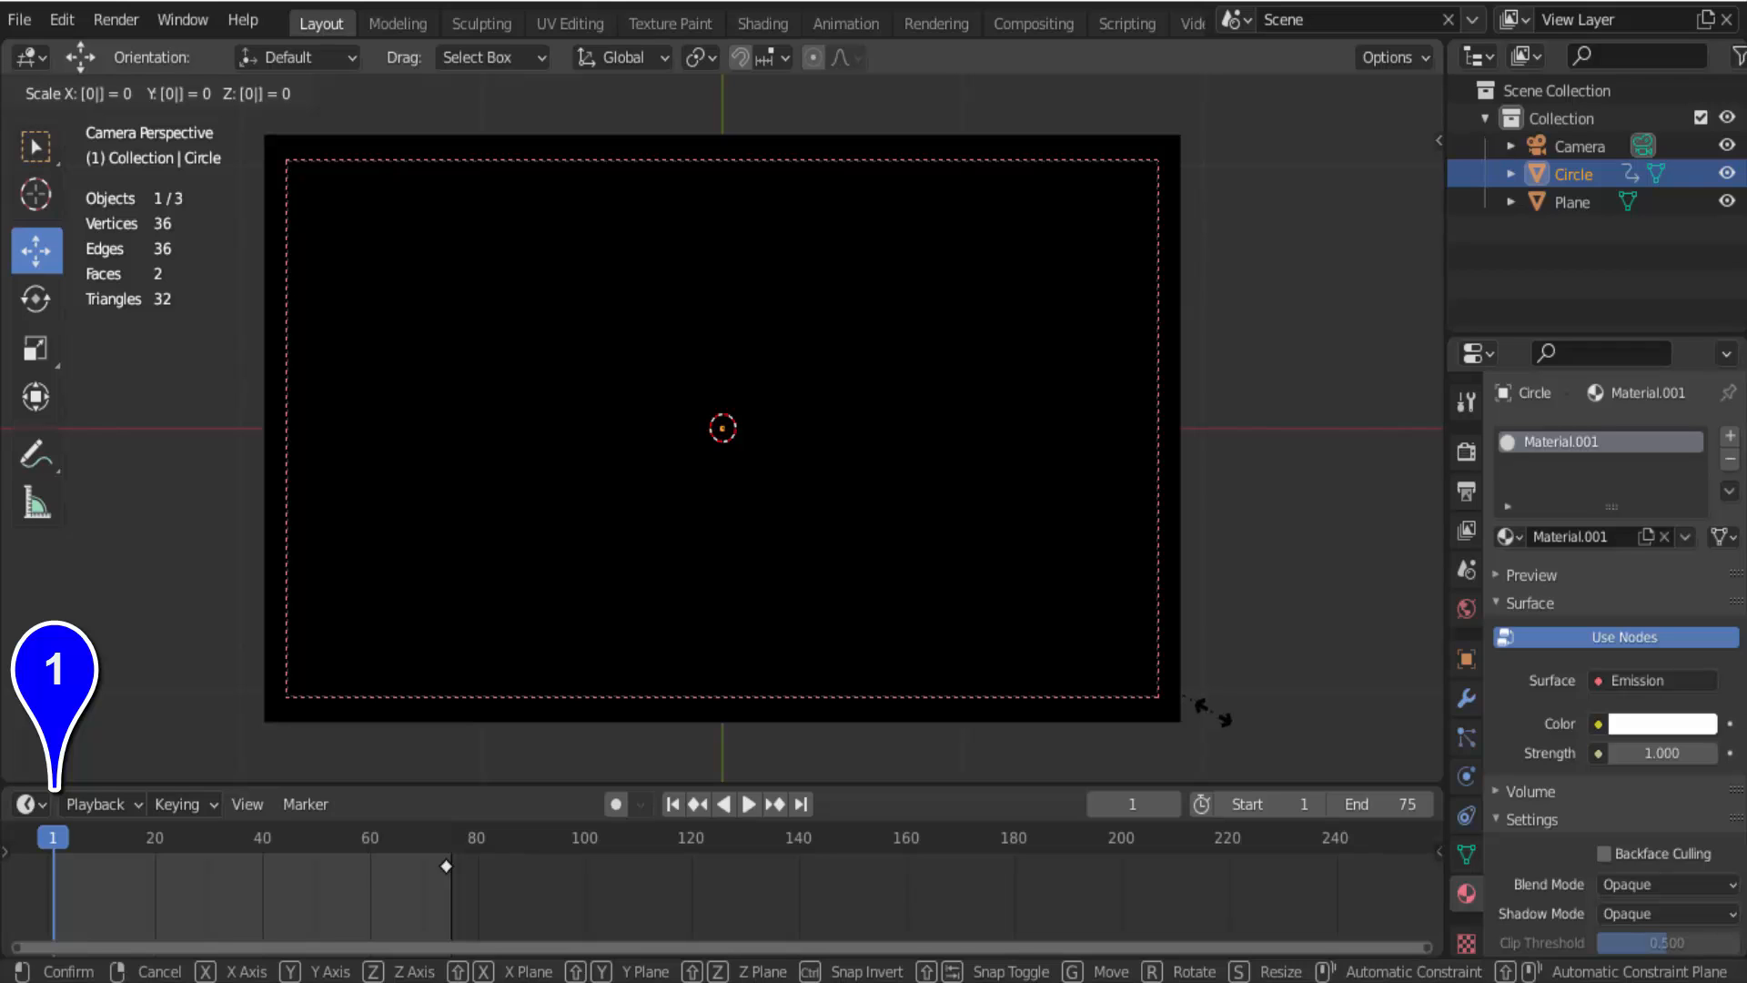
pyautogui.press('Return')
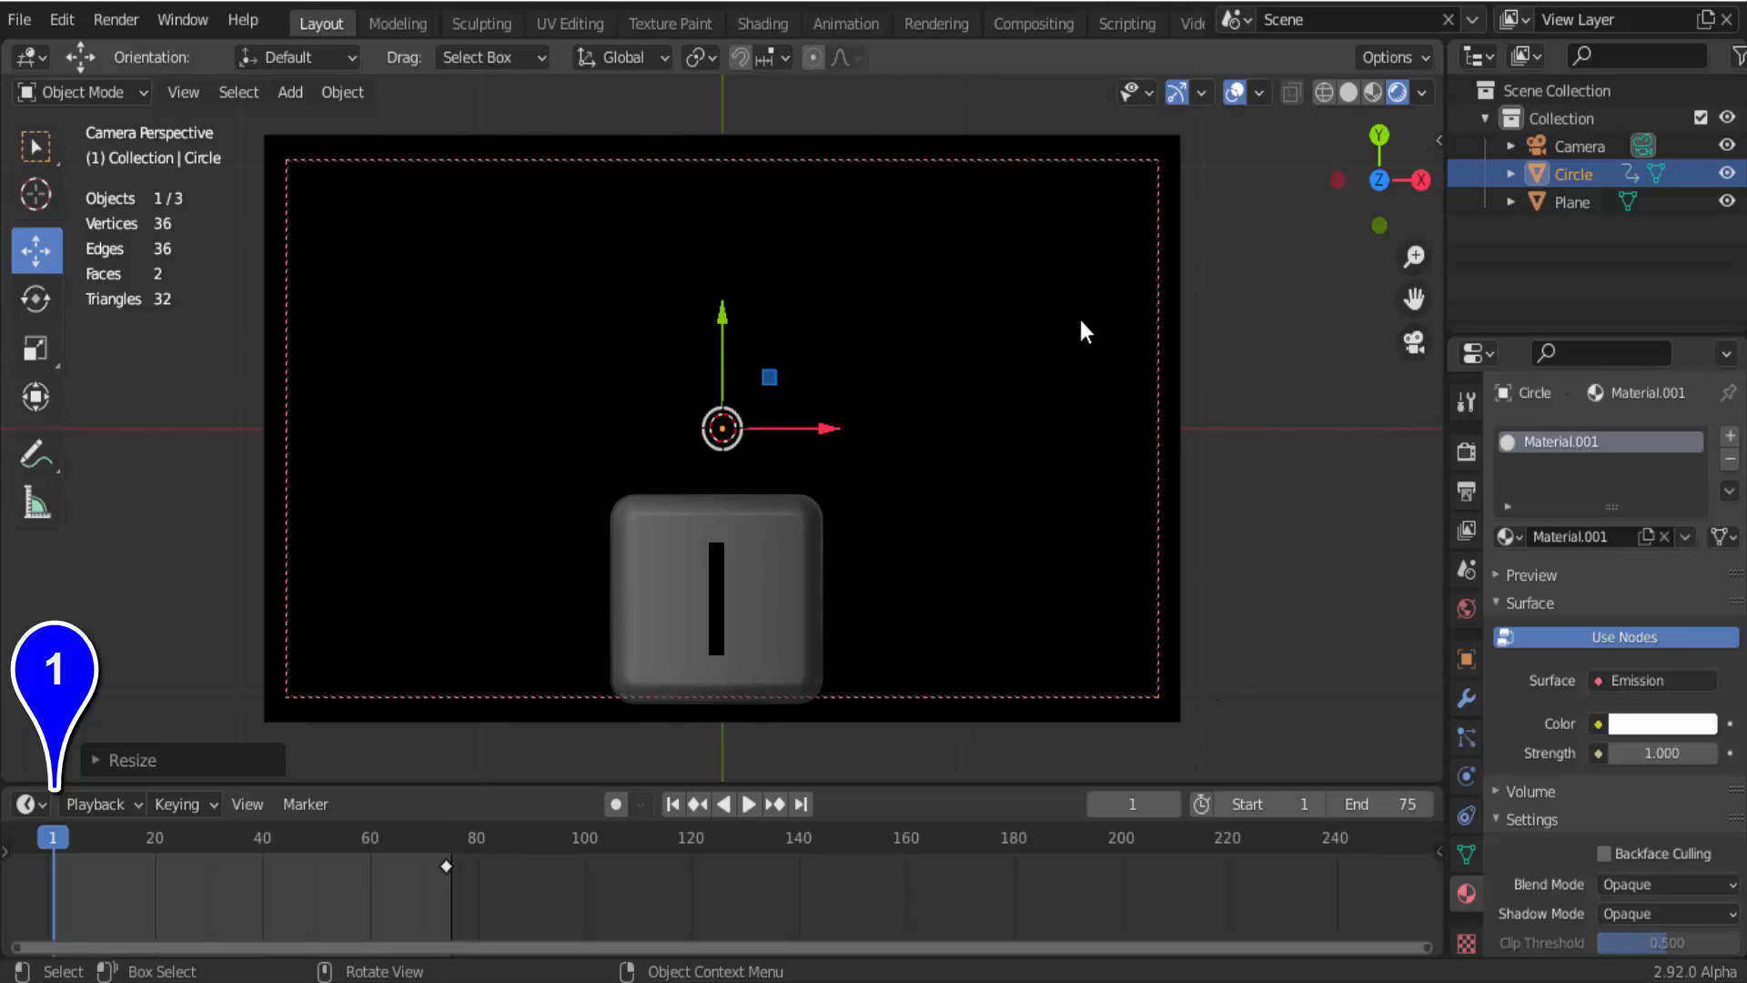
pyautogui.press('i')
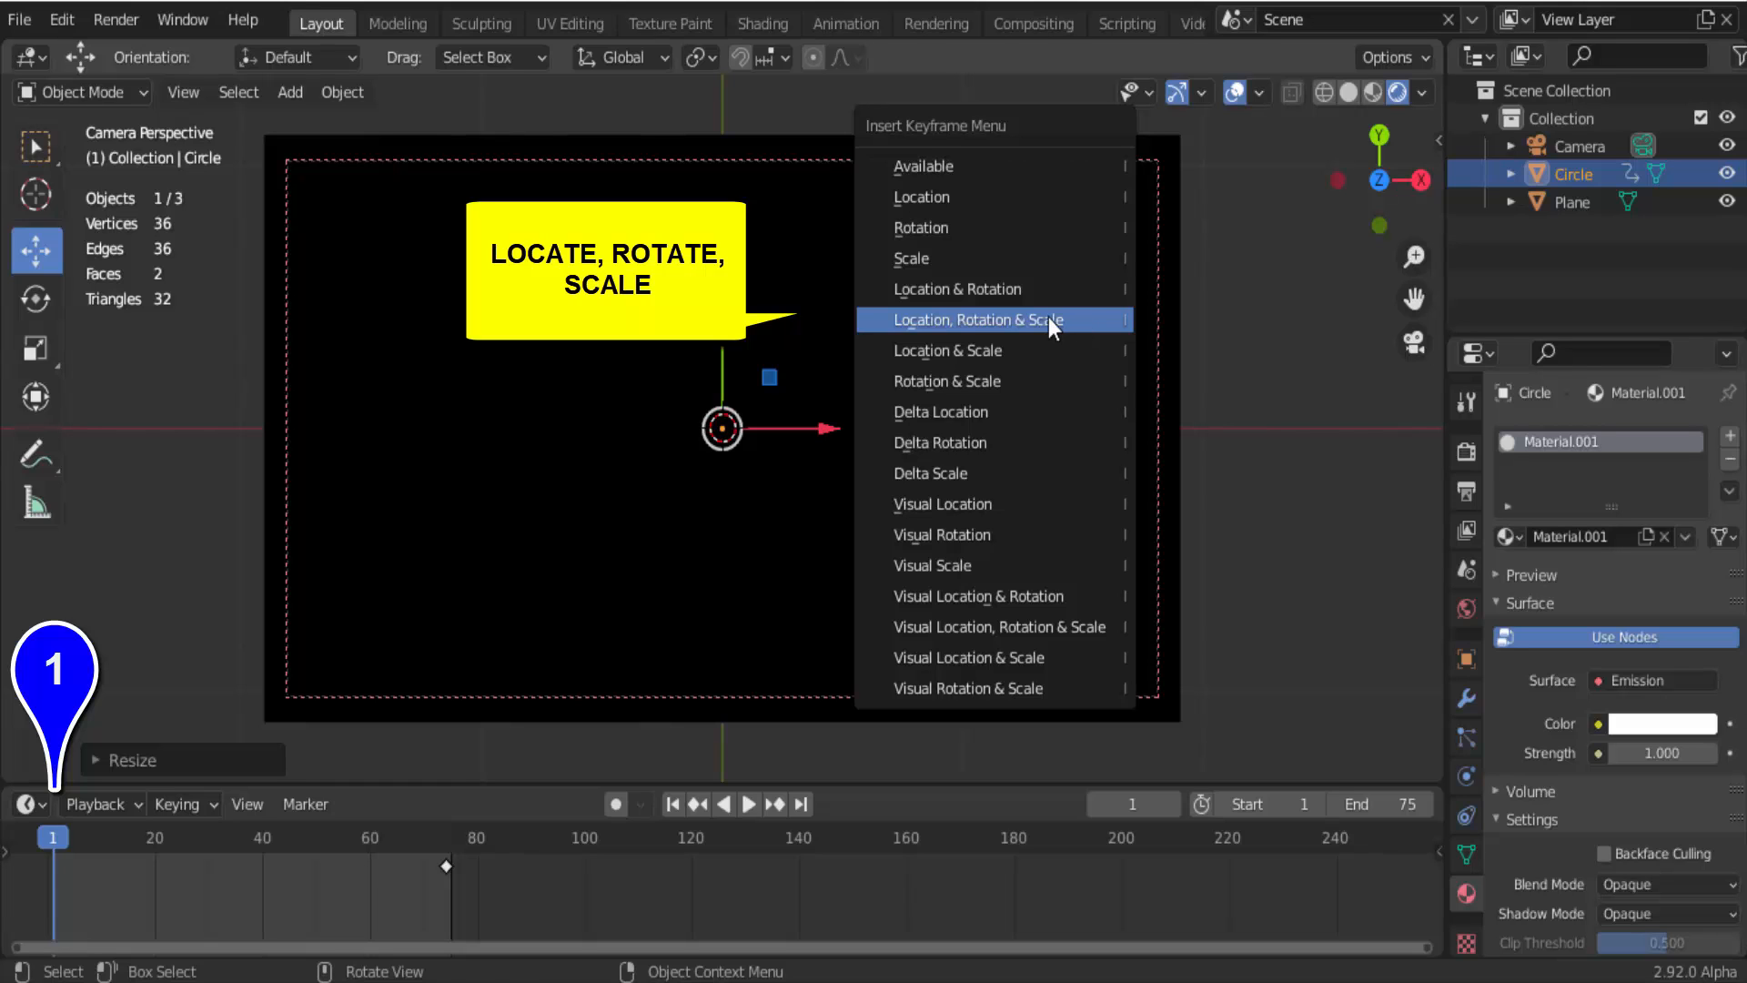
pyautogui.click(1051, 319)
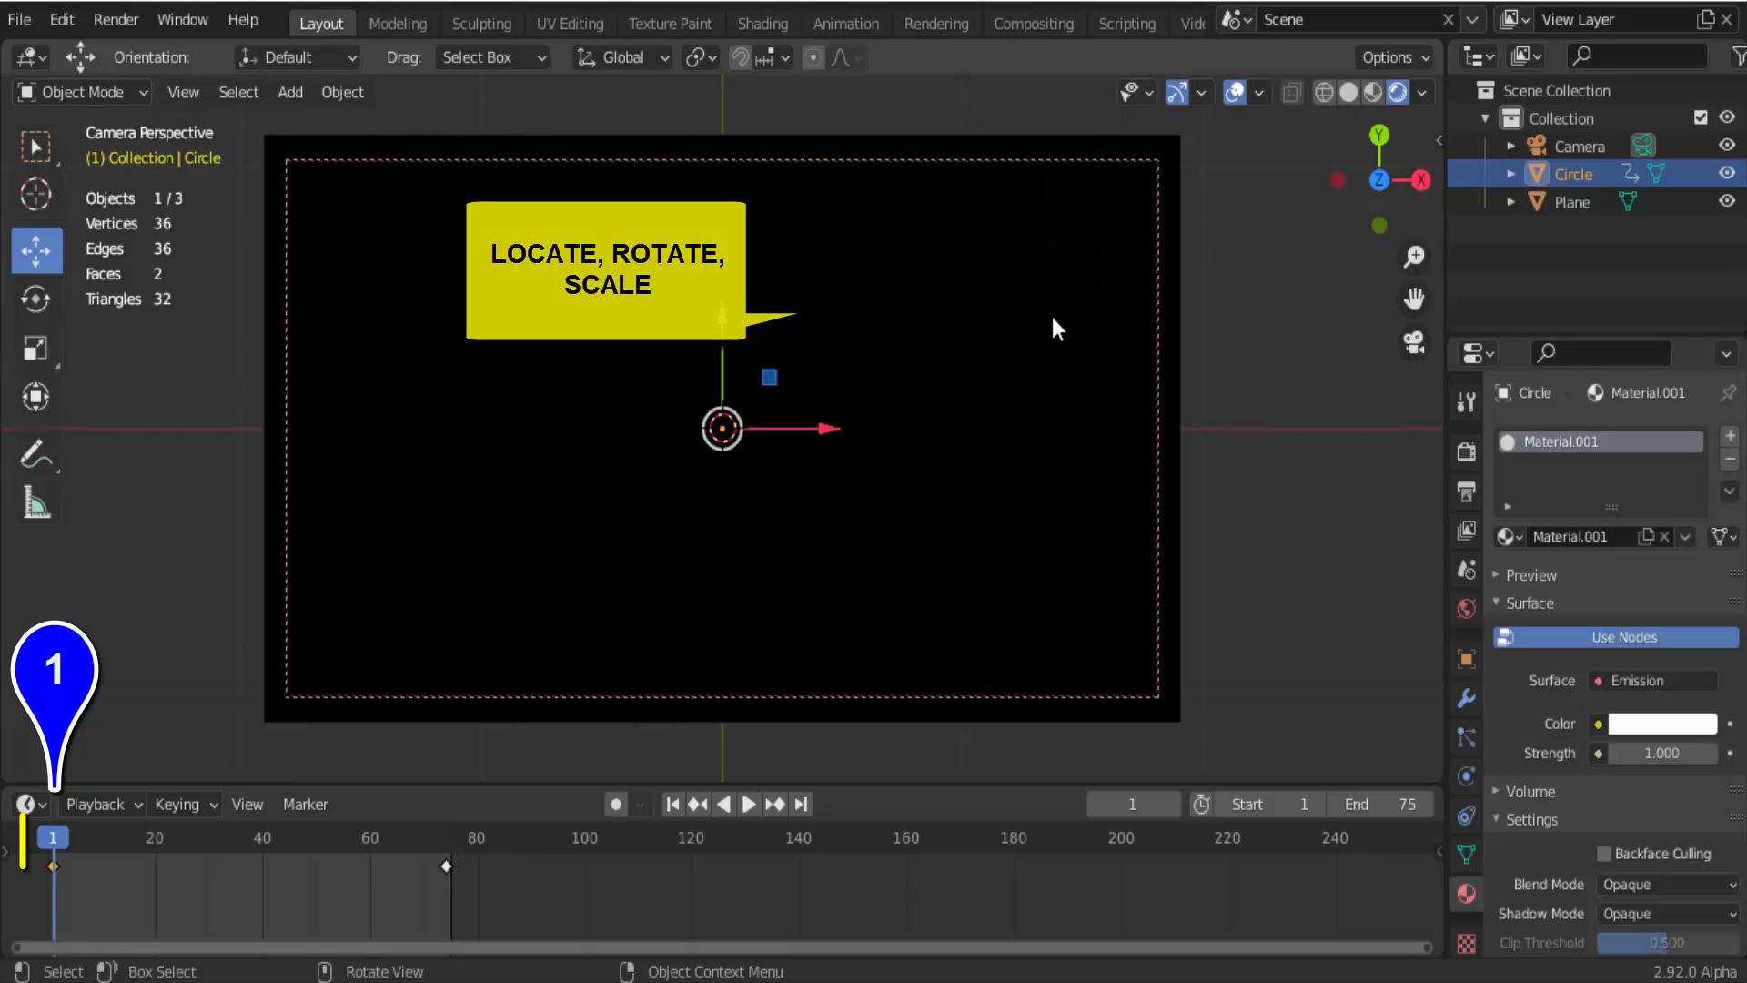
pyautogui.click(747, 805)
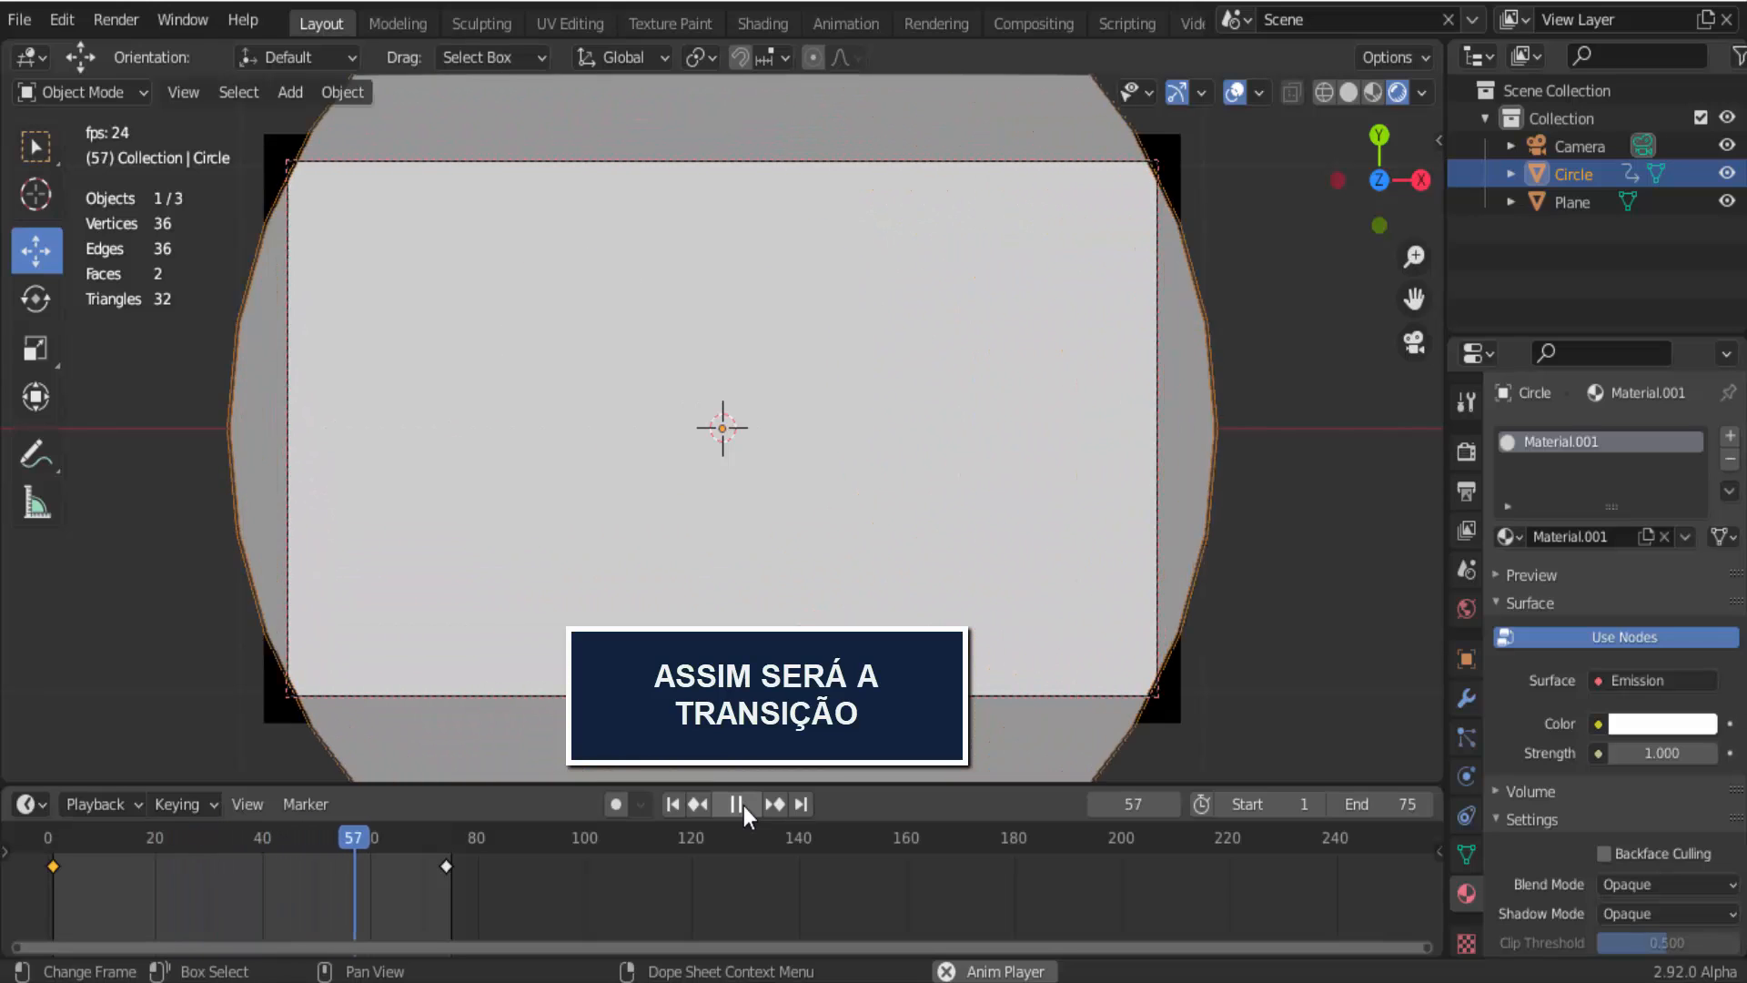
# Stop the playback and set the render output path to /tmp\transição esfere with the AVI JPEG file format.
pyautogui.press('Escape')
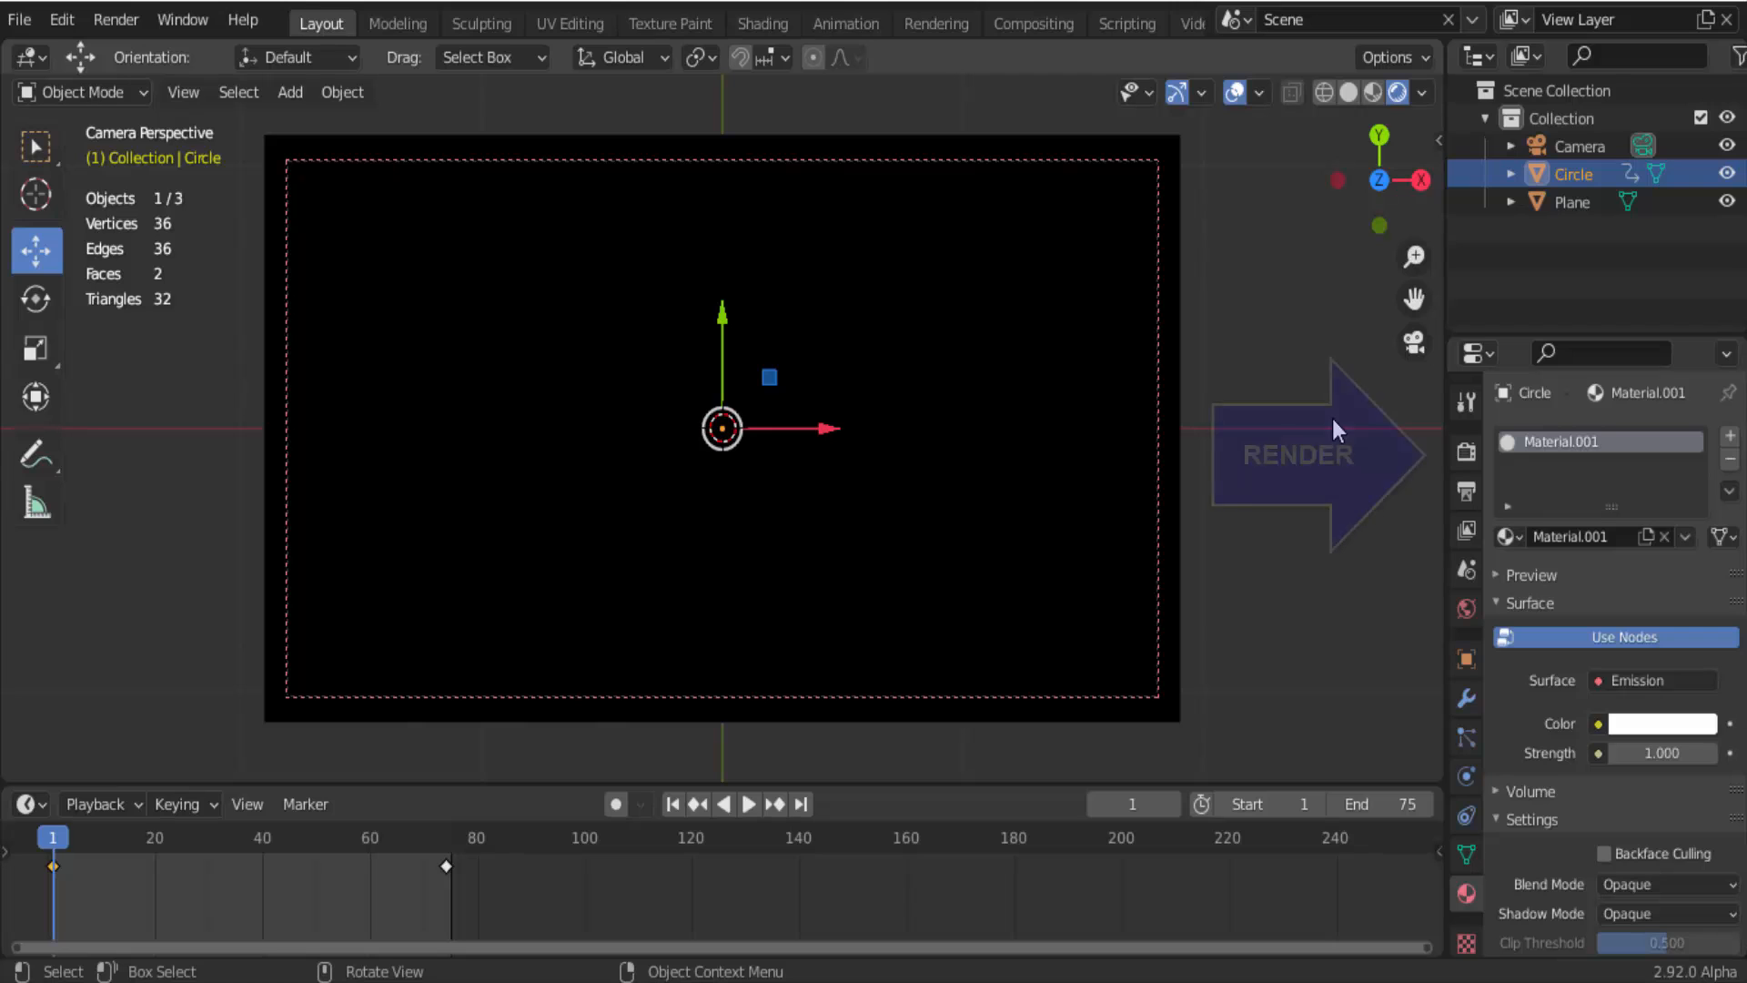
pyautogui.click(1466, 452)
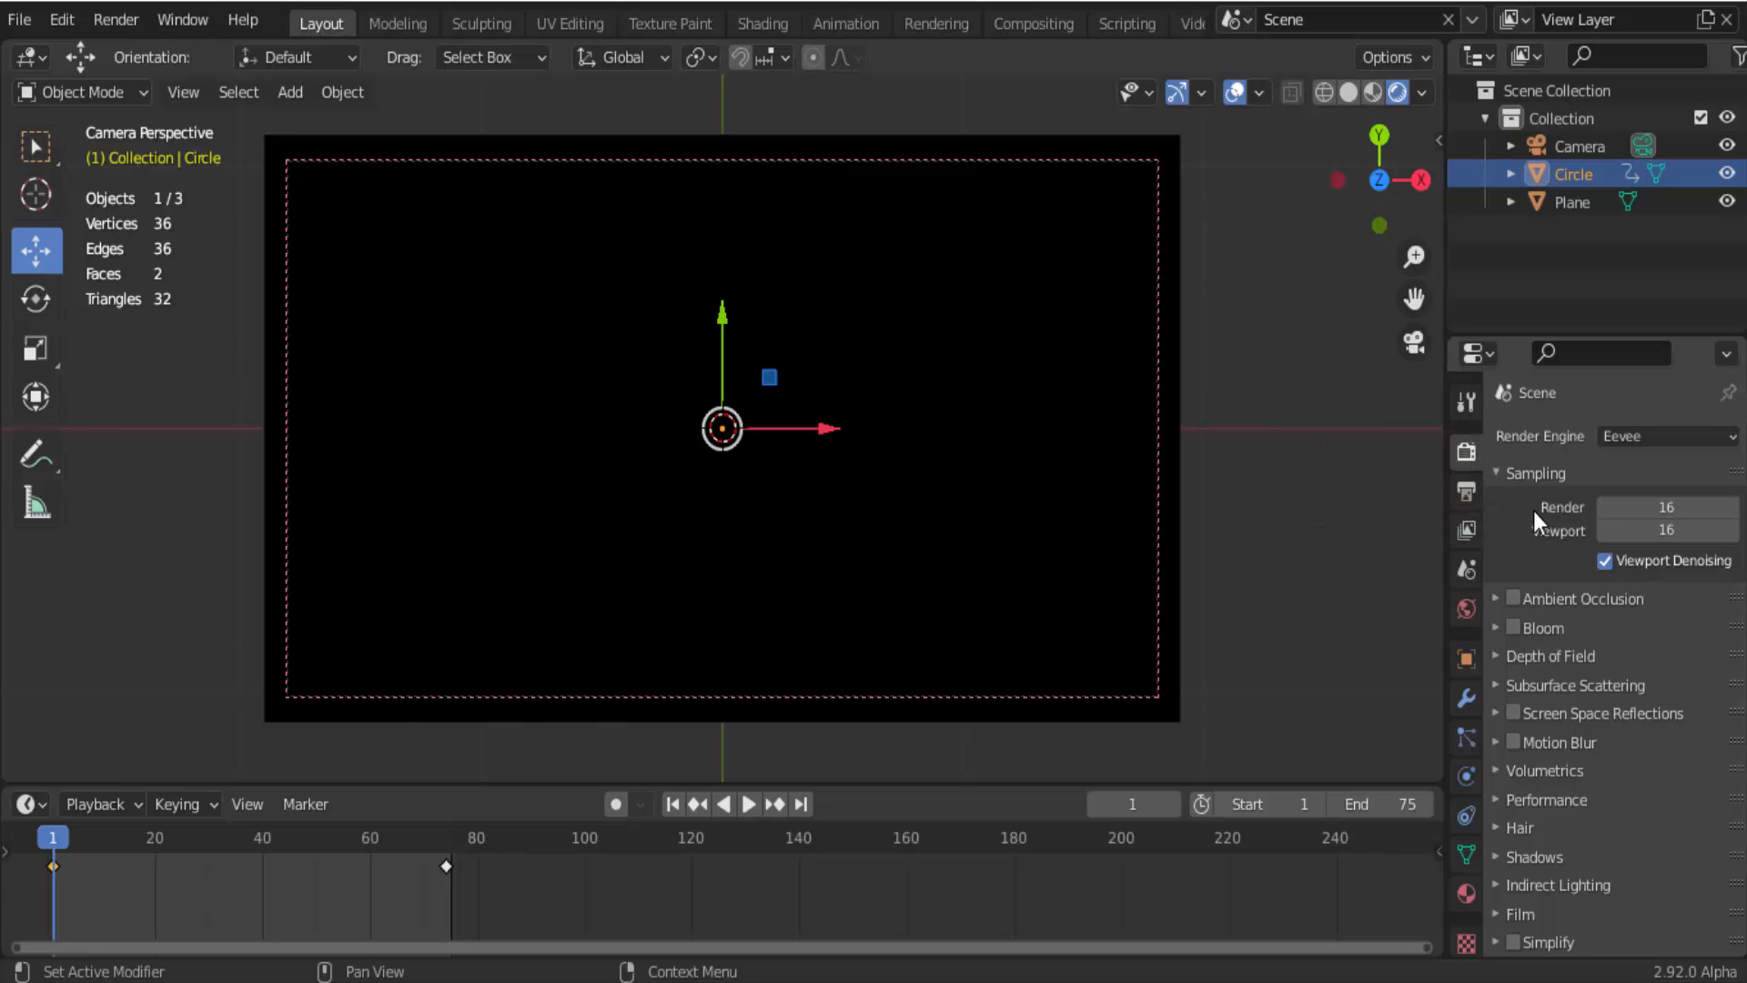
pyautogui.click(1467, 492)
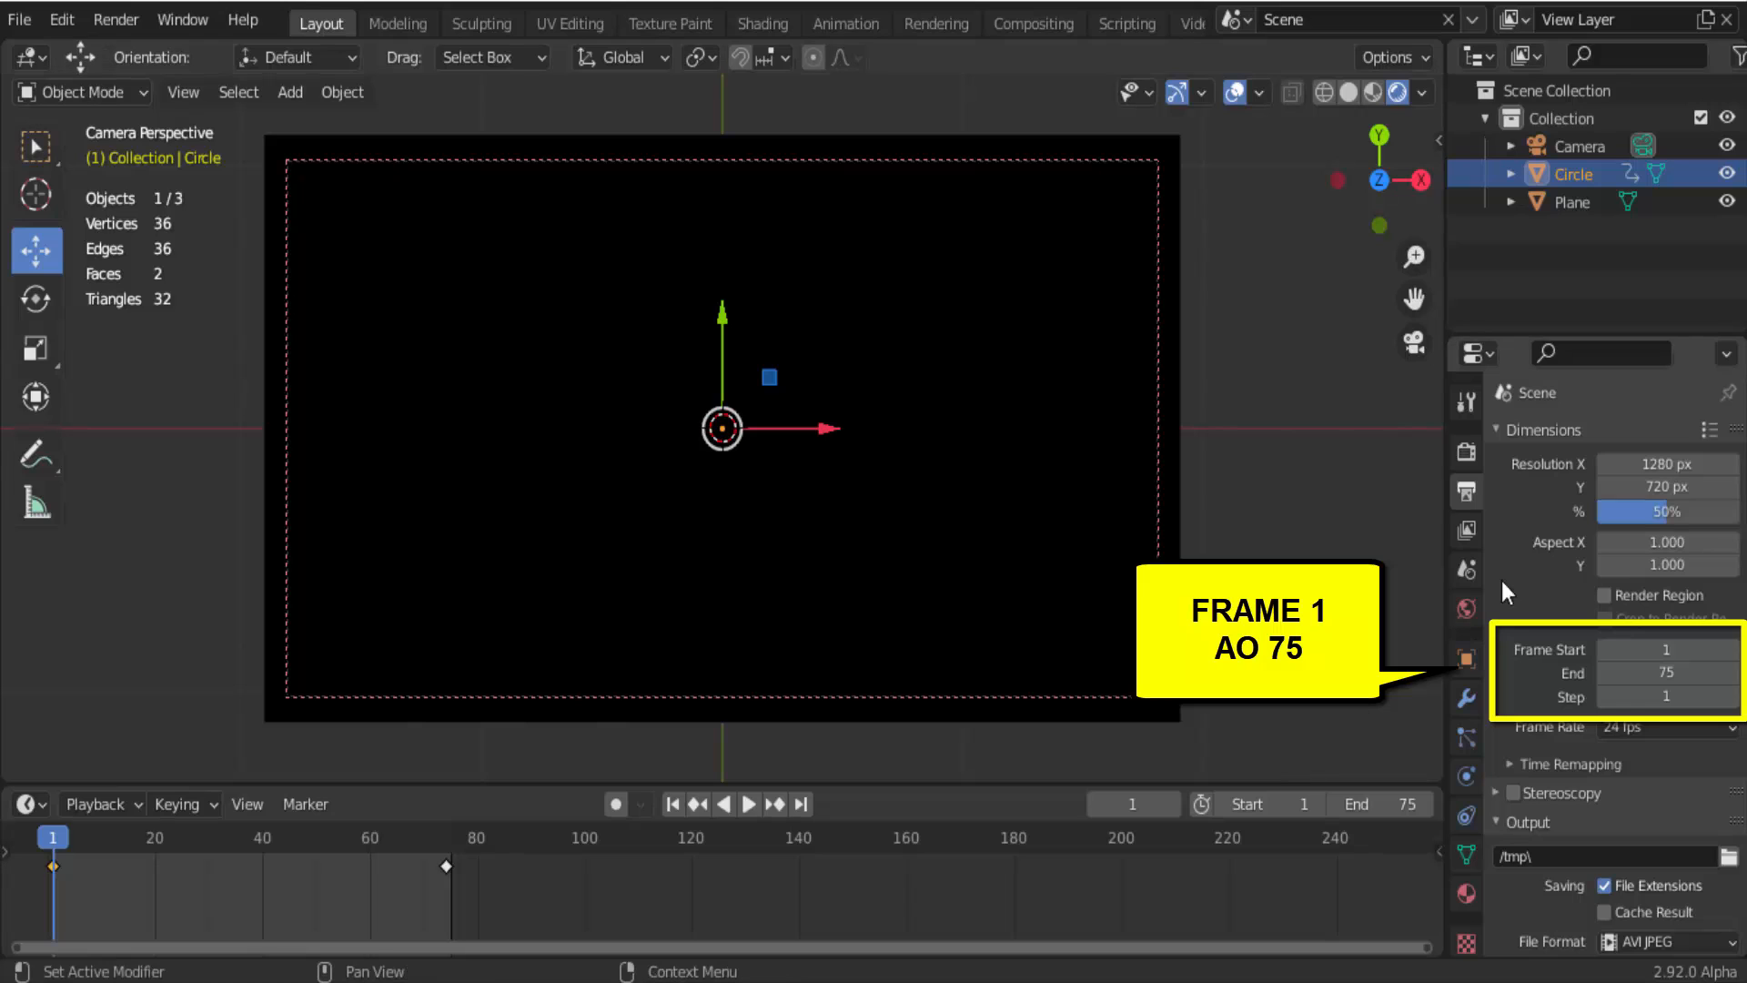
pyautogui.scroll(-3, 1506, 678)
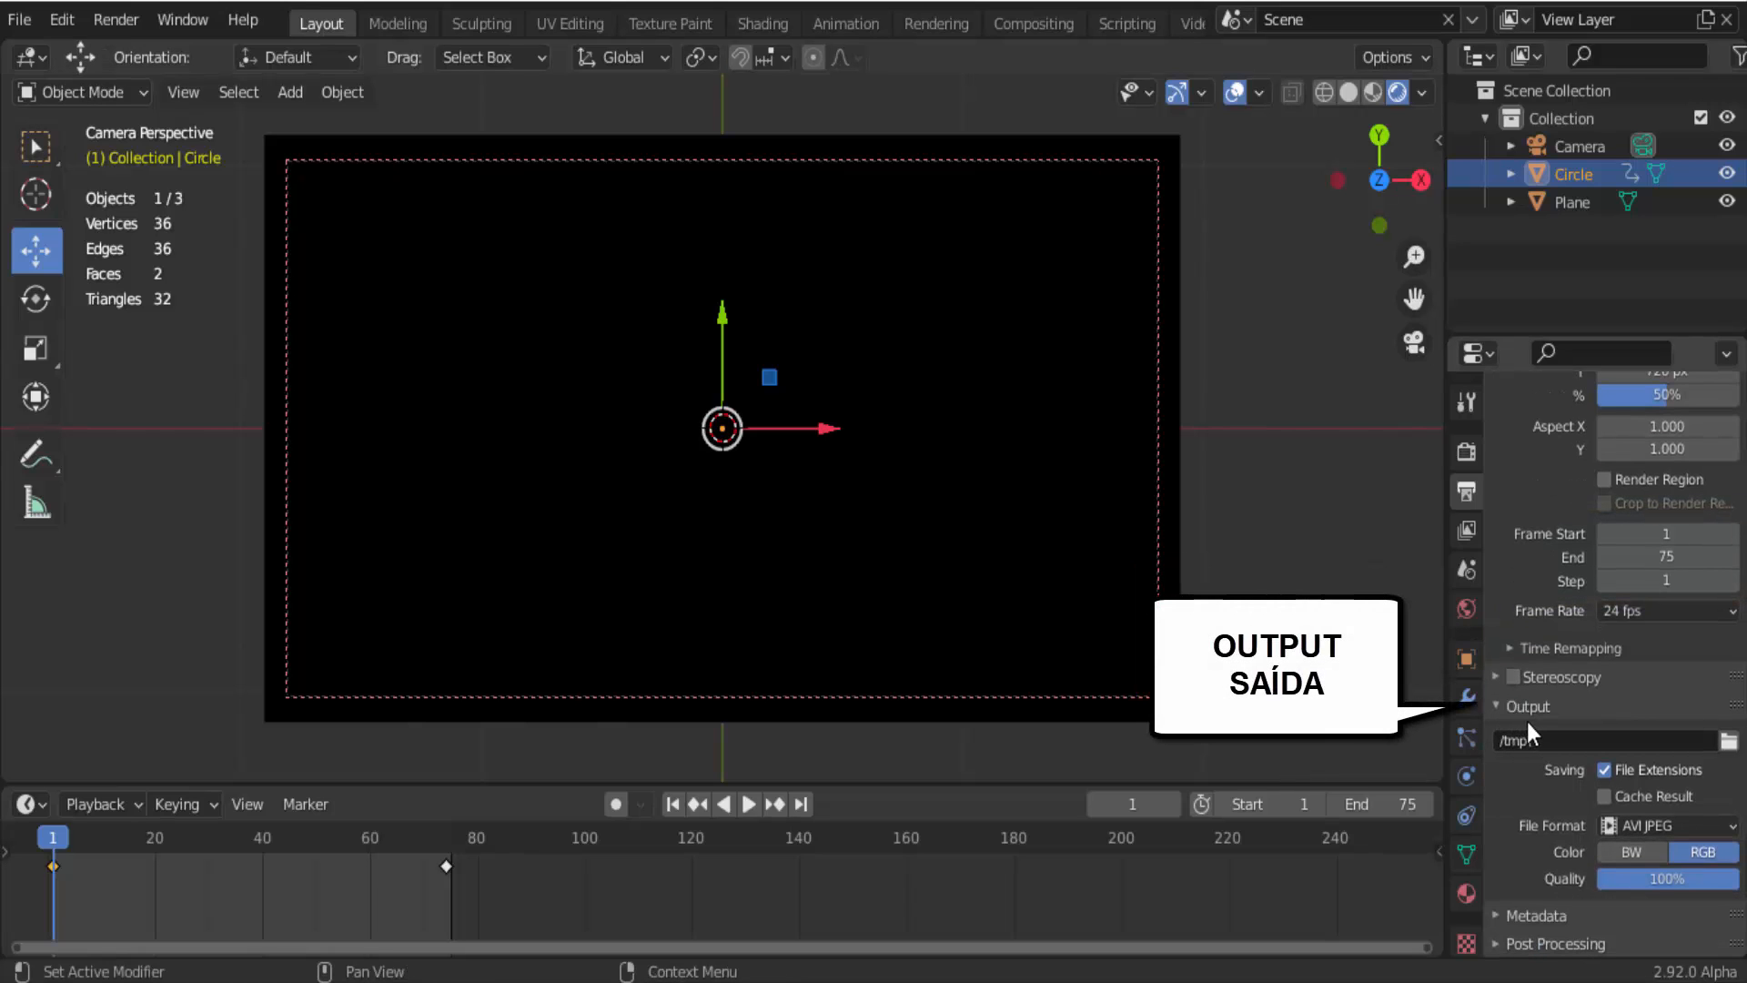
pyautogui.click(1543, 740)
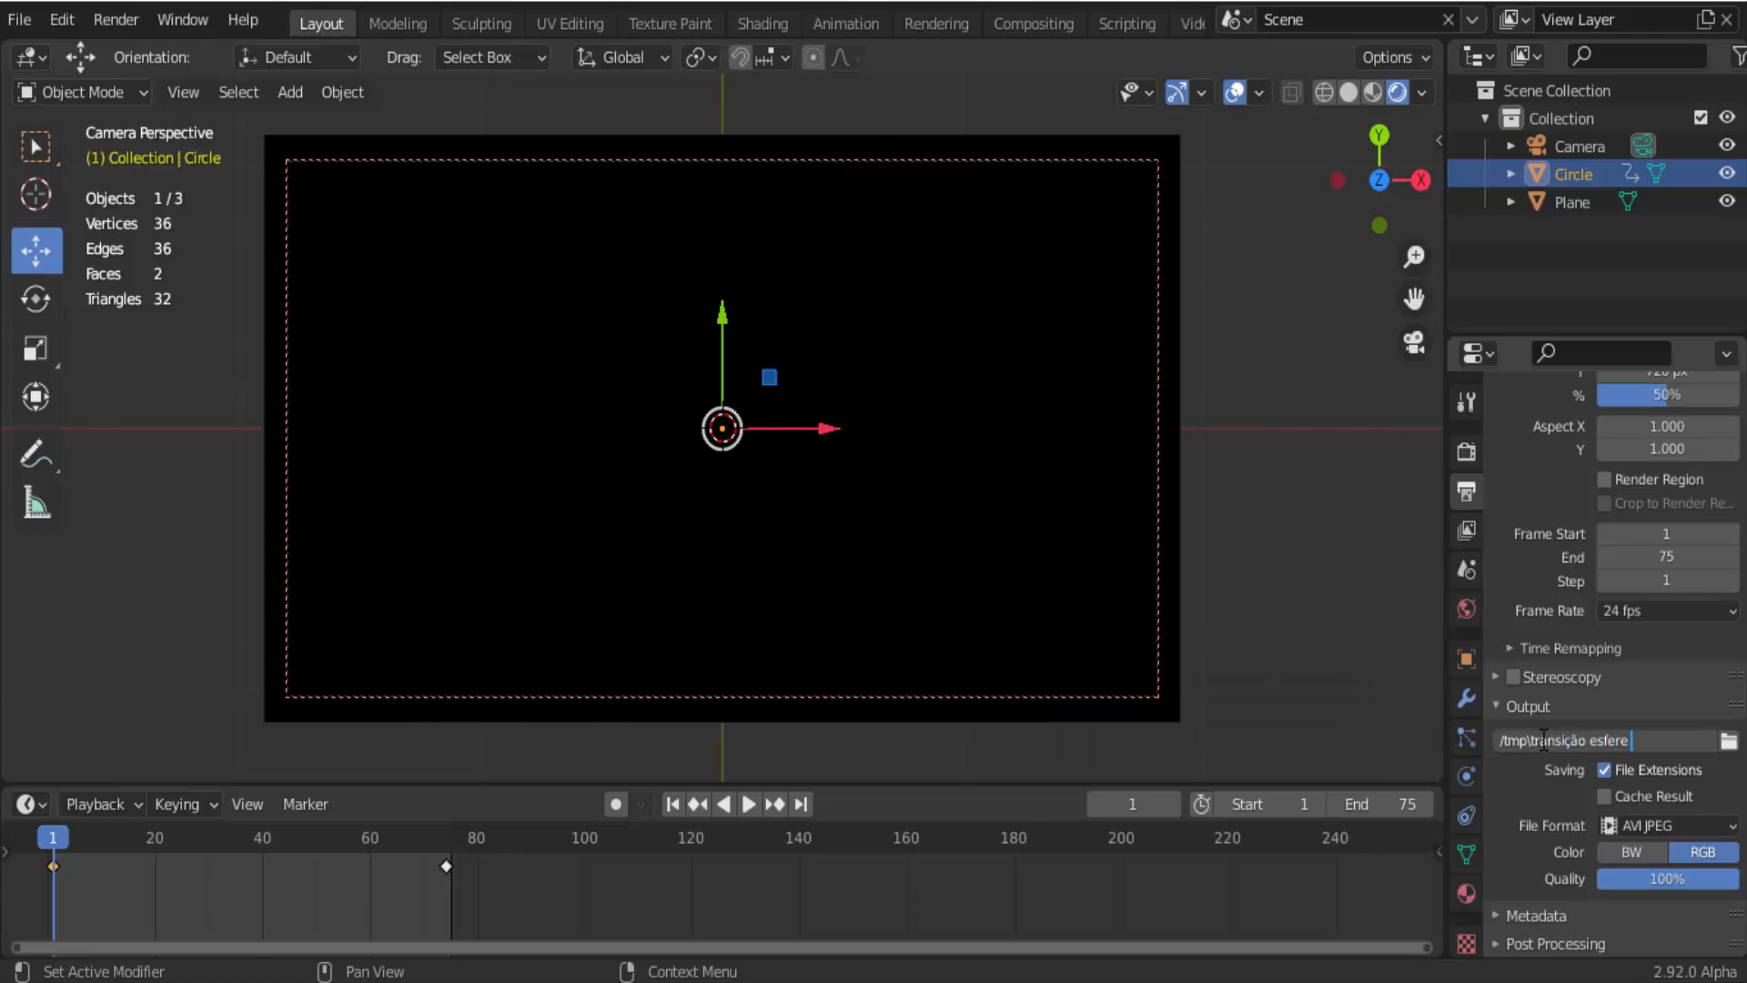
pyautogui.press('Return')
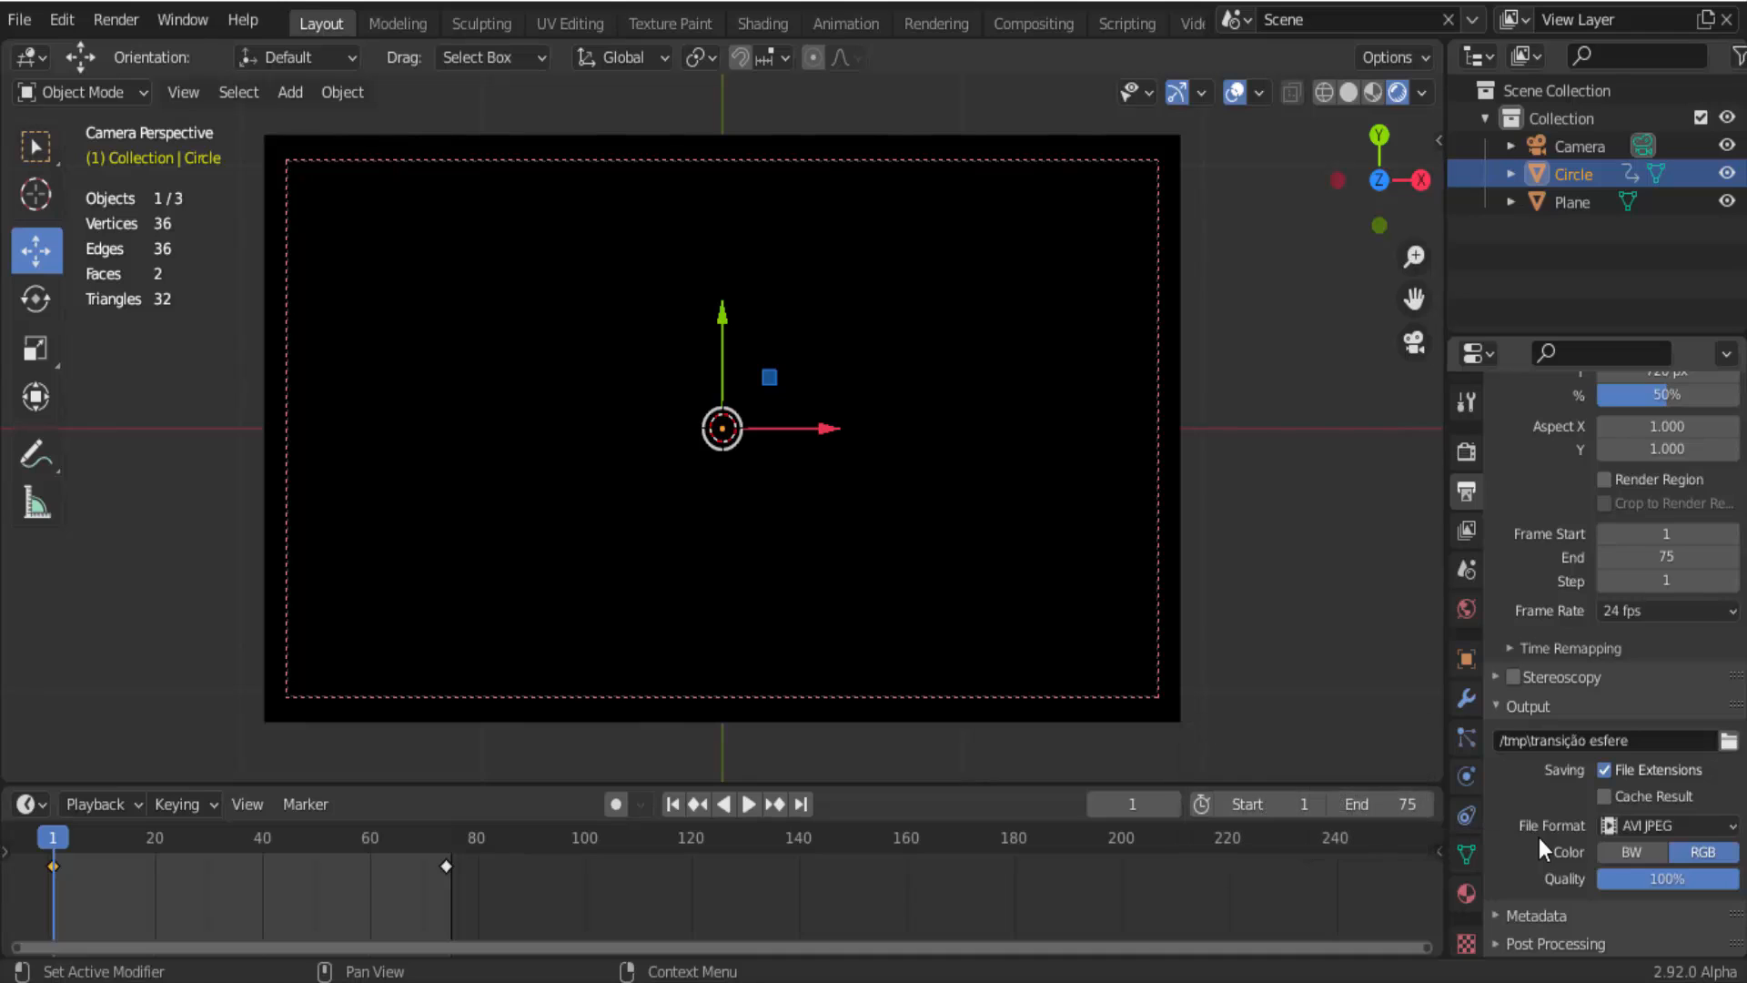
pyautogui.click(1658, 826)
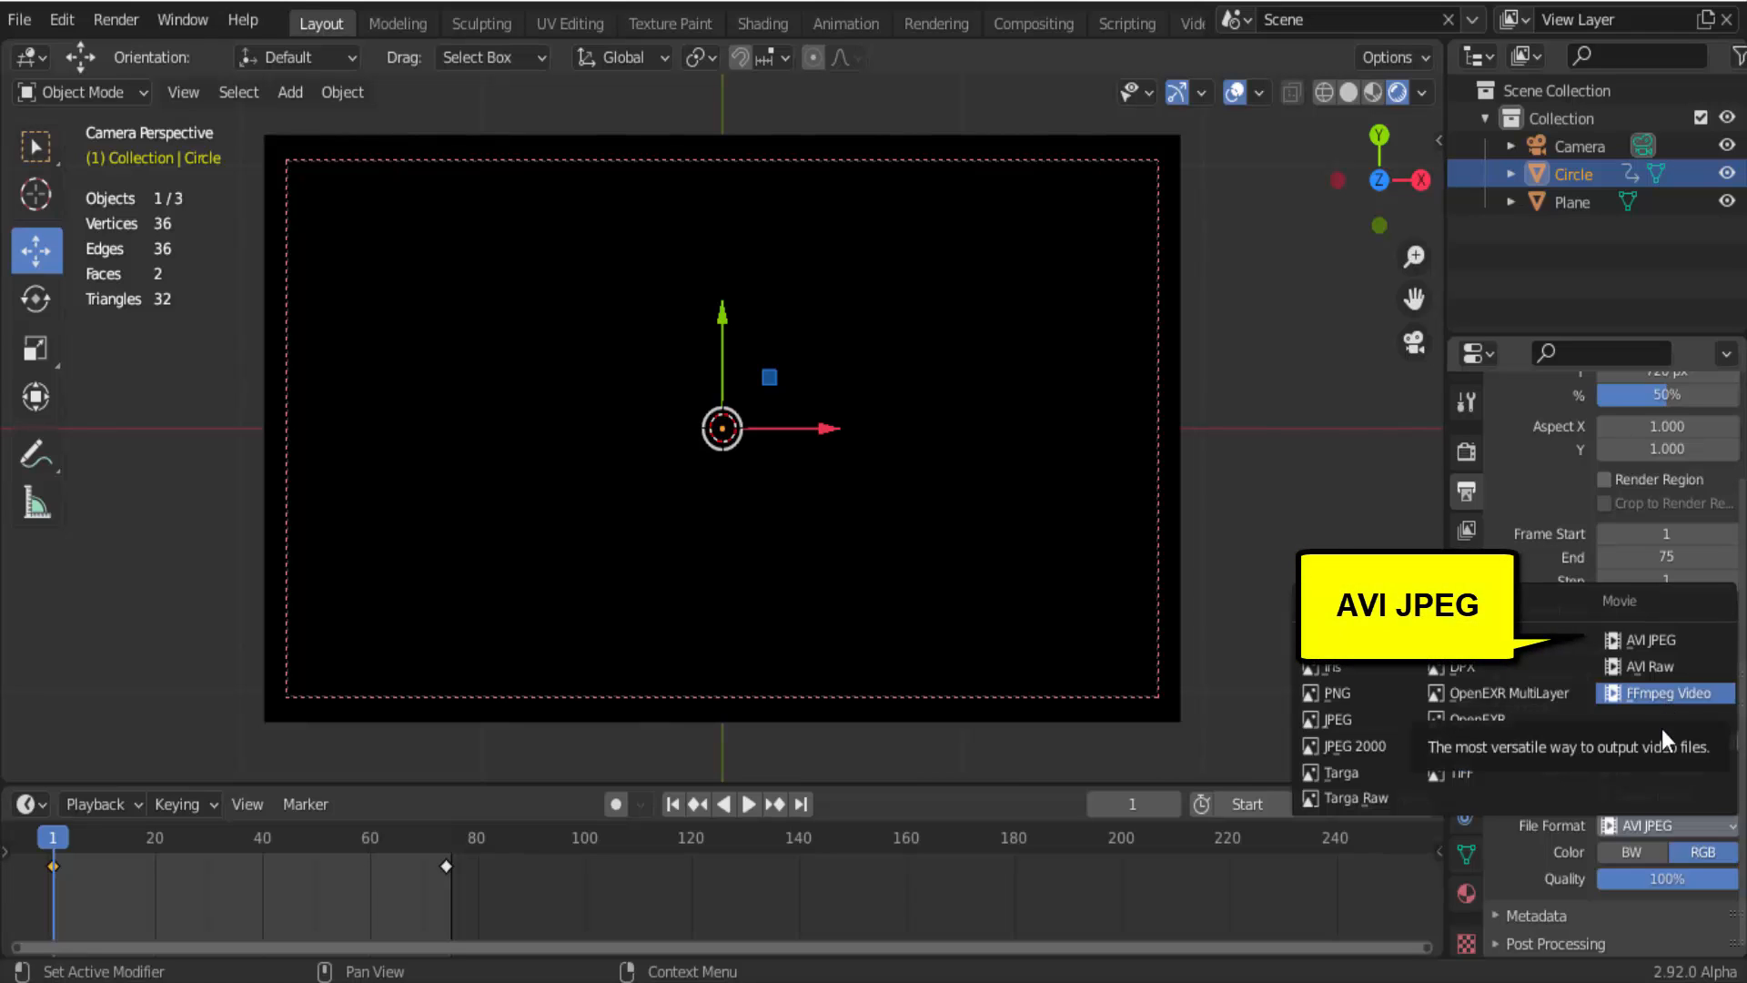
pyautogui.click(1672, 641)
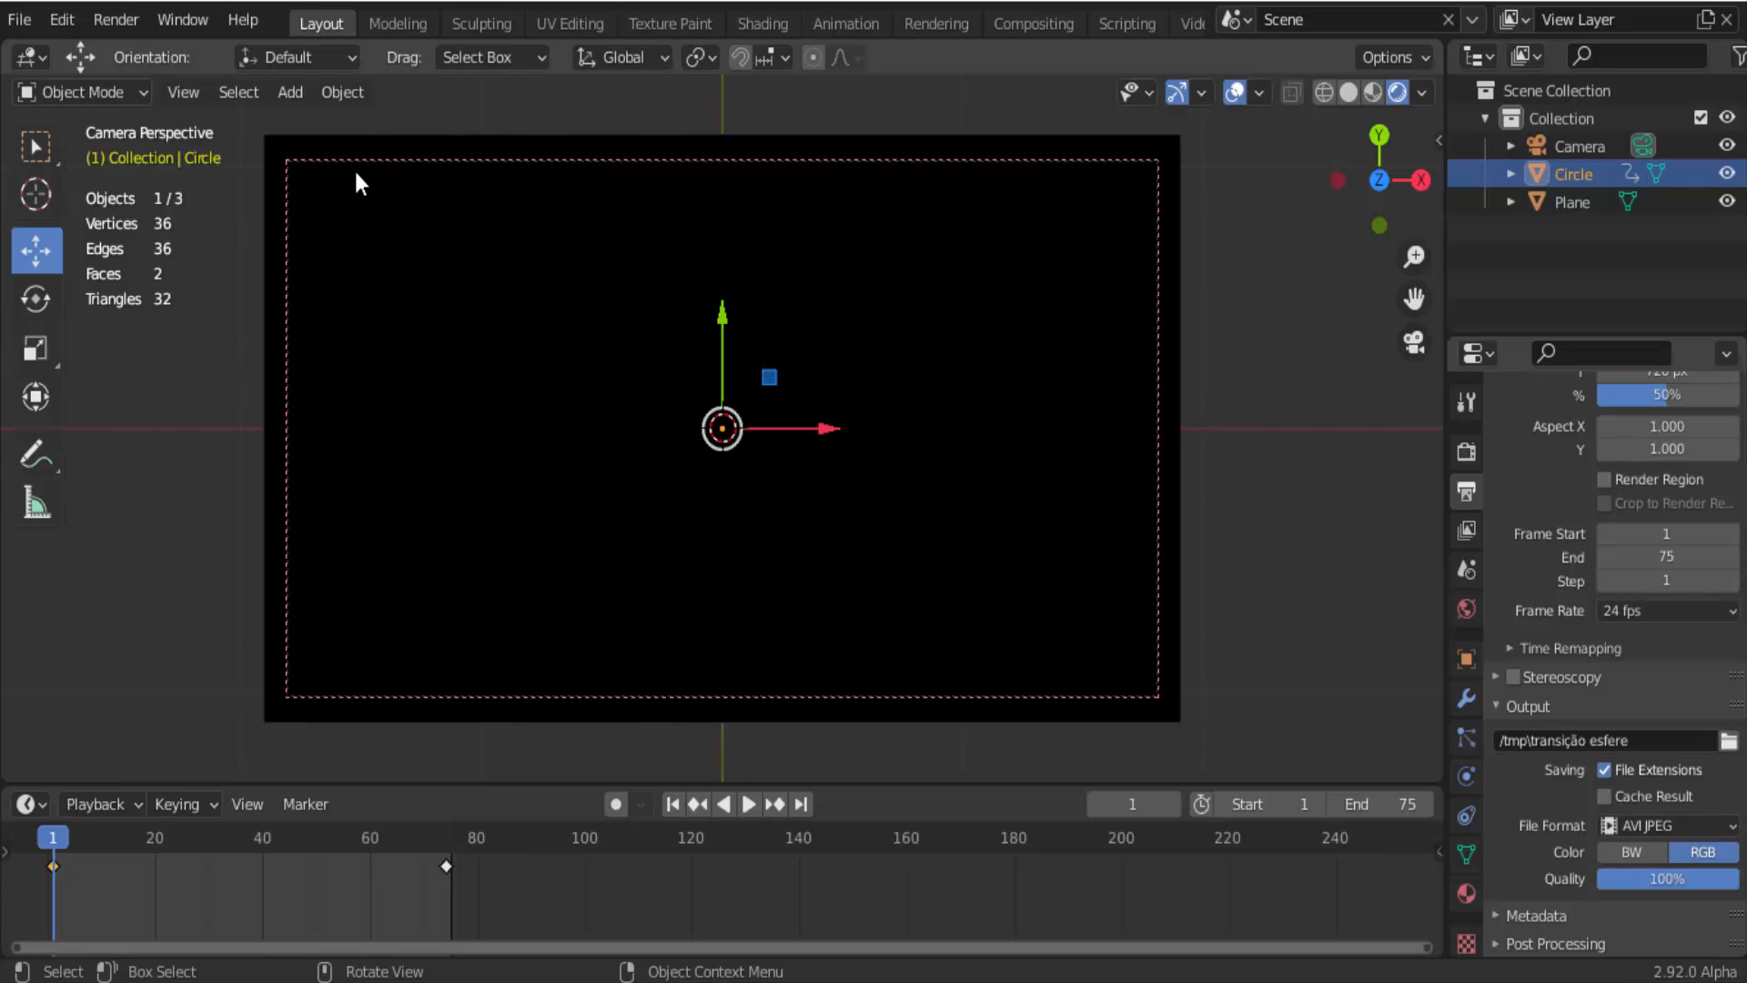
# Render the full animation to the output file and close the render result window.
pyautogui.click(126, 20)
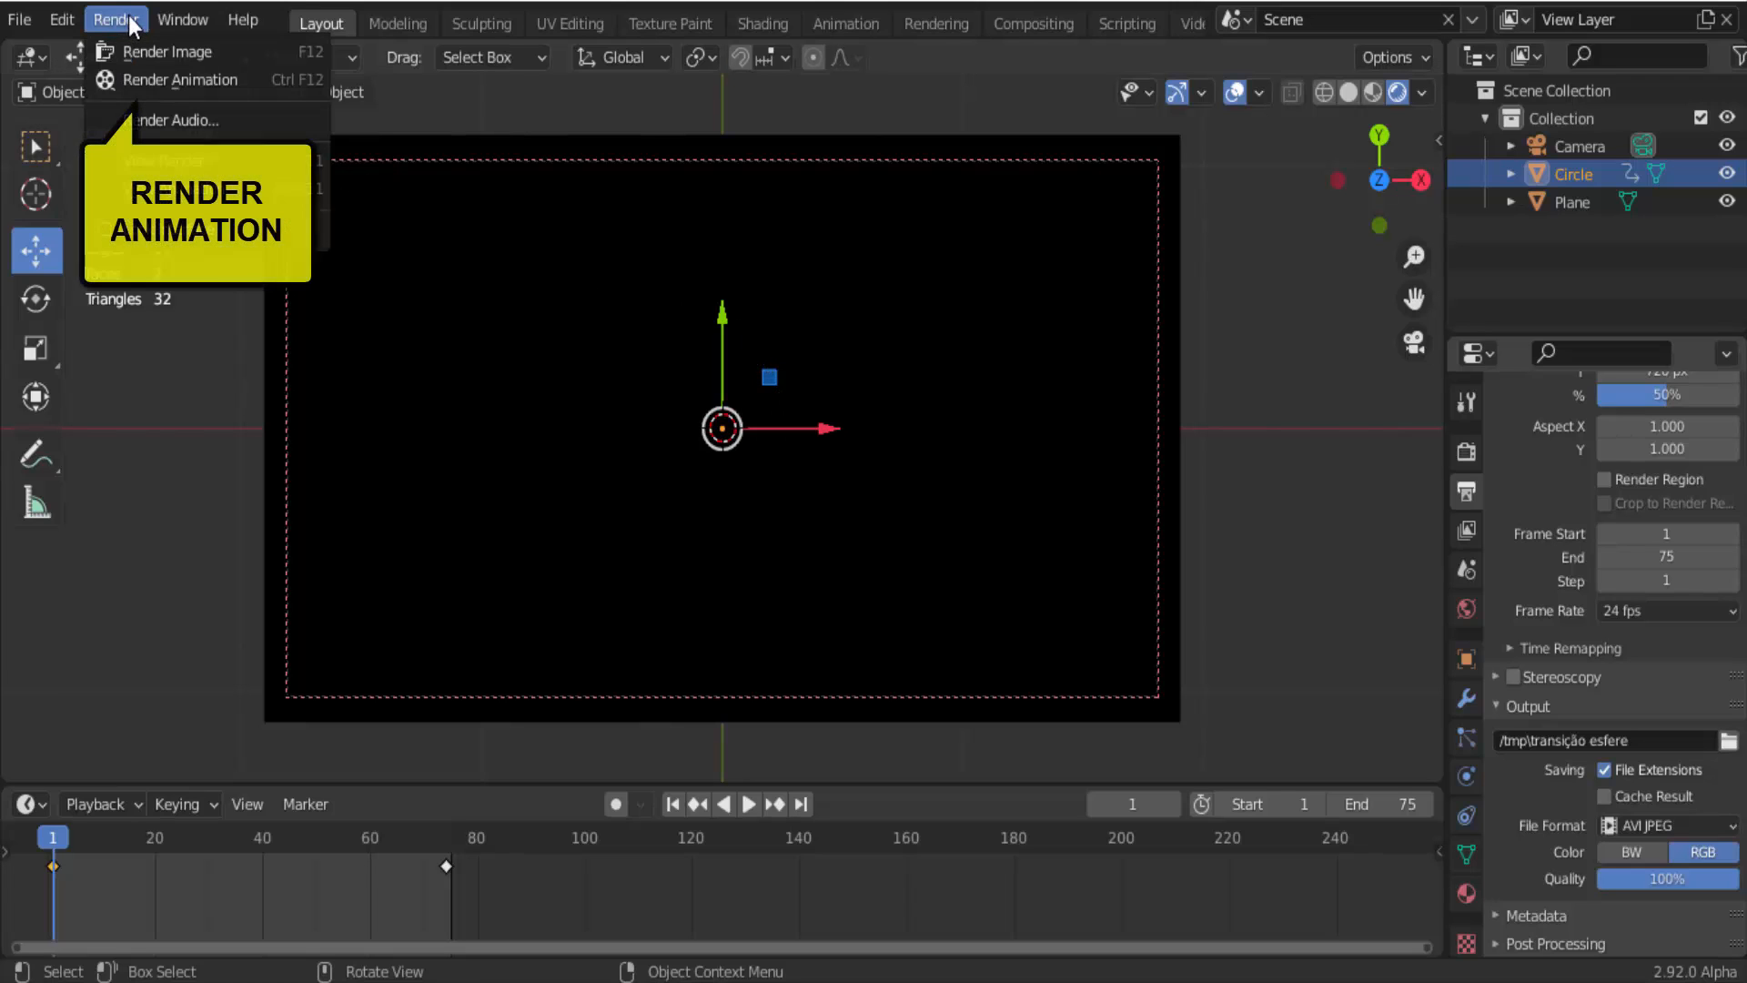
pyautogui.click(144, 79)
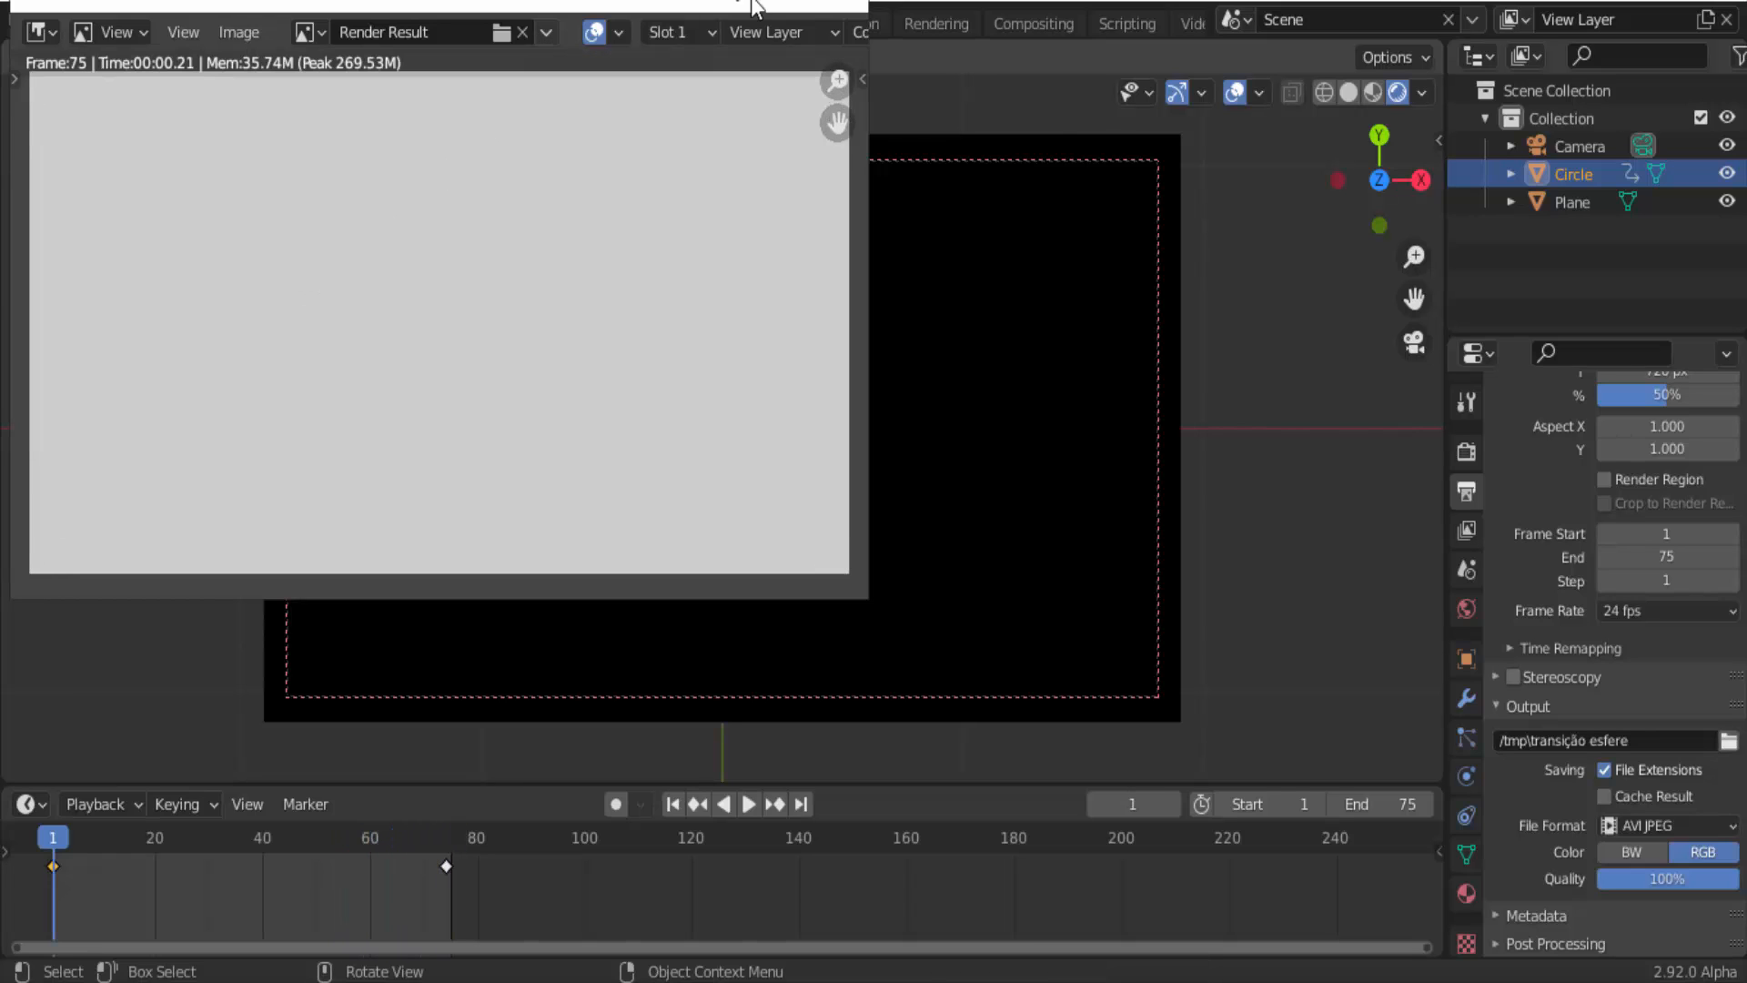
pyautogui.click(846, 5)
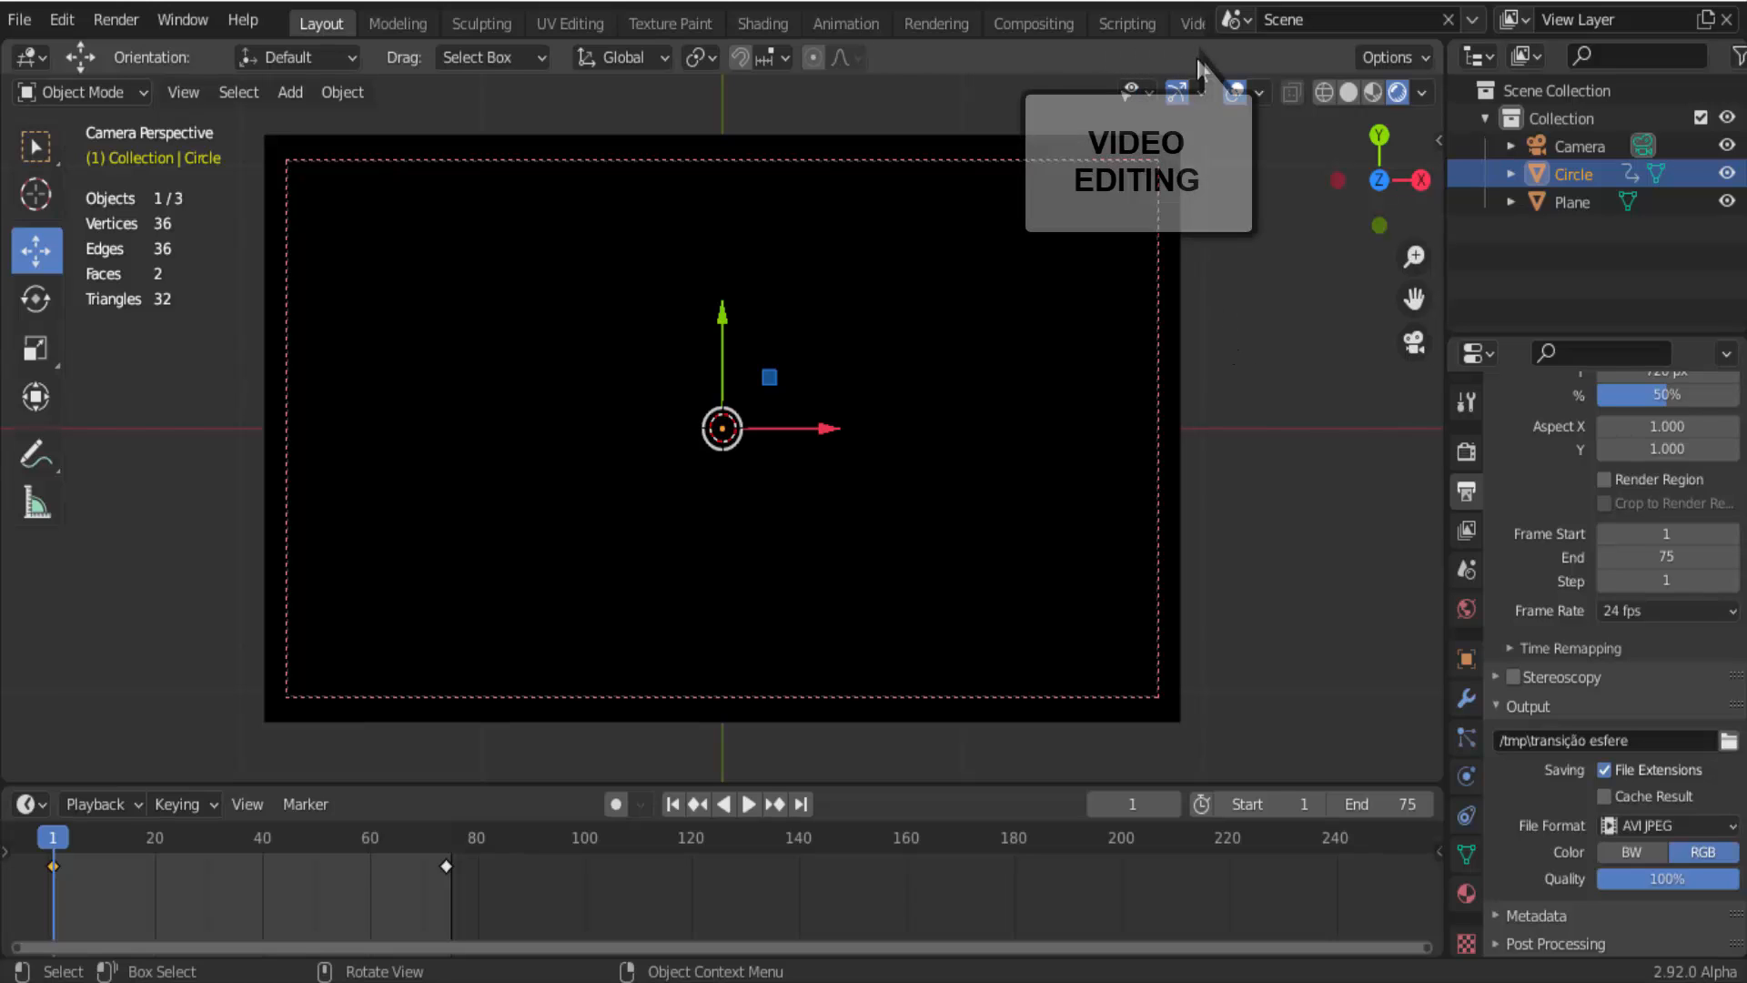
# Switch to the Video Editing workspace and set the scene's end frame to 500.
pyautogui.click(1196, 25)
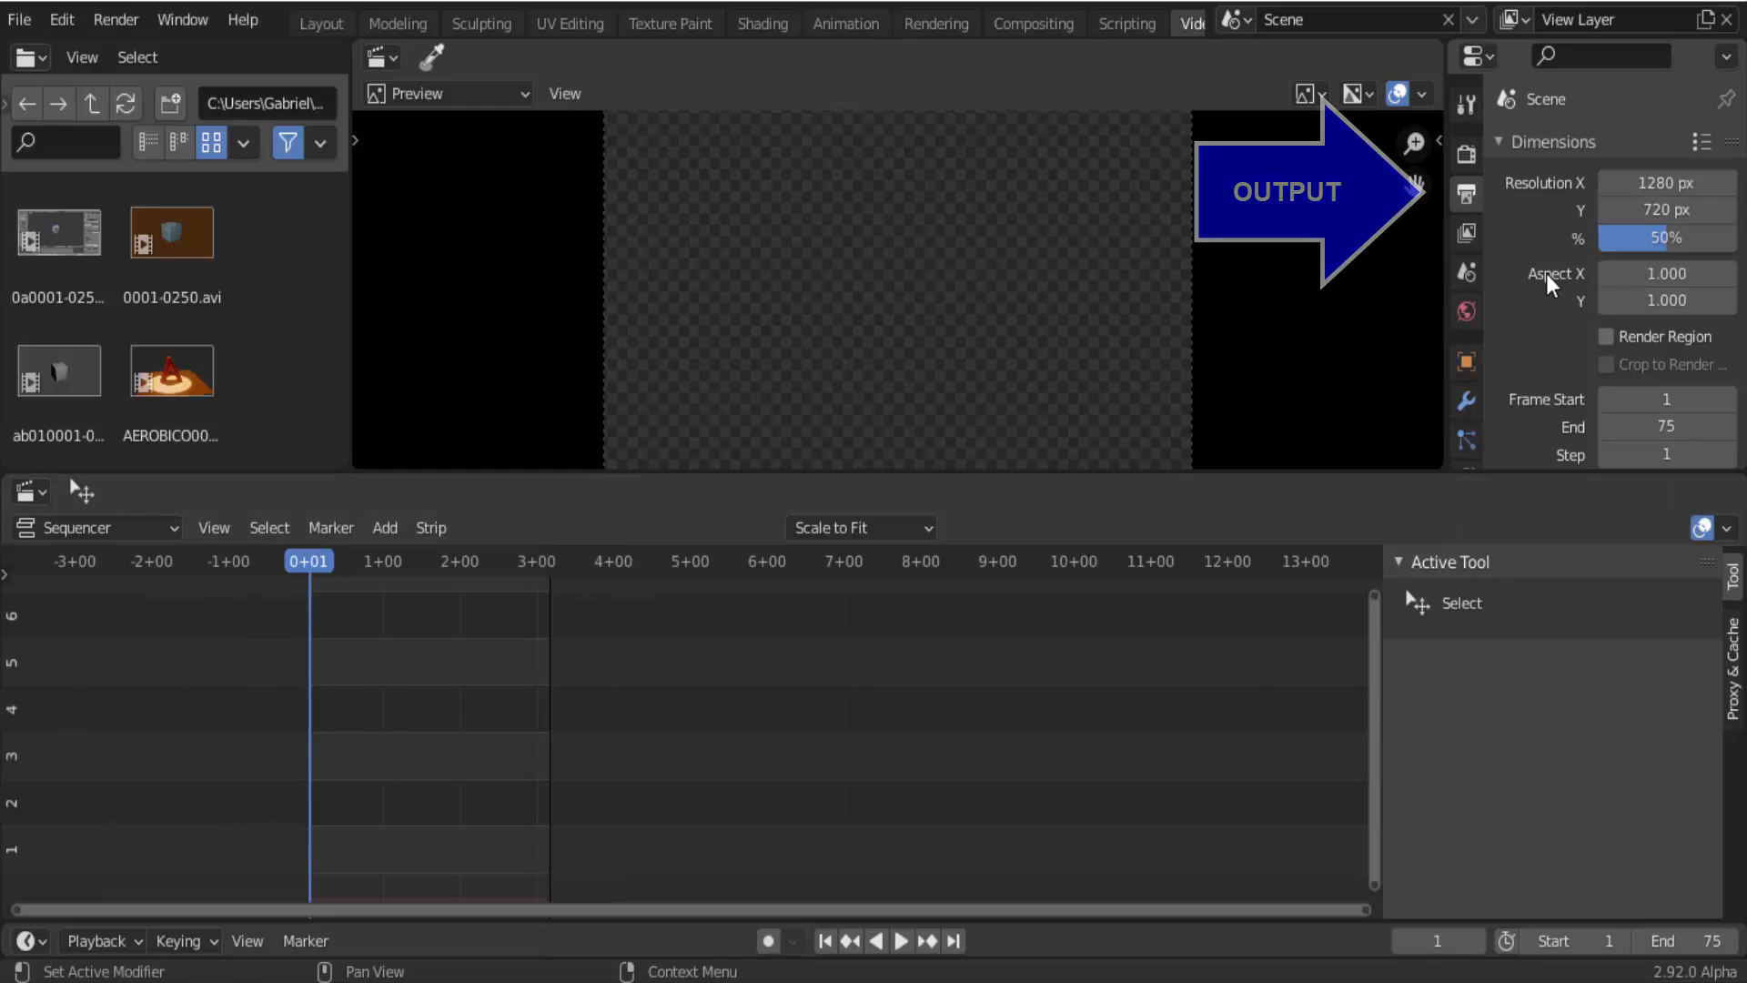
pyautogui.scroll(-3, 1547, 277)
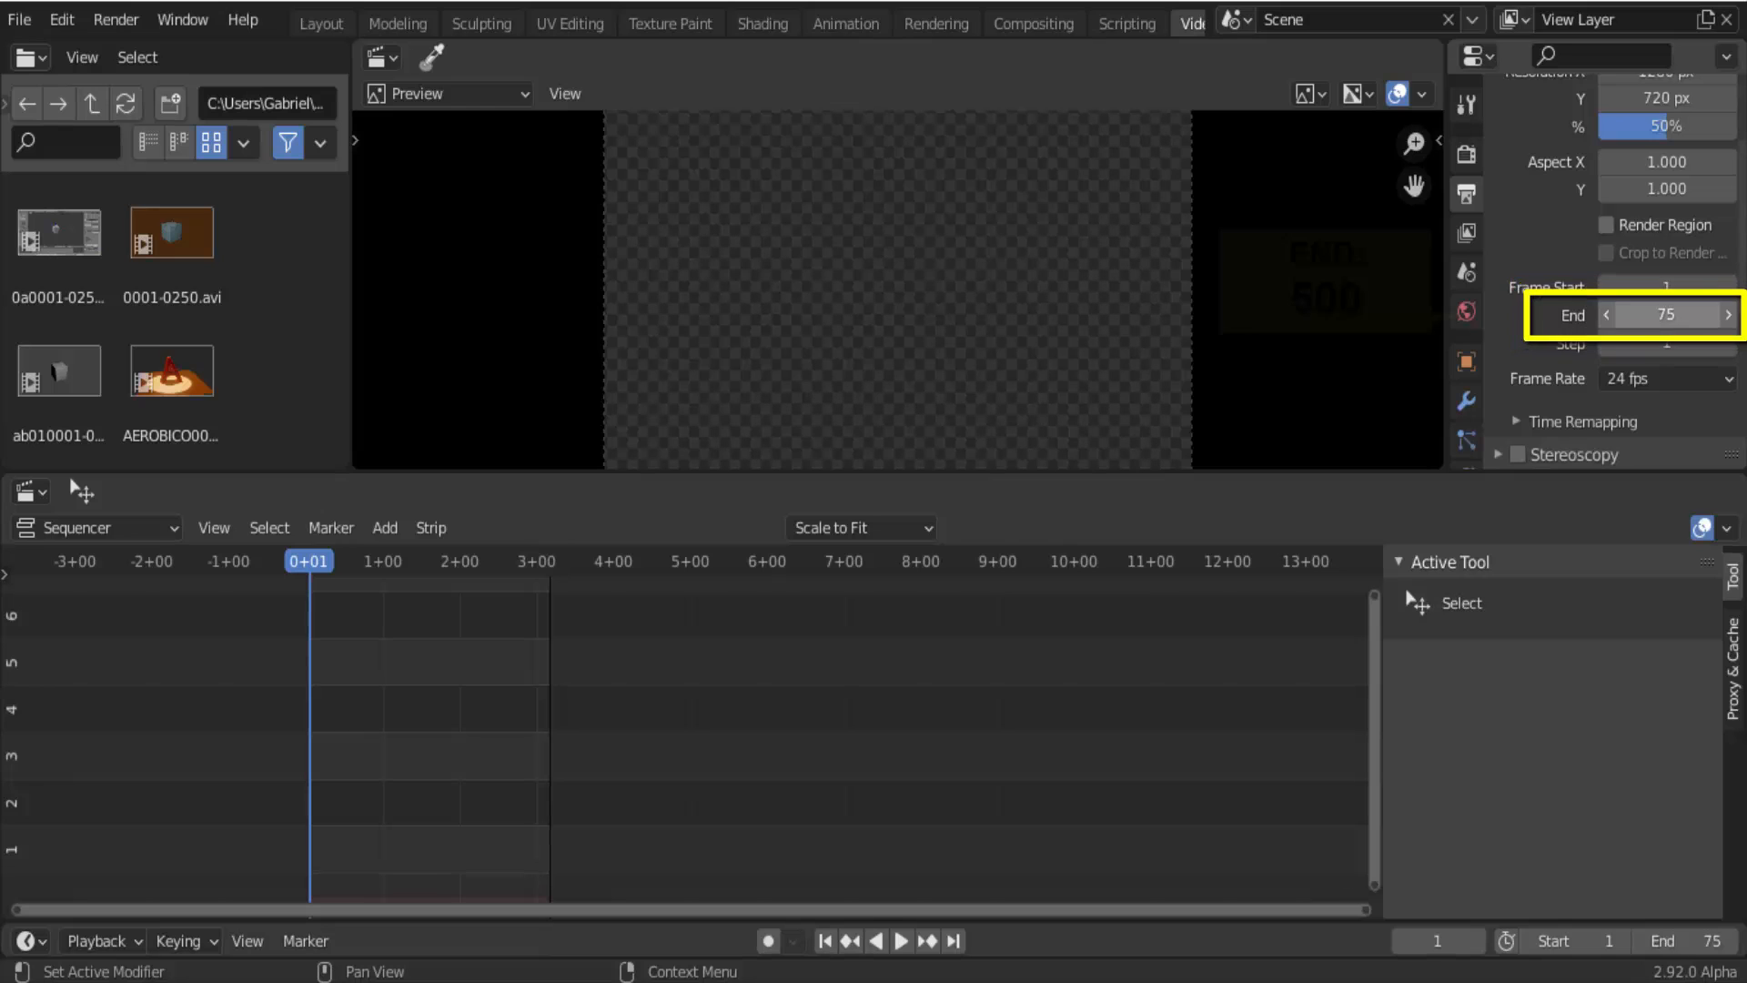
pyautogui.click(1651, 316)
pyautogui.write('500')
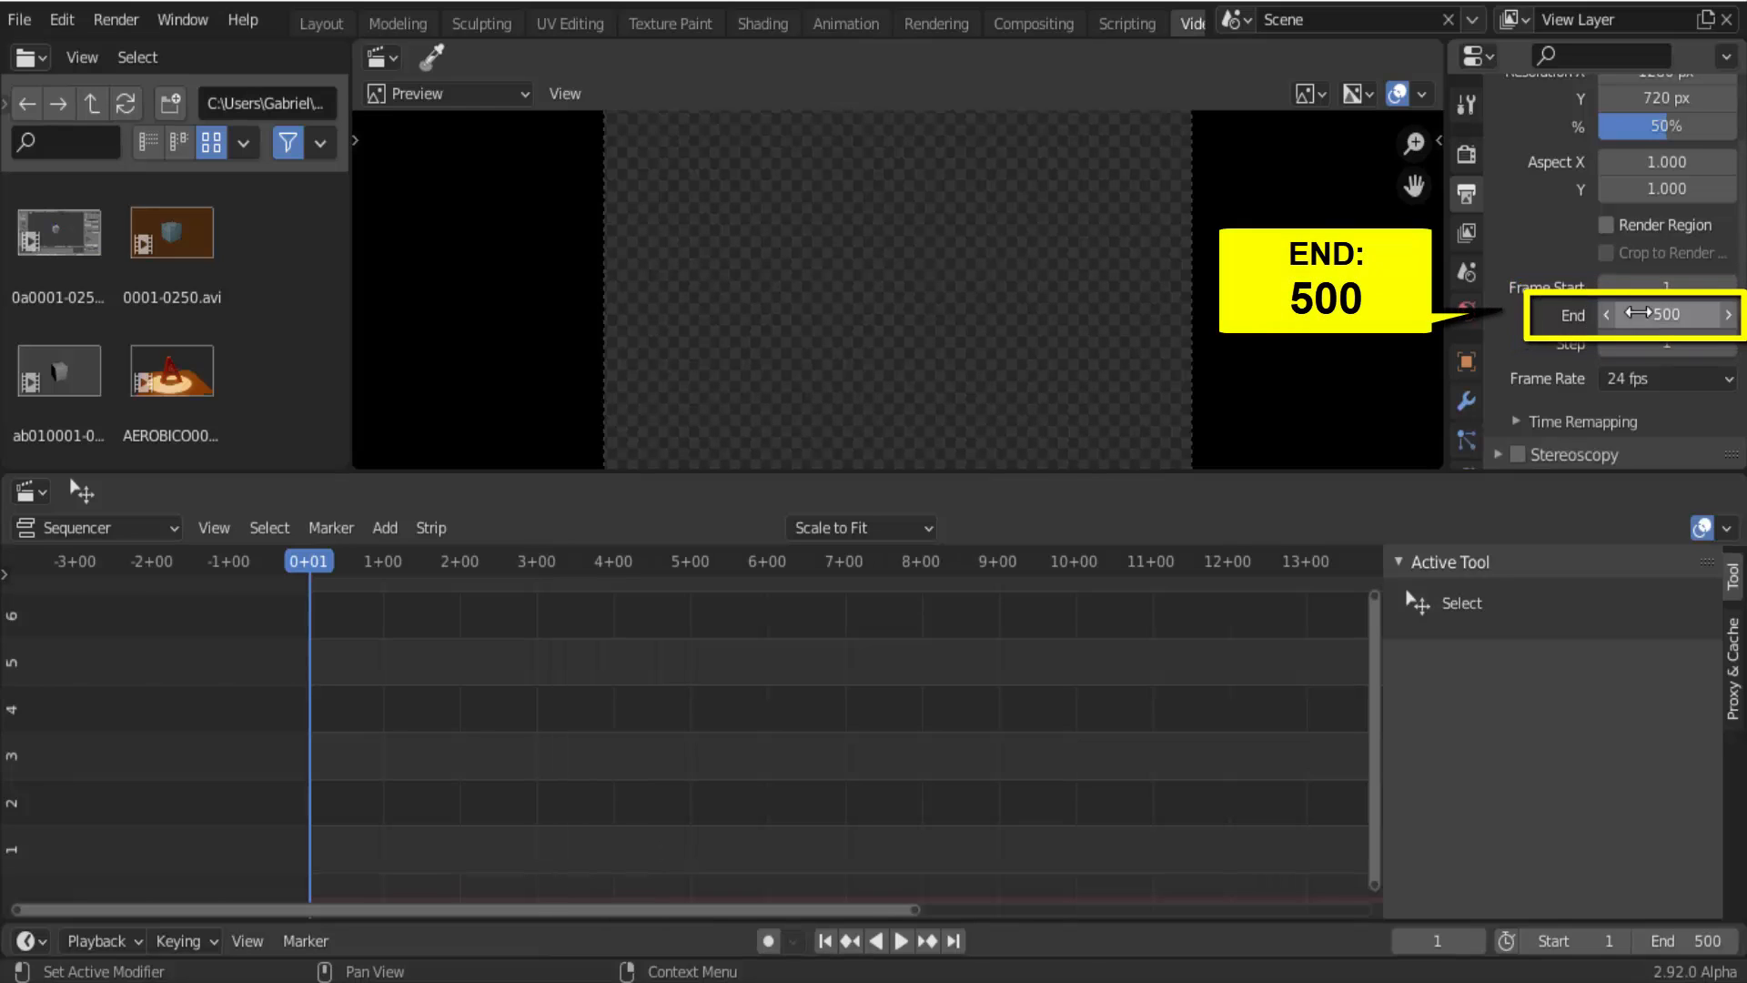
pyautogui.press('Return')
# Find Balão Inflado.jpg in the video folder and add it to the sequencer as an image strip on channel 1.
pyautogui.scroll(-5, 314, 288)
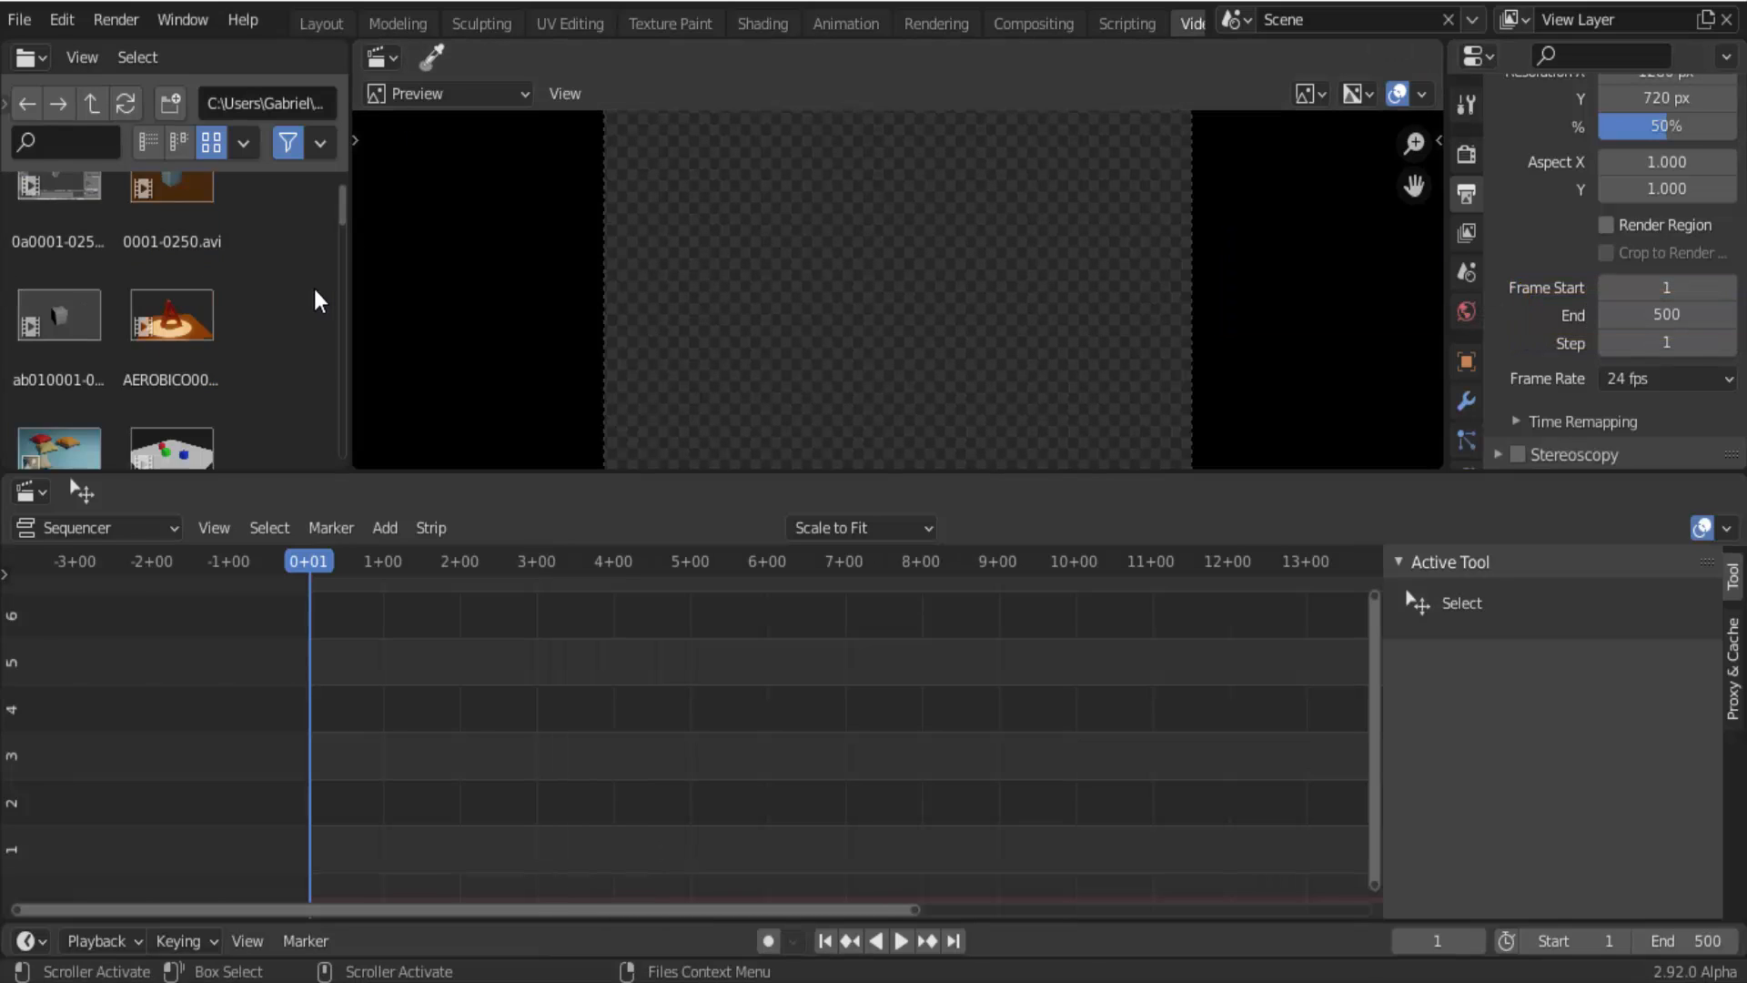
pyautogui.scroll(-8, 310, 287)
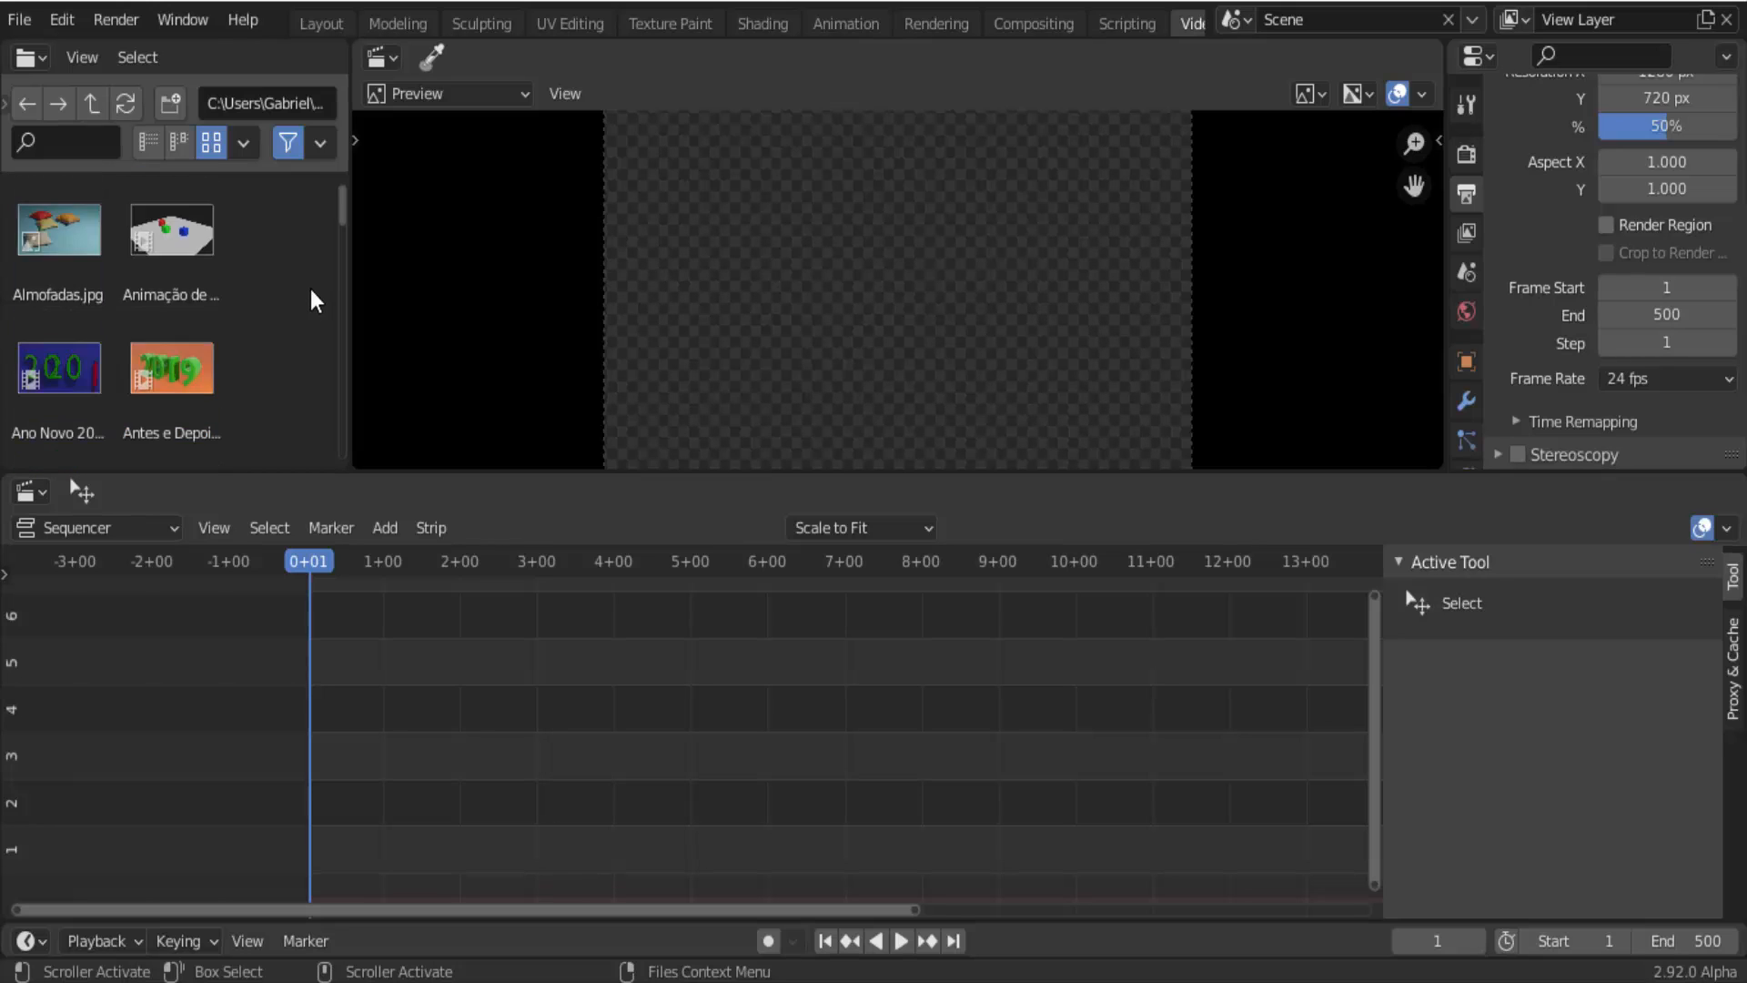
pyautogui.click(173, 347)
pyautogui.moveTo(172, 348); pyautogui.dragTo(122, 805)
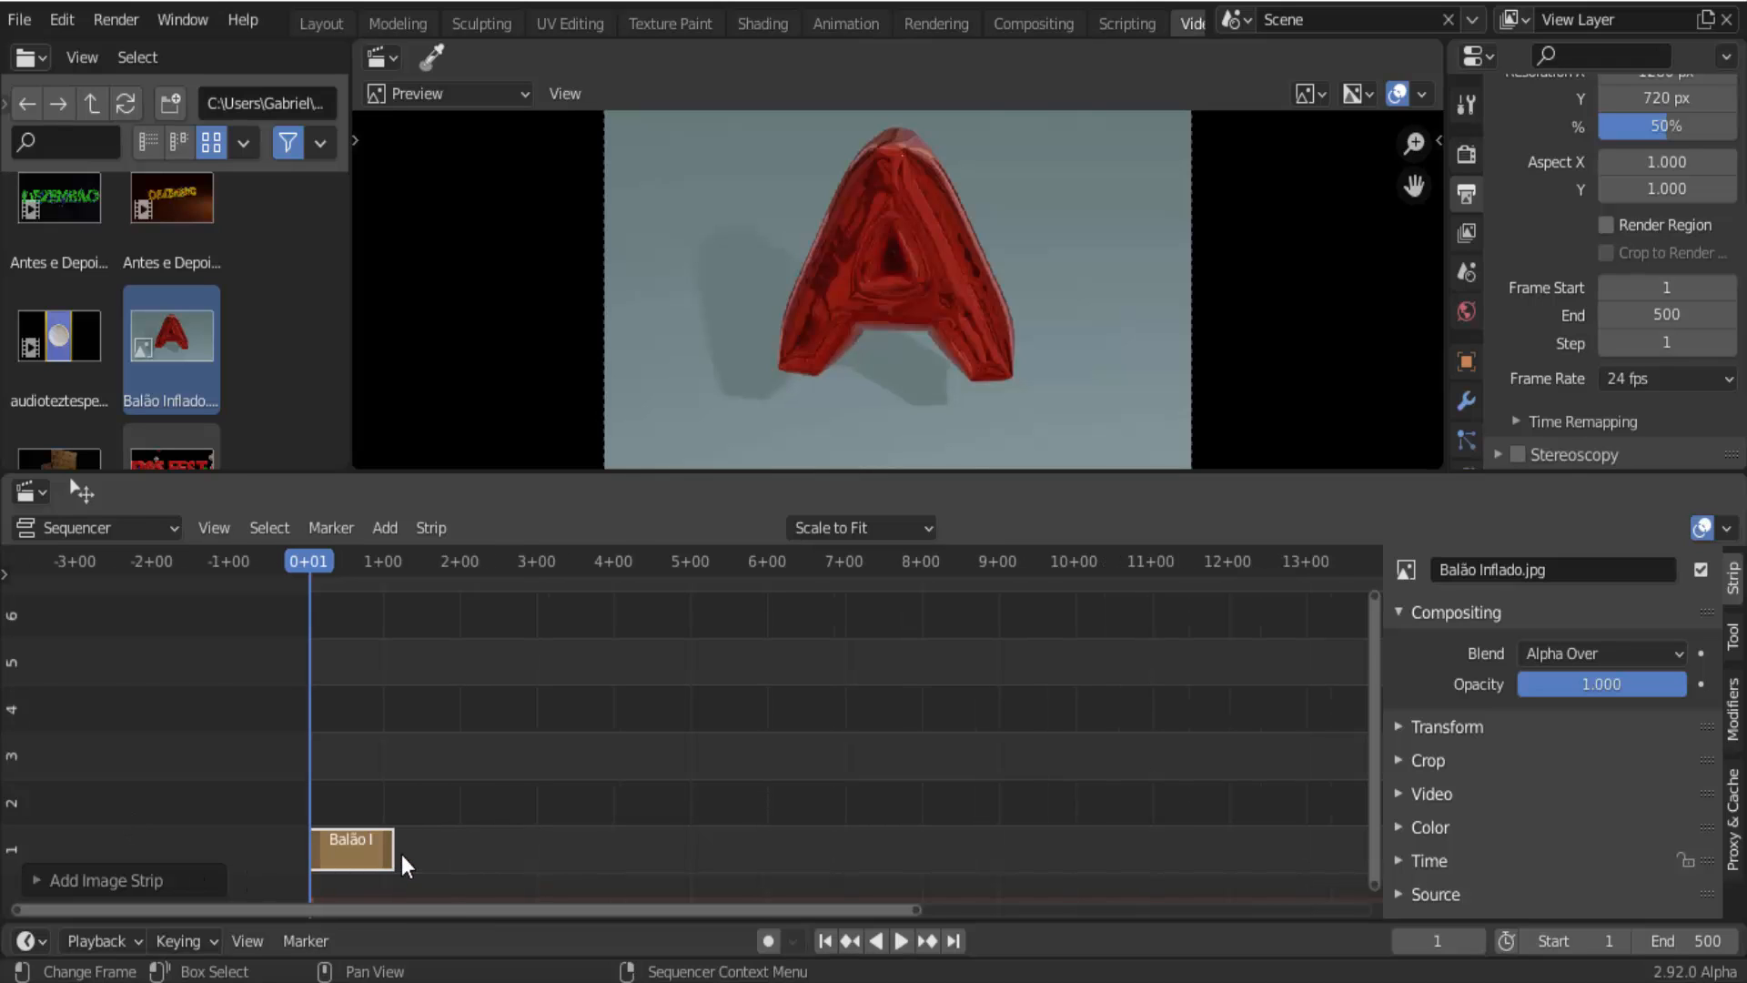
# Move the Balão Inflado.jpg strip to channel 2 and extend its end to frame 180.
pyautogui.click(368, 844)
pyautogui.moveTo(368, 845); pyautogui.dragTo(406, 853)
pyautogui.moveTo(405, 854); pyautogui.dragTo(417, 854)
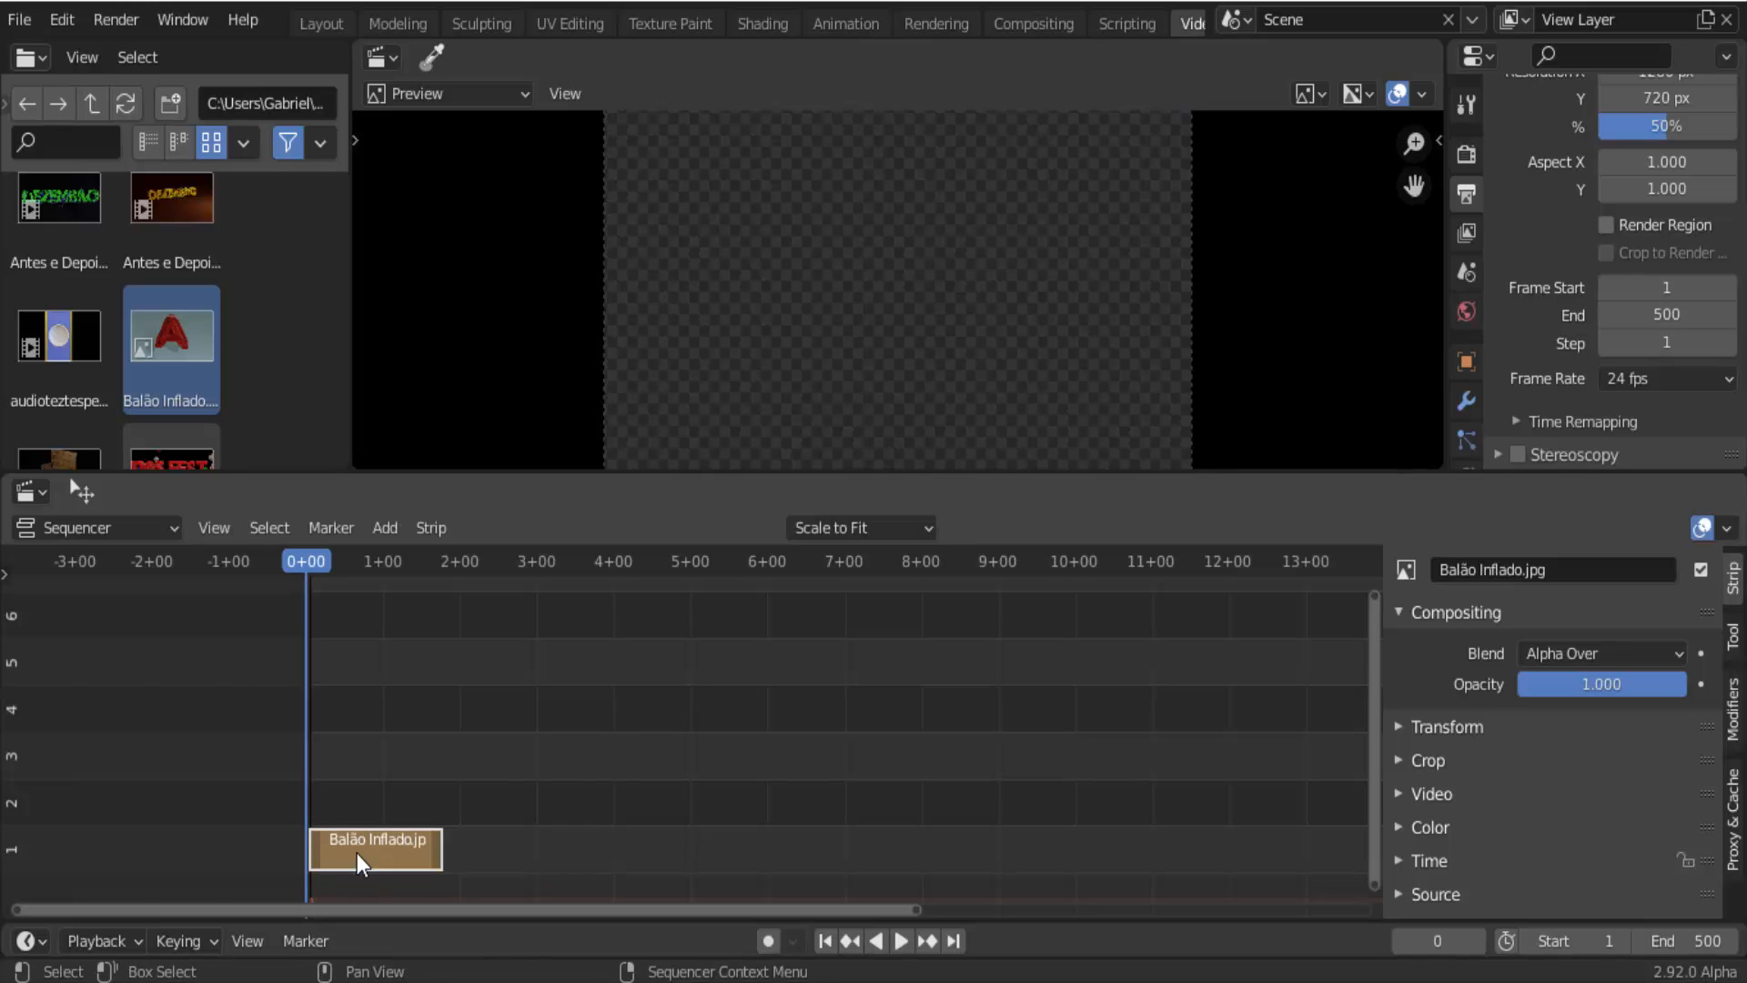
pyautogui.press('g')
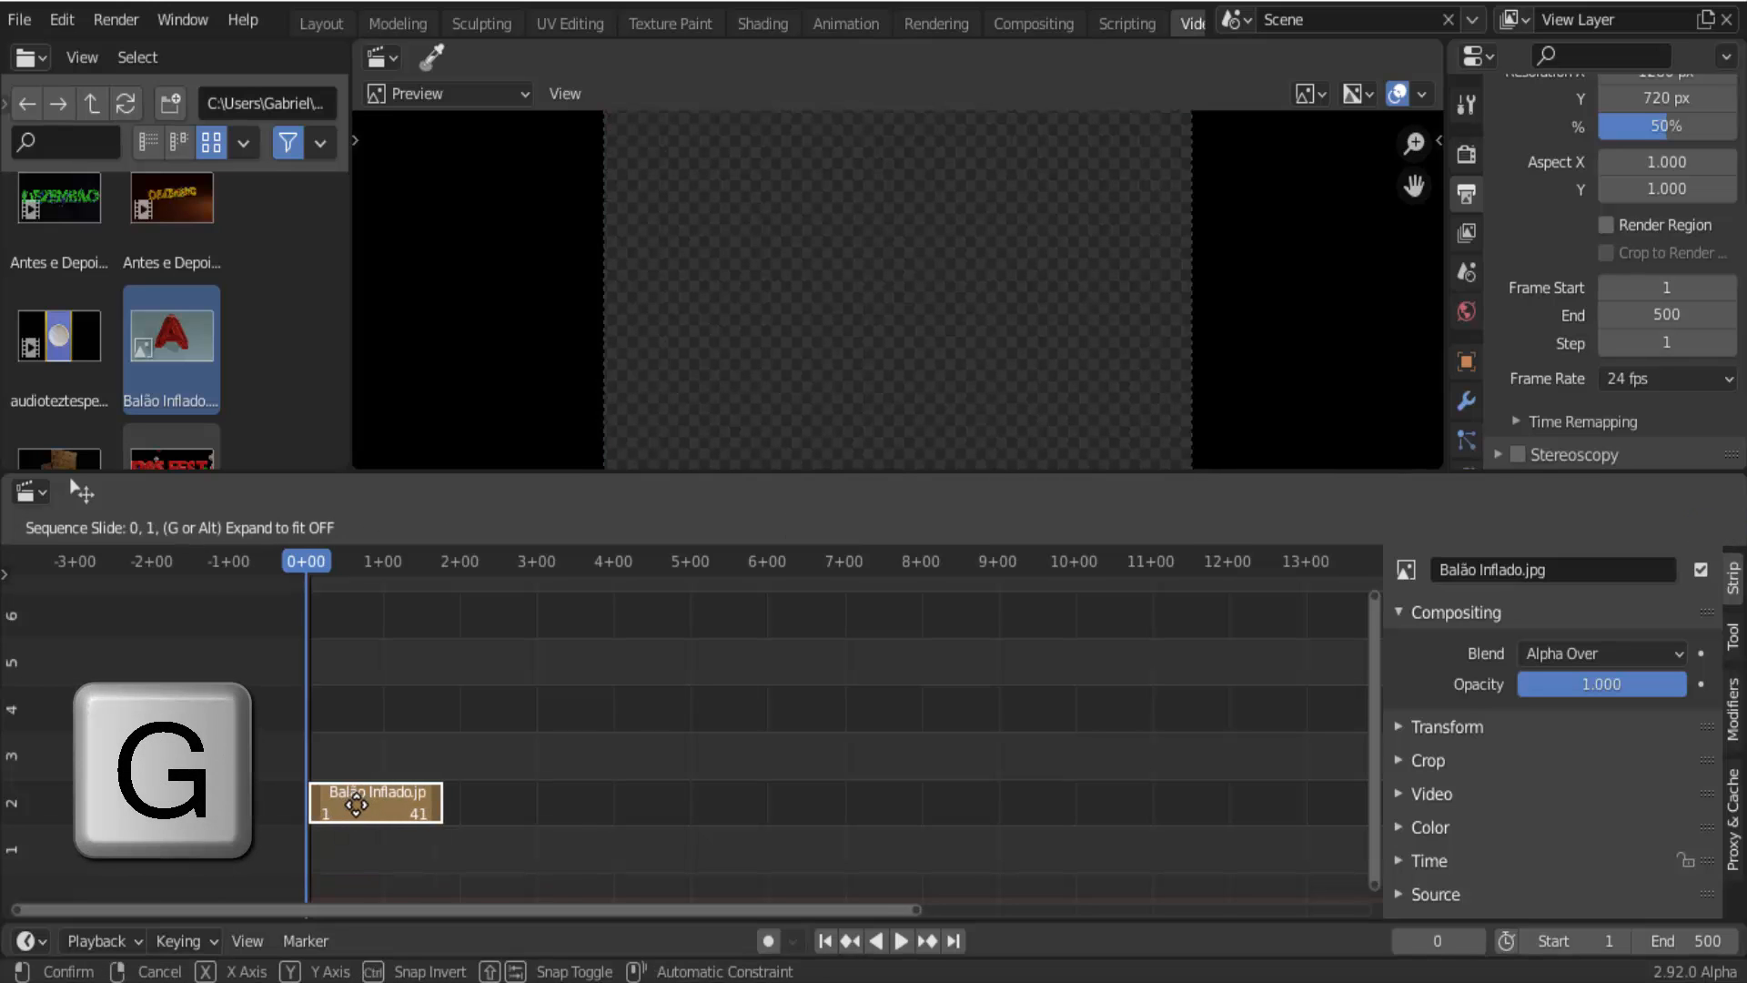
pyautogui.click(357, 806)
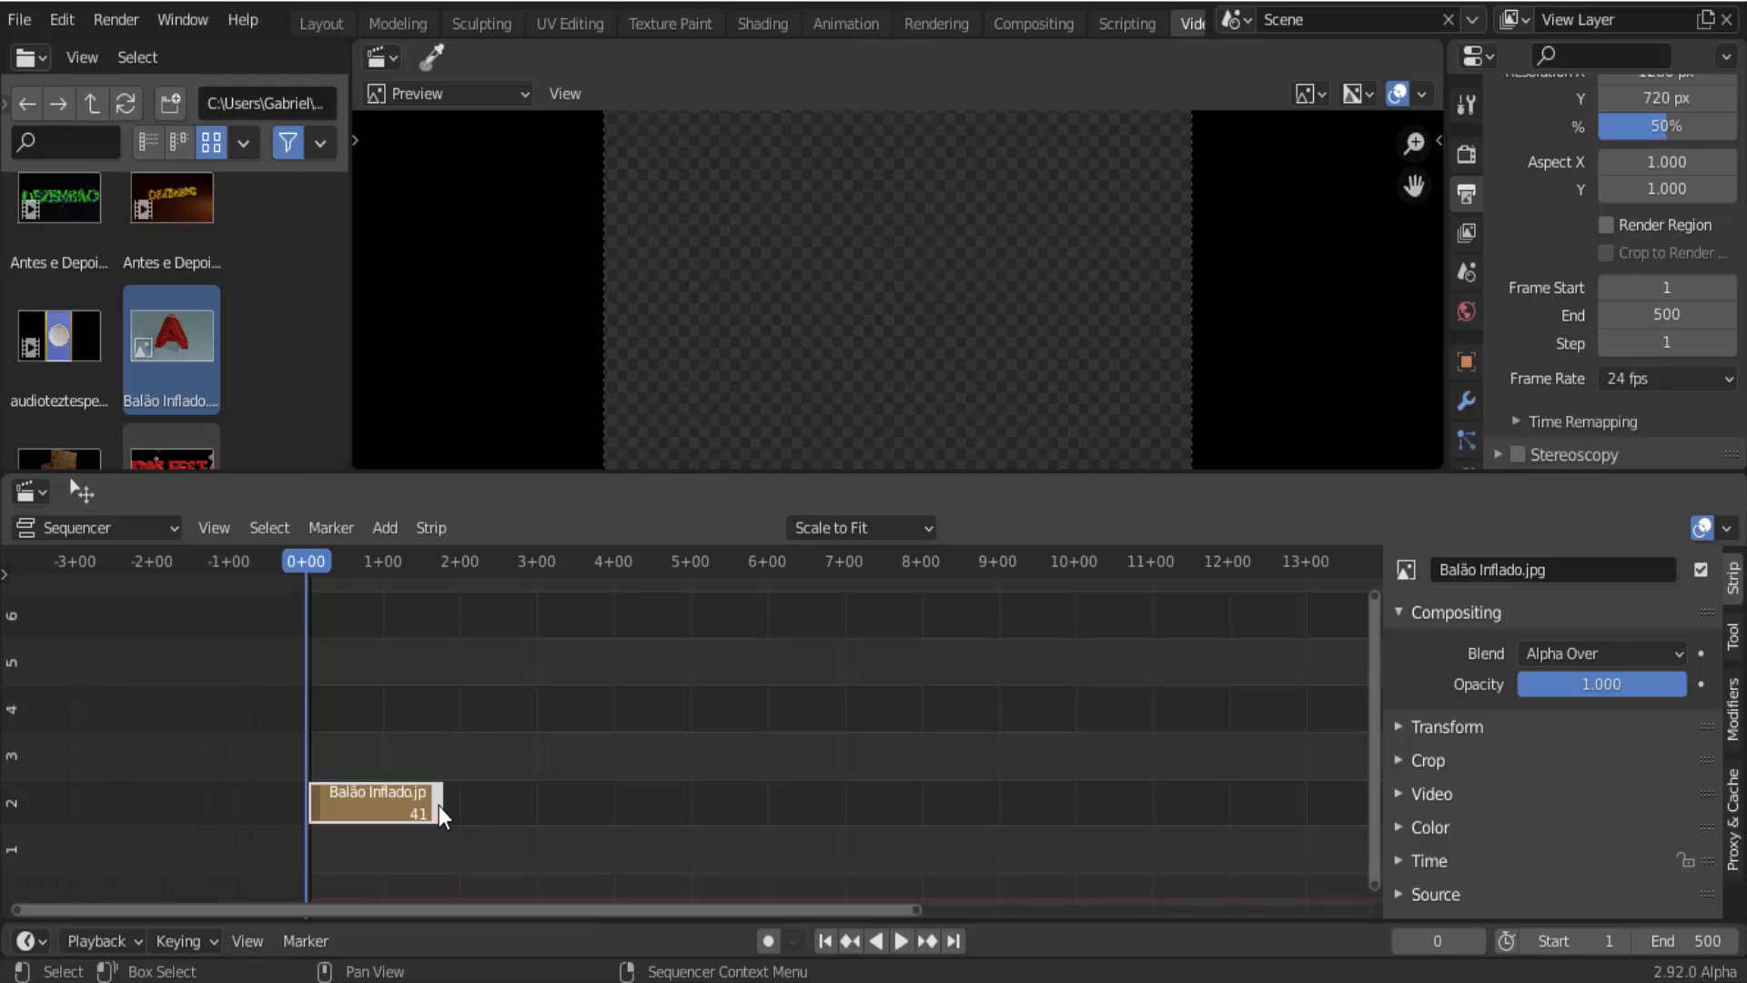
pyautogui.moveTo(449, 807); pyautogui.dragTo(876, 803)
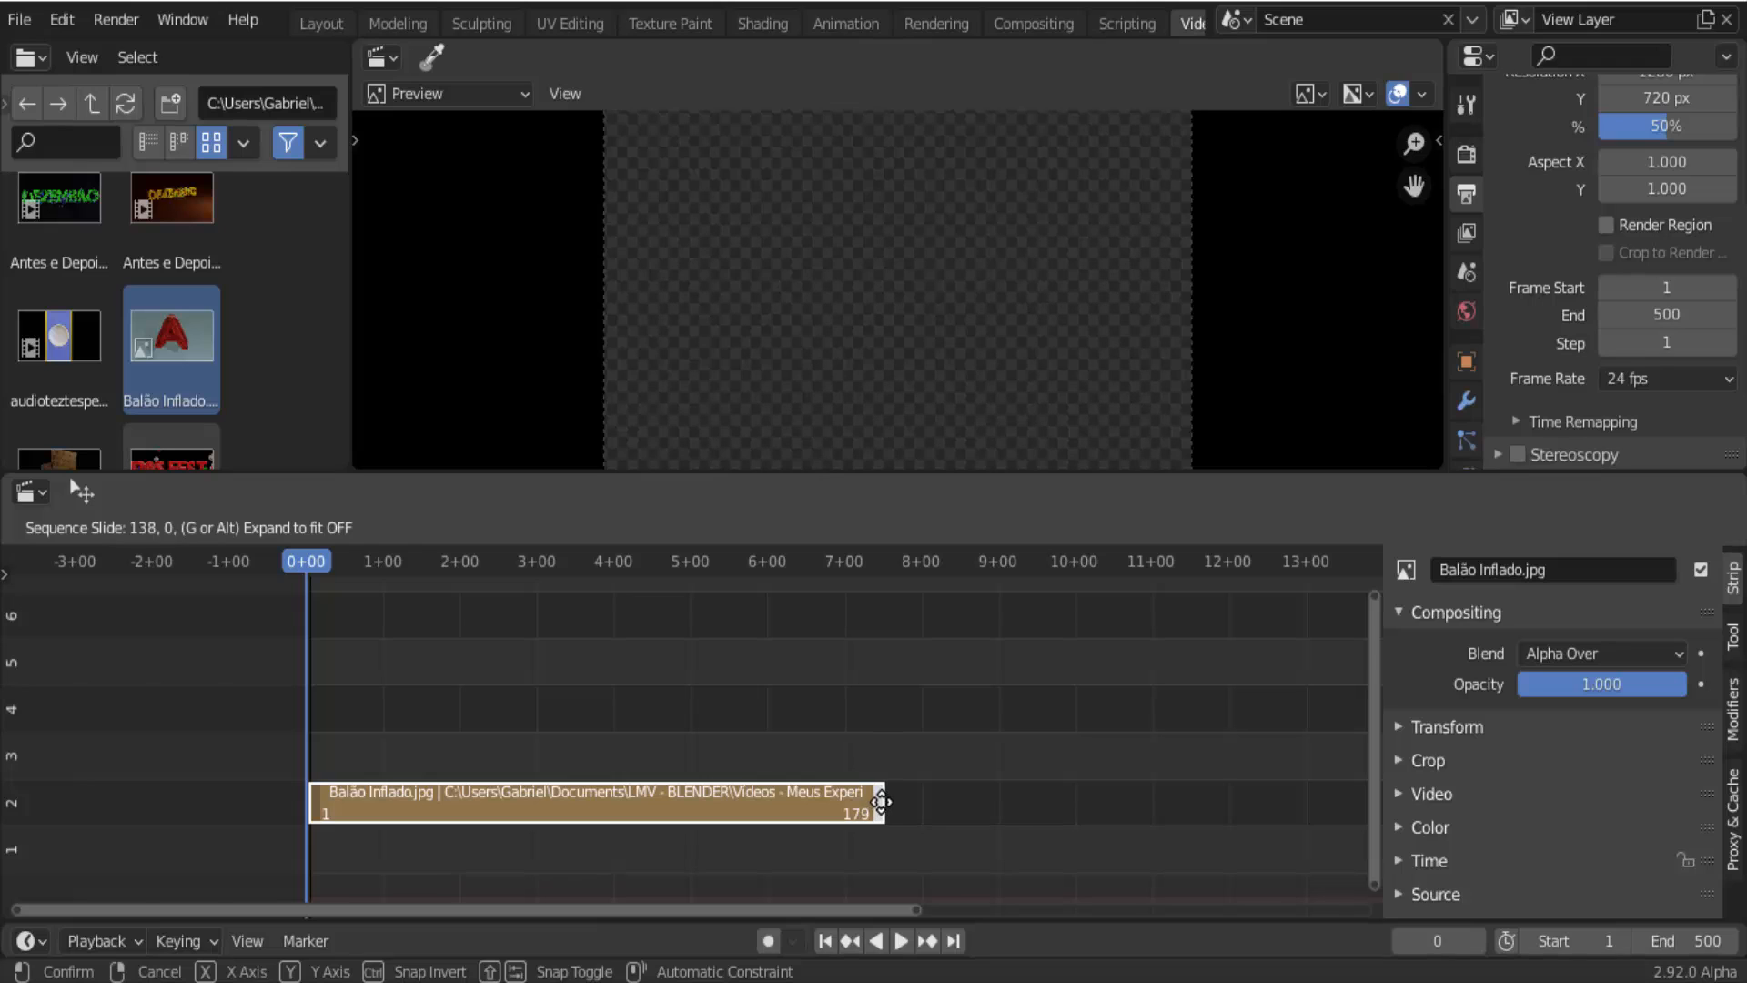
pyautogui.moveTo(884, 801); pyautogui.dragTo(884, 805)
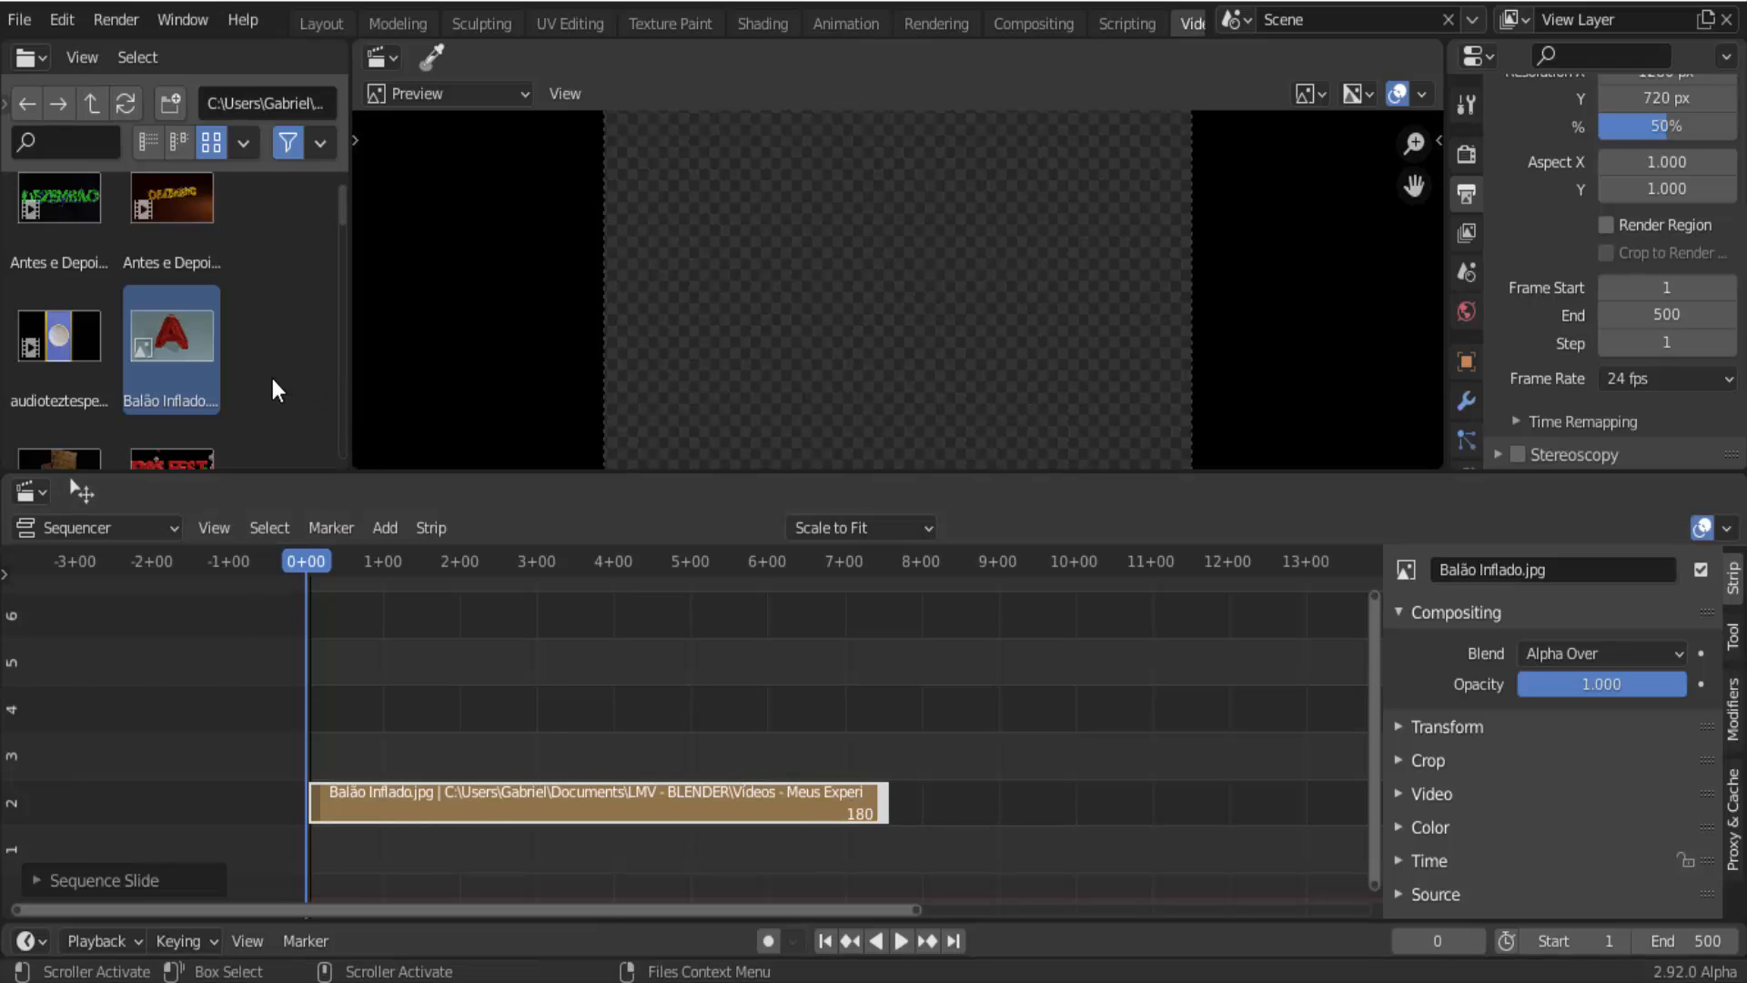
# Add Cipó JPG.jpg as an image strip and move it to channel 4, starting at about frame 100.
pyautogui.scroll(-10, 270, 374)
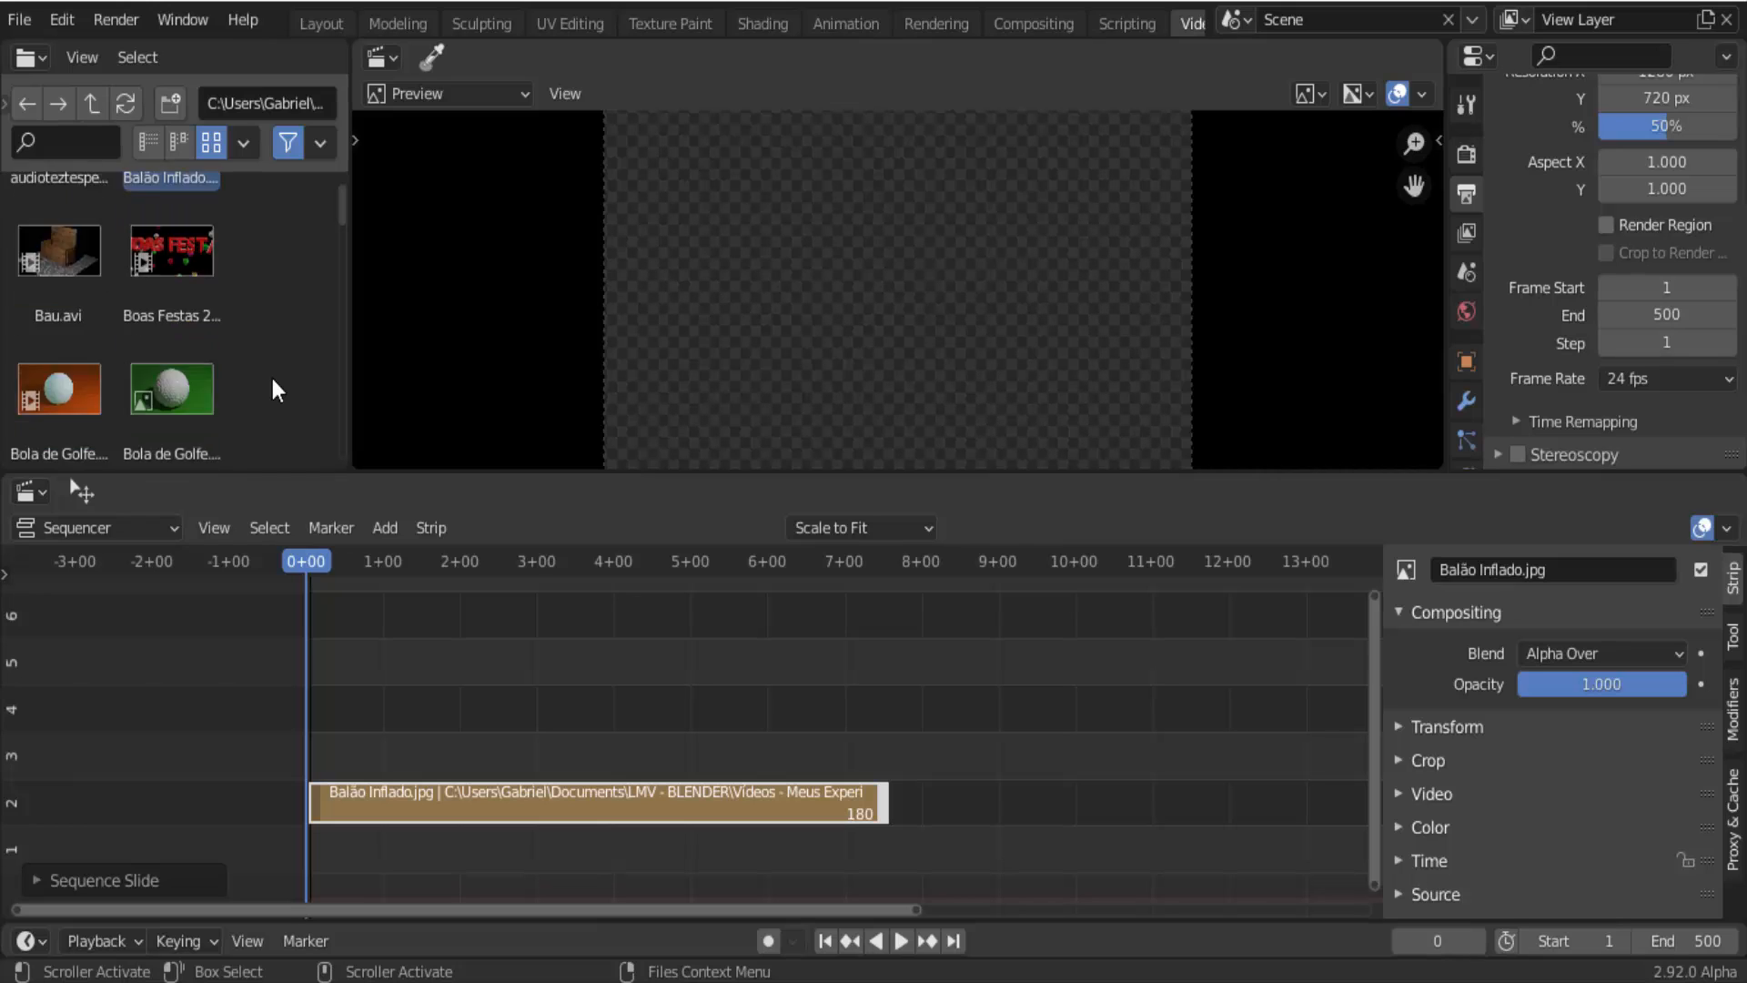
pyautogui.moveTo(171, 300); pyautogui.dragTo(440, 707)
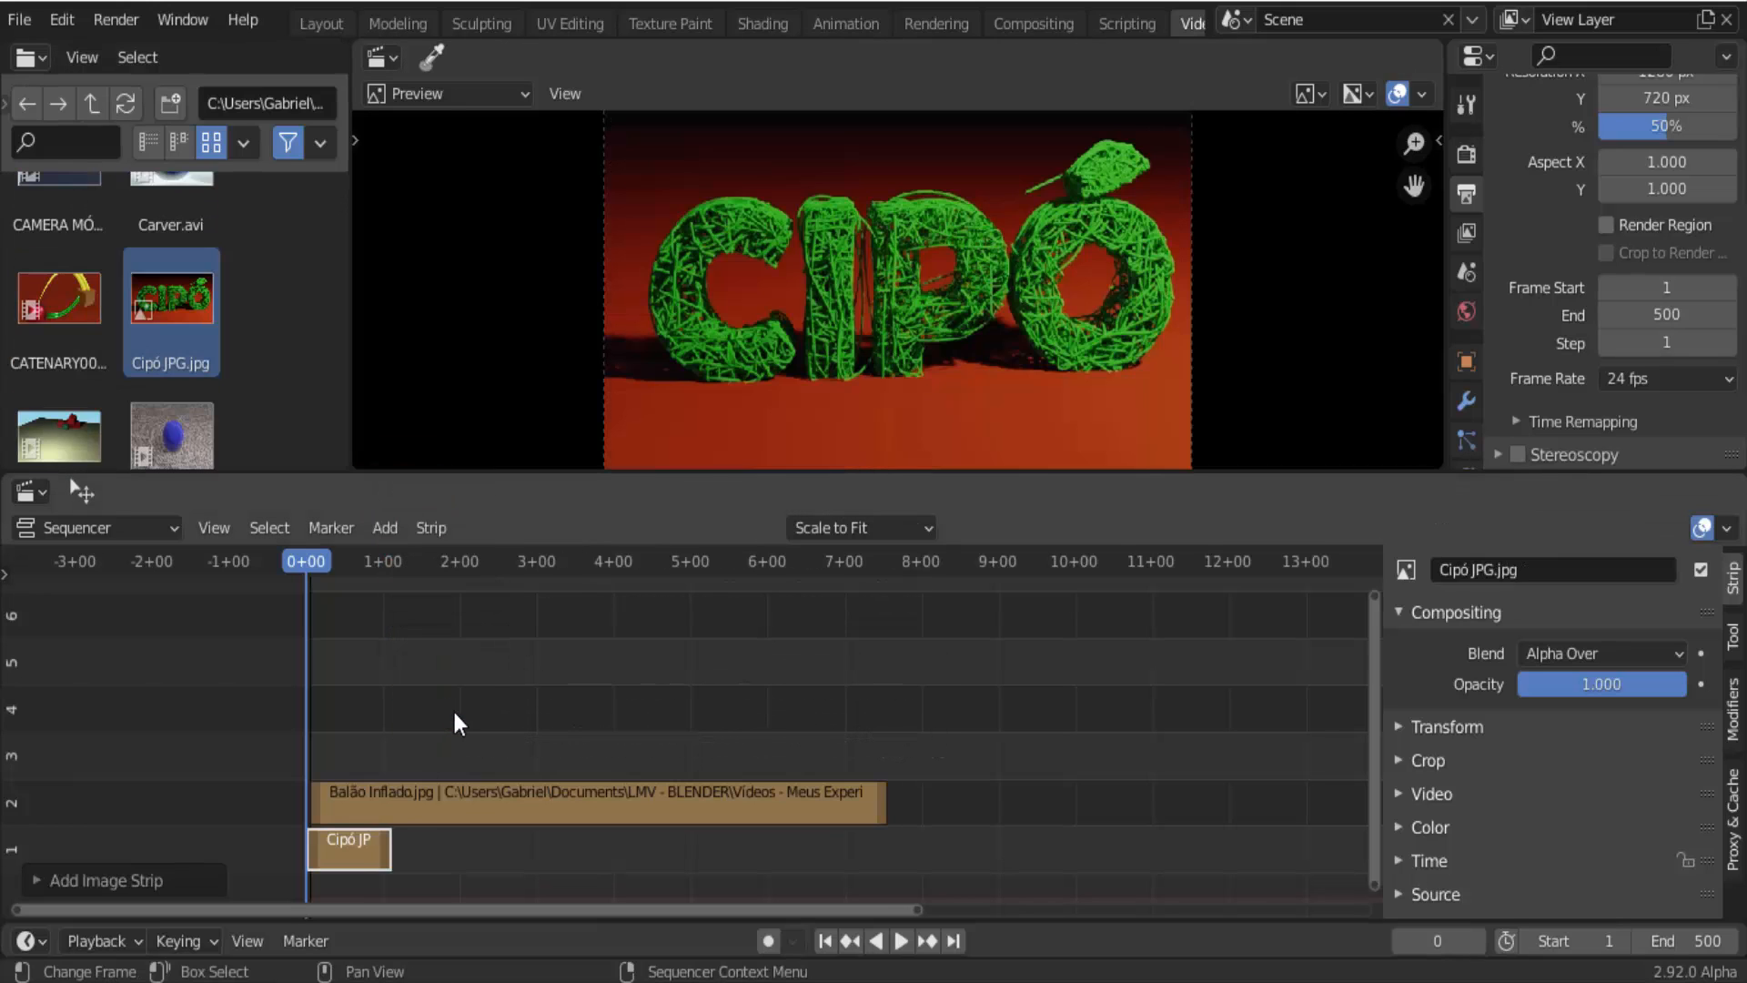
pyautogui.press('g')
pyautogui.press('g')
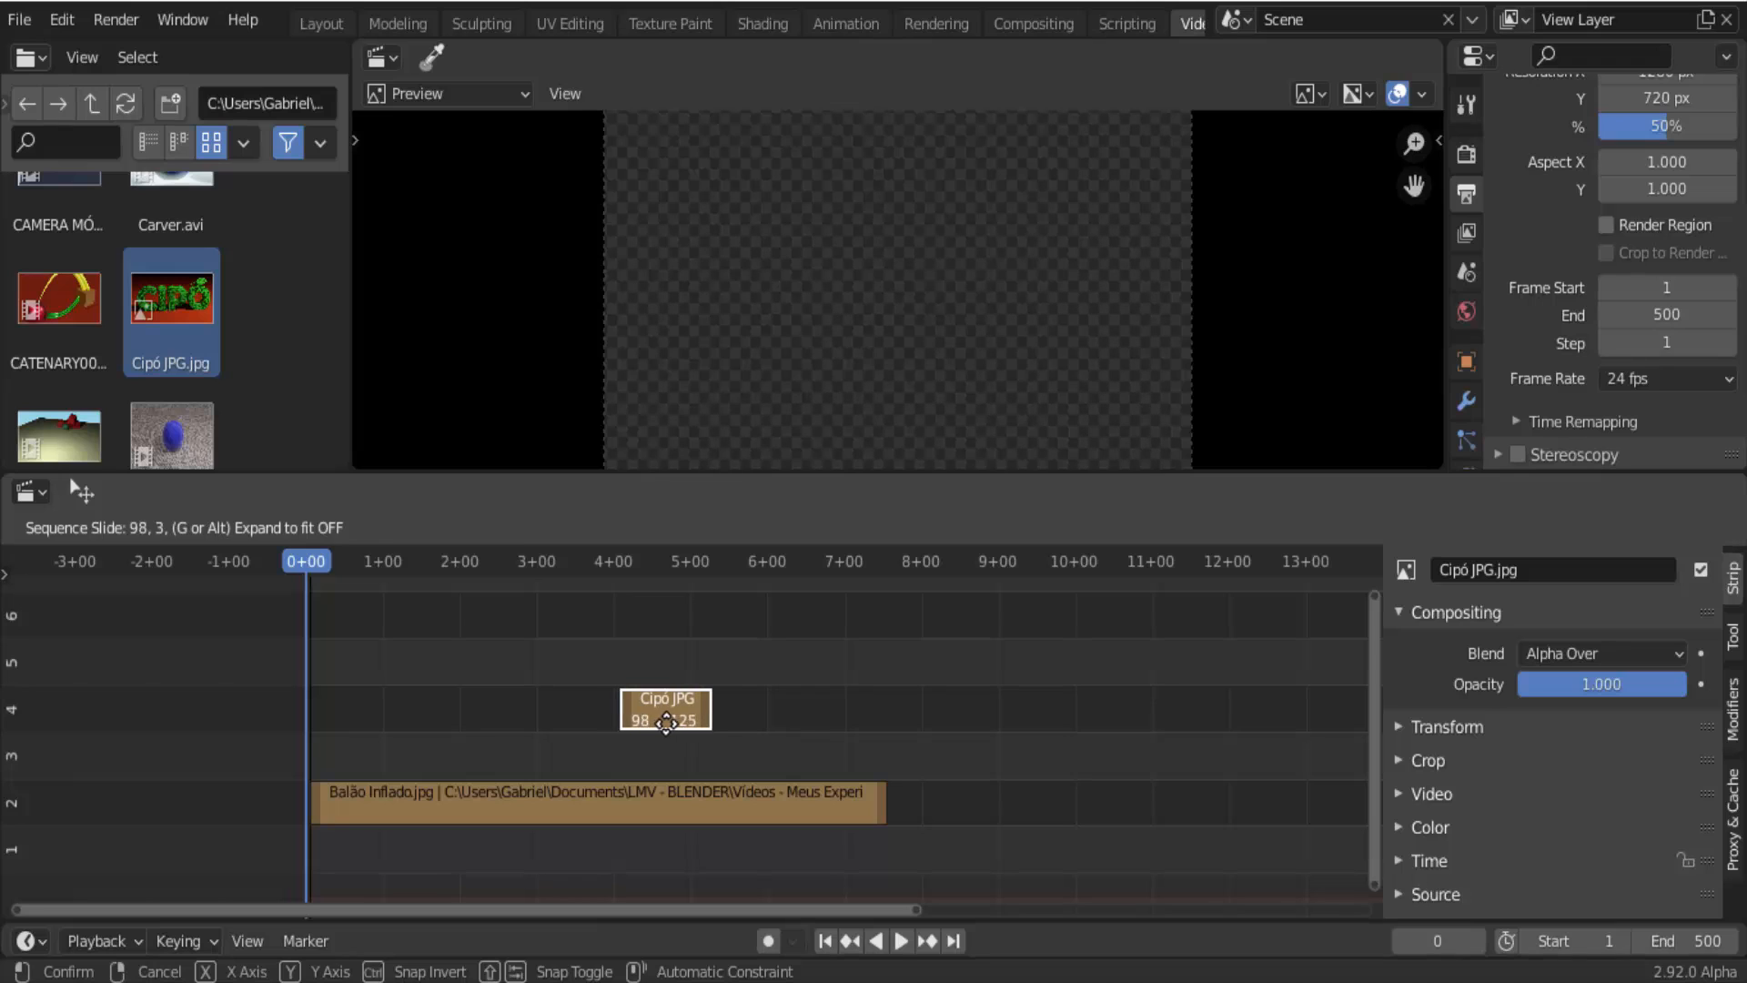
pyautogui.click(714, 721)
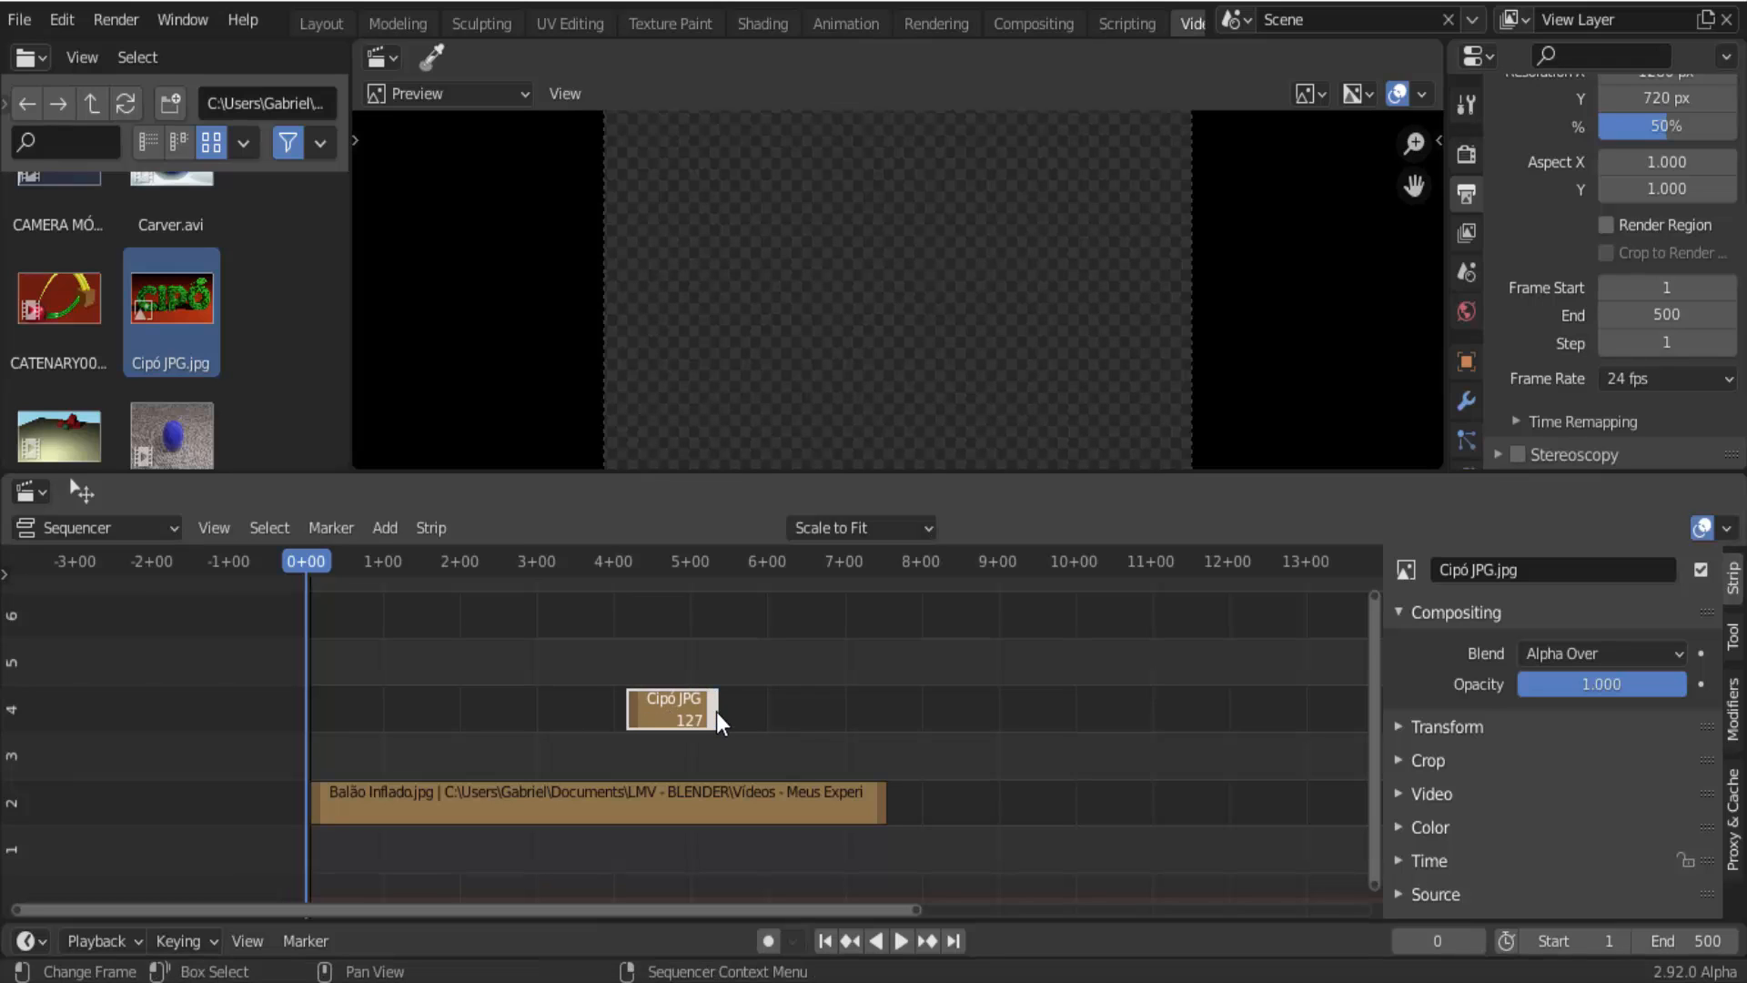
# Extend the end of the Cipó JPG.jpg strip to frame 299.
pyautogui.moveTo(717, 711); pyautogui.dragTo(1268, 733)
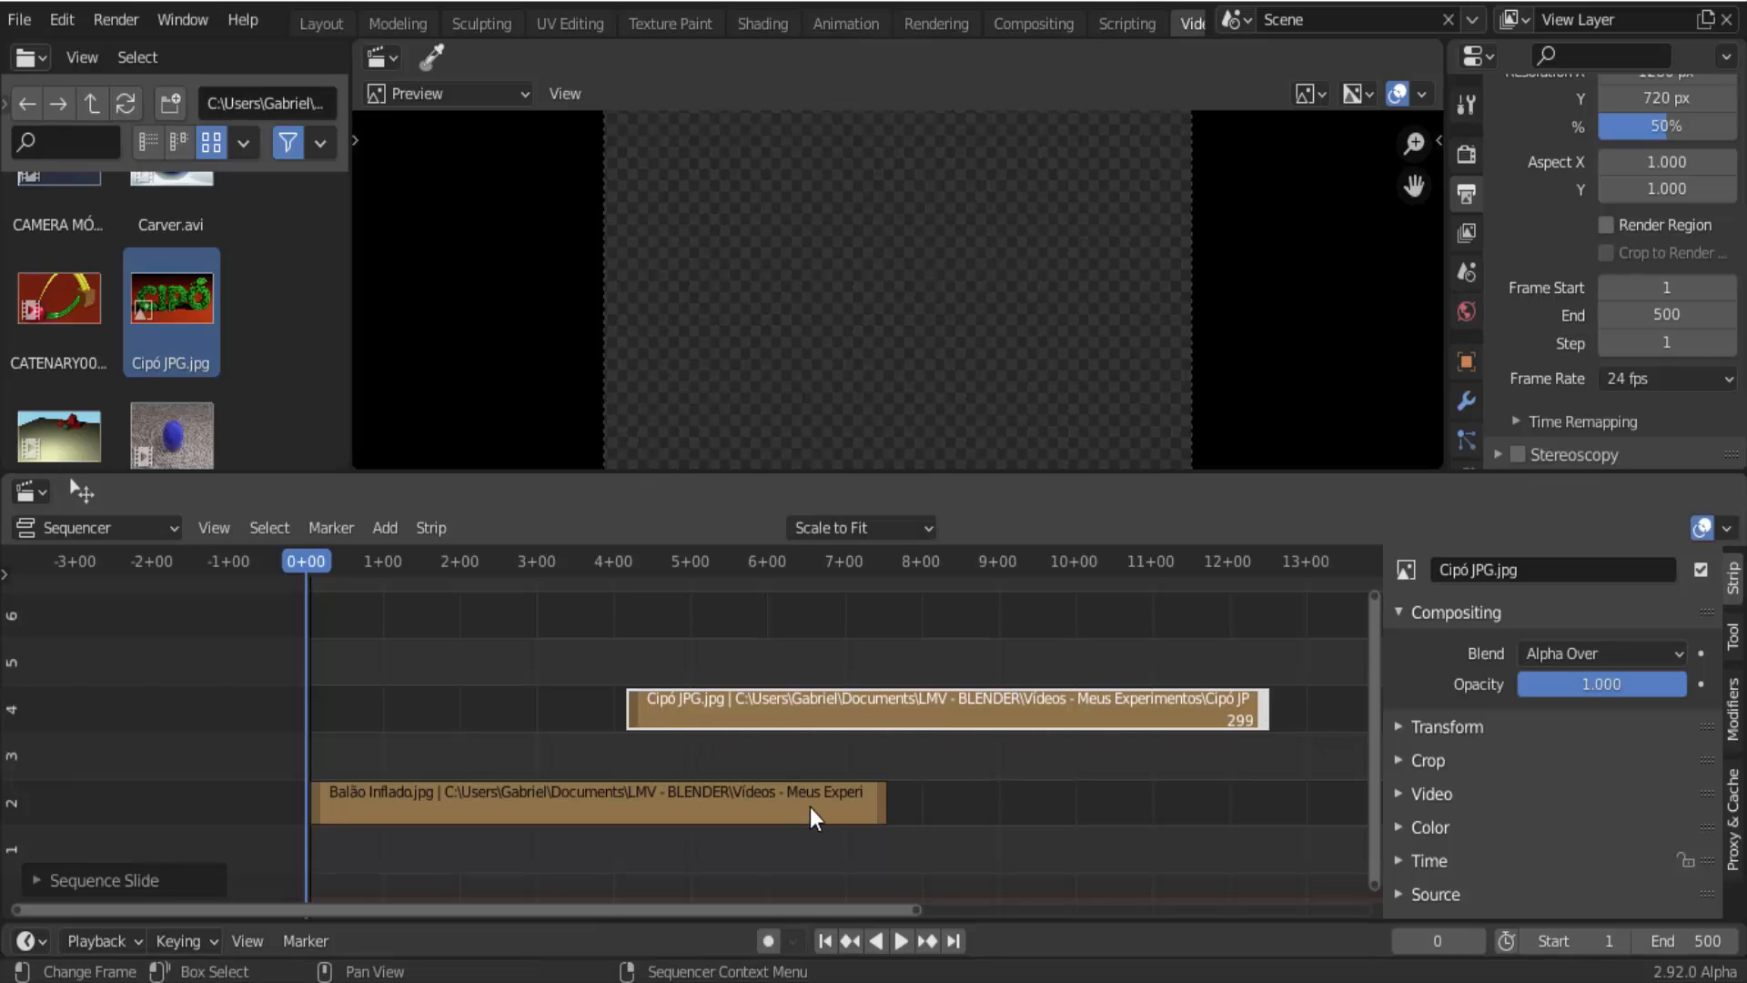
pyautogui.click(753, 806)
pyautogui.click(768, 724)
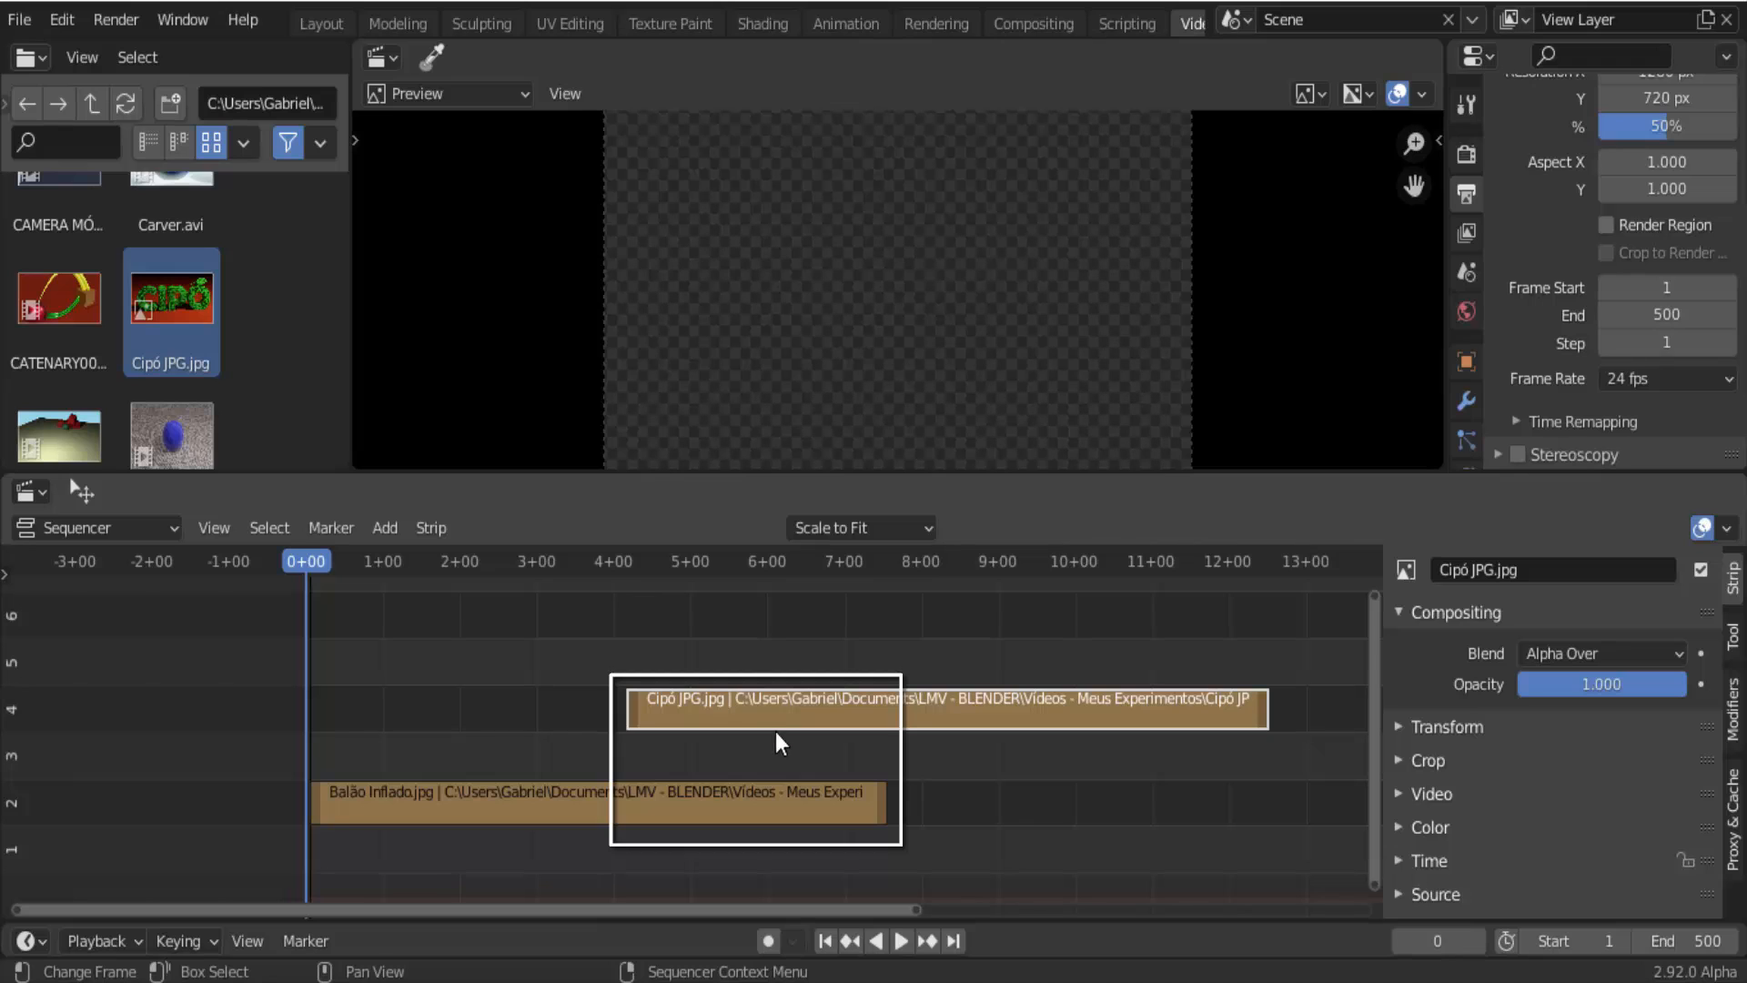
# Add a Transform effect strip to the Balão Inflado.jpg strip.
pyautogui.click(753, 794)
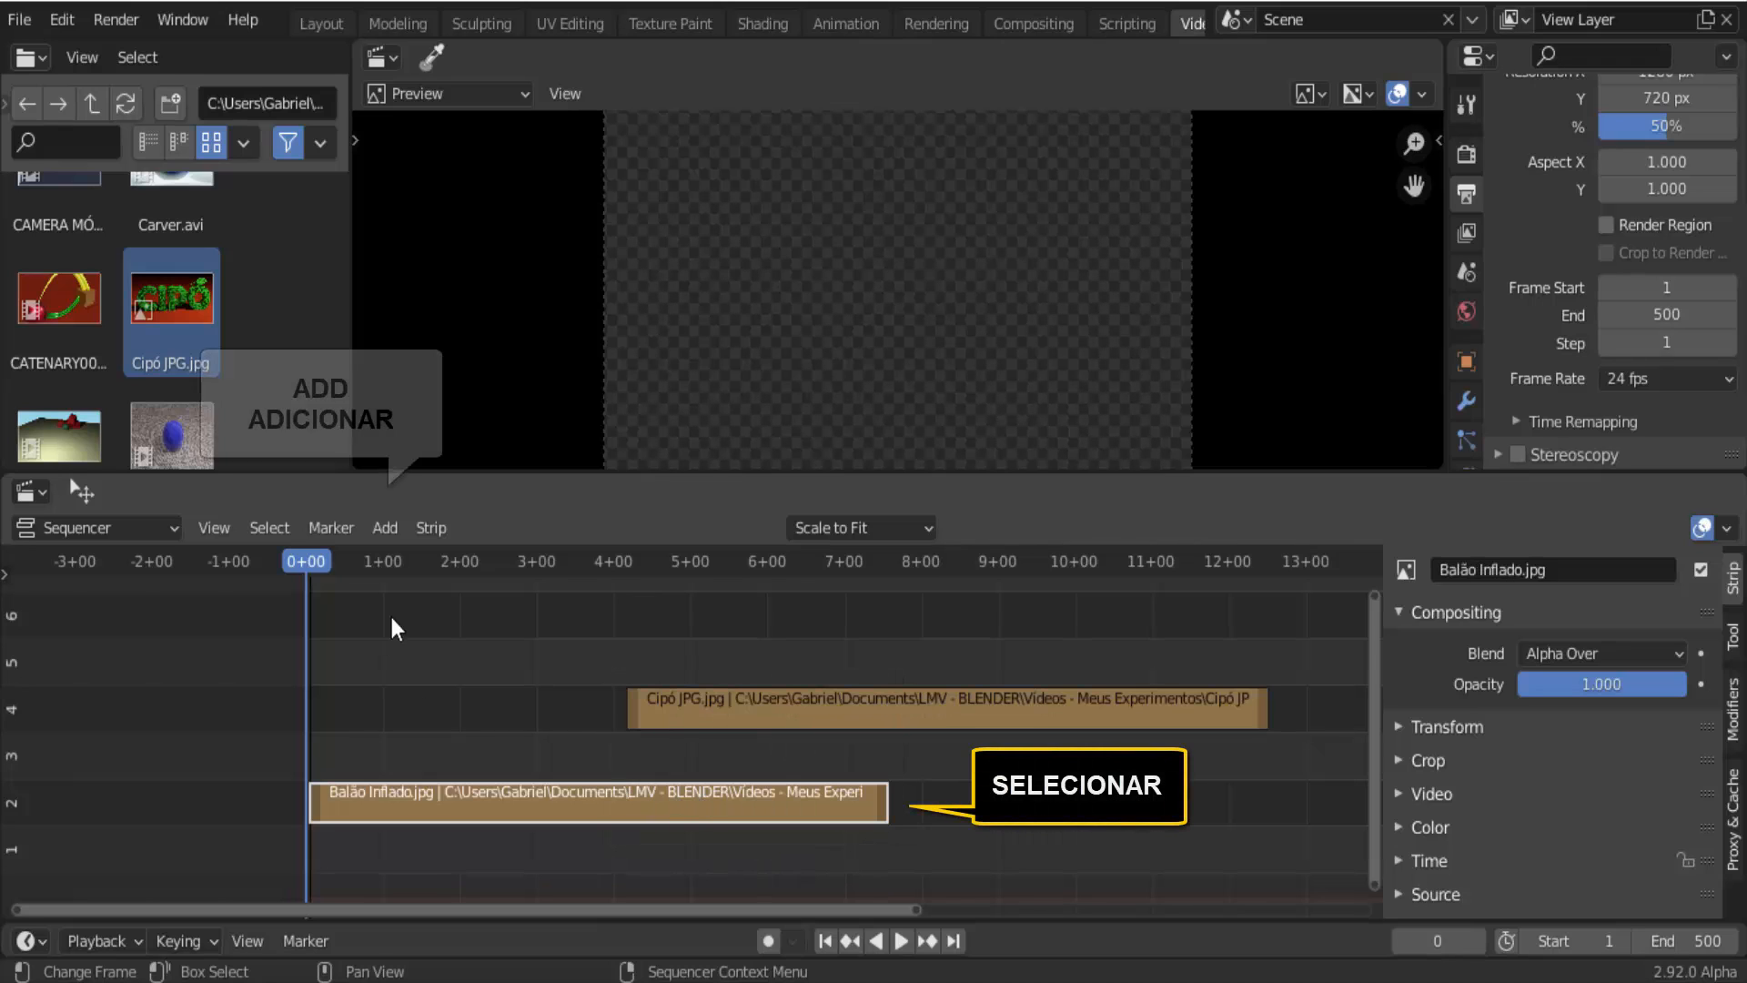
pyautogui.click(392, 533)
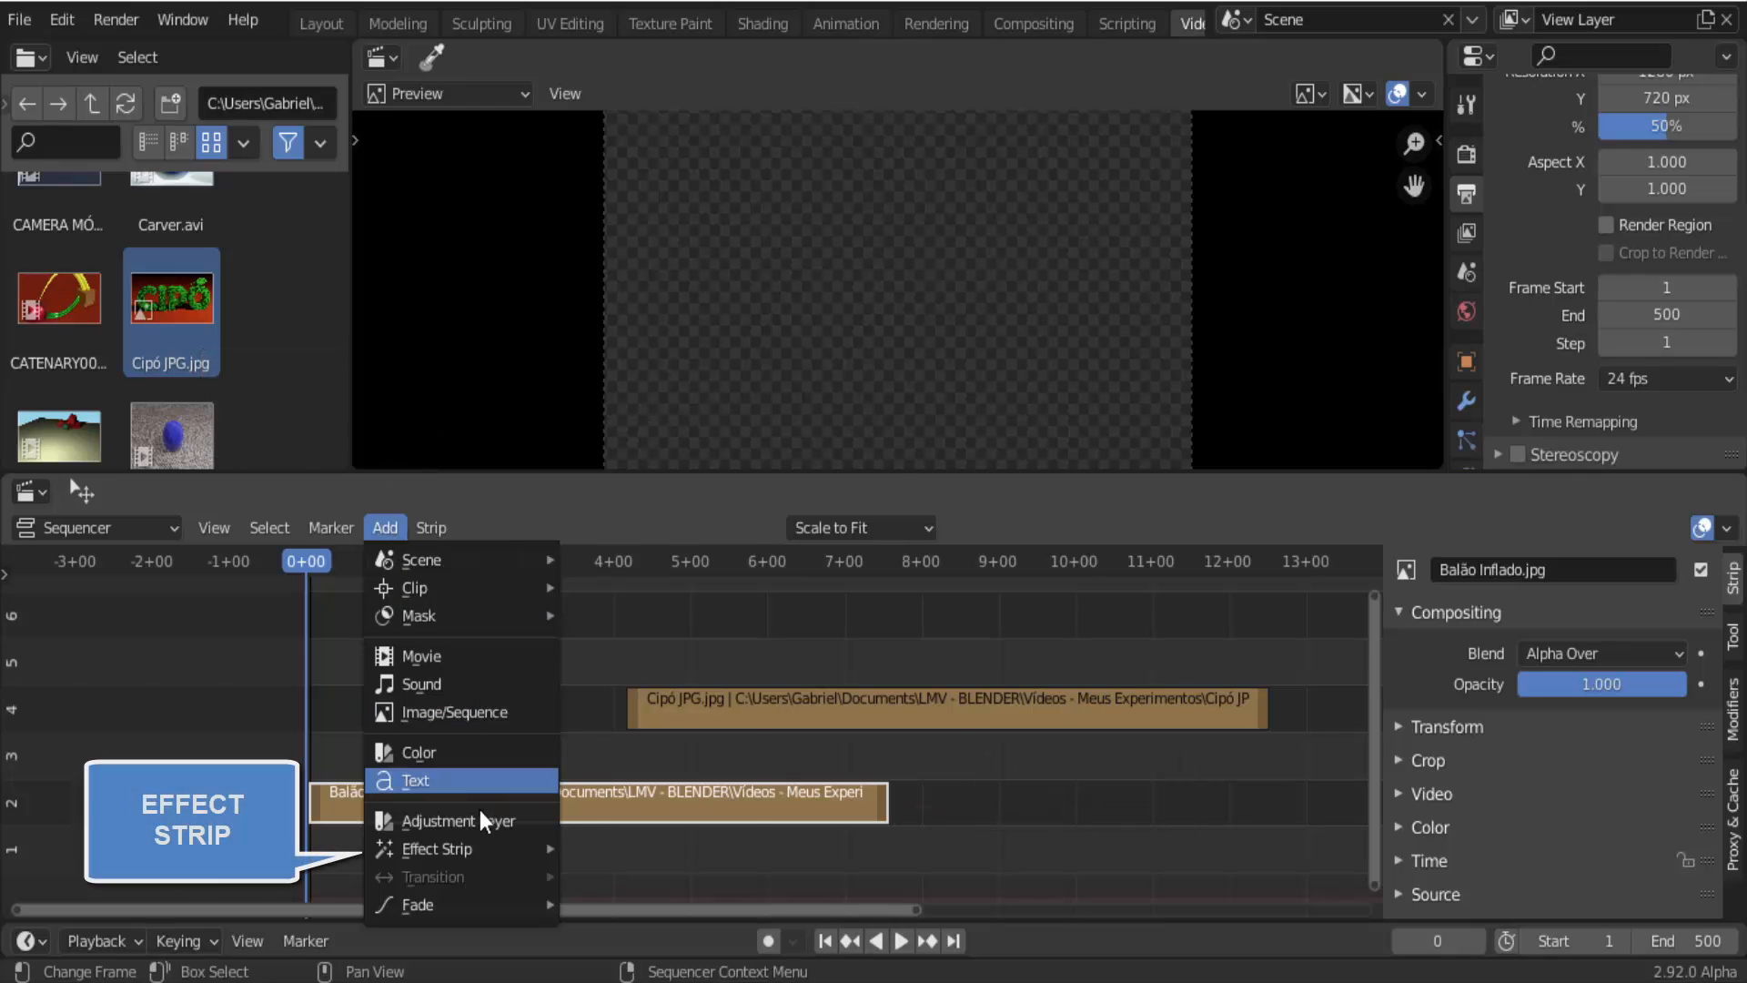
pyautogui.moveTo(471, 848)
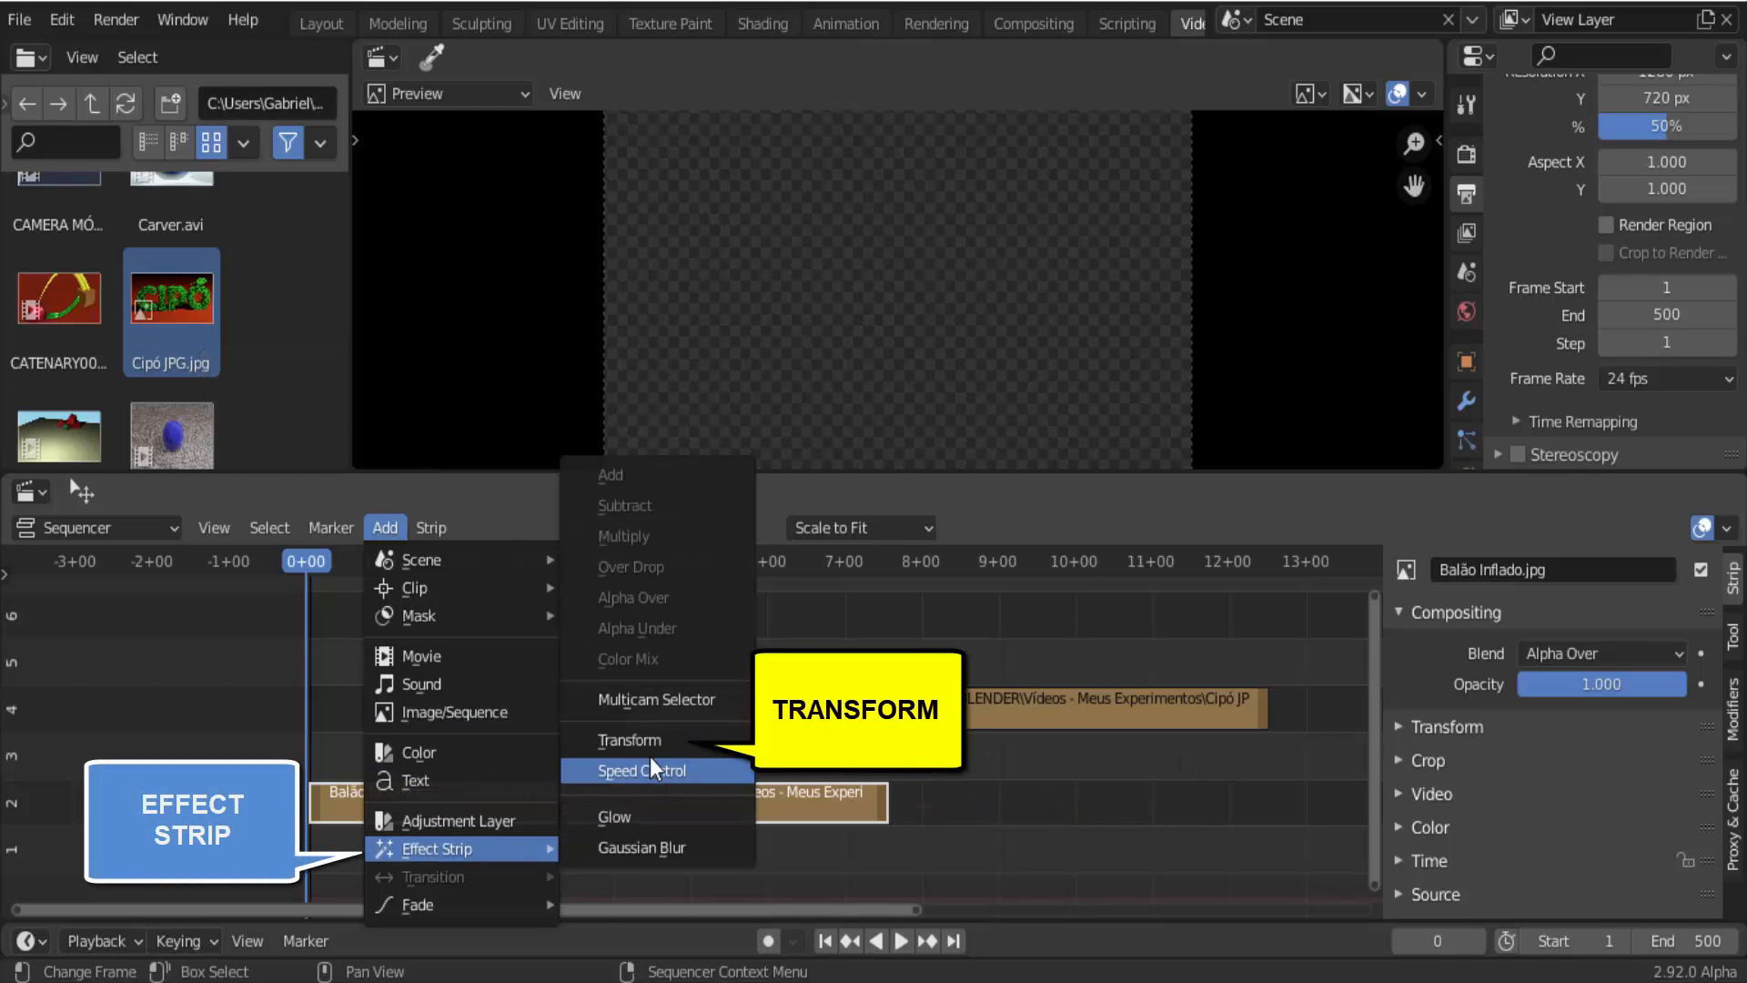
pyautogui.click(673, 738)
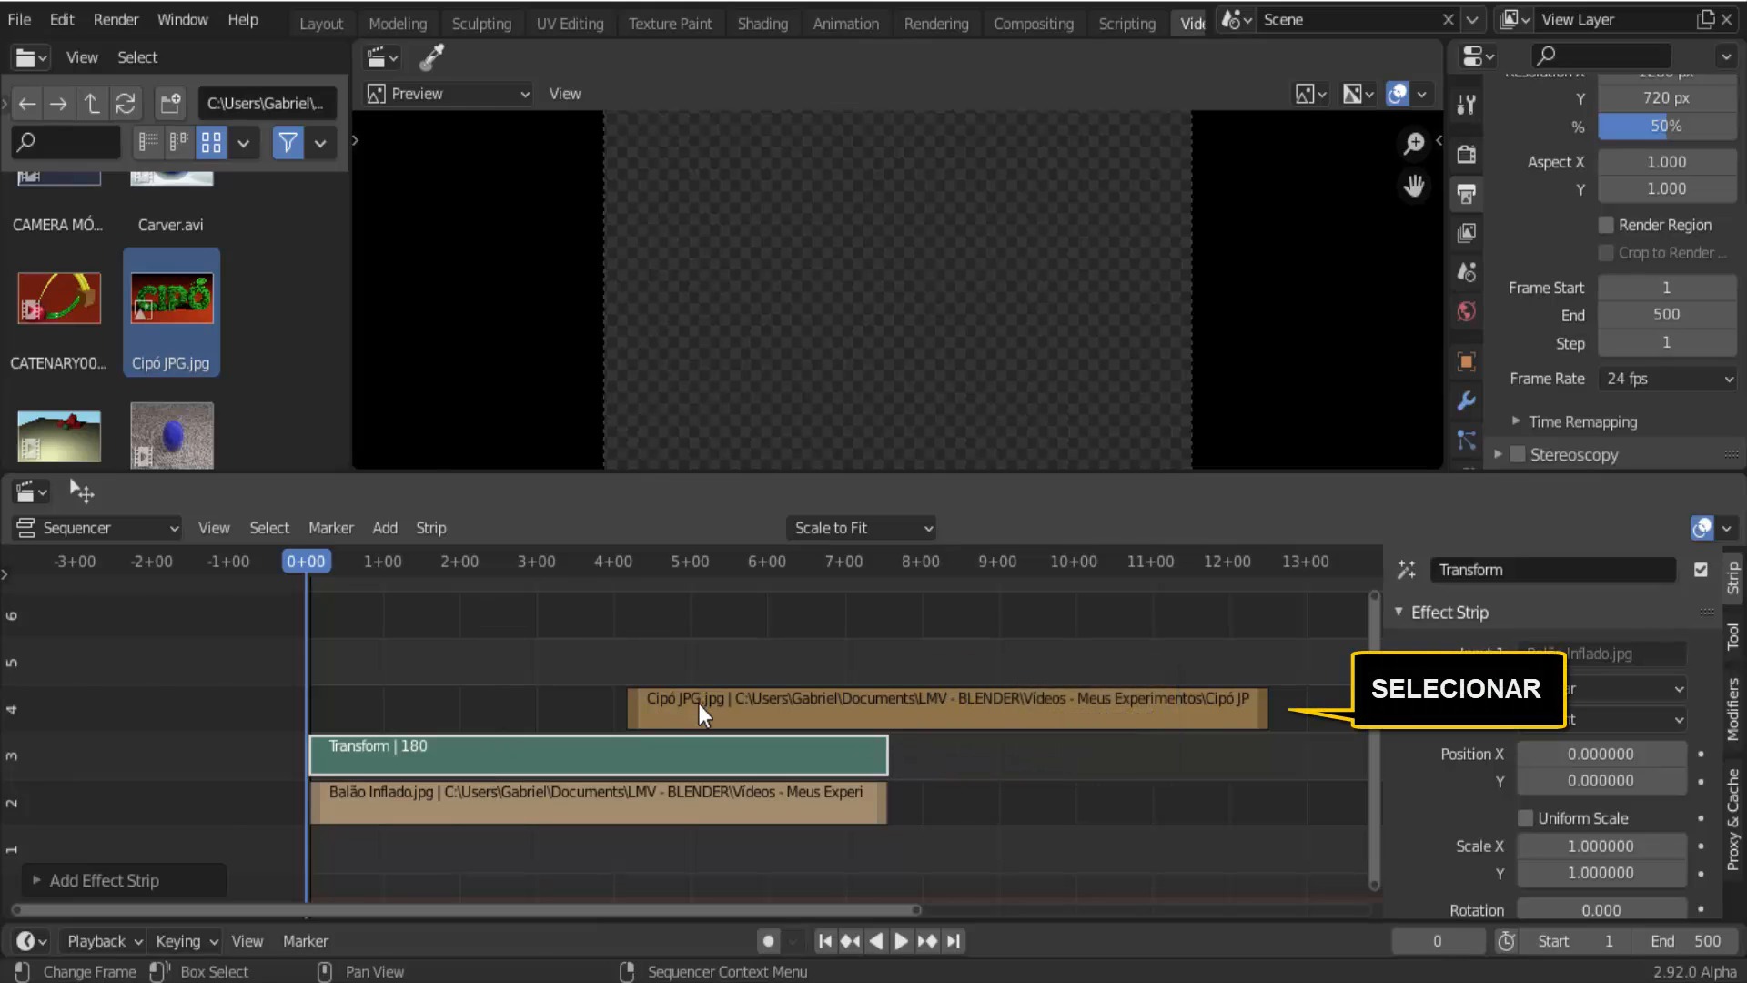
# Add a Transform effect strip to the Cipó JPG.jpg strip.
pyautogui.click(669, 702)
pyautogui.click(390, 529)
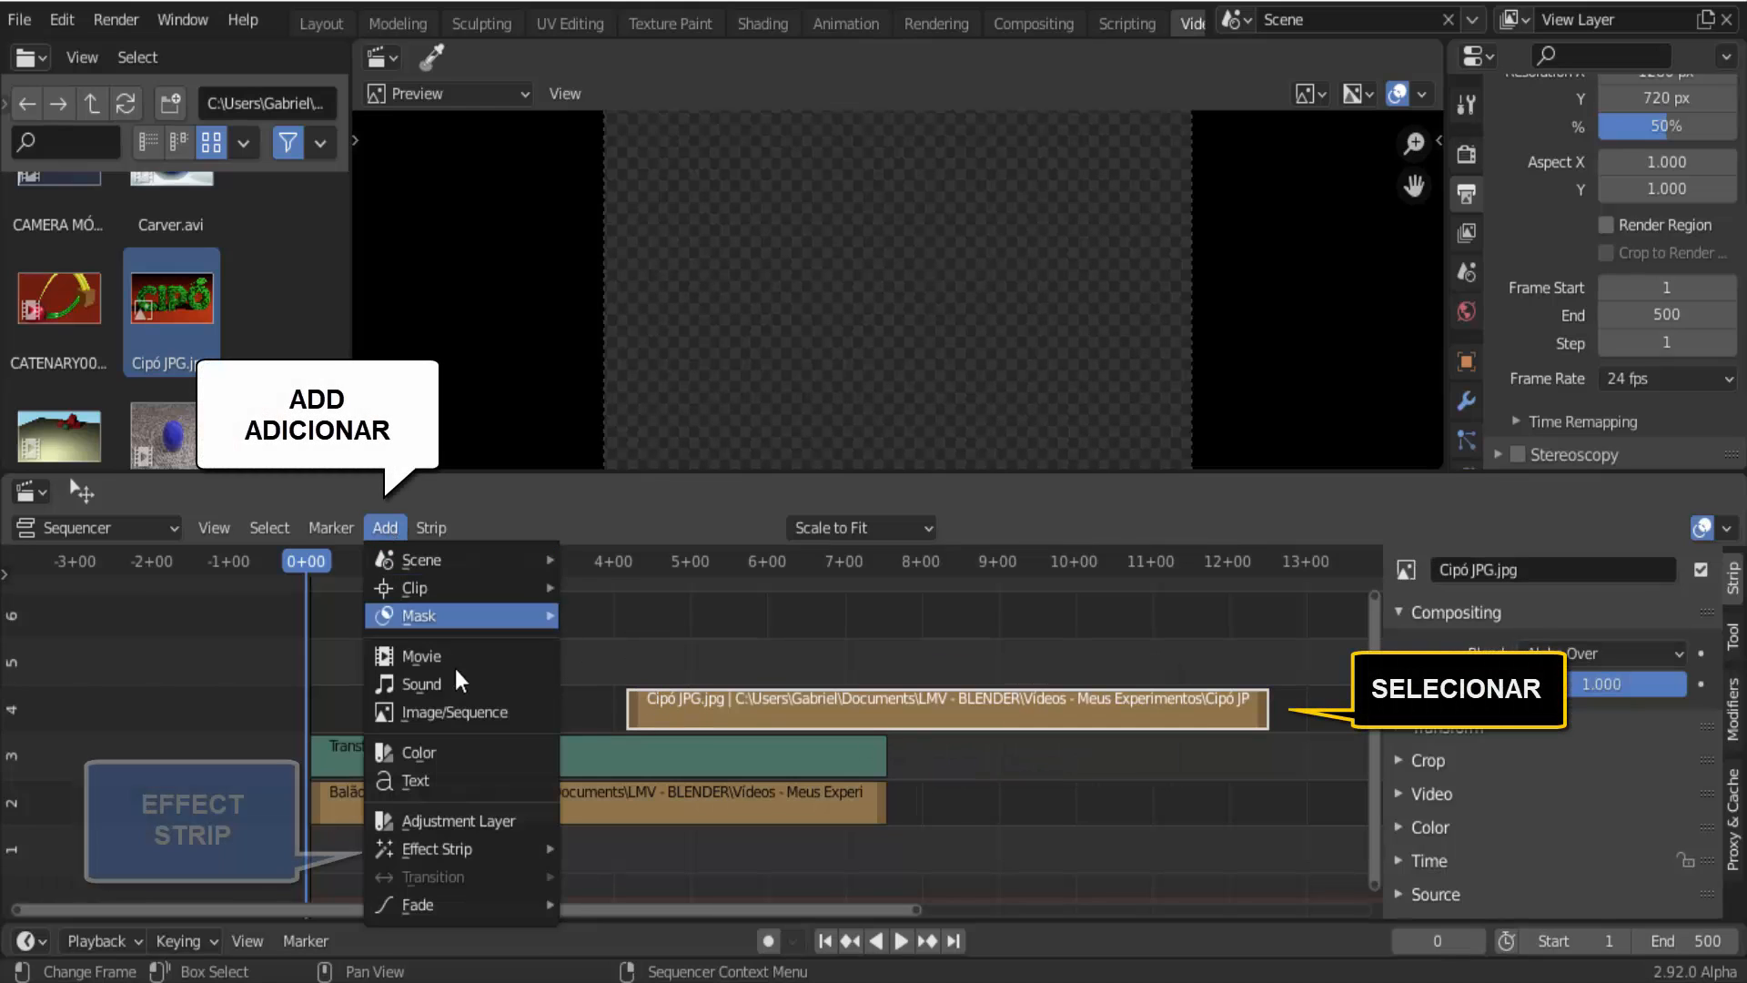
pyautogui.moveTo(468, 844)
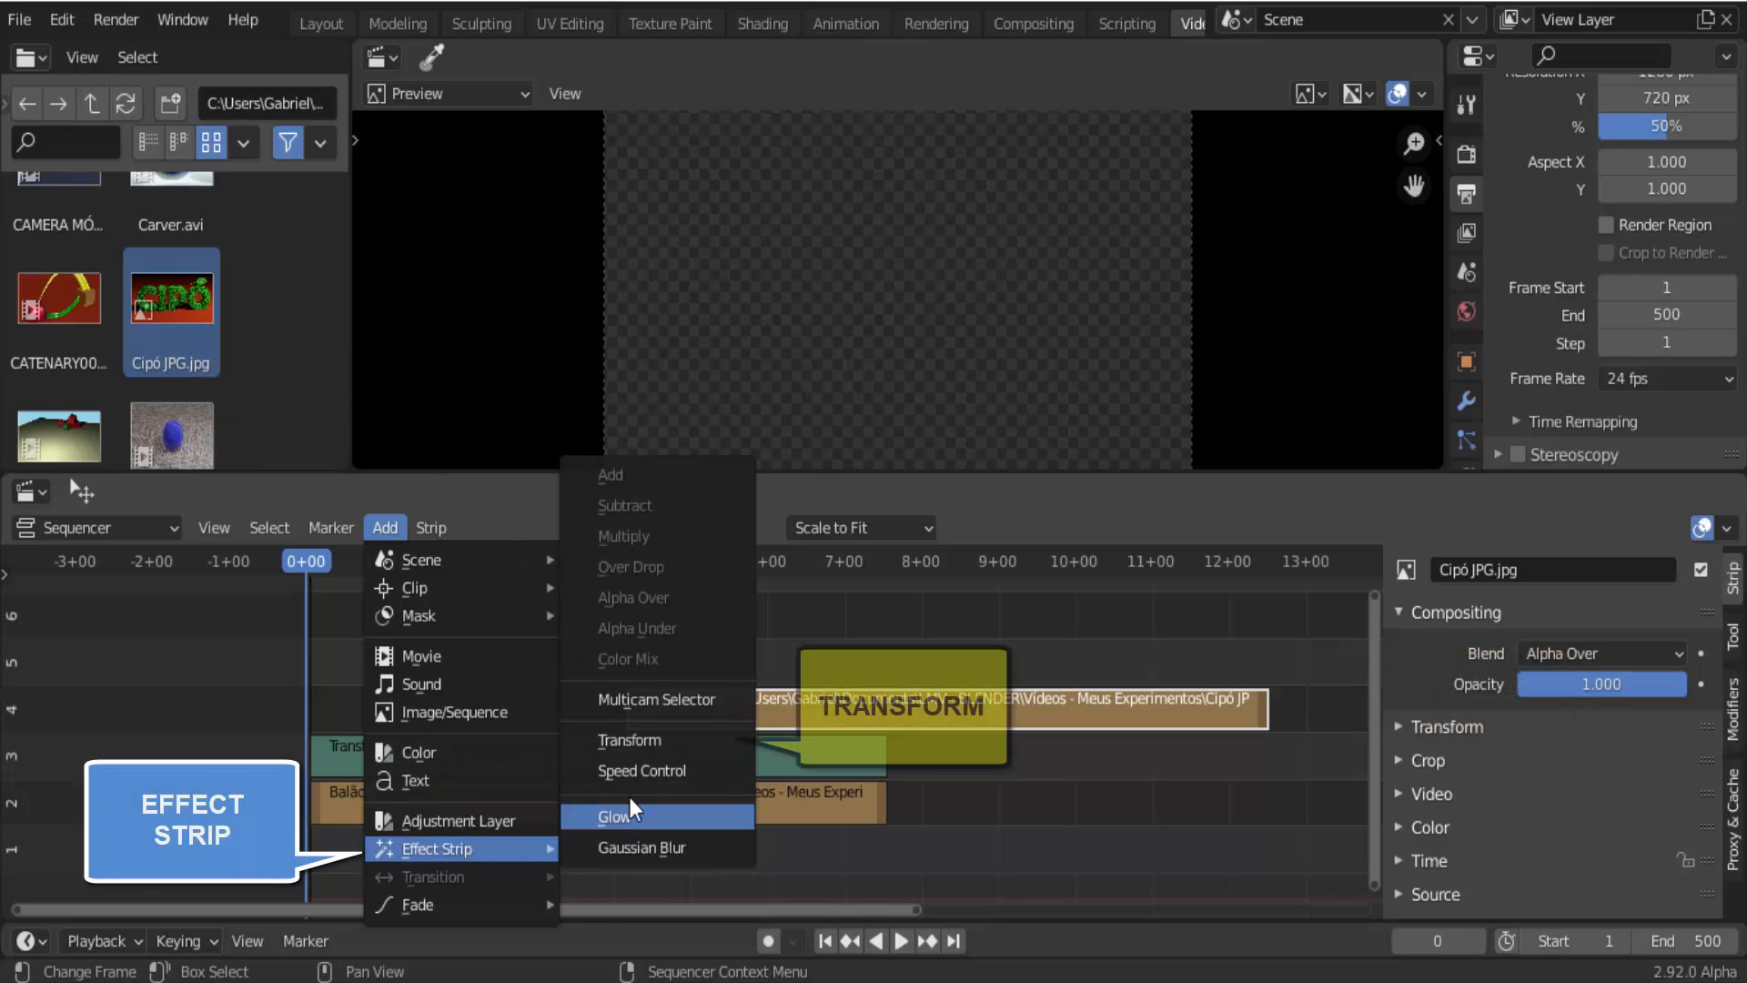
pyautogui.click(646, 739)
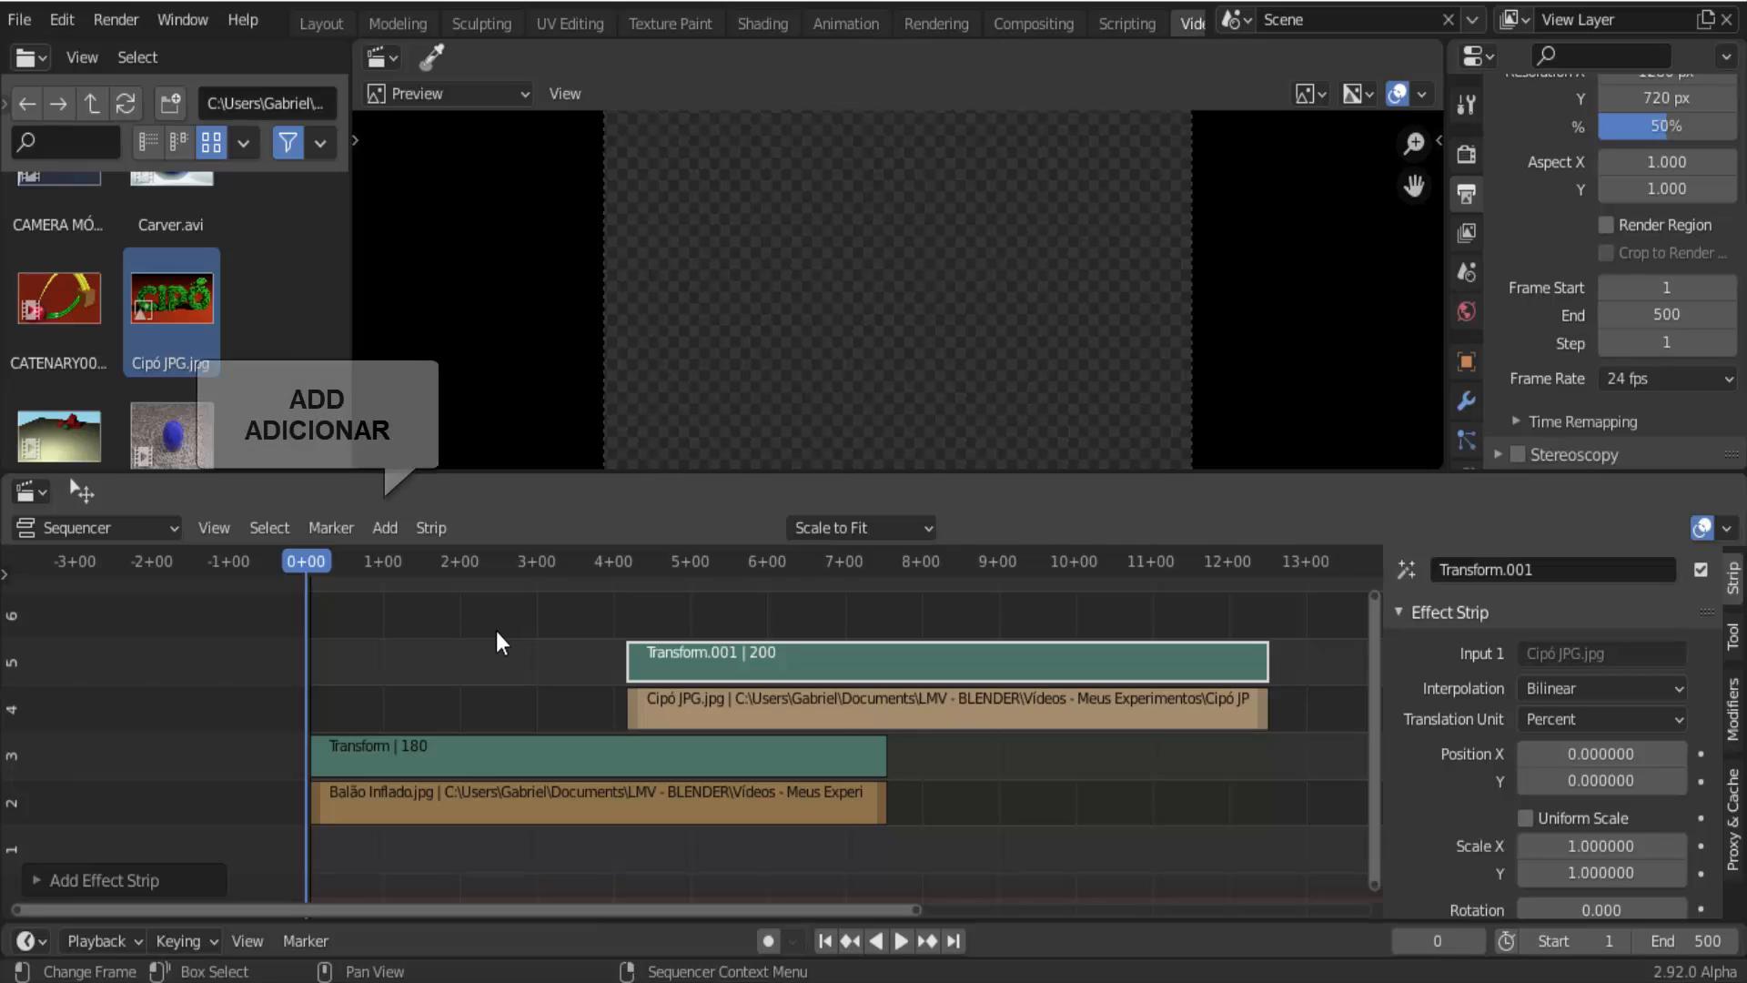
# Add transição esfere 0001-0075.avi from C:\tmp as a movie strip and move it to channel 1, spanning frames 103 to 177.
pyautogui.click(384, 528)
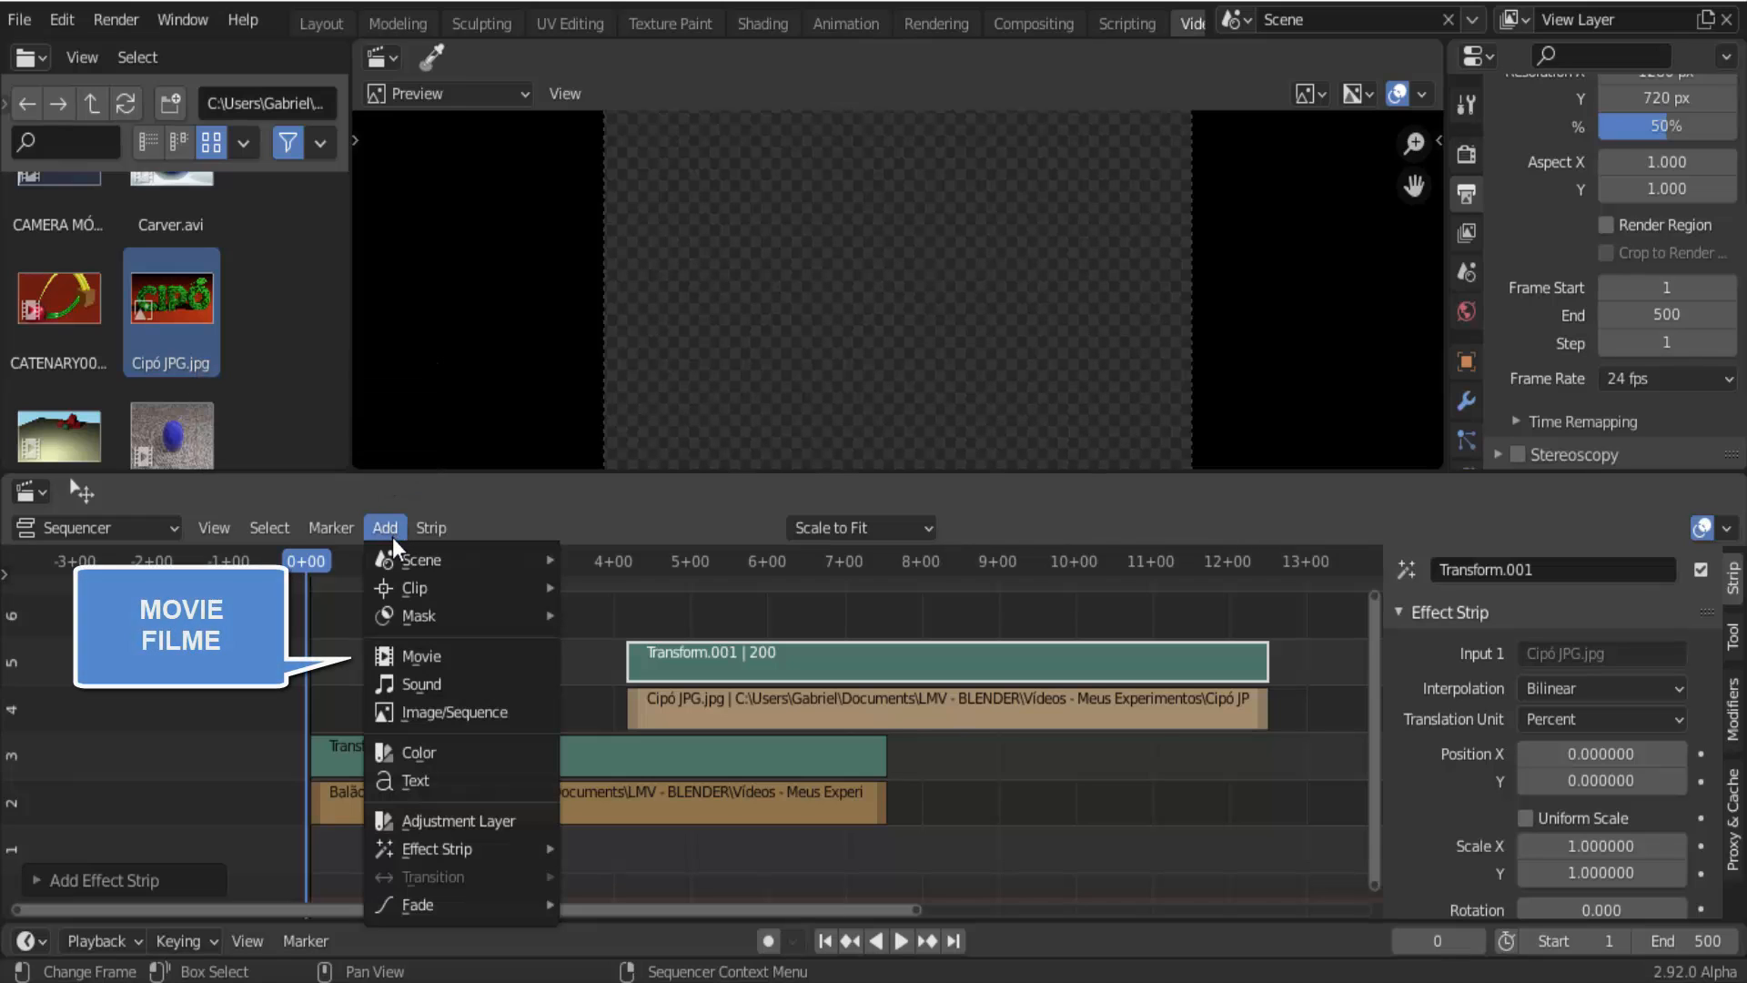
pyautogui.click(424, 653)
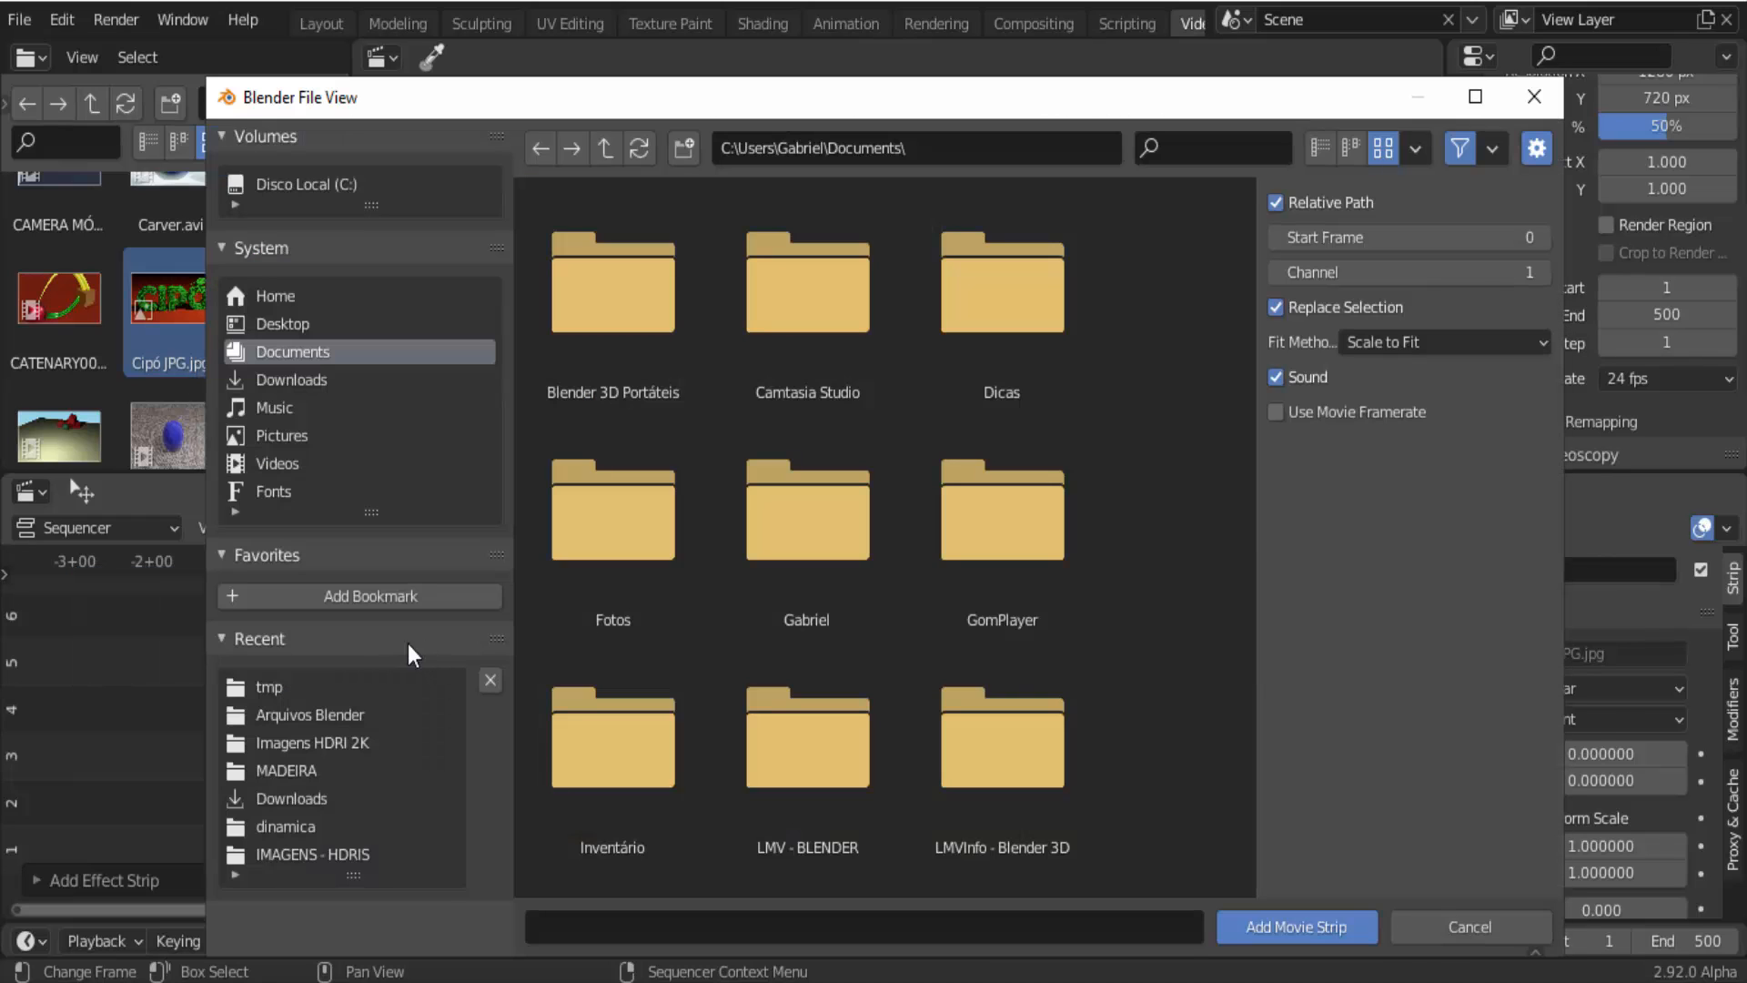
pyautogui.click(282, 682)
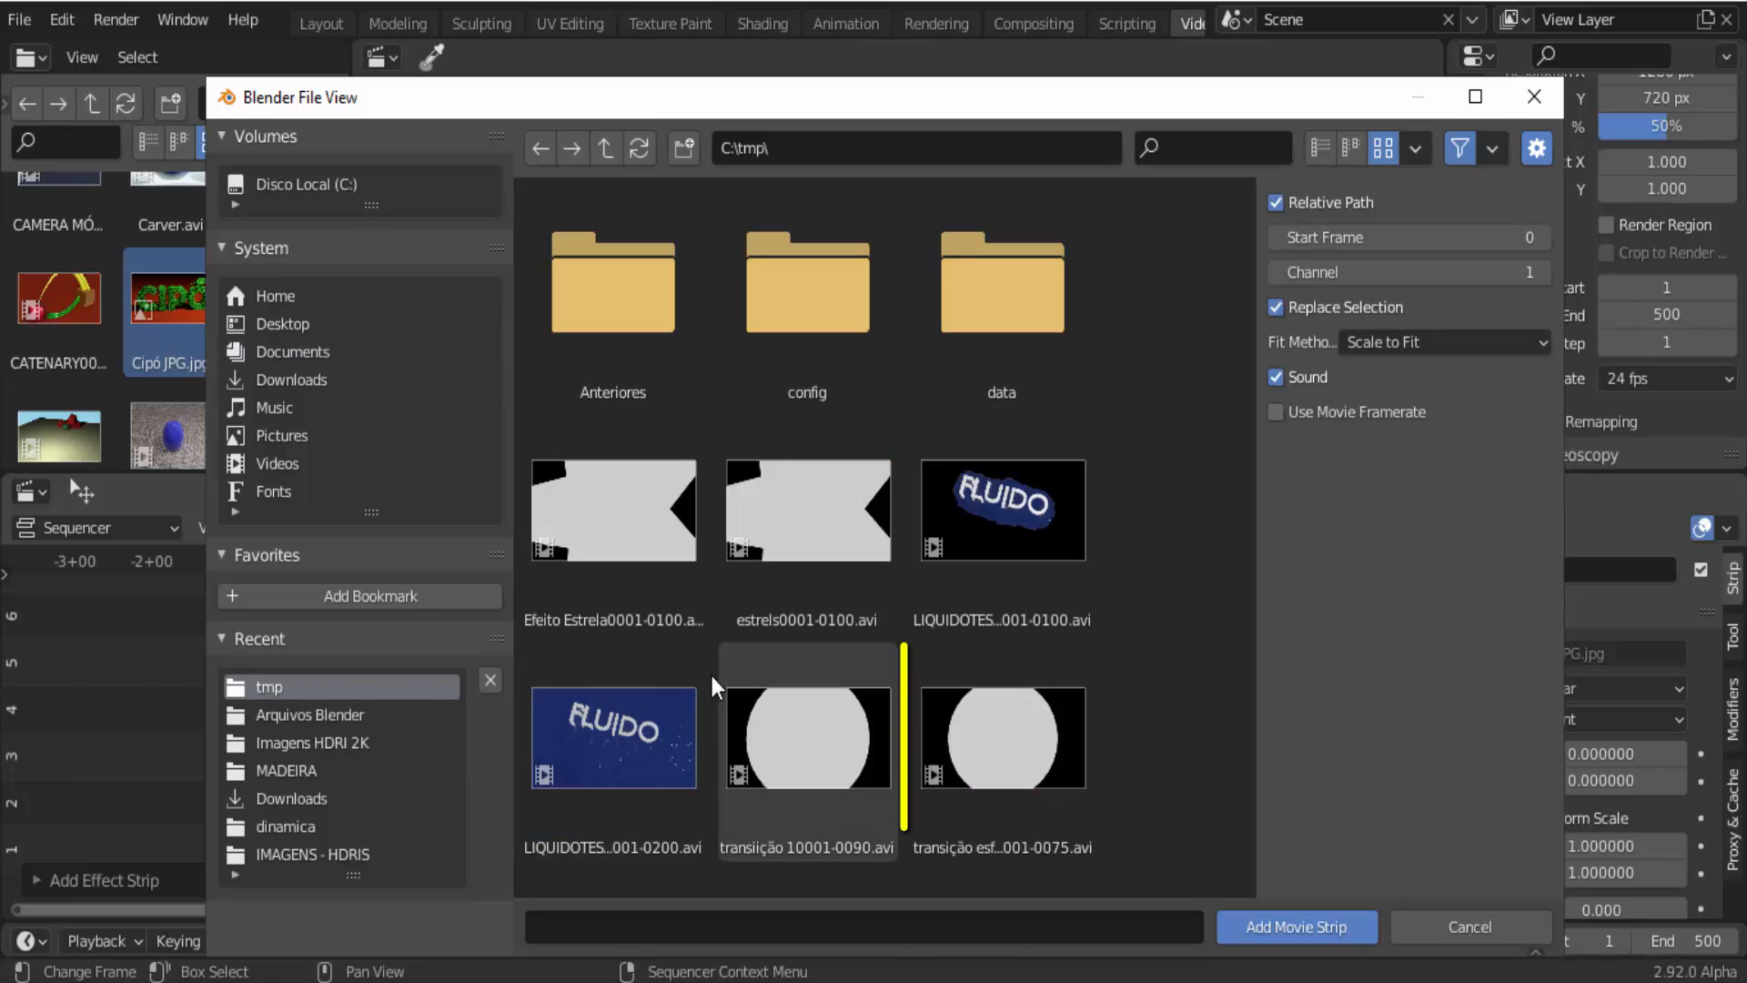
pyautogui.click(998, 745)
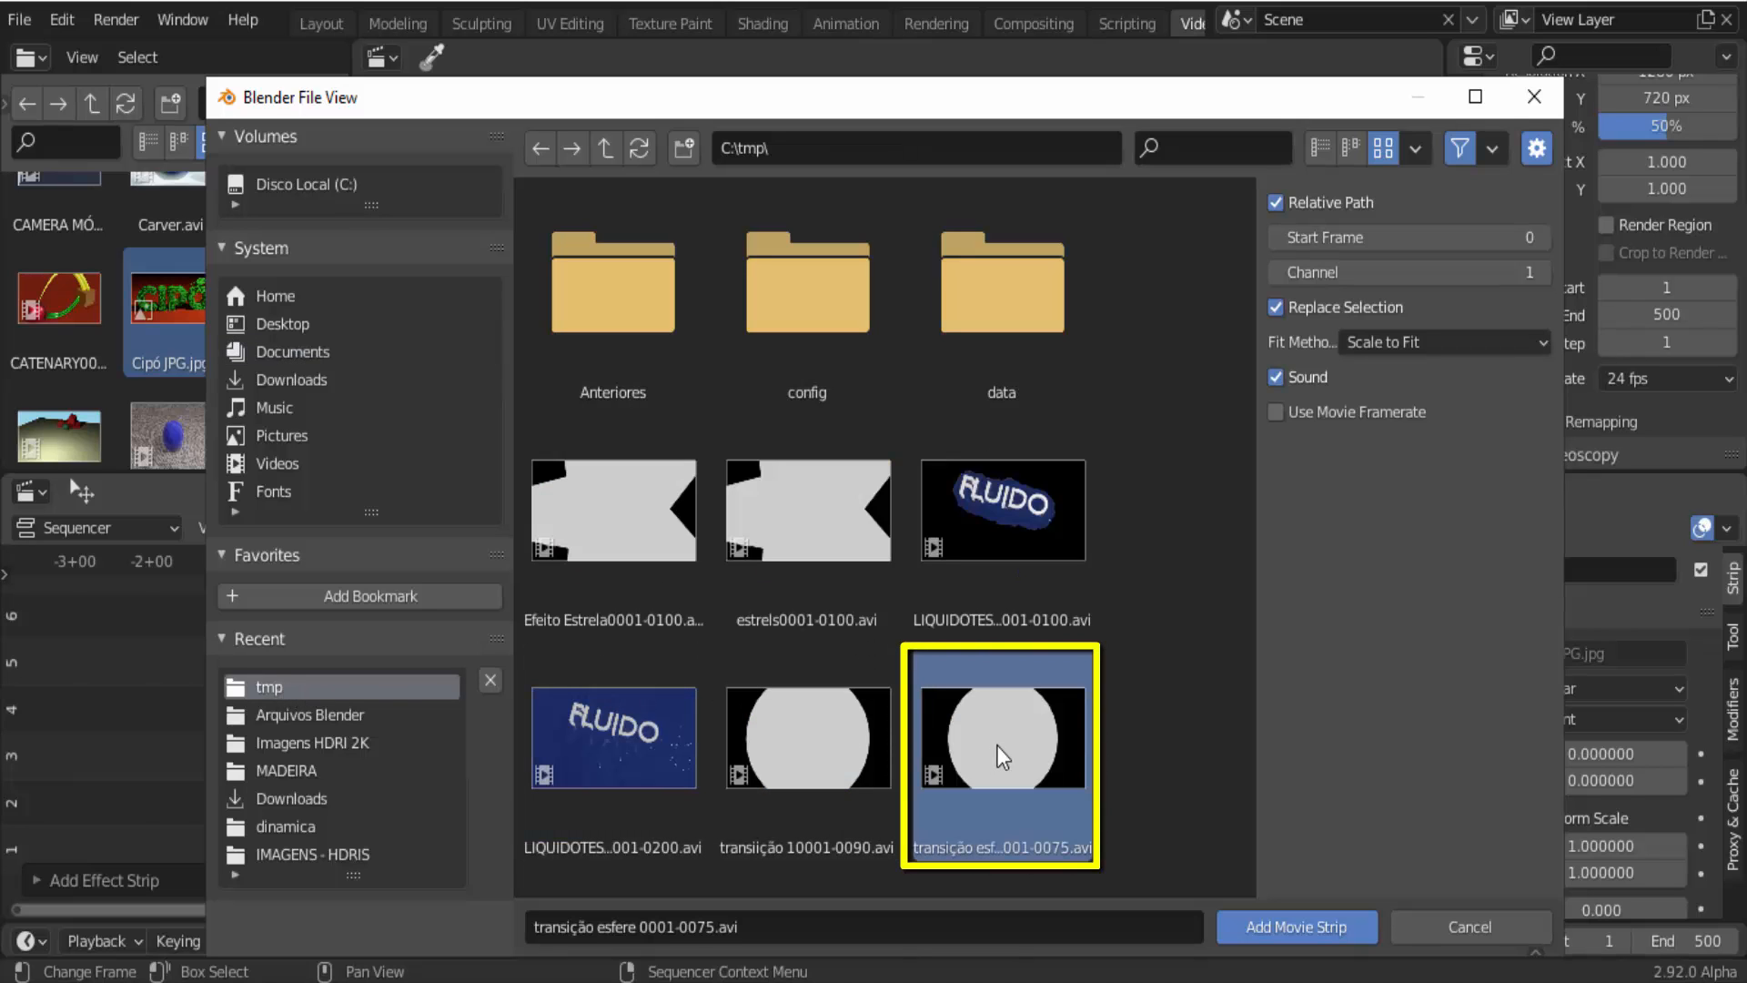
pyautogui.click(1296, 928)
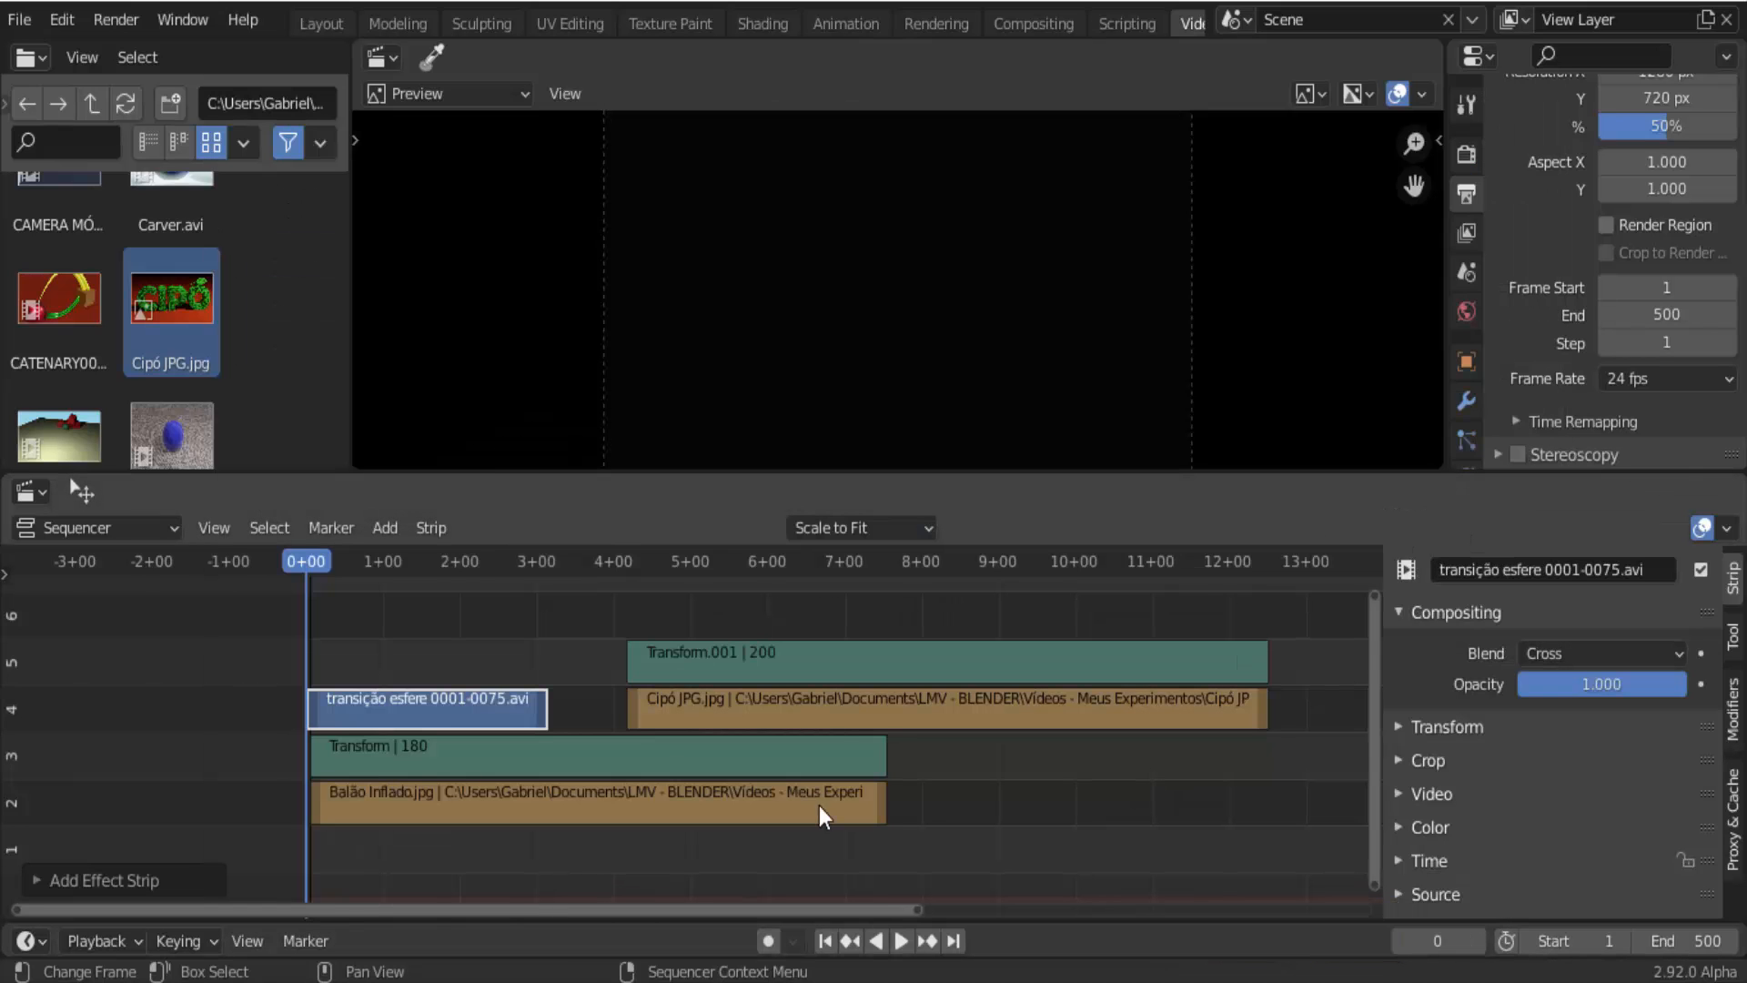
pyautogui.press('g')
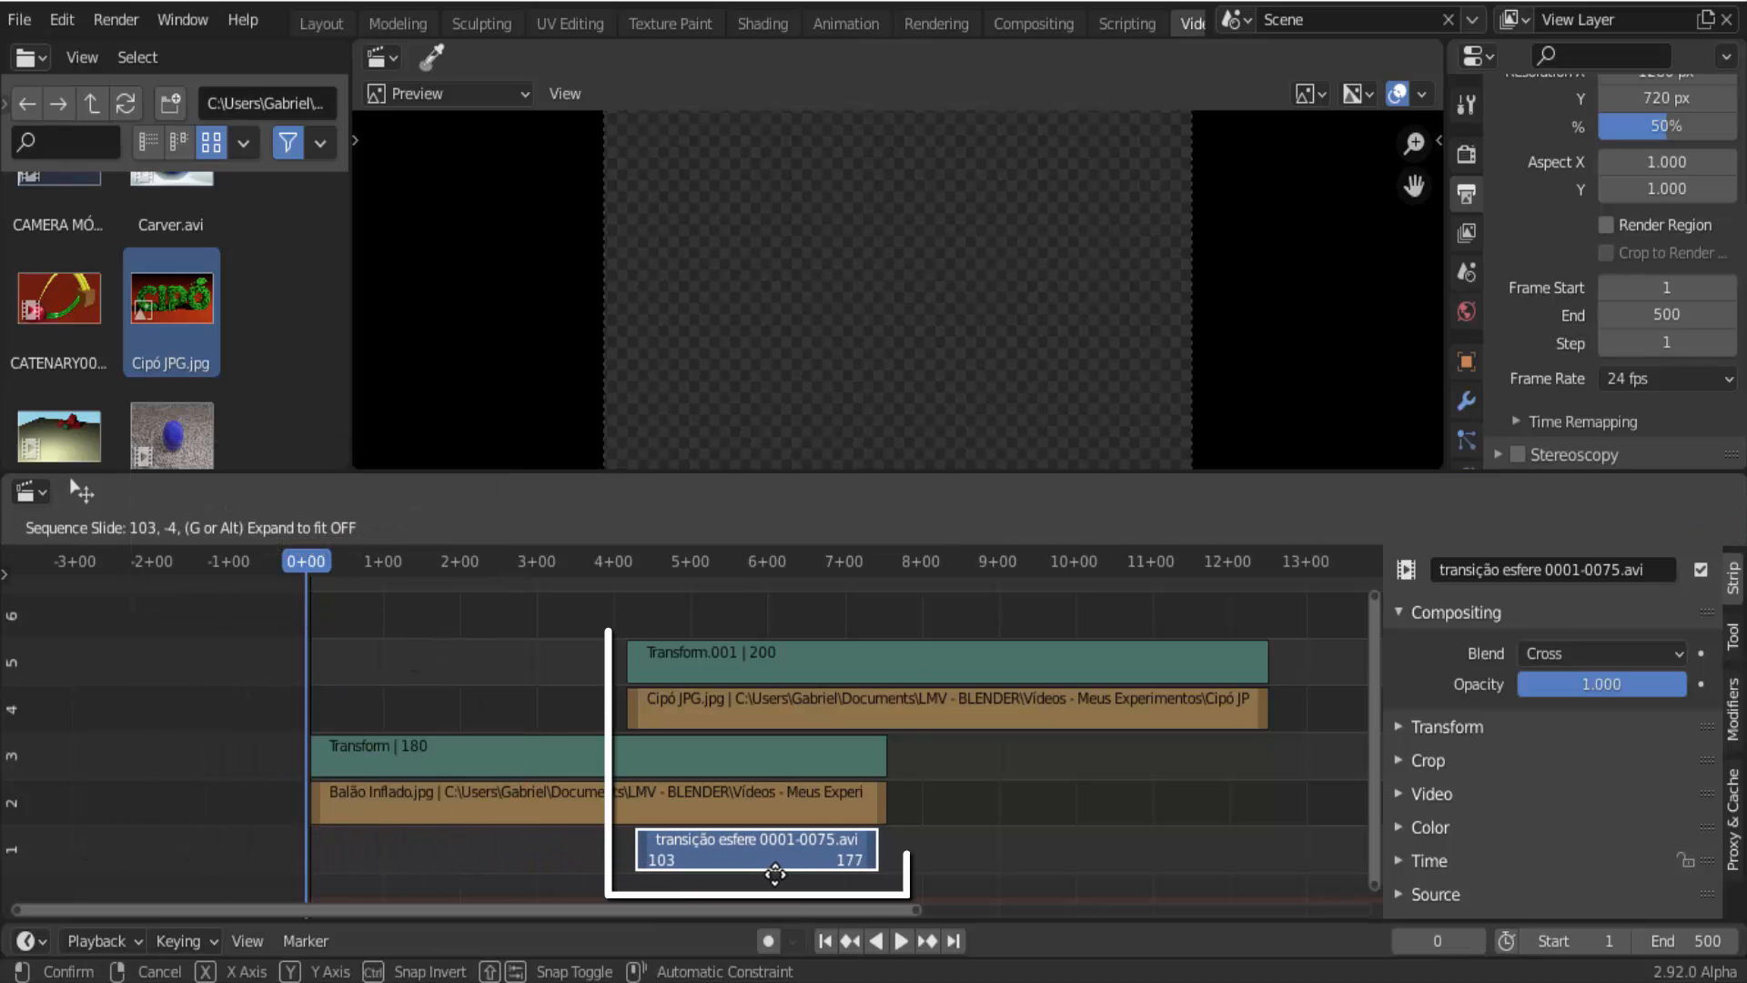
pyautogui.click(776, 873)
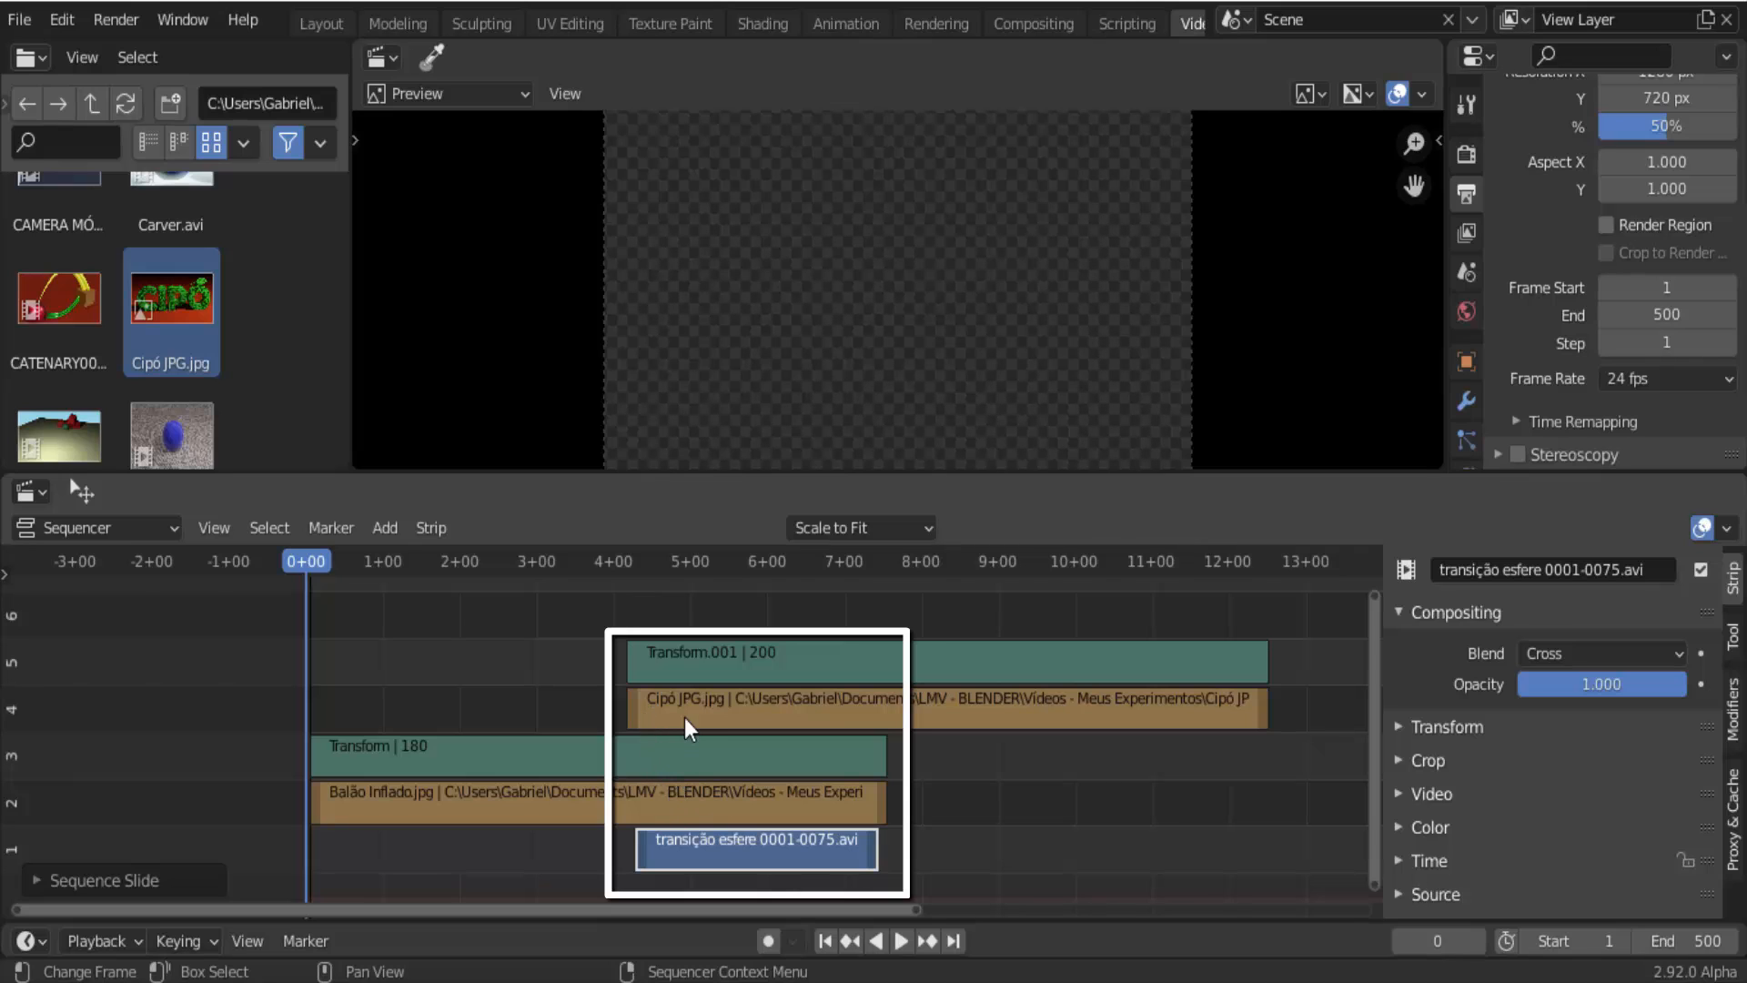
# Play the overlap, then add a Mask modifier to the Cipó JPG.jpg strip's Transform effect with transição esfere 0001-0075.avi as the mask strip.
pyautogui.click(901, 940)
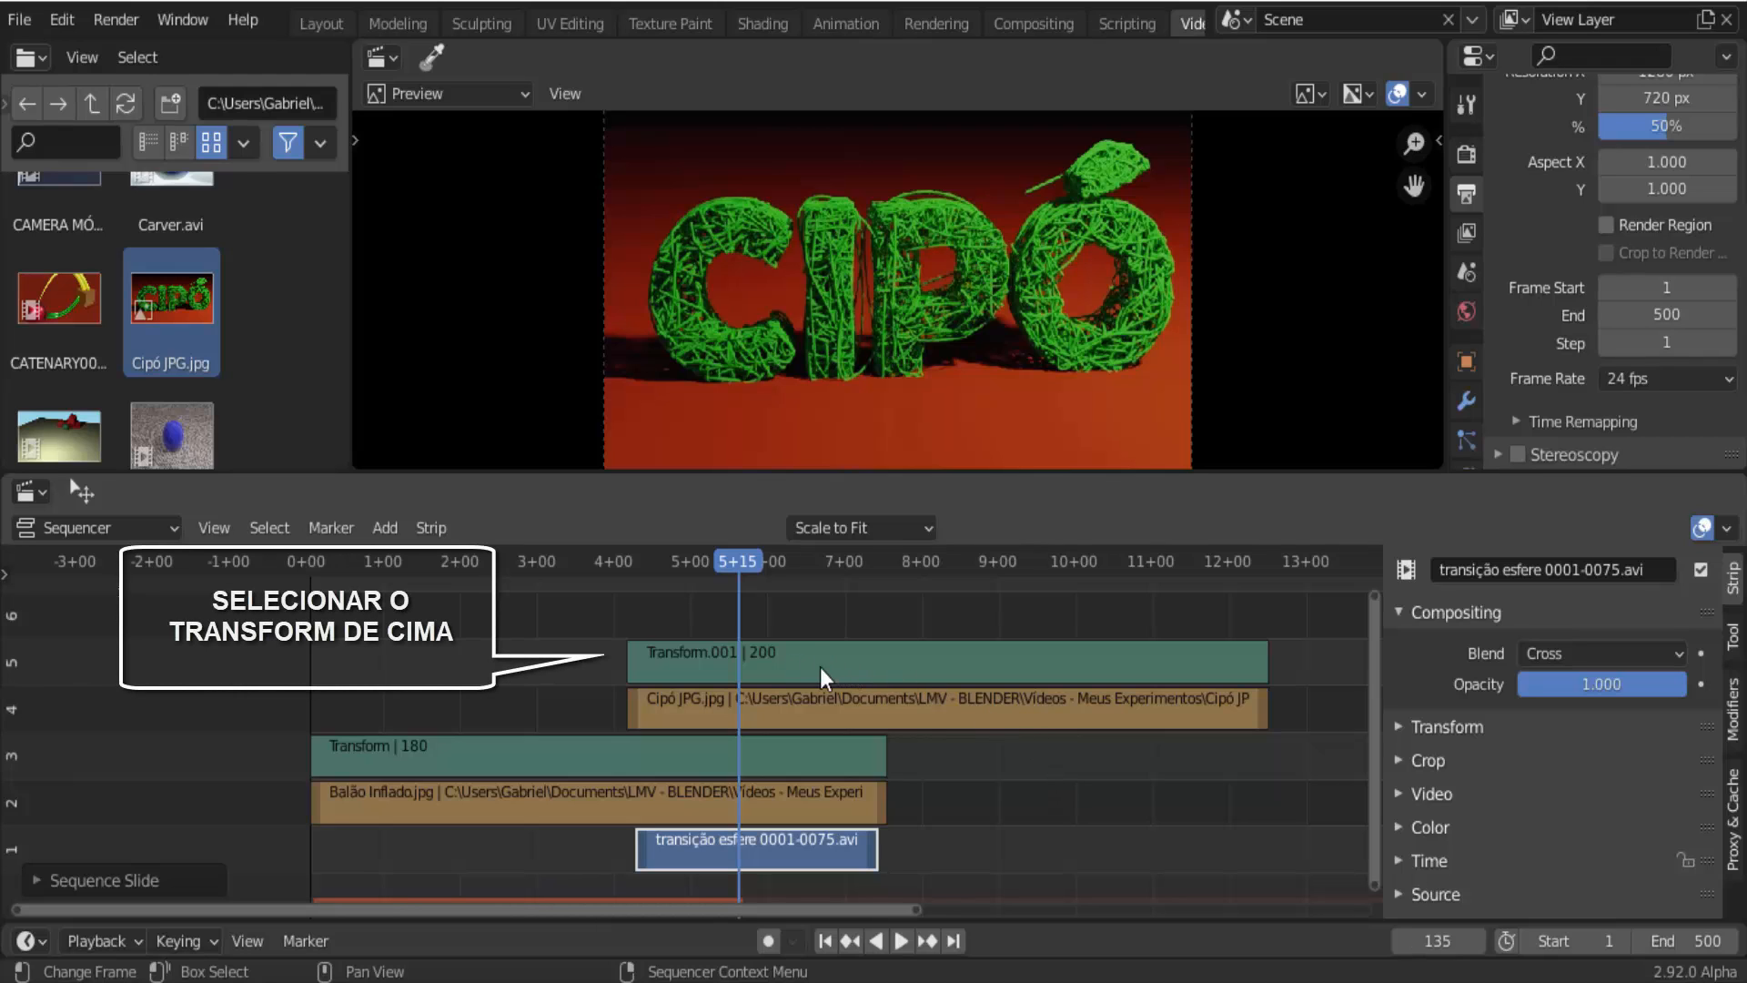
pyautogui.click(854, 668)
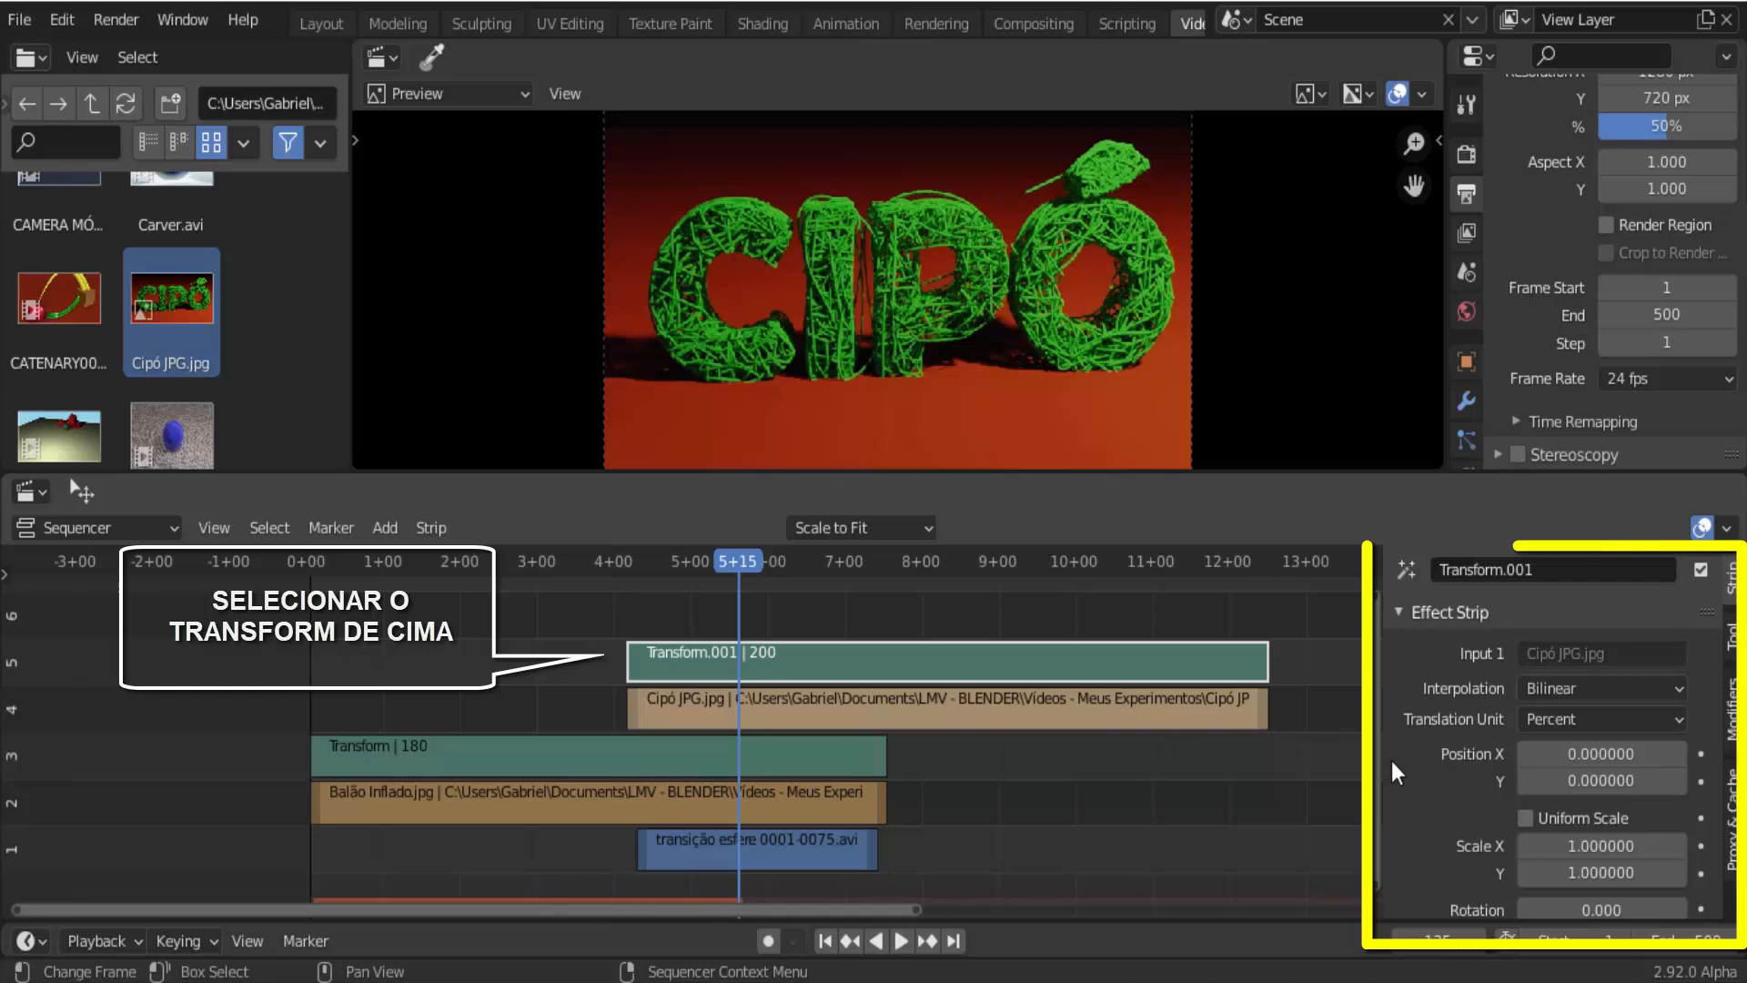
pyautogui.click(1736, 719)
pyautogui.click(1638, 638)
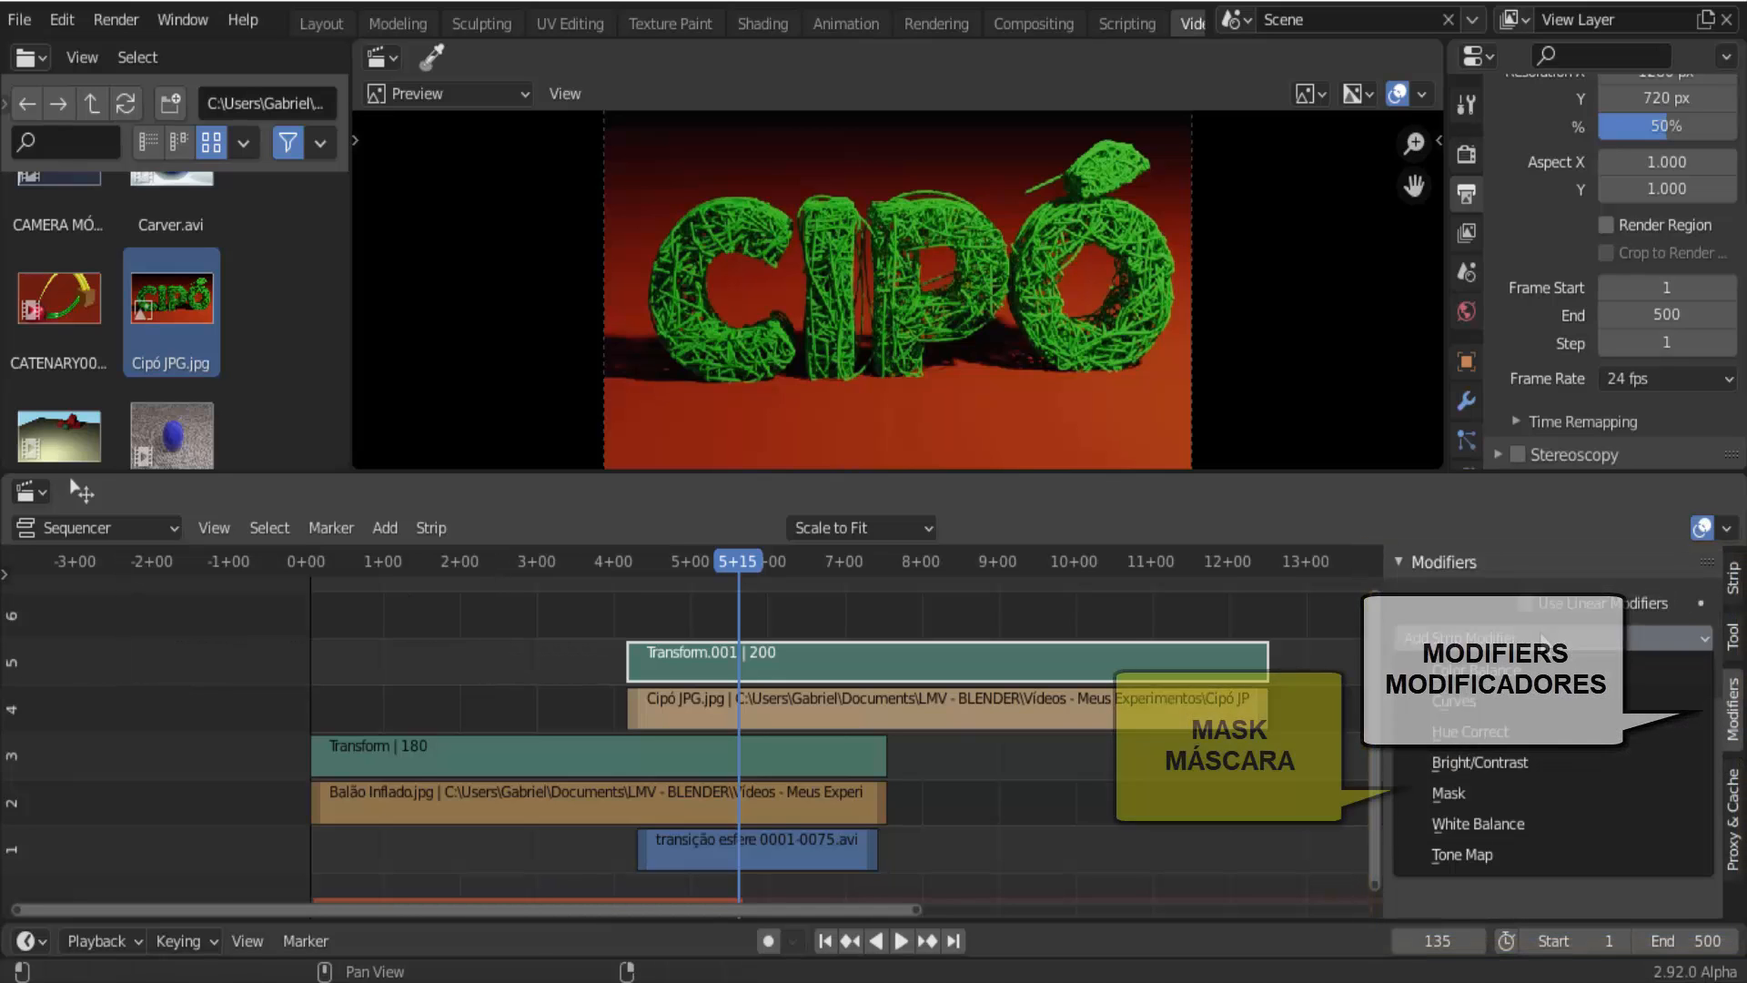
pyautogui.click(1492, 786)
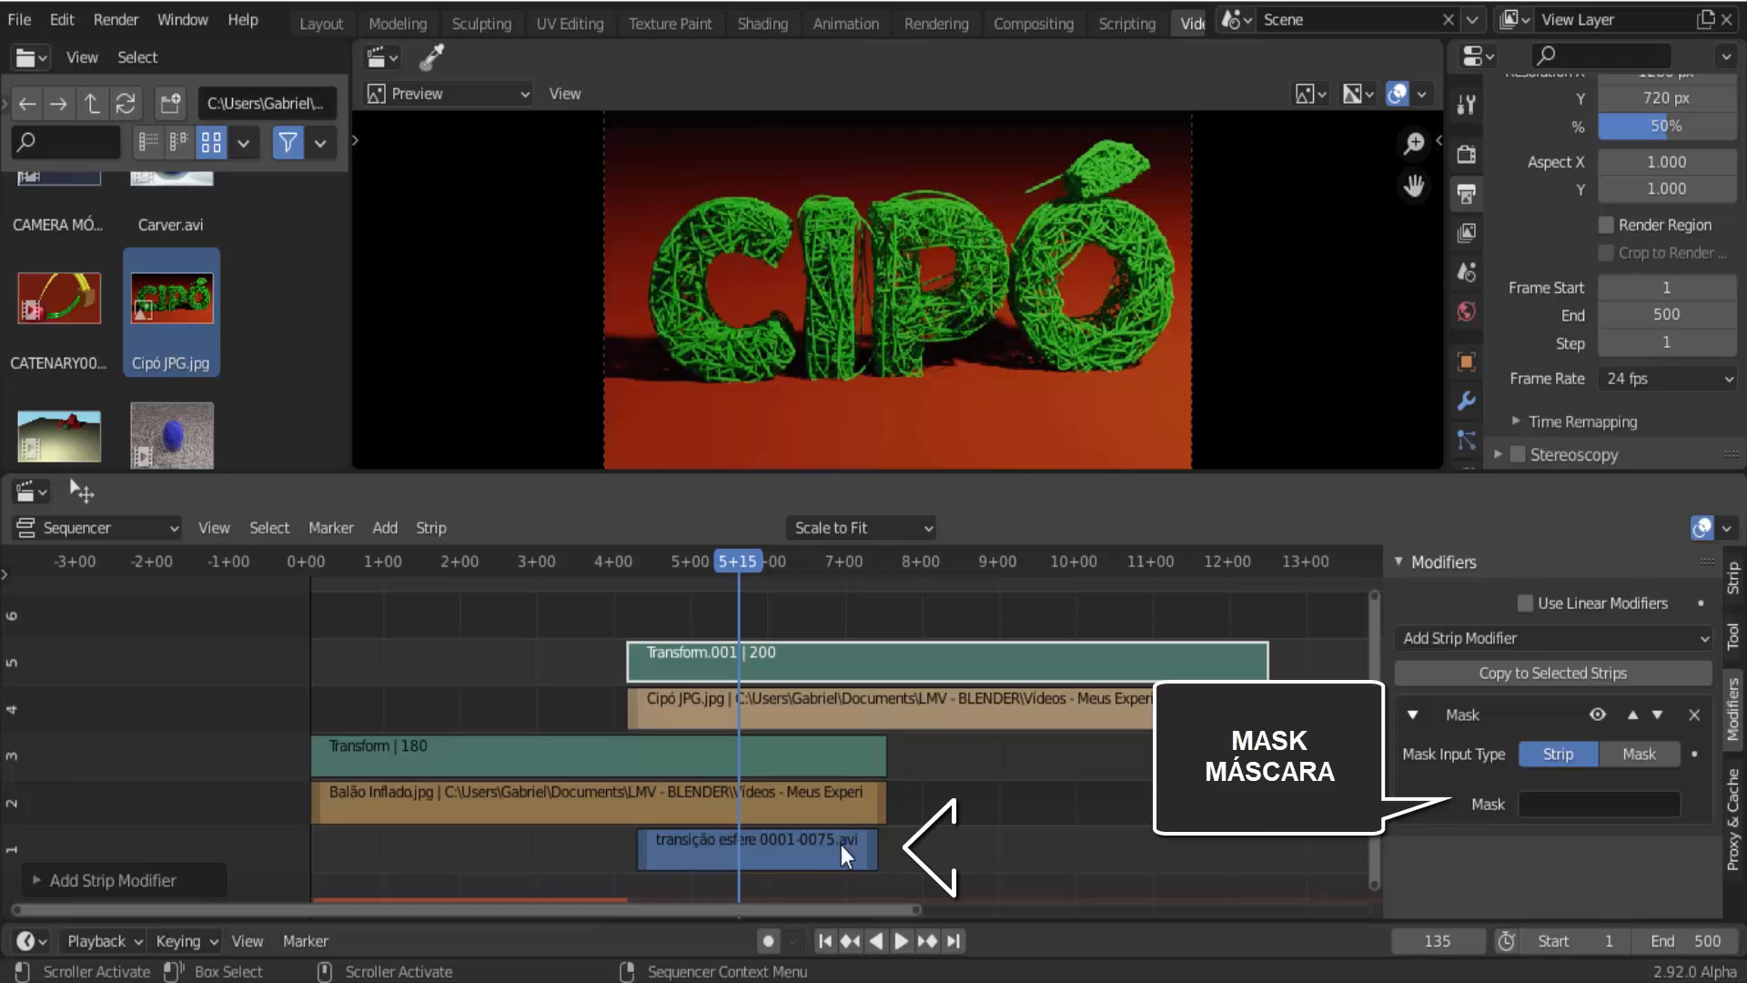
pyautogui.click(1541, 805)
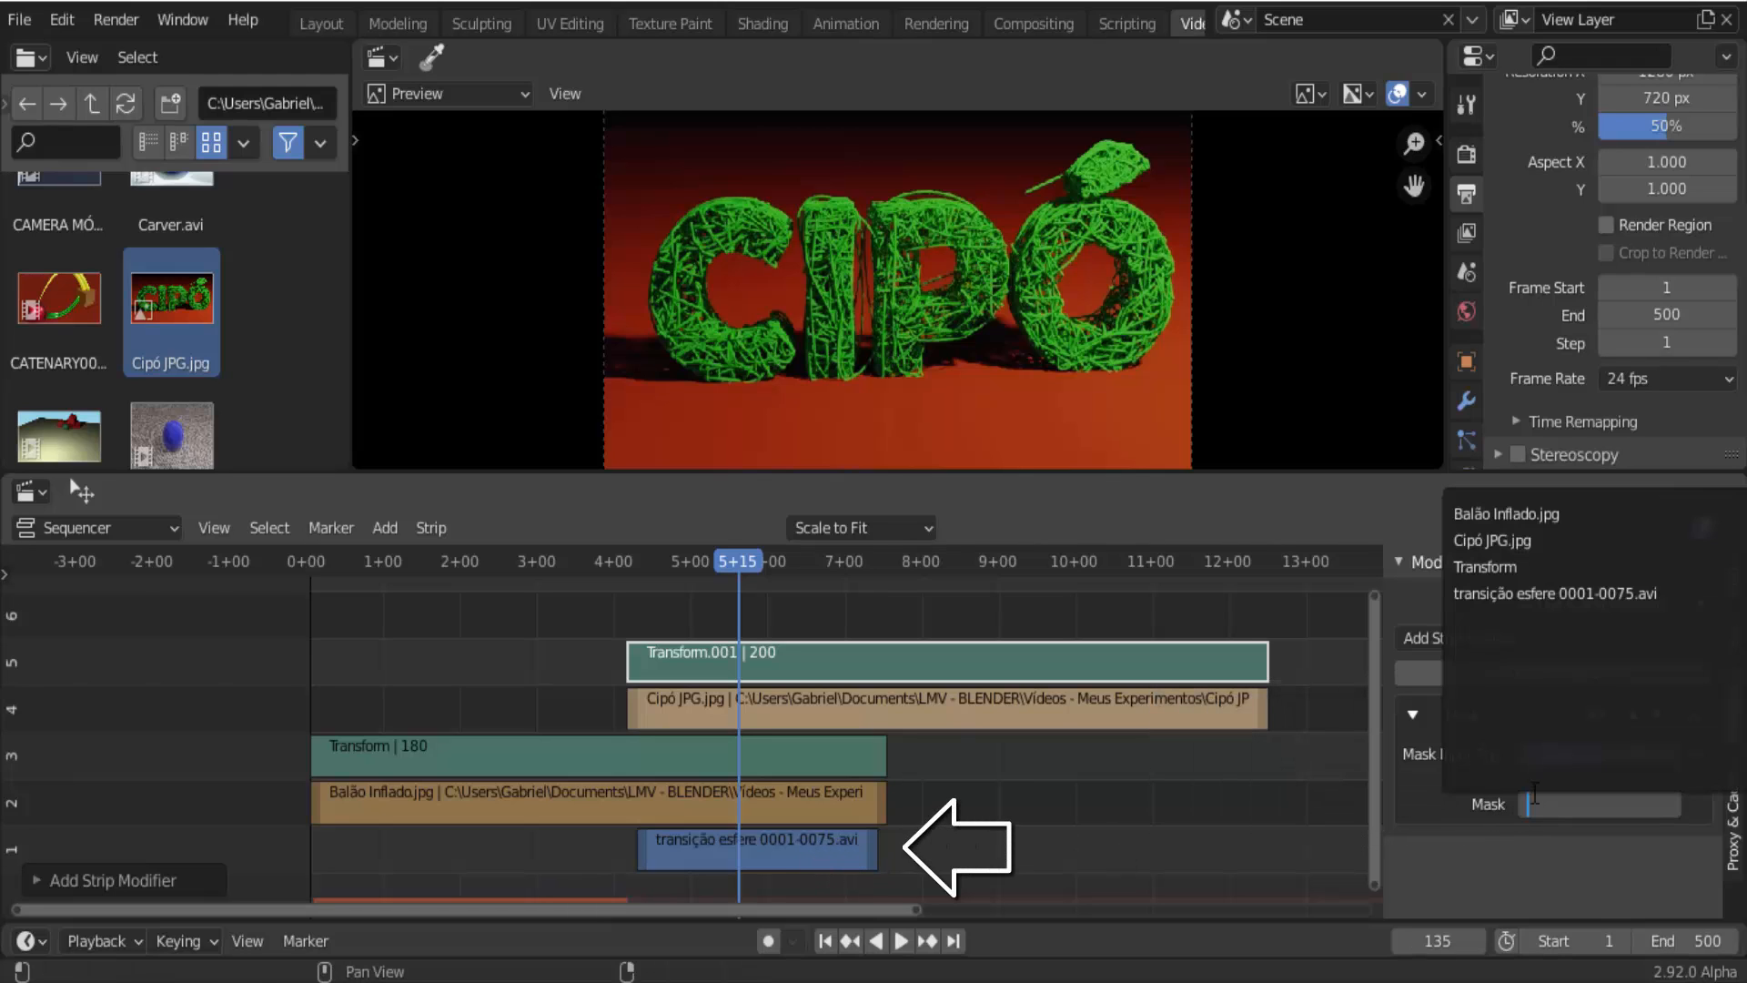
pyautogui.click(1531, 595)
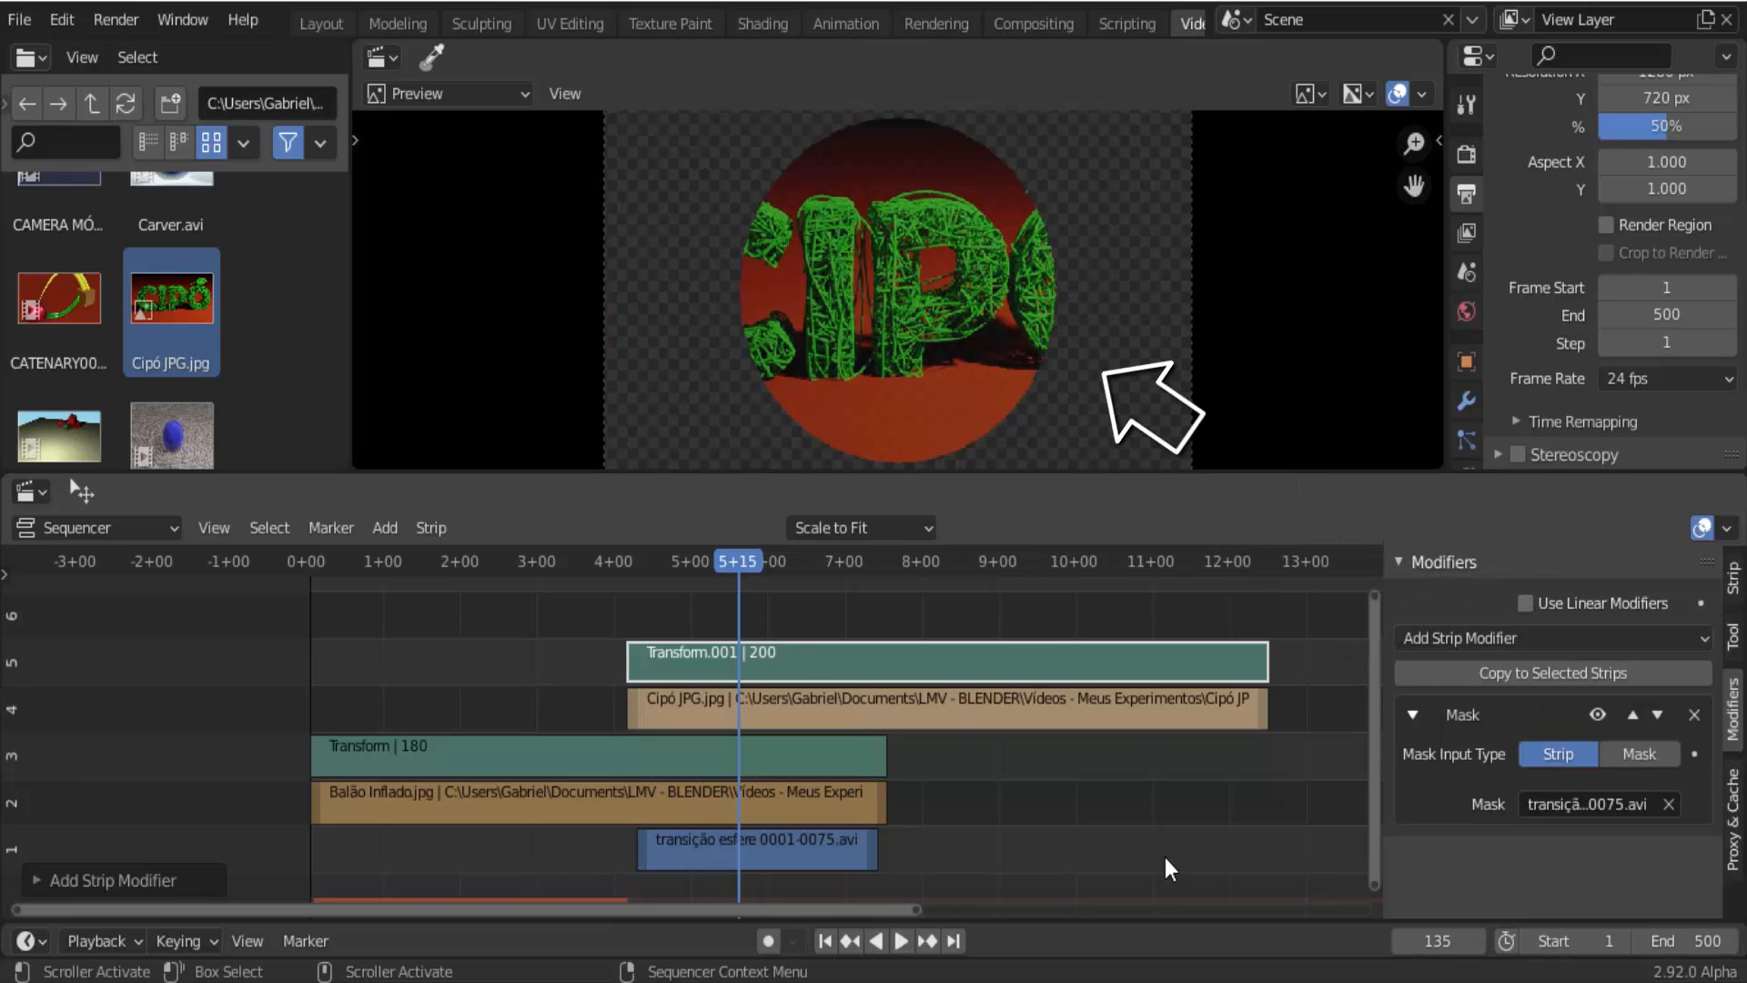
# Play back the masked transition from about frame 75 to frame 140.
pyautogui.moveTo(730, 560); pyautogui.dragTo(559, 571)
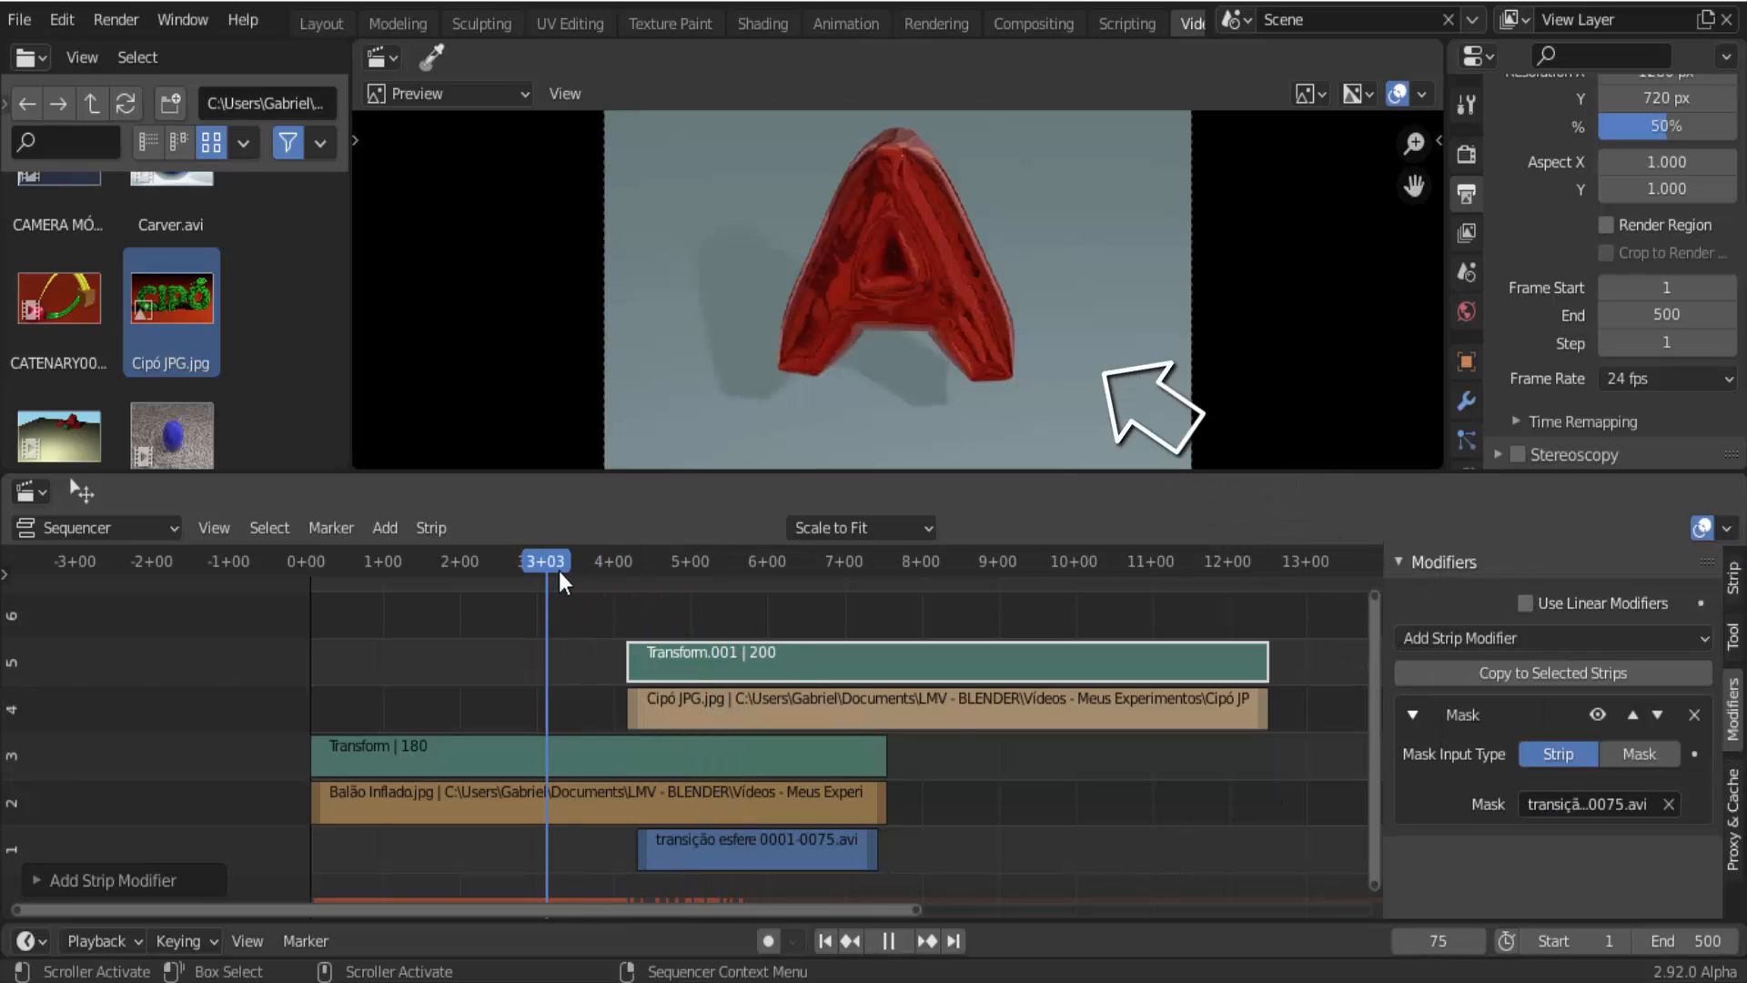
pyautogui.click(901, 940)
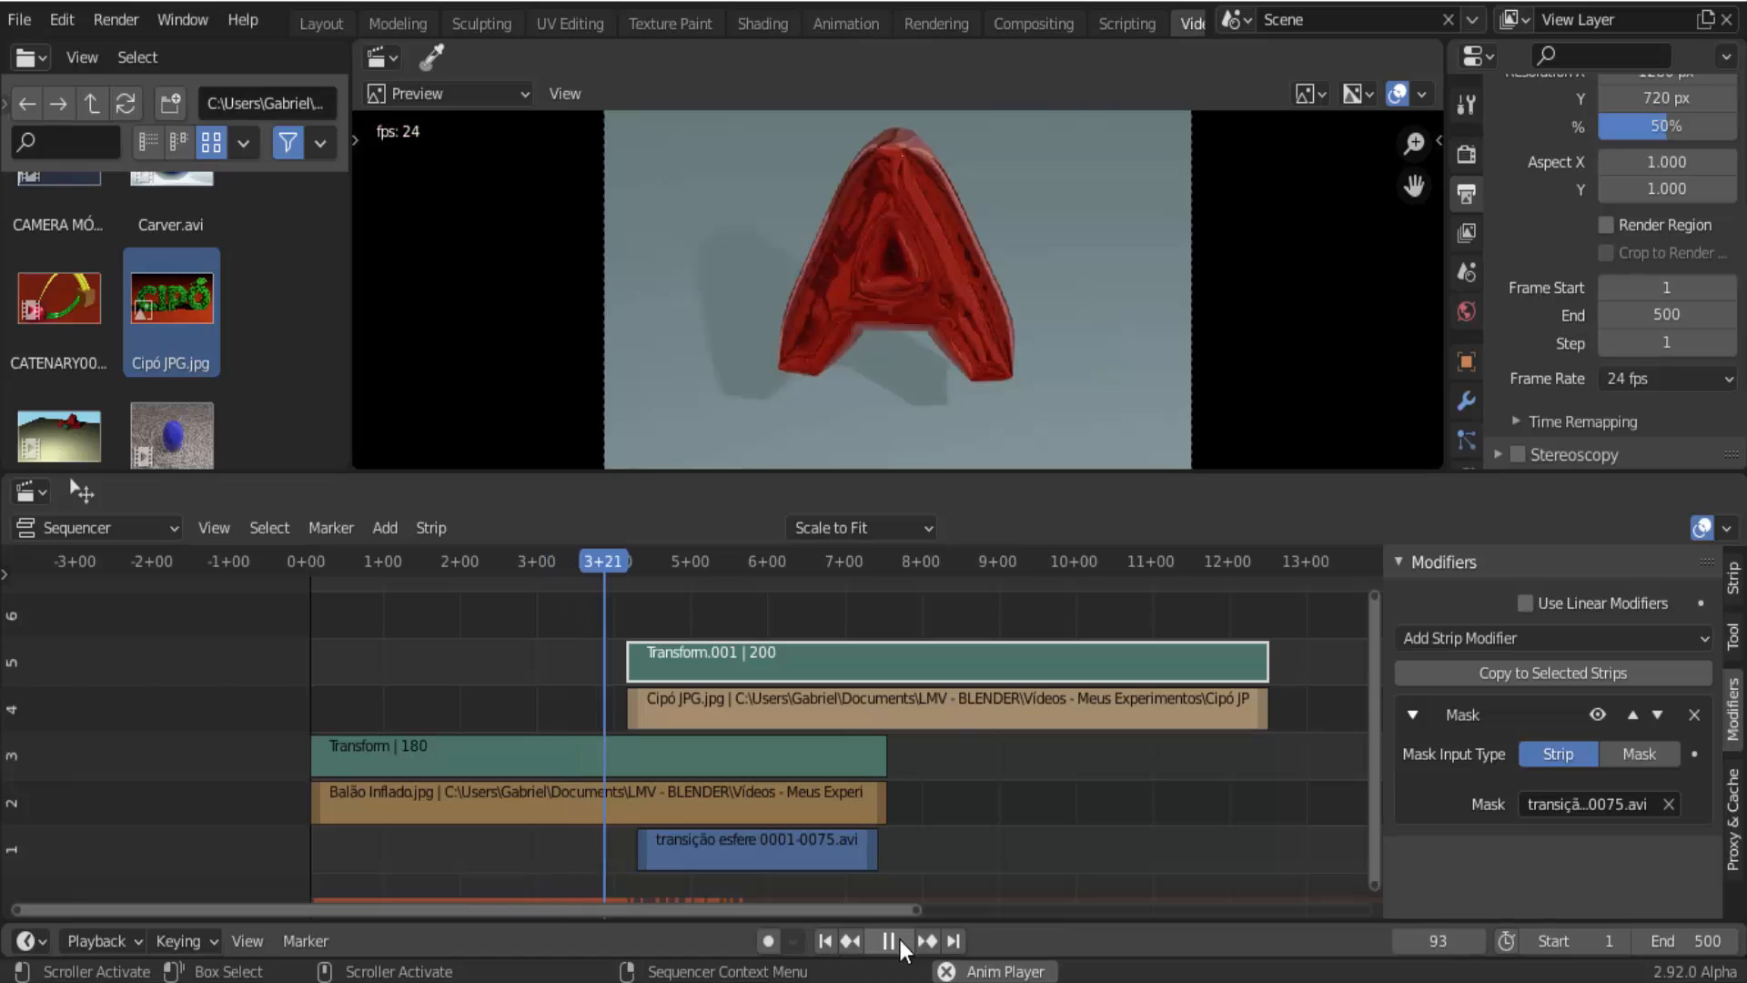
pyautogui.click(899, 939)
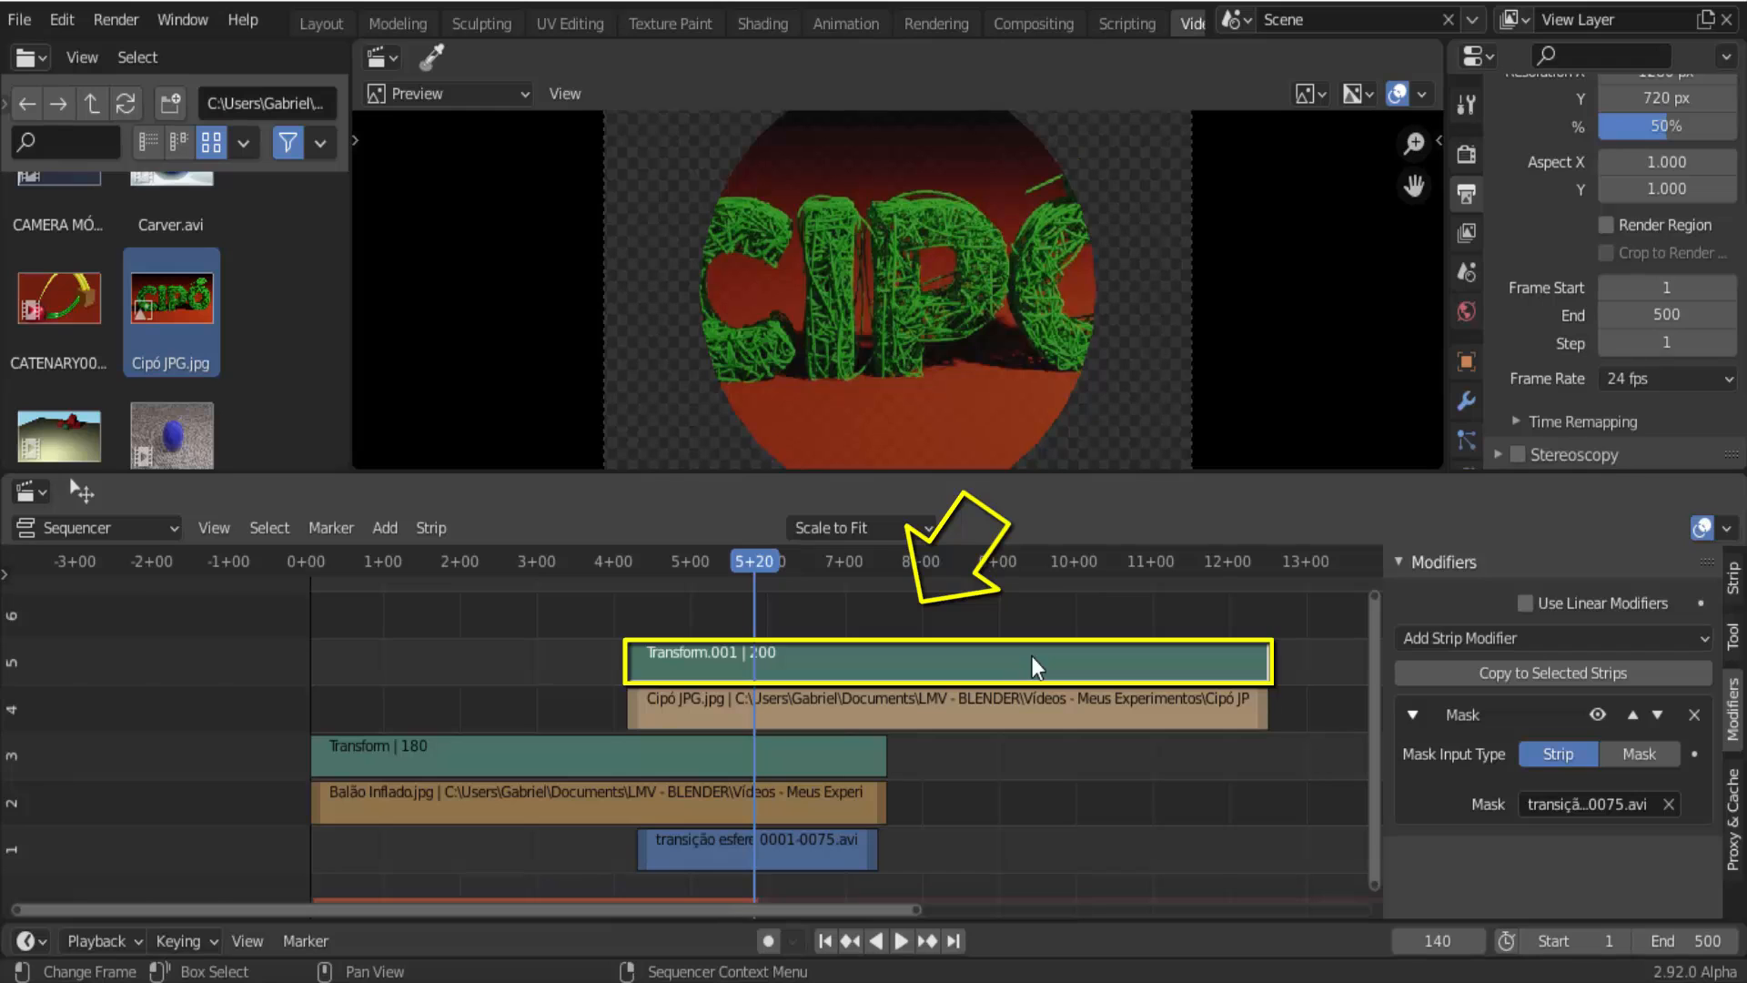
# Set the blend mode of the Transform.001 effect strip to Alpha Over.
pyautogui.click(1735, 580)
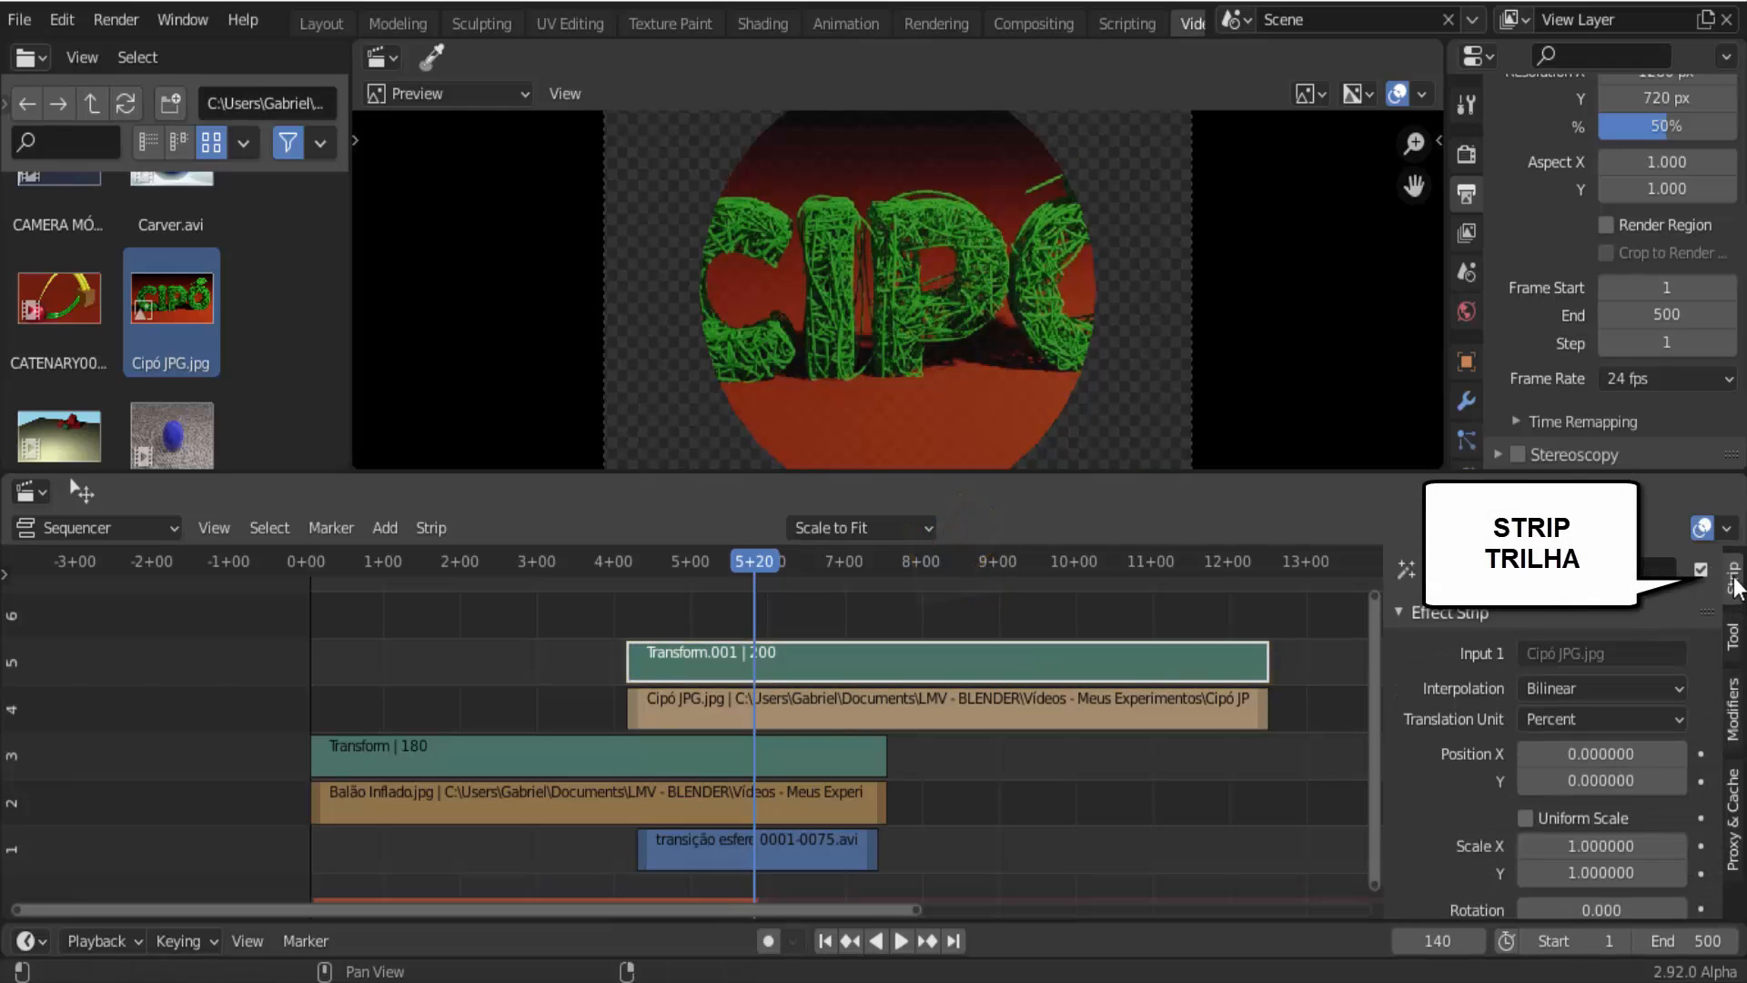
pyautogui.scroll(-3, 1468, 755)
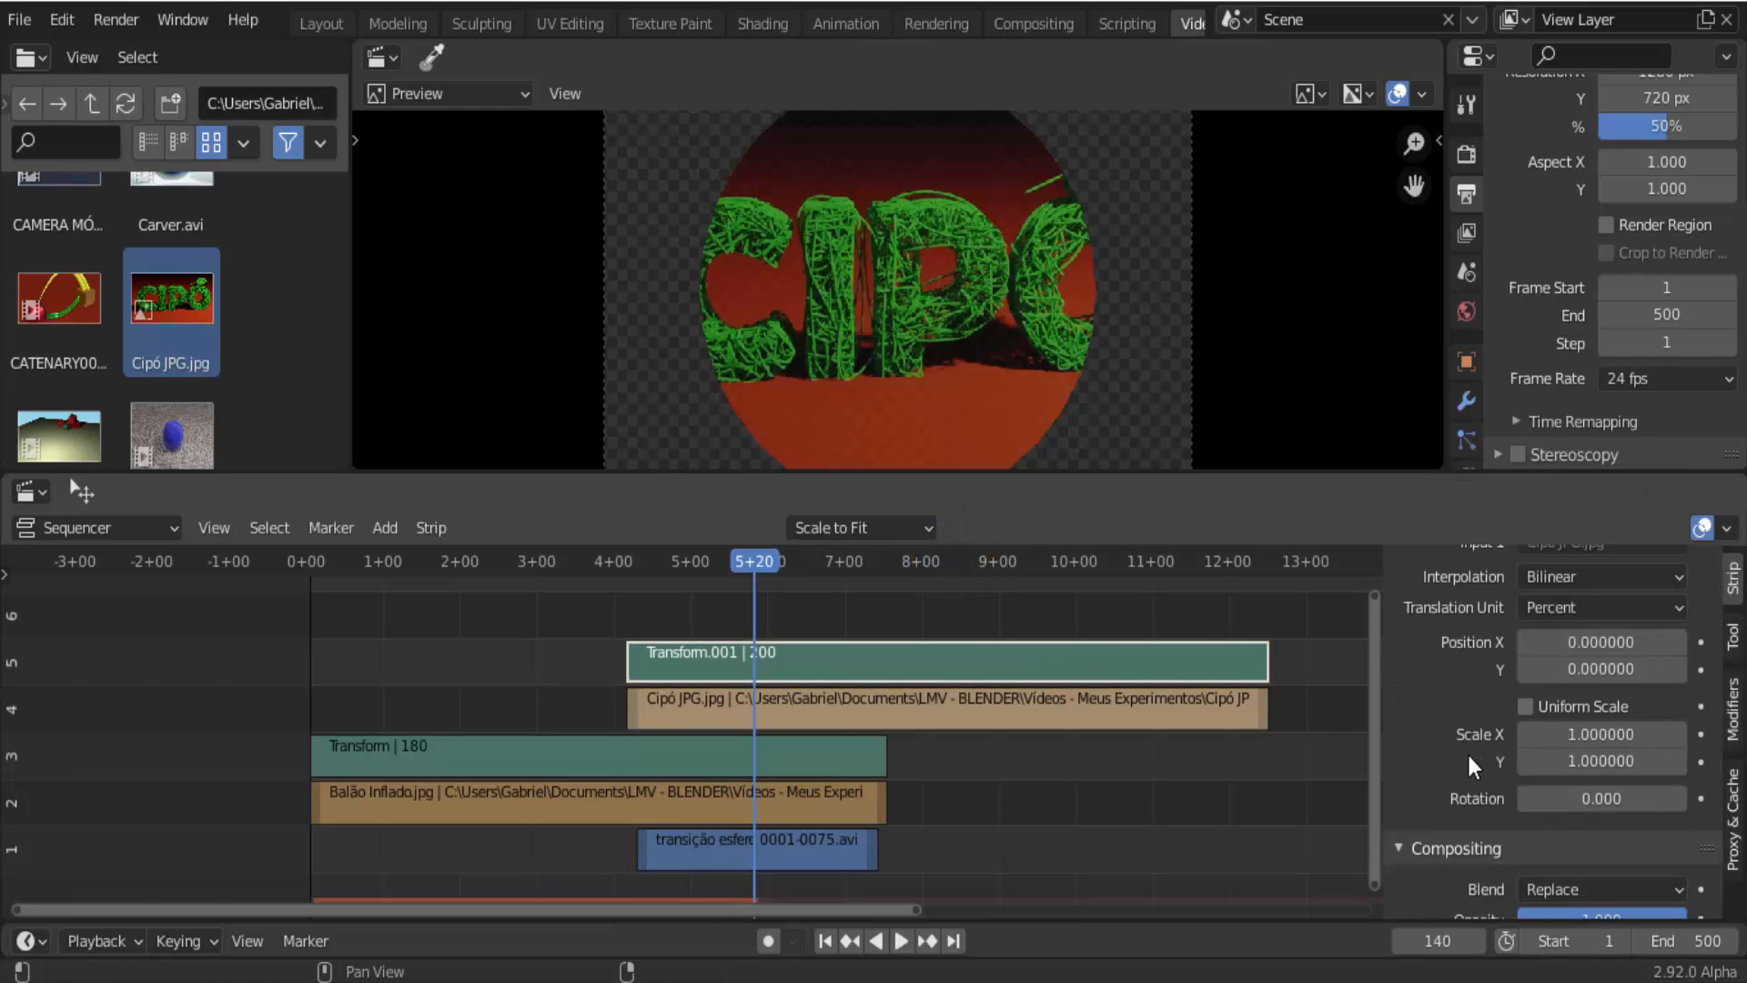
pyautogui.scroll(-5, 1467, 752)
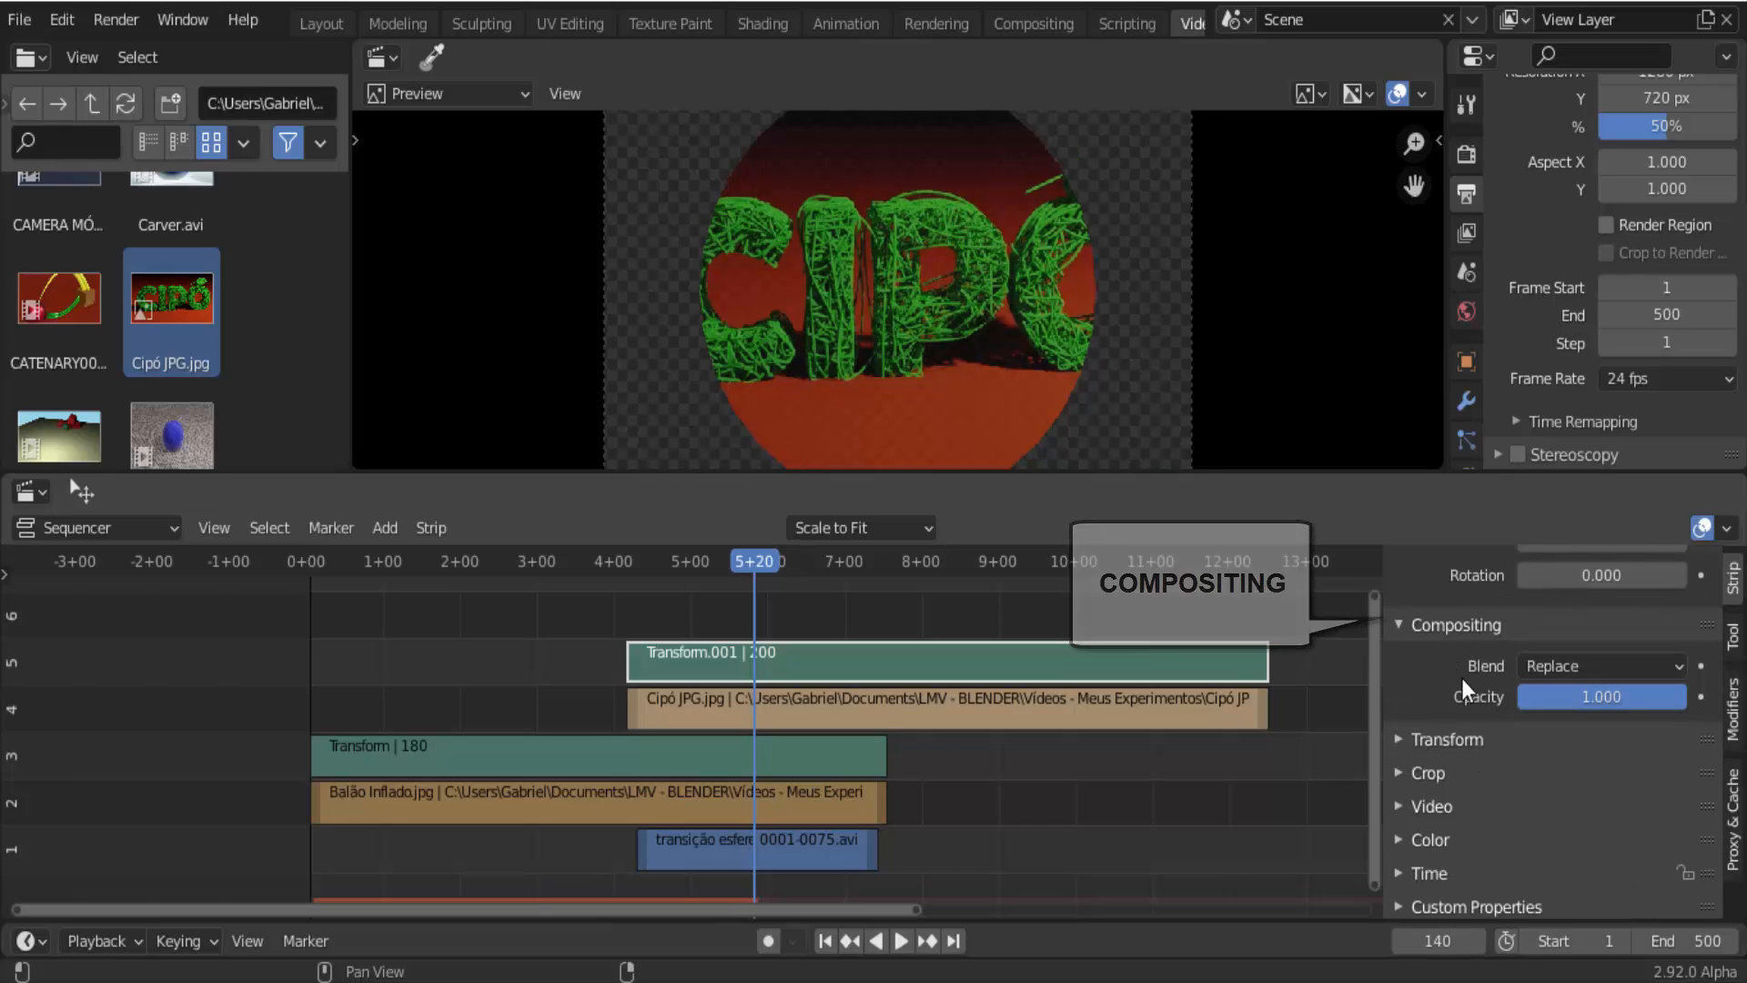
pyautogui.click(1567, 666)
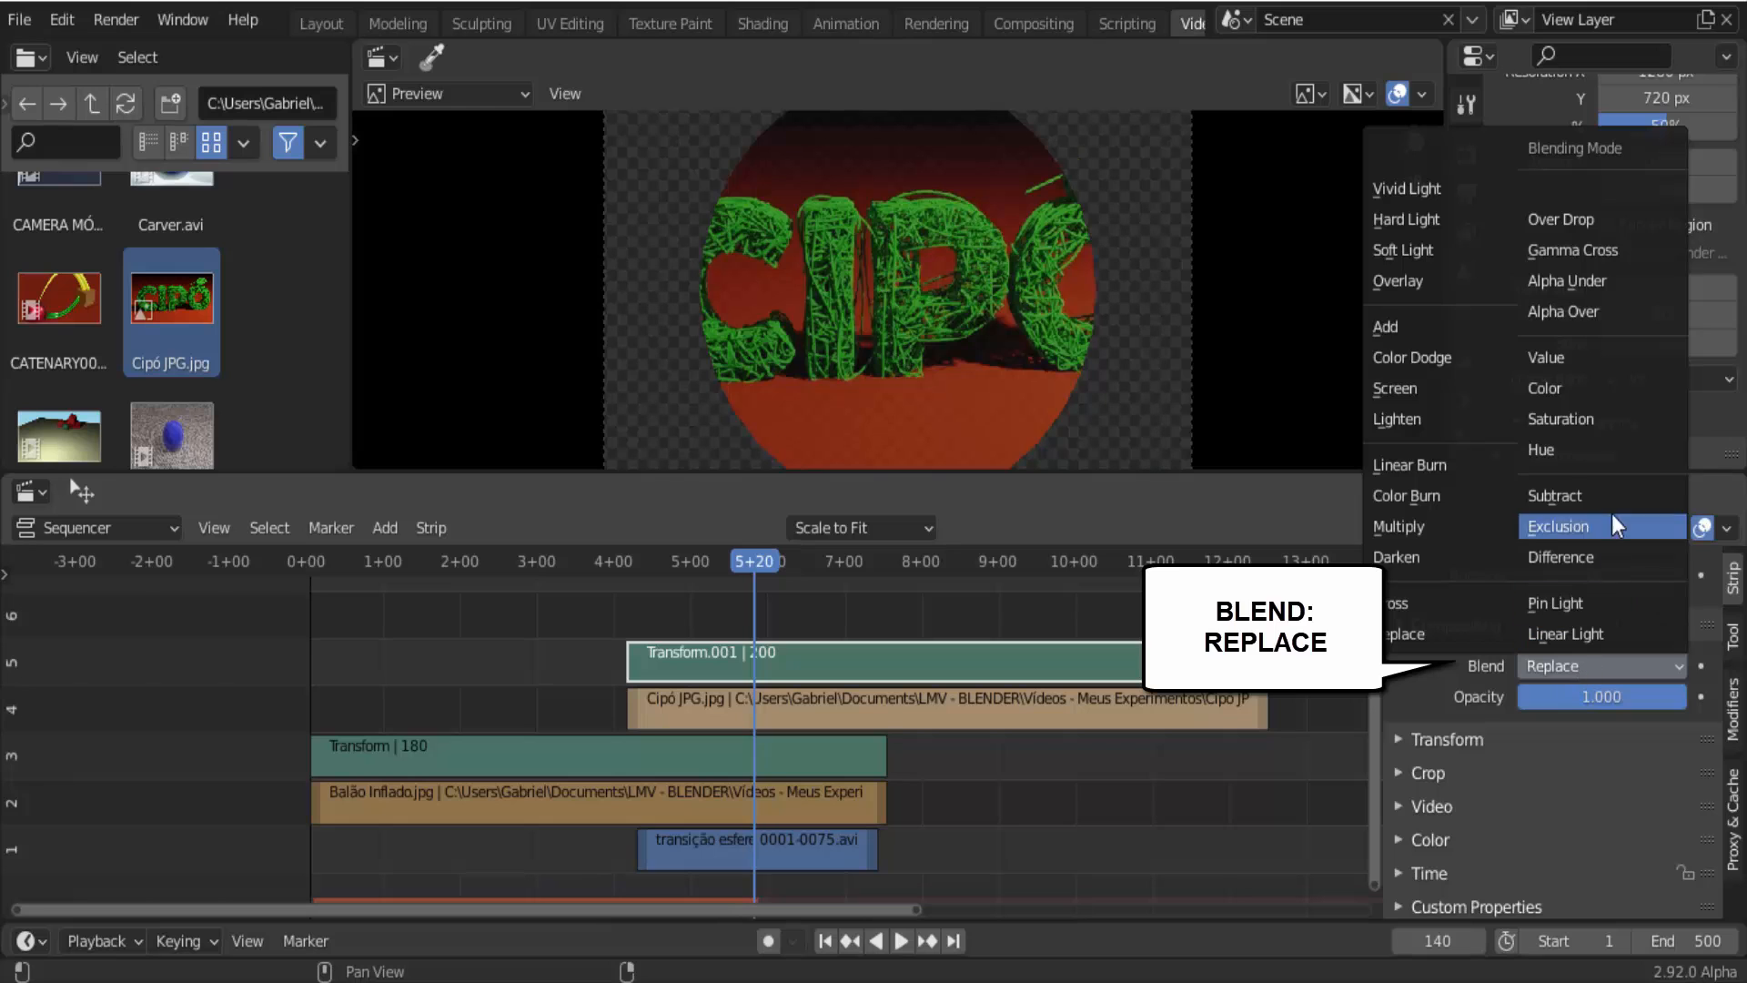
pyautogui.click(1608, 314)
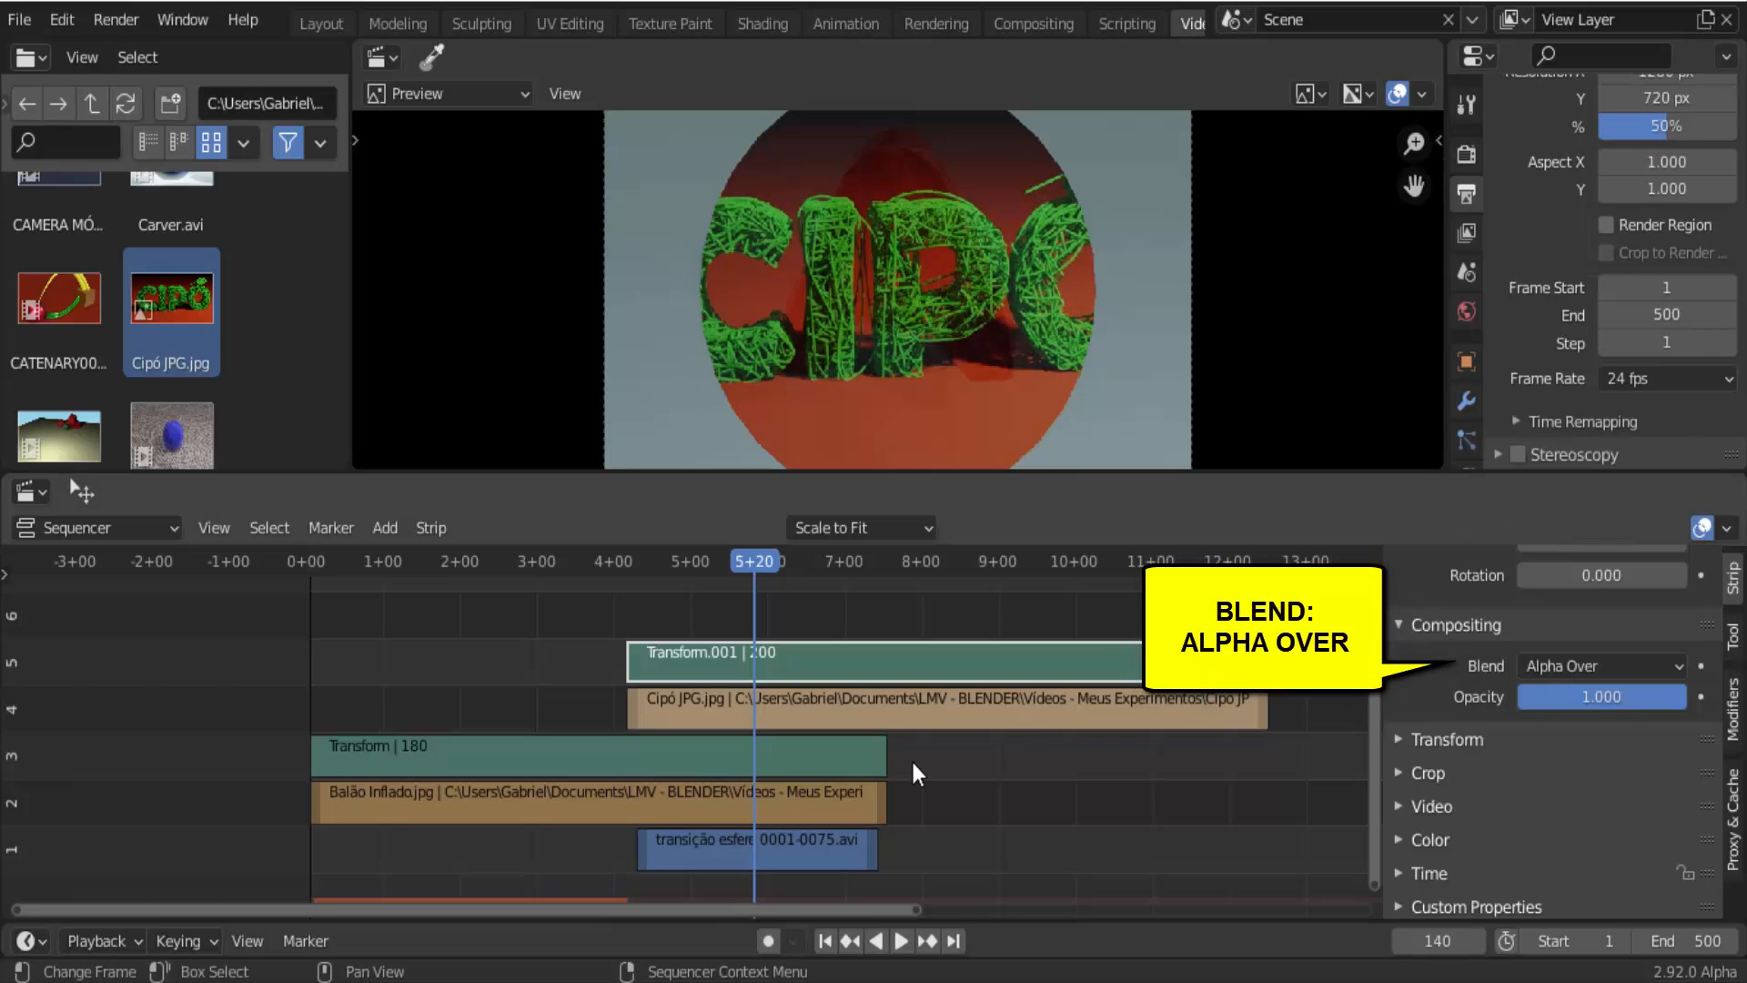
# Play the sequence from frame 1 through the circle-wipe transition to check the finished effect.
pyautogui.click(826, 940)
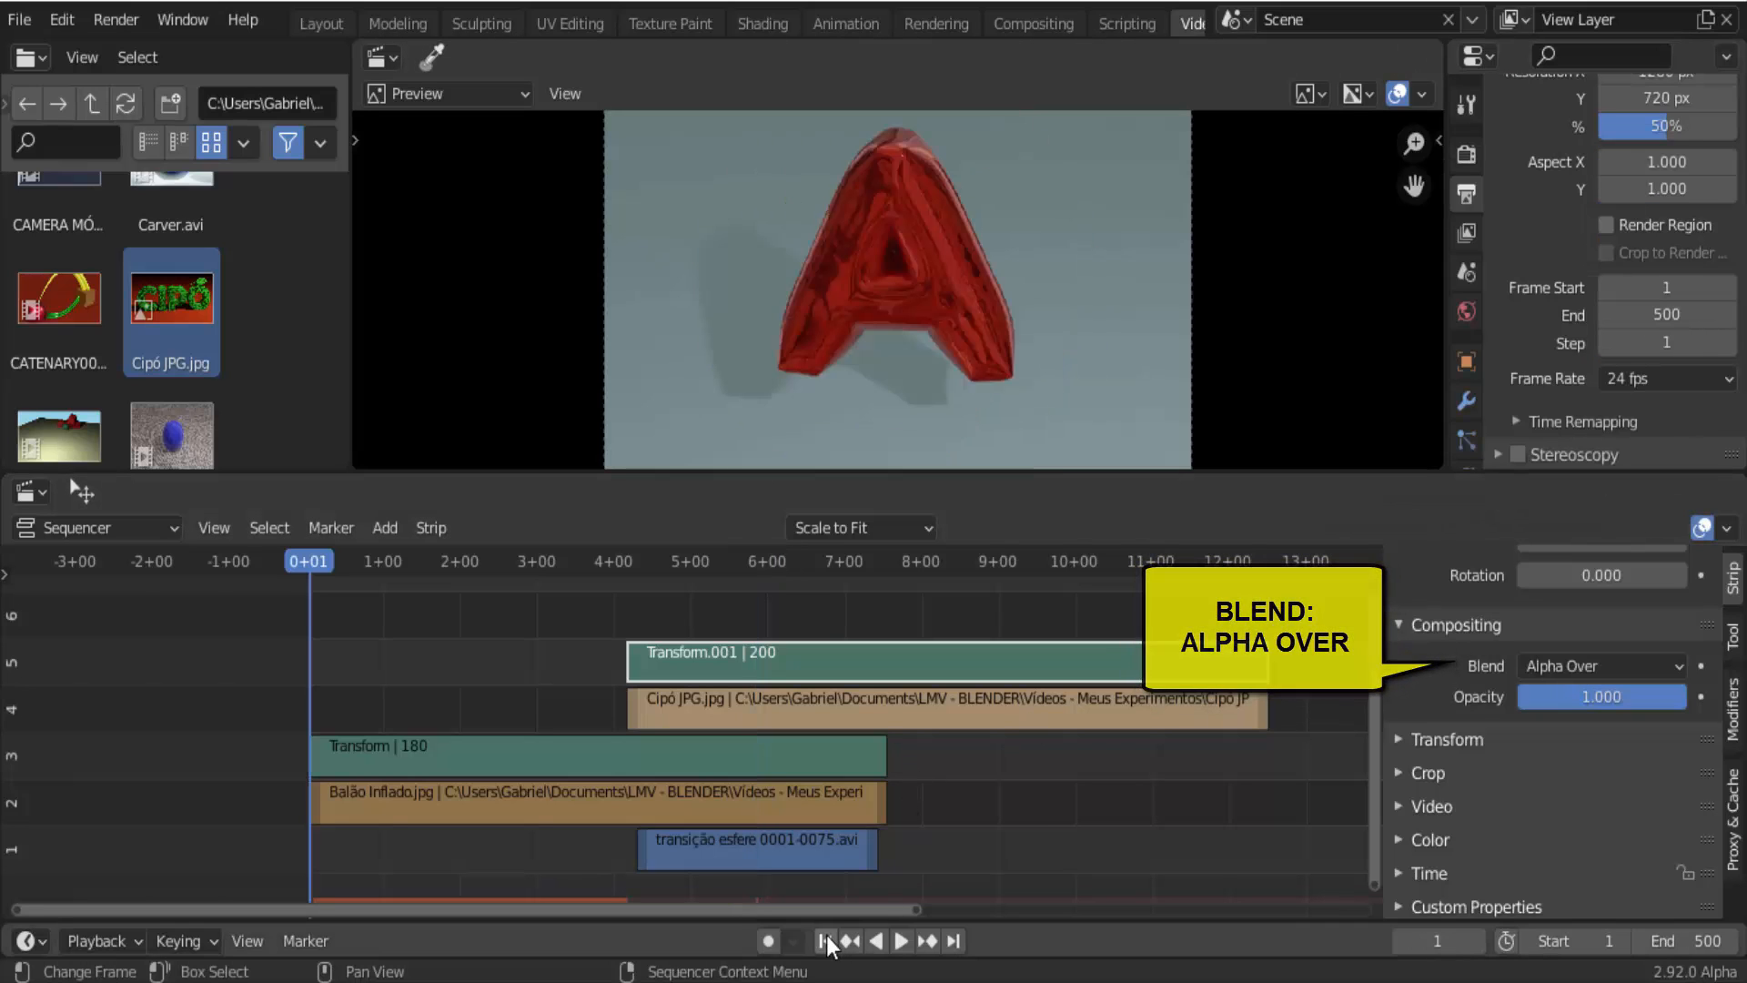
pyautogui.click(899, 943)
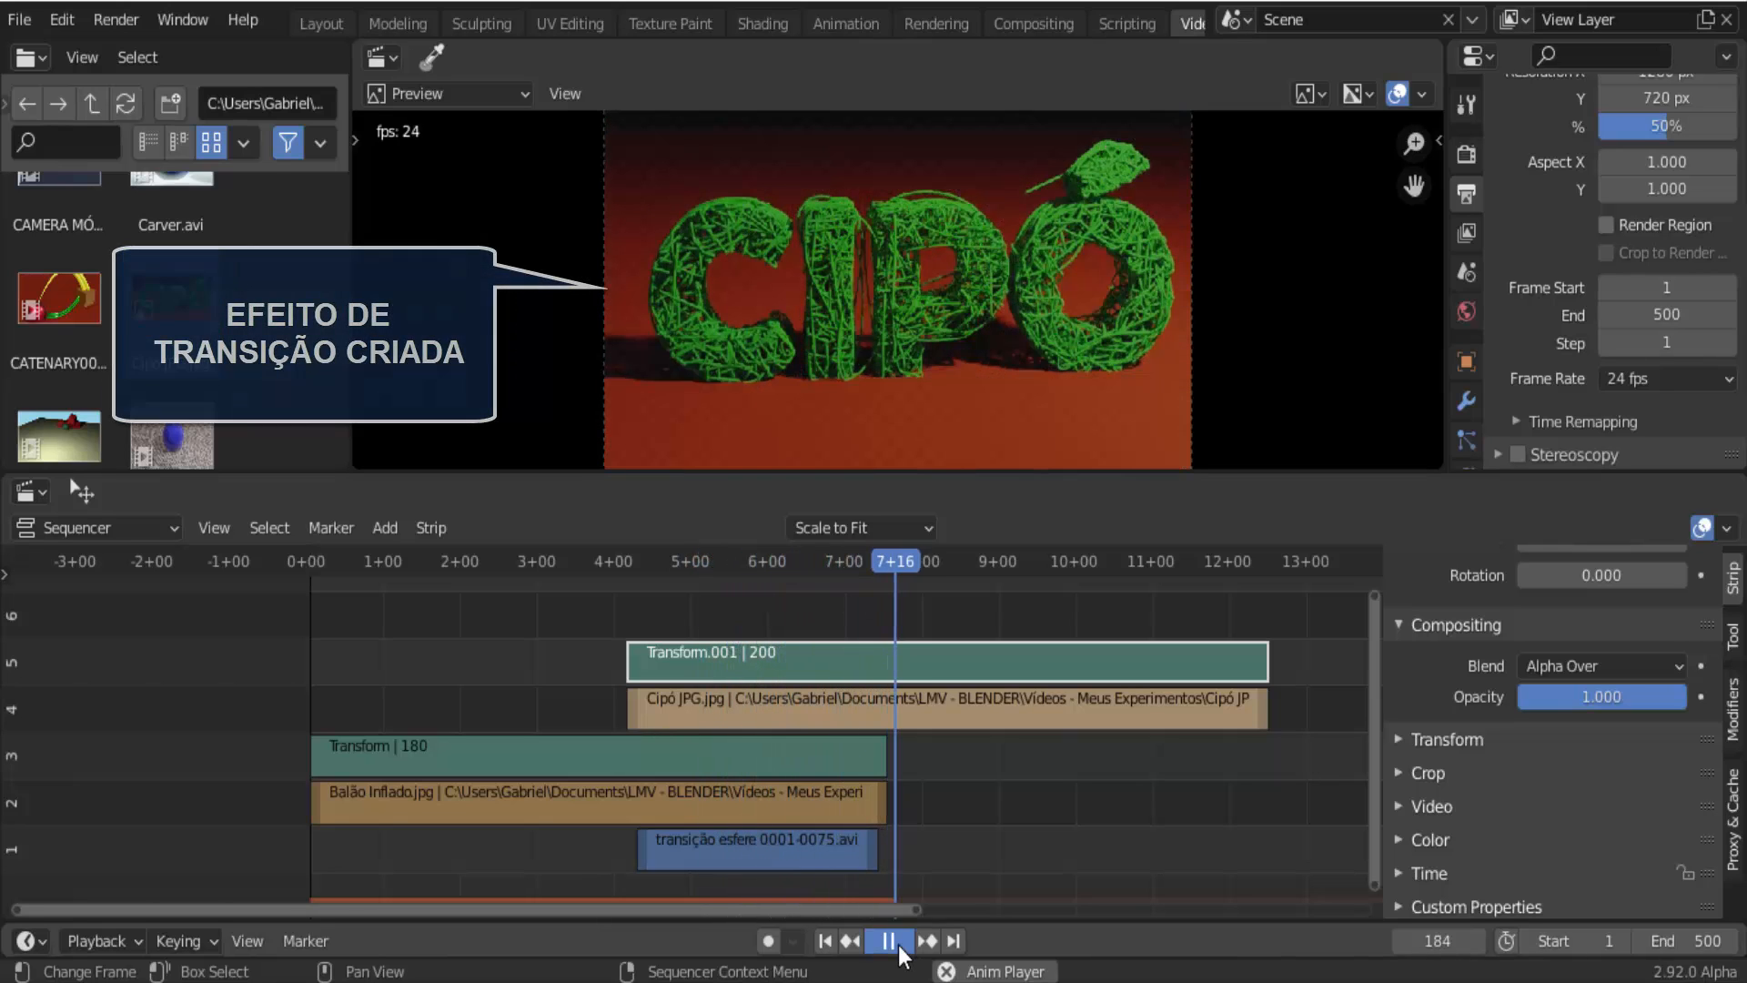
pyautogui.click(897, 946)
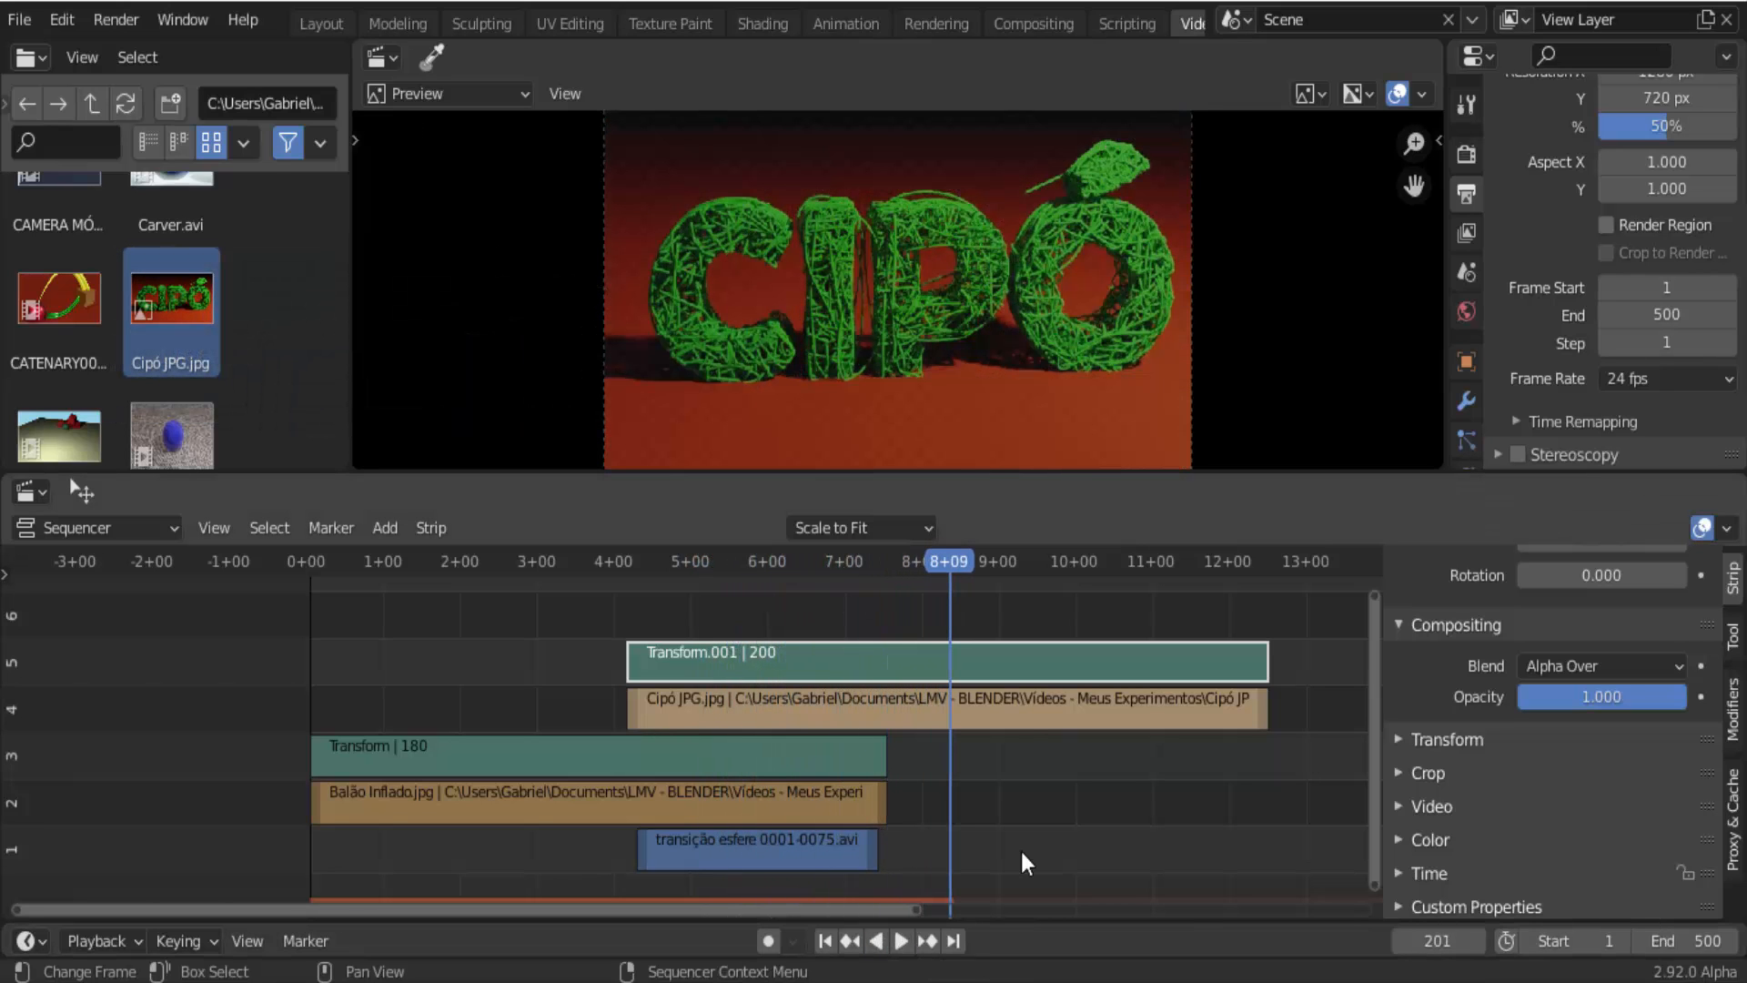